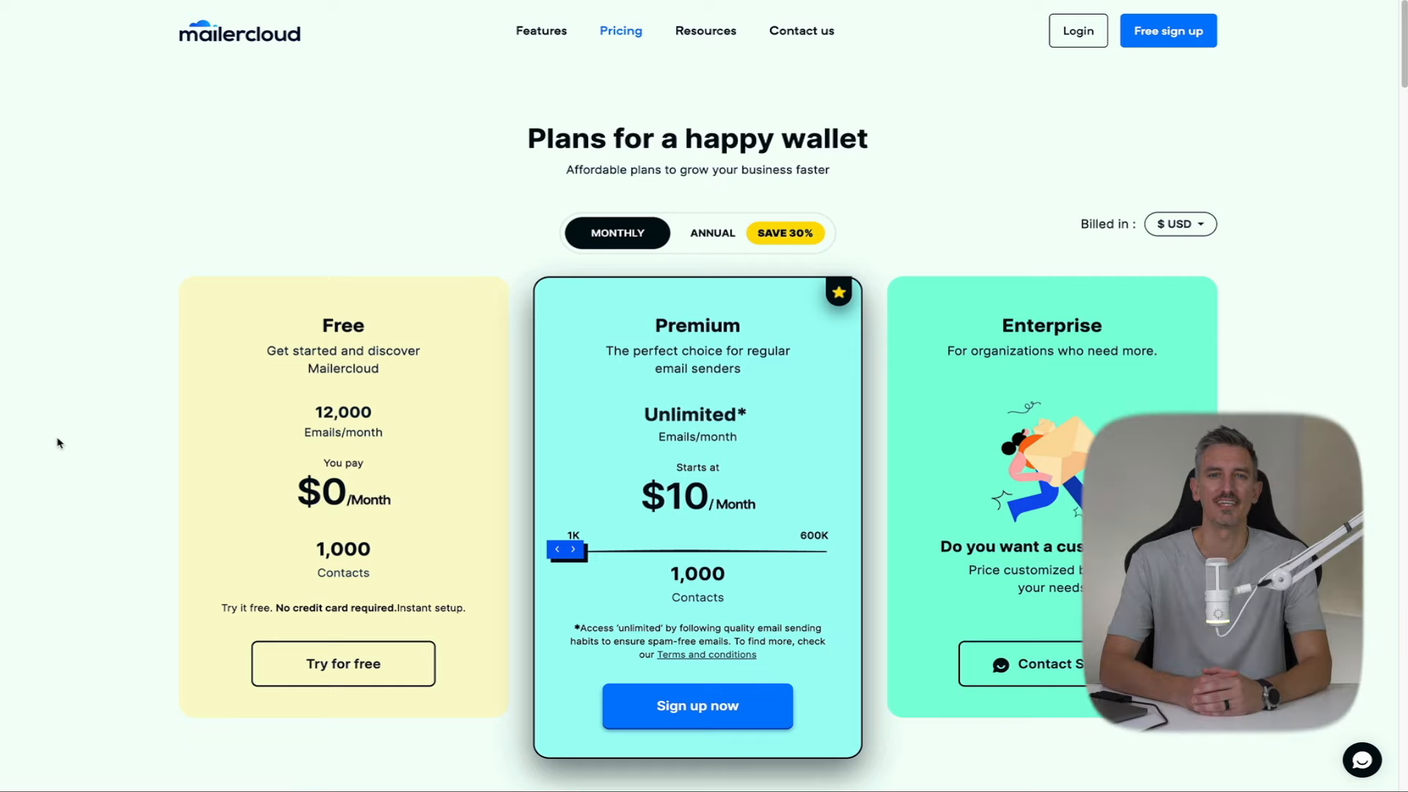
{"action": "scroll", "coordinate": [59, 443], "scroll_direction": "down", "scroll_amount": 7}
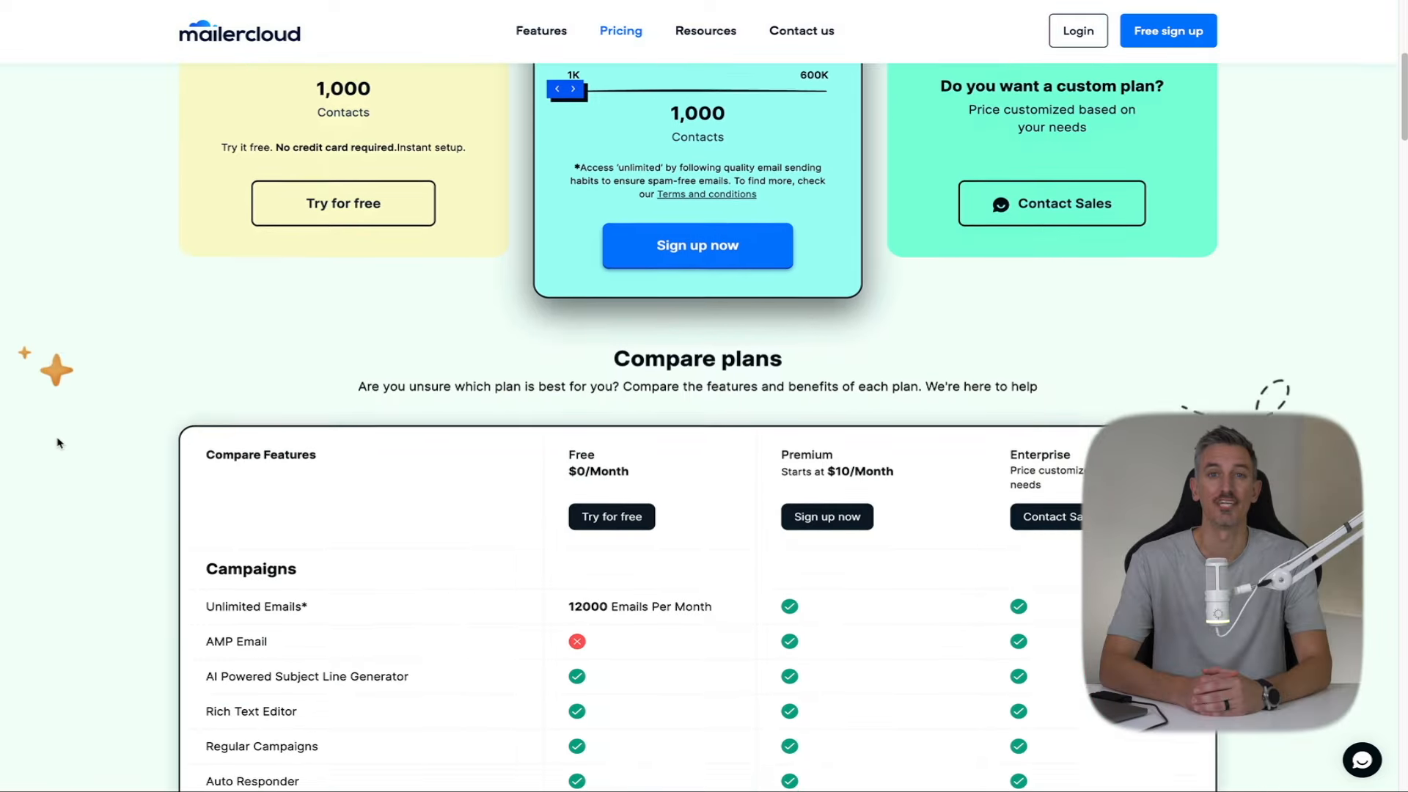
{"action": "scroll", "coordinate": [59, 443], "scroll_direction": "down", "scroll_amount": 3}
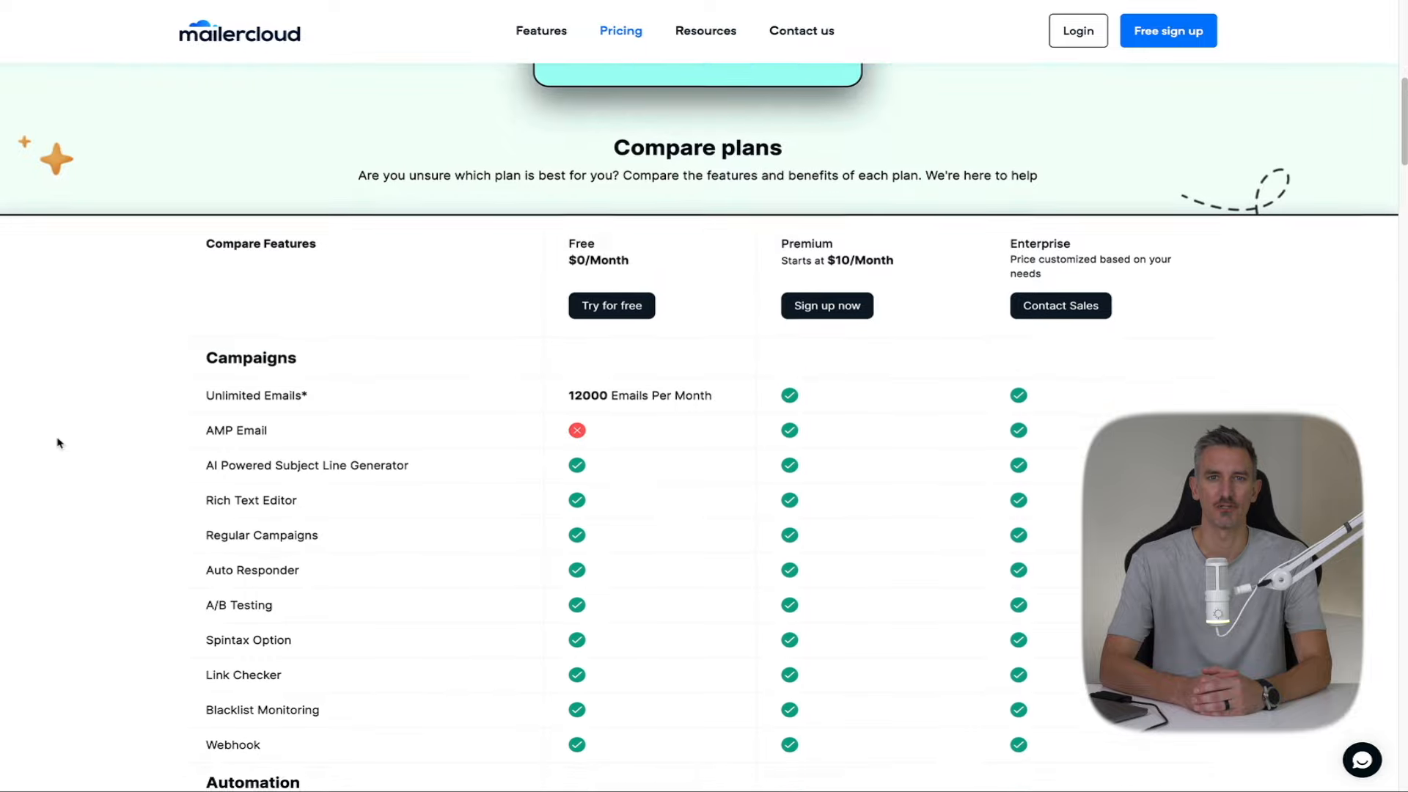
{"action": "scroll", "coordinate": [59, 442], "scroll_direction": "down", "scroll_amount": 3}
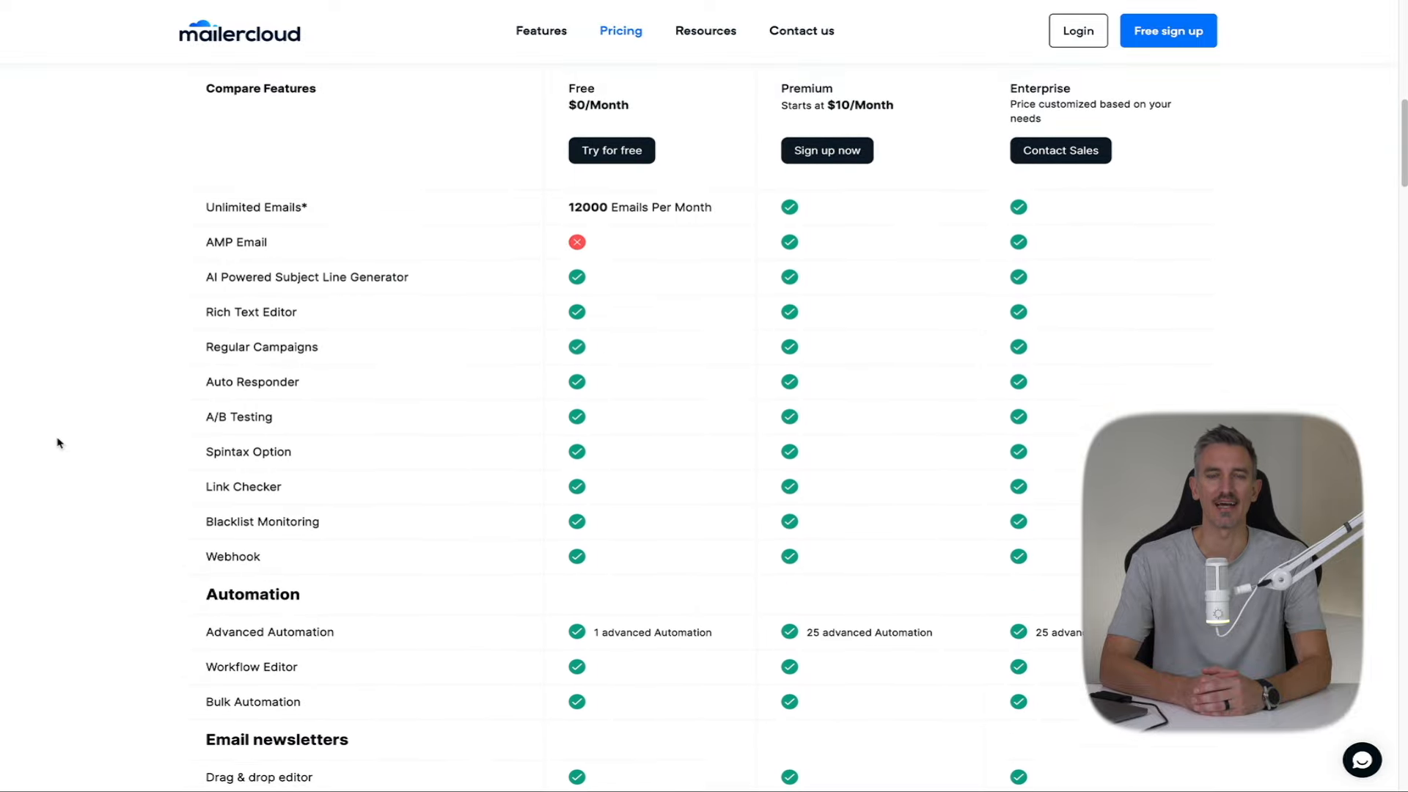
{"action": "scroll", "coordinate": [59, 443], "scroll_direction": "down", "scroll_amount": 5}
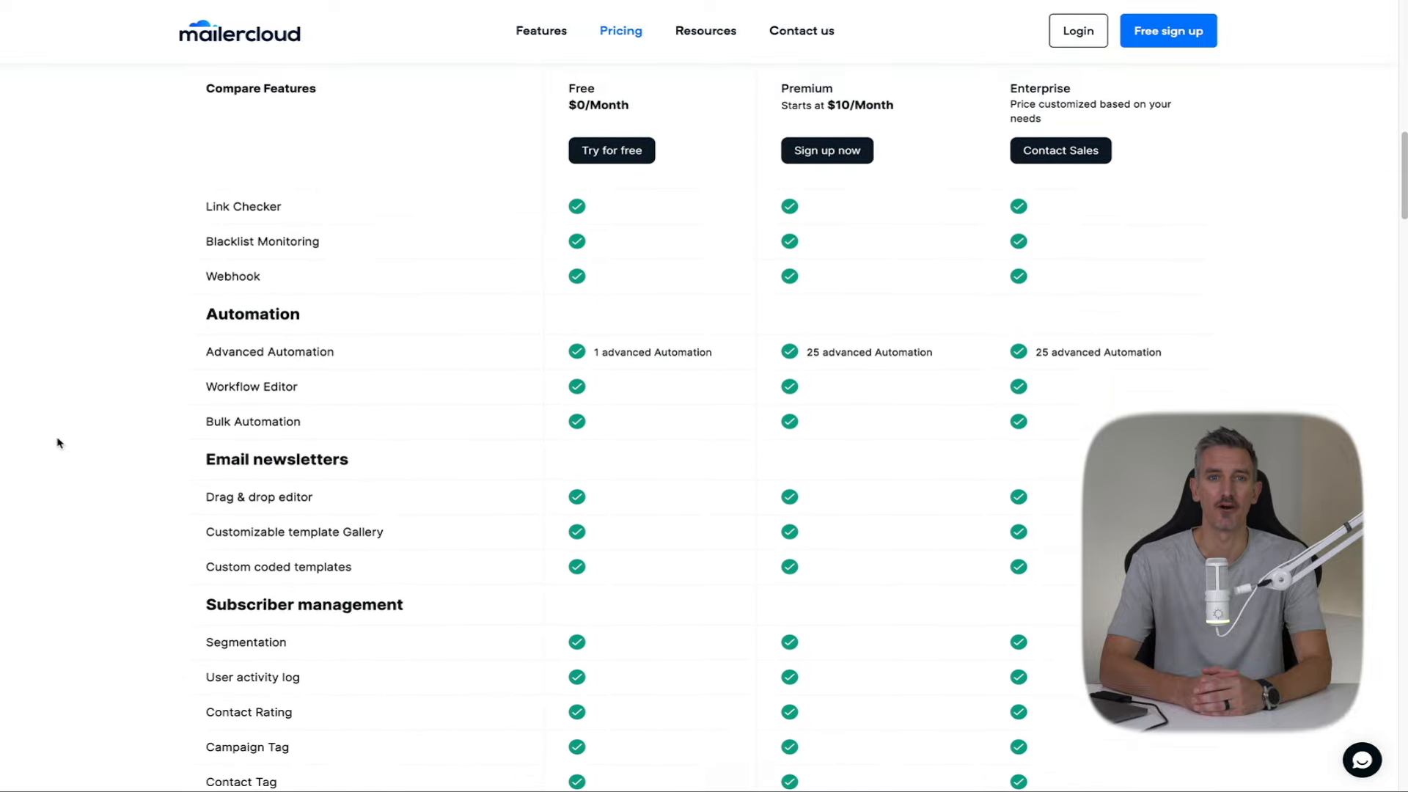
{"action": "scroll", "coordinate": [59, 443], "scroll_direction": "down", "scroll_amount": 3}
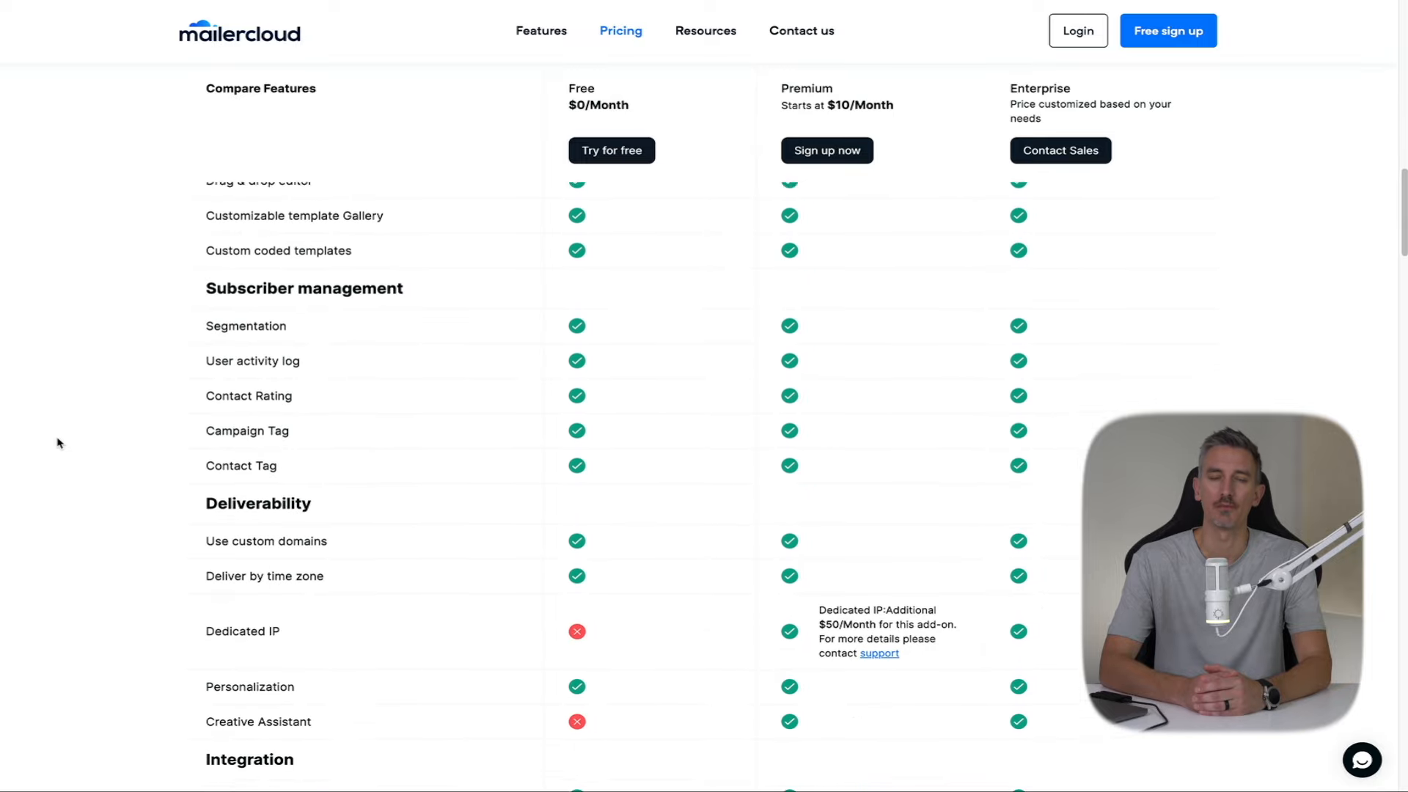
{"action": "scroll", "coordinate": [59, 443], "scroll_direction": "down", "scroll_amount": 3}
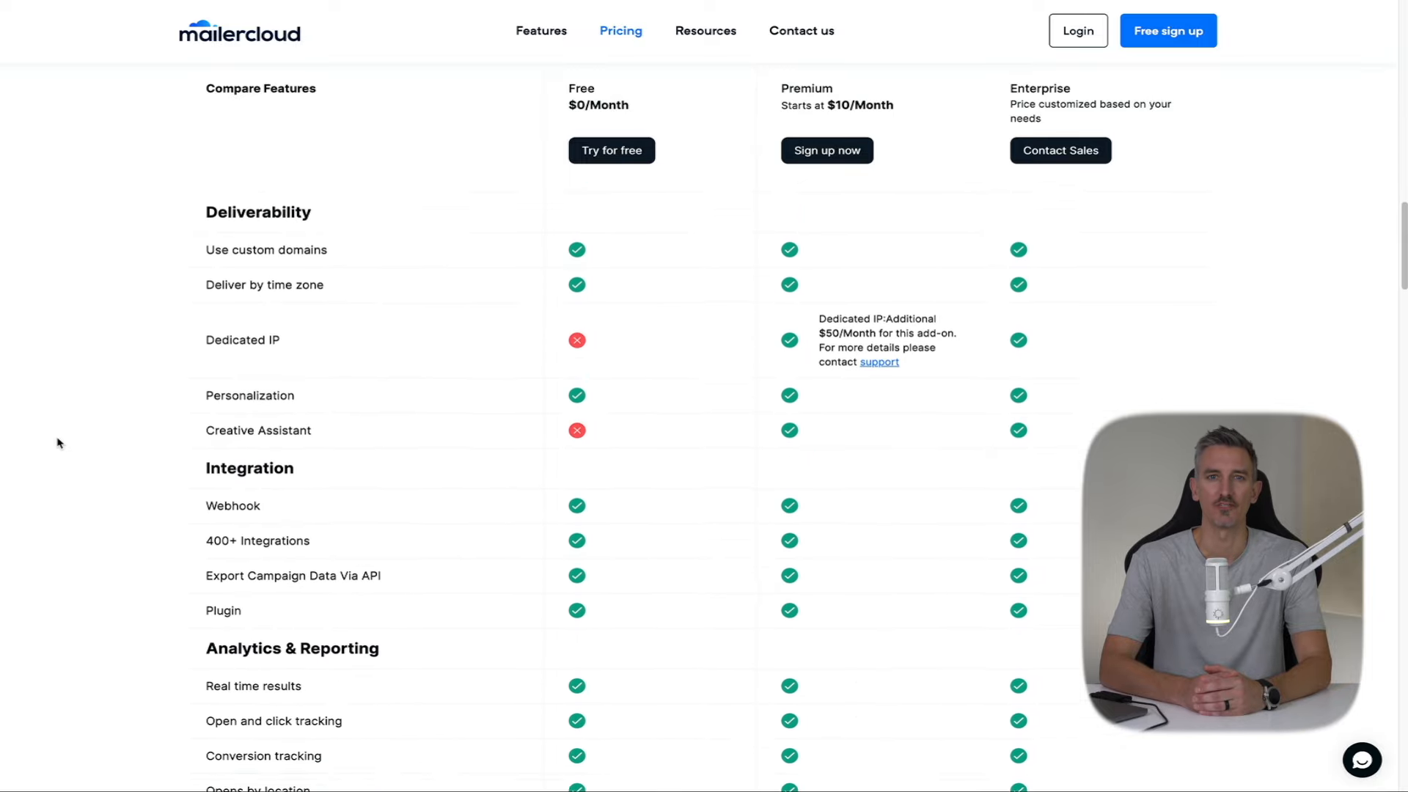
{"action": "scroll", "coordinate": [58, 443], "scroll_direction": "down", "scroll_amount": 4}
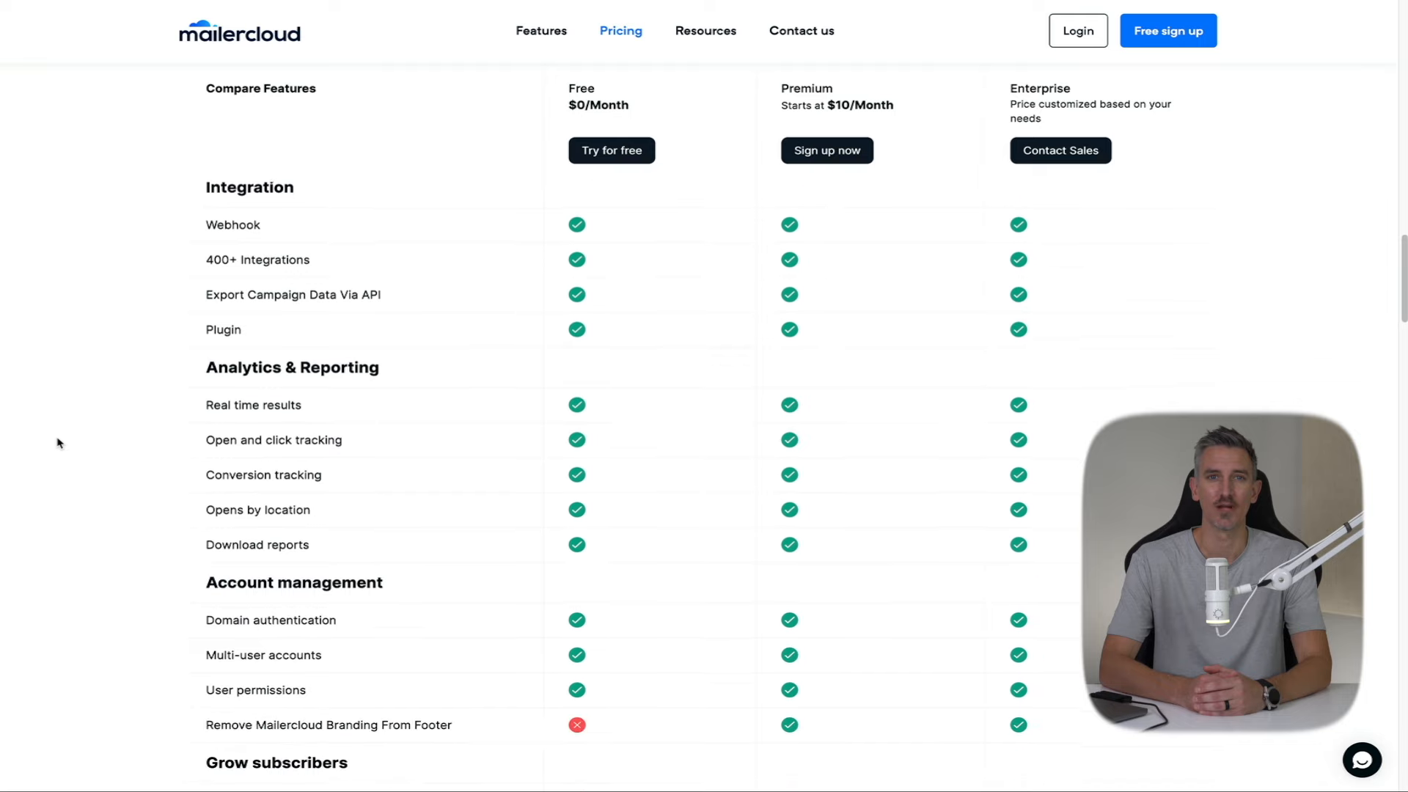
{"action": "scroll", "coordinate": [59, 443], "scroll_direction": "down", "scroll_amount": 4}
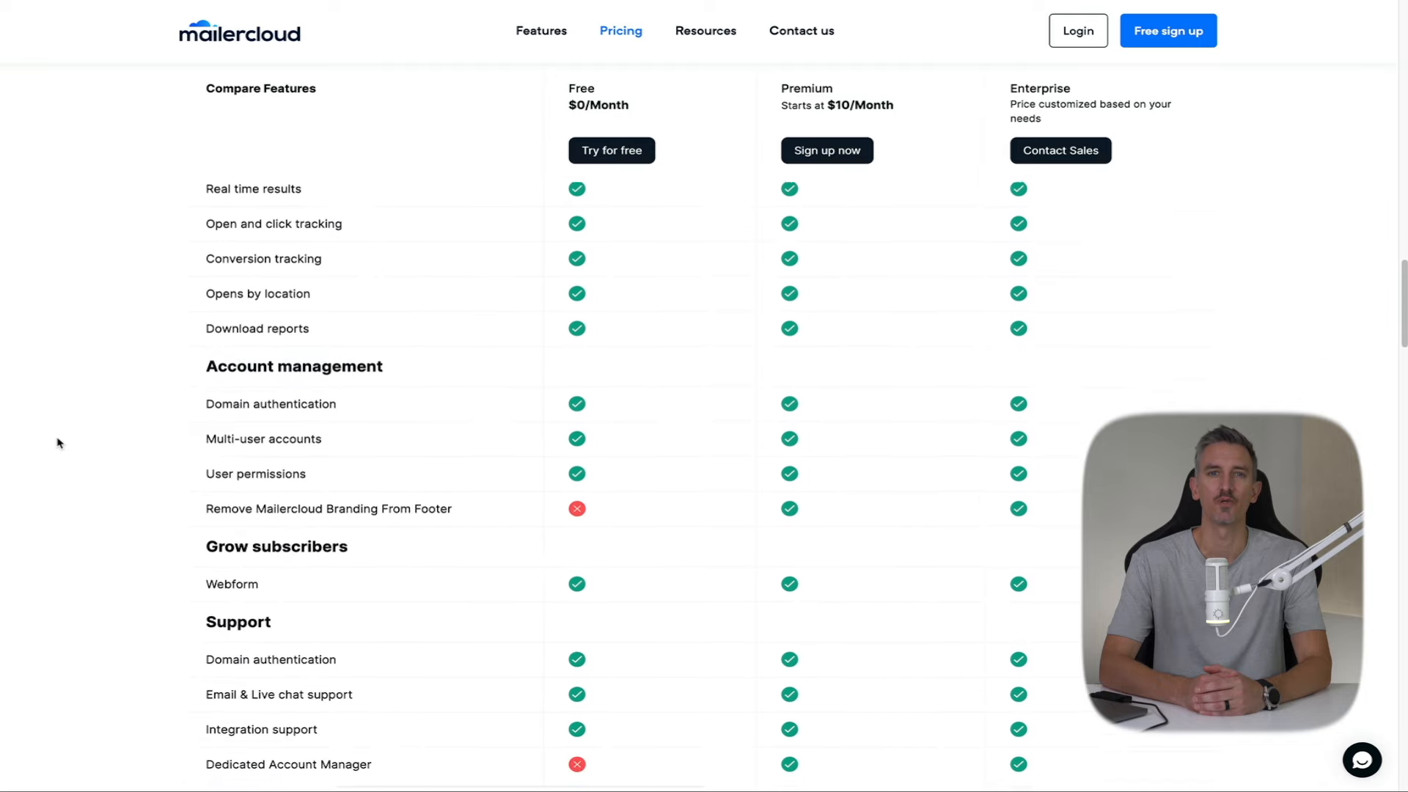
{"action": "scroll", "coordinate": [58, 443], "scroll_direction": "down", "scroll_amount": 4}
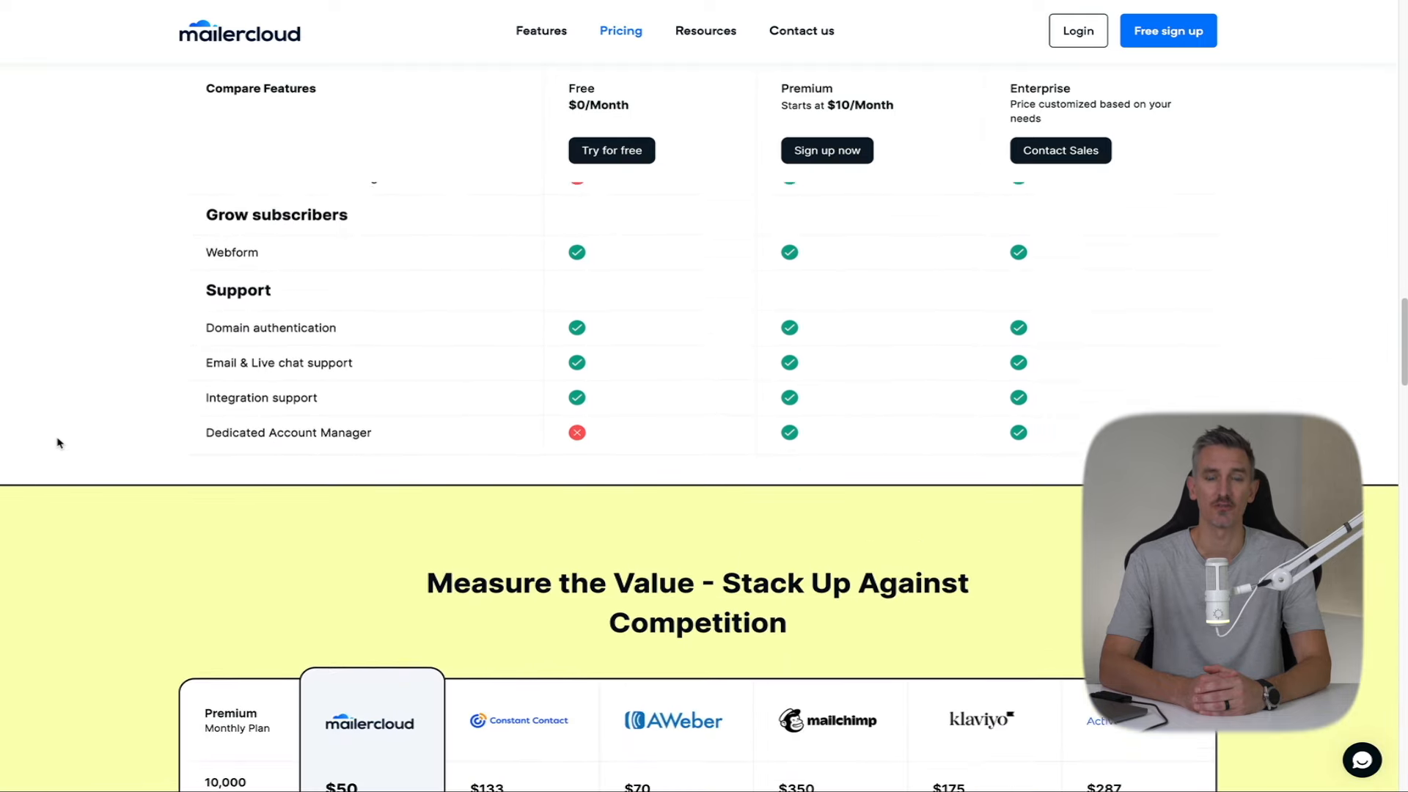
{"action": "scroll", "coordinate": [58, 443], "scroll_direction": "down", "scroll_amount": 2}
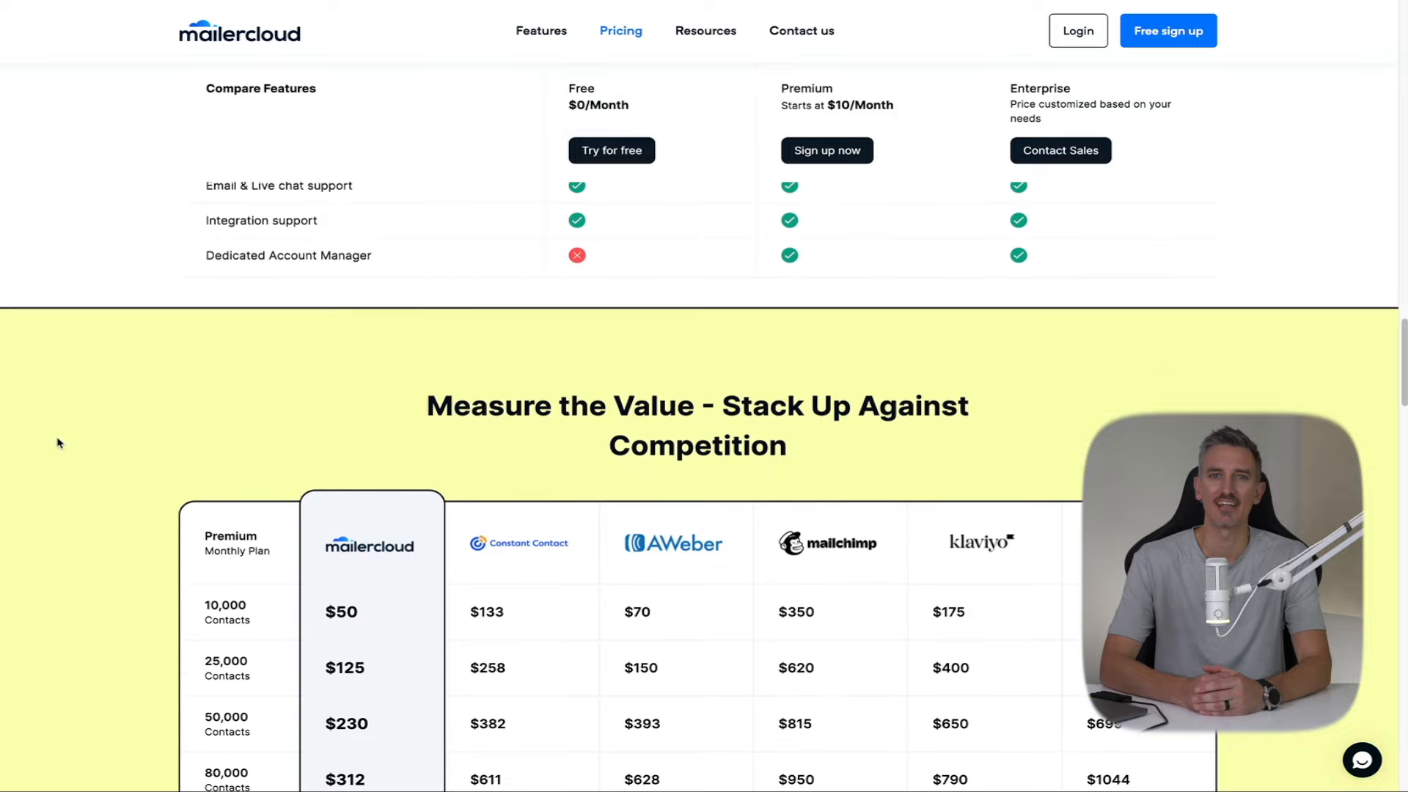
{"action": "scroll", "coordinate": [58, 443], "scroll_direction": "down", "scroll_amount": 3}
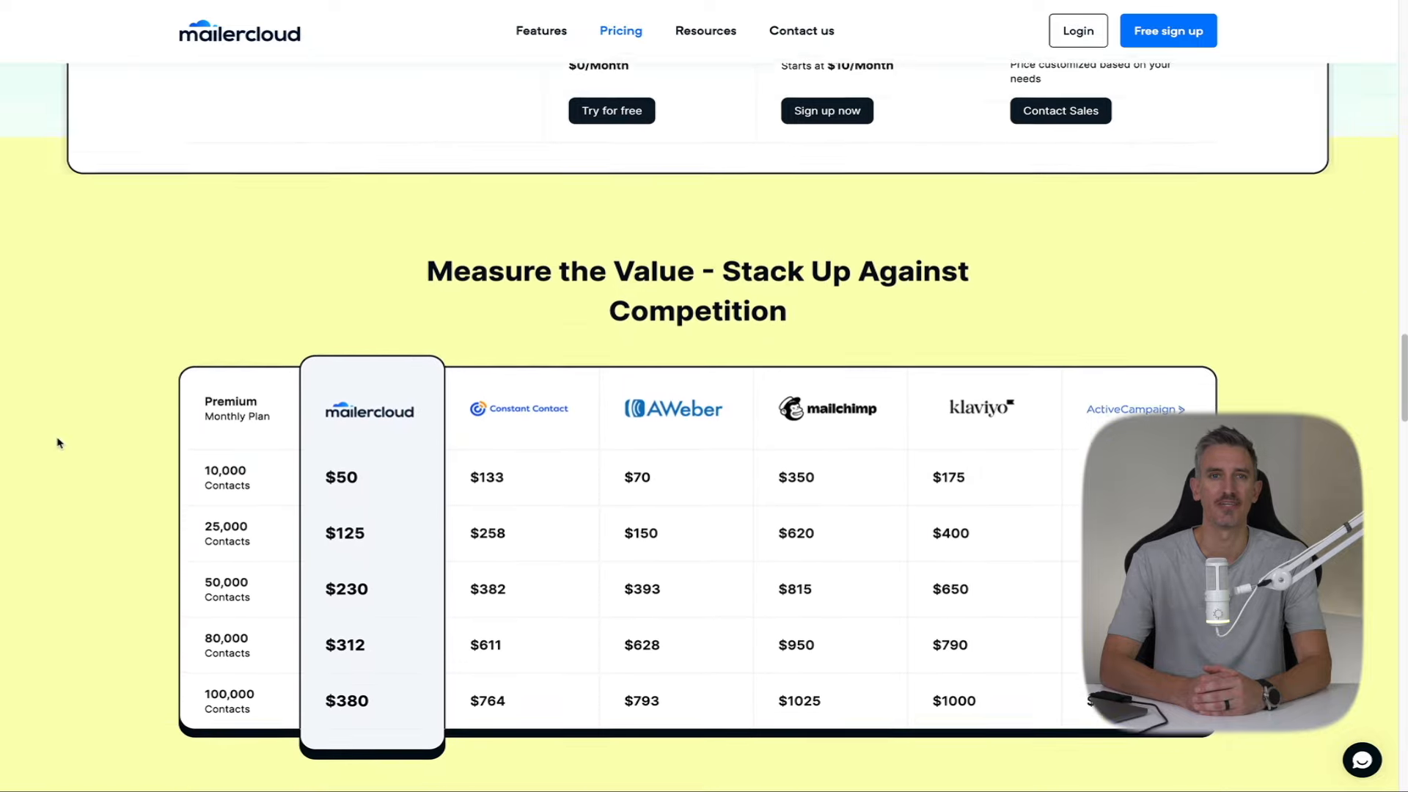
{"action": "scroll", "coordinate": [58, 443], "scroll_direction": "down", "scroll_amount": 1}
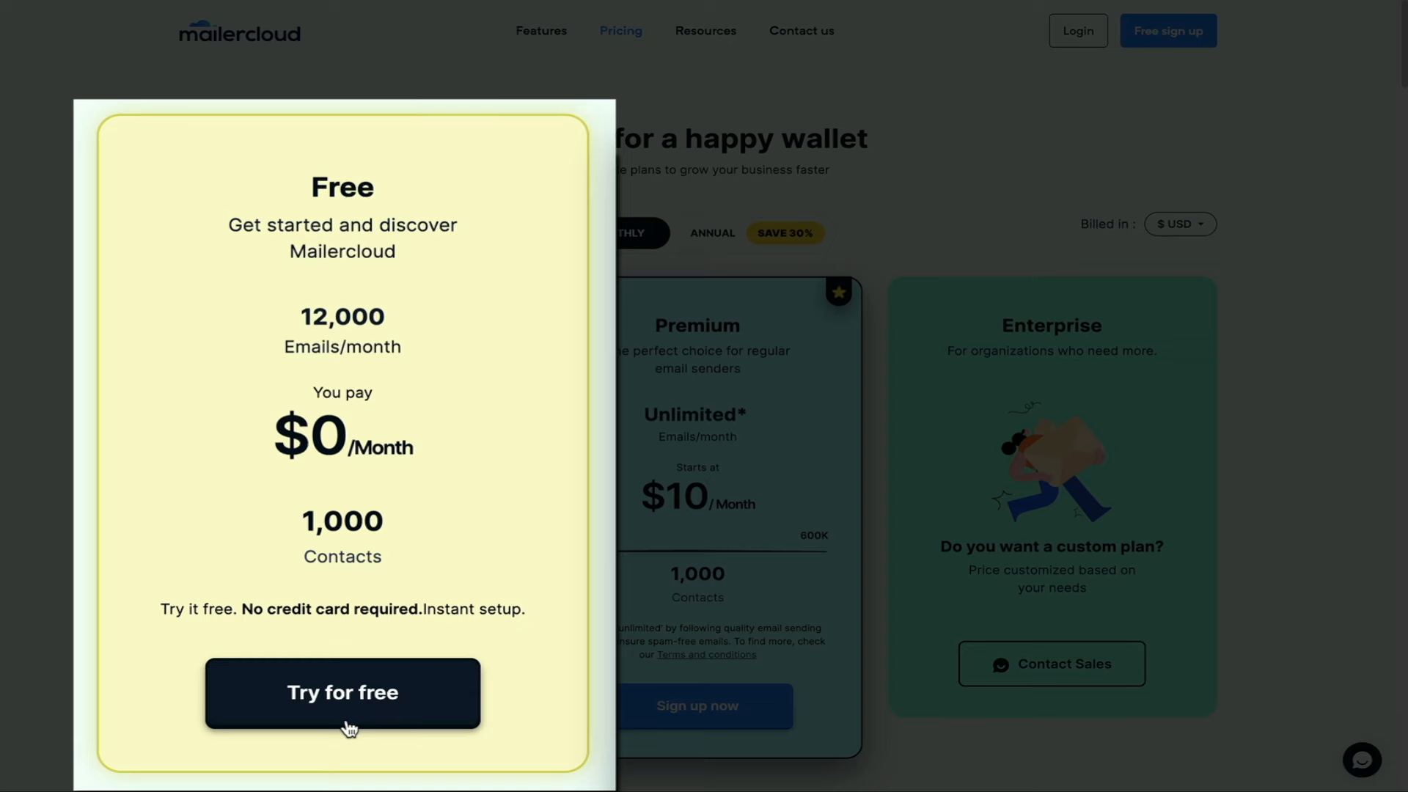
- Start the Free plan sign-up and submit the form with name, email, phone and password
{"action": "left_click", "coordinate": [349, 728]}
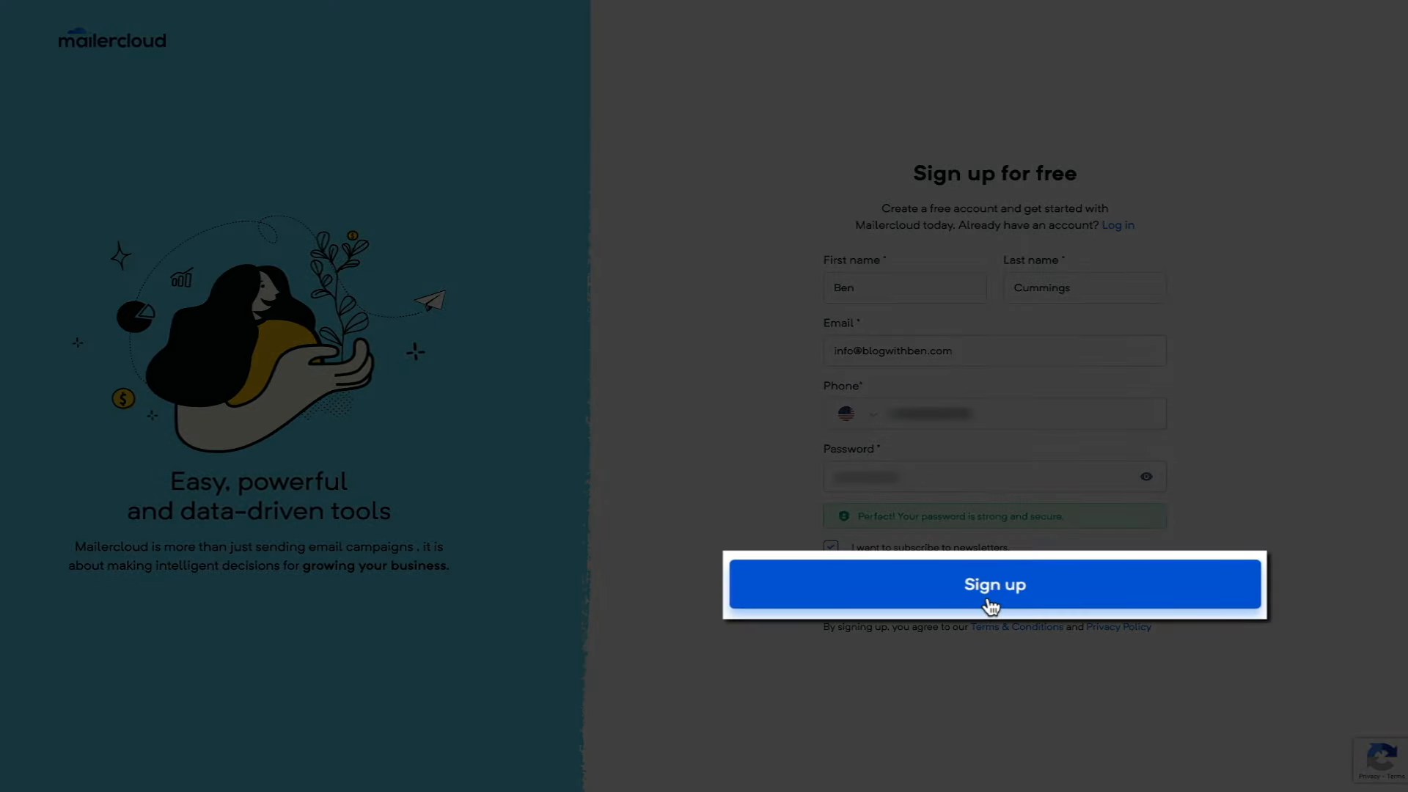
{"action": "left_click", "coordinate": [991, 597]}
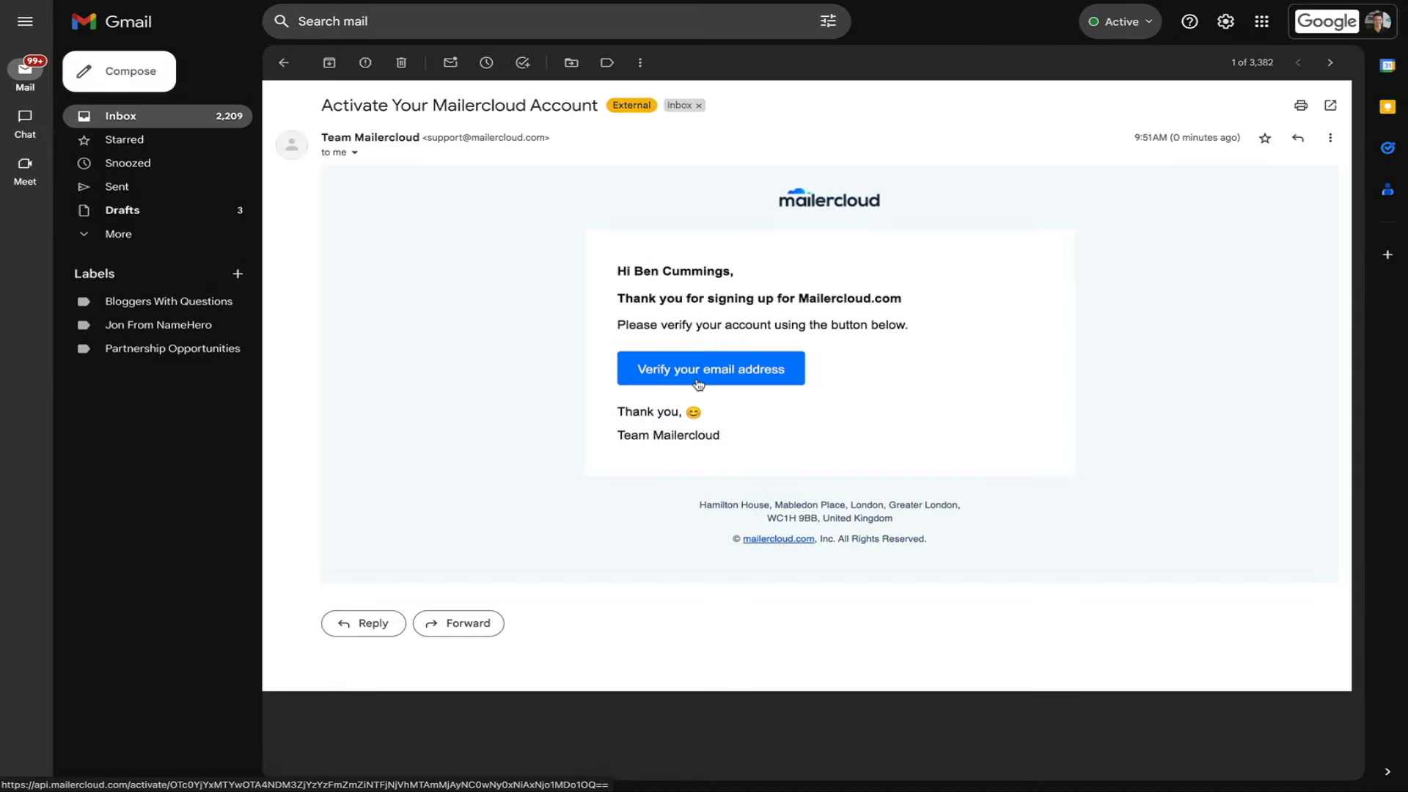
- Confirm the email address from the 'Activate Your Mailercloud Account' message
{"action": "left_click", "coordinate": [698, 383]}
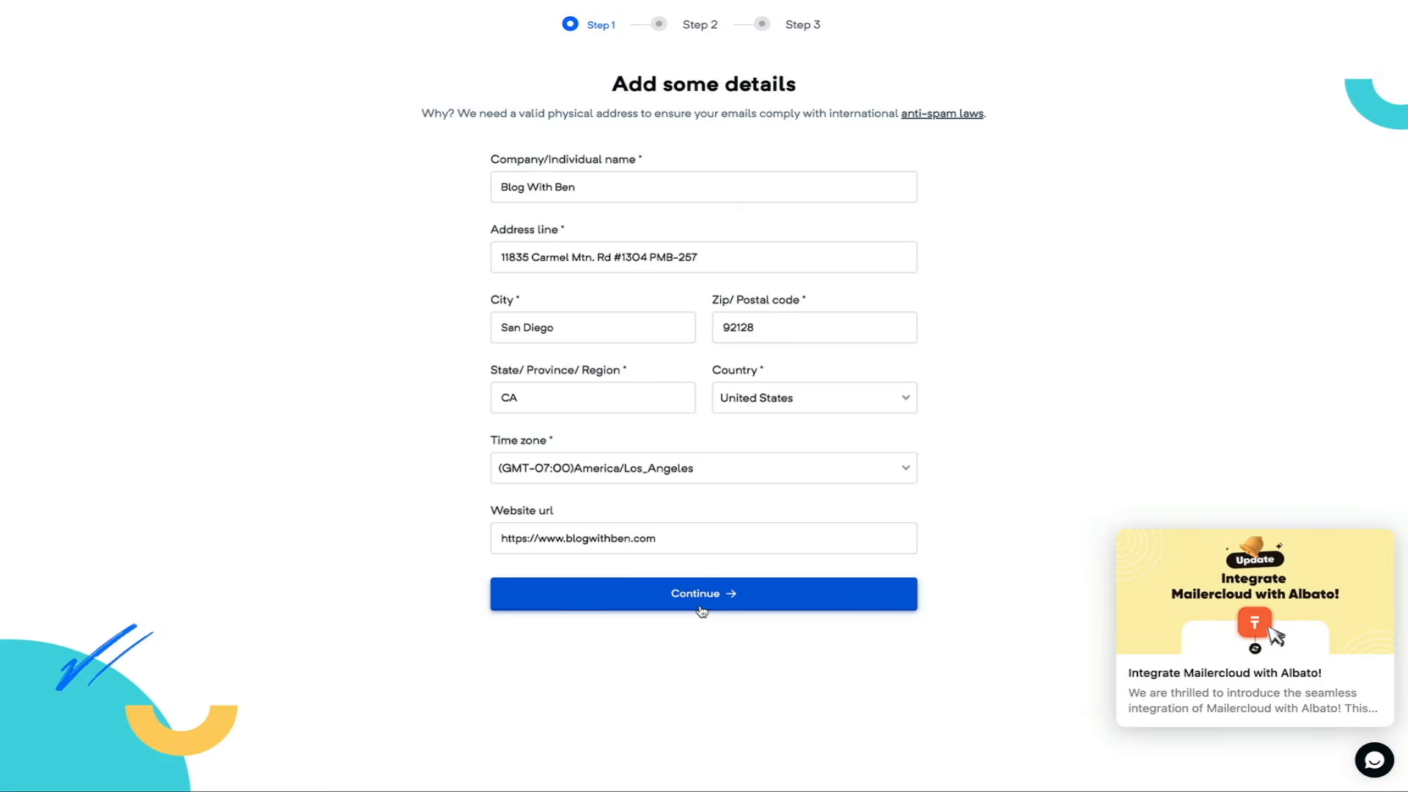
- Submit the company name, postal address, United States, time zone and website details
{"action": "left_click", "coordinate": [699, 615]}
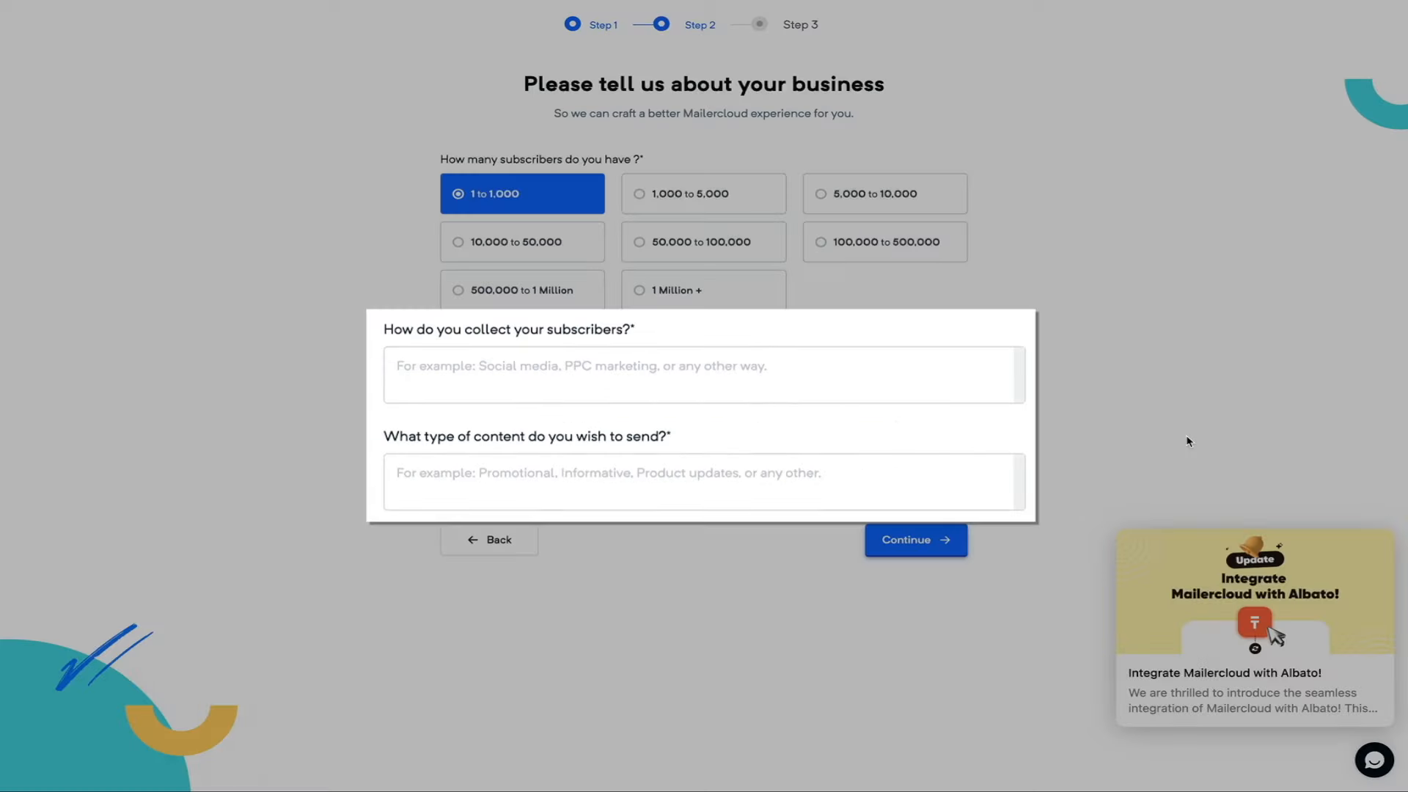
- Answer collection sources (lead magnets, social media, YouTube, blog) and content types (promotional, informative, reviews, educational)
{"action": "type", "text": "Lead magnets, social media, YouTube, and my blog."}
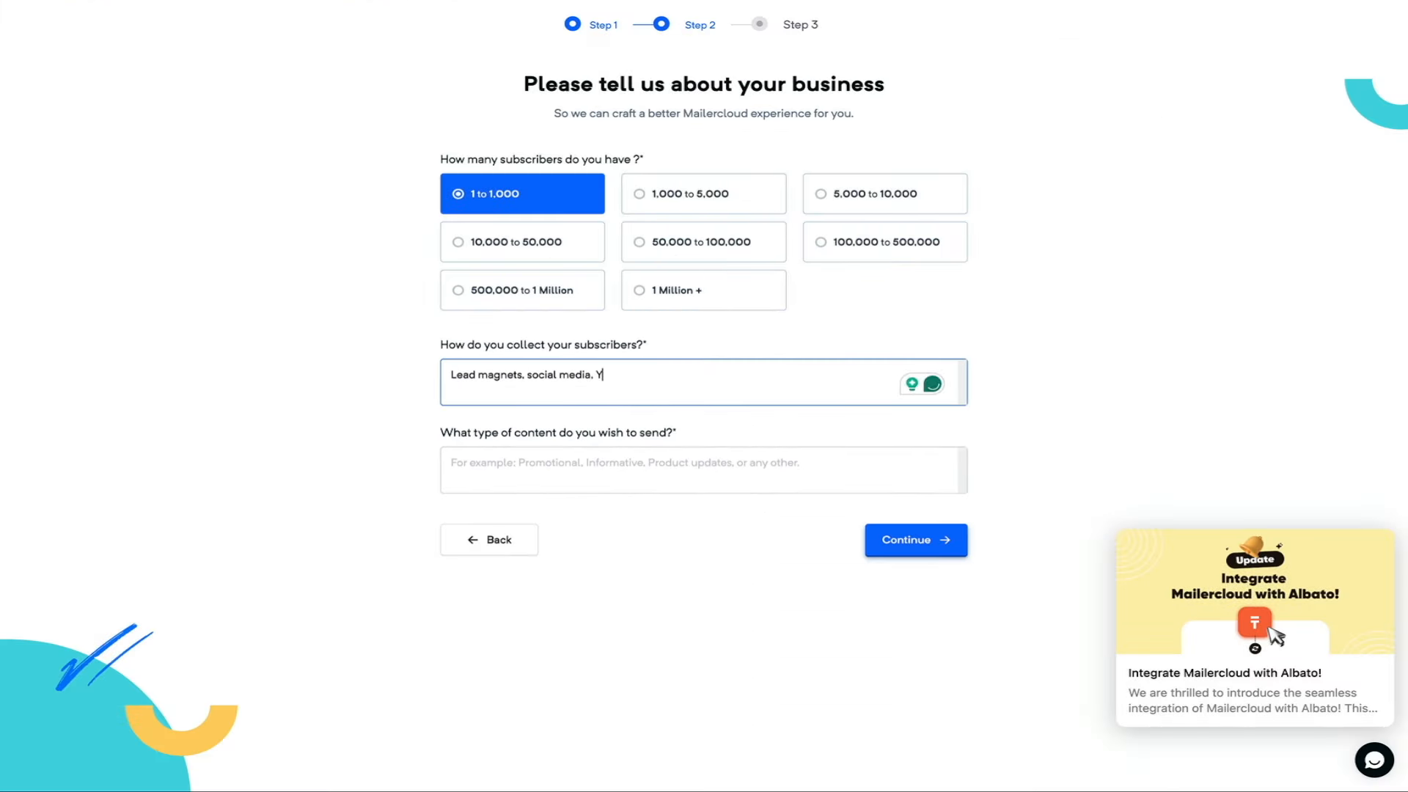
{"action": "key", "text": "Tab"}
{"action": "type", "text": "Promotional, informative, product reviews, and educational."}
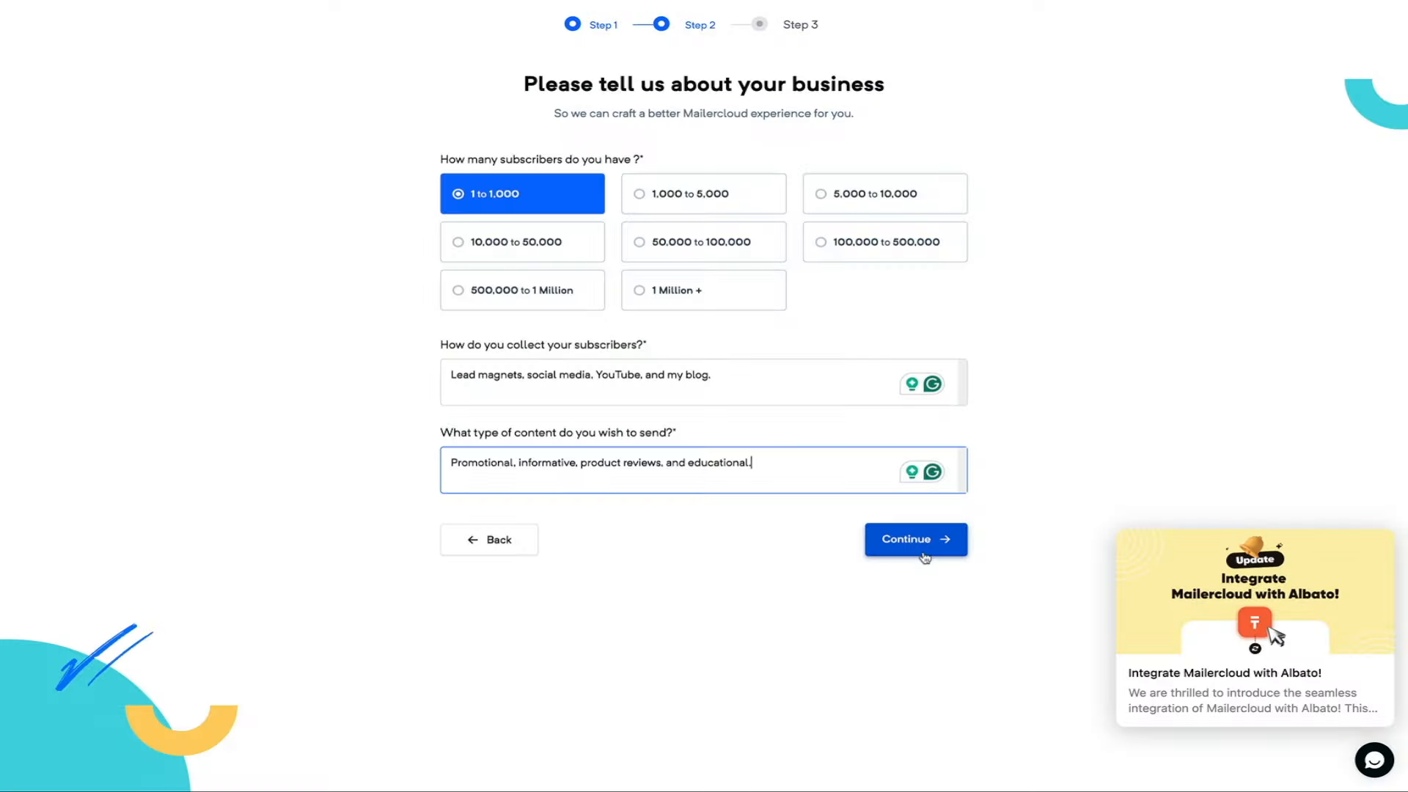
{"action": "left_click", "coordinate": [924, 551]}
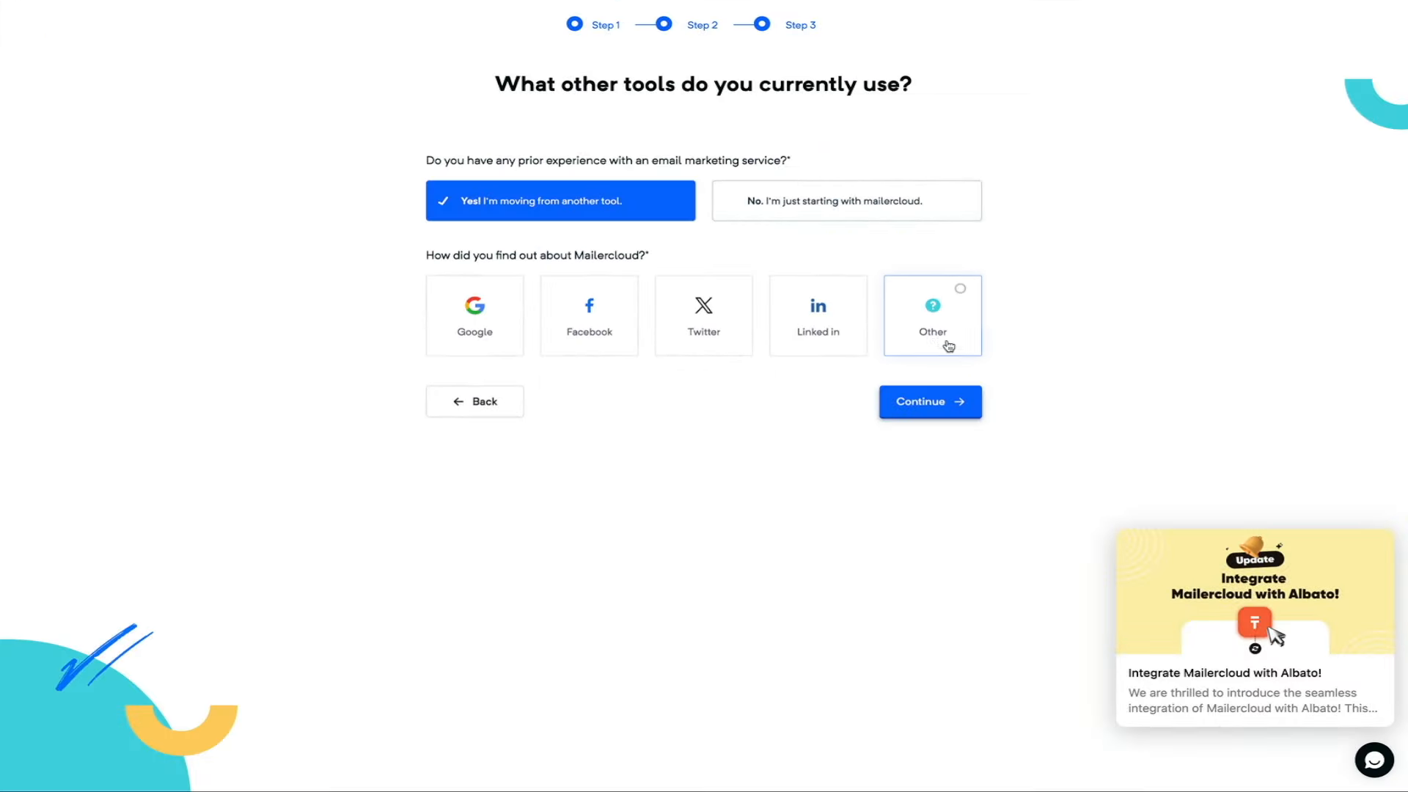
- Enter 'Other: Word of mouth' as the referral source and submit Step 3
{"action": "left_click", "coordinate": [942, 343]}
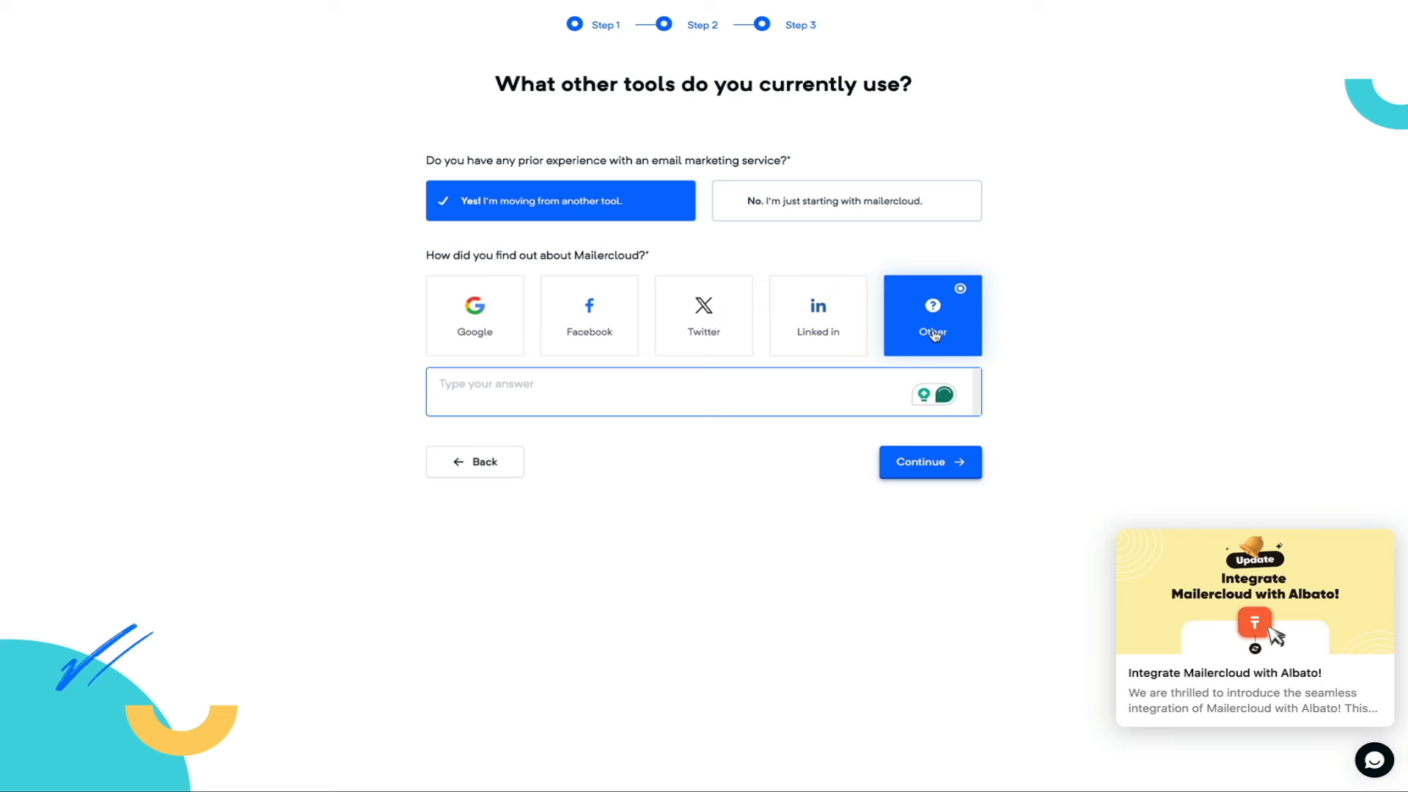
{"action": "type", "text": "Word of mouth"}
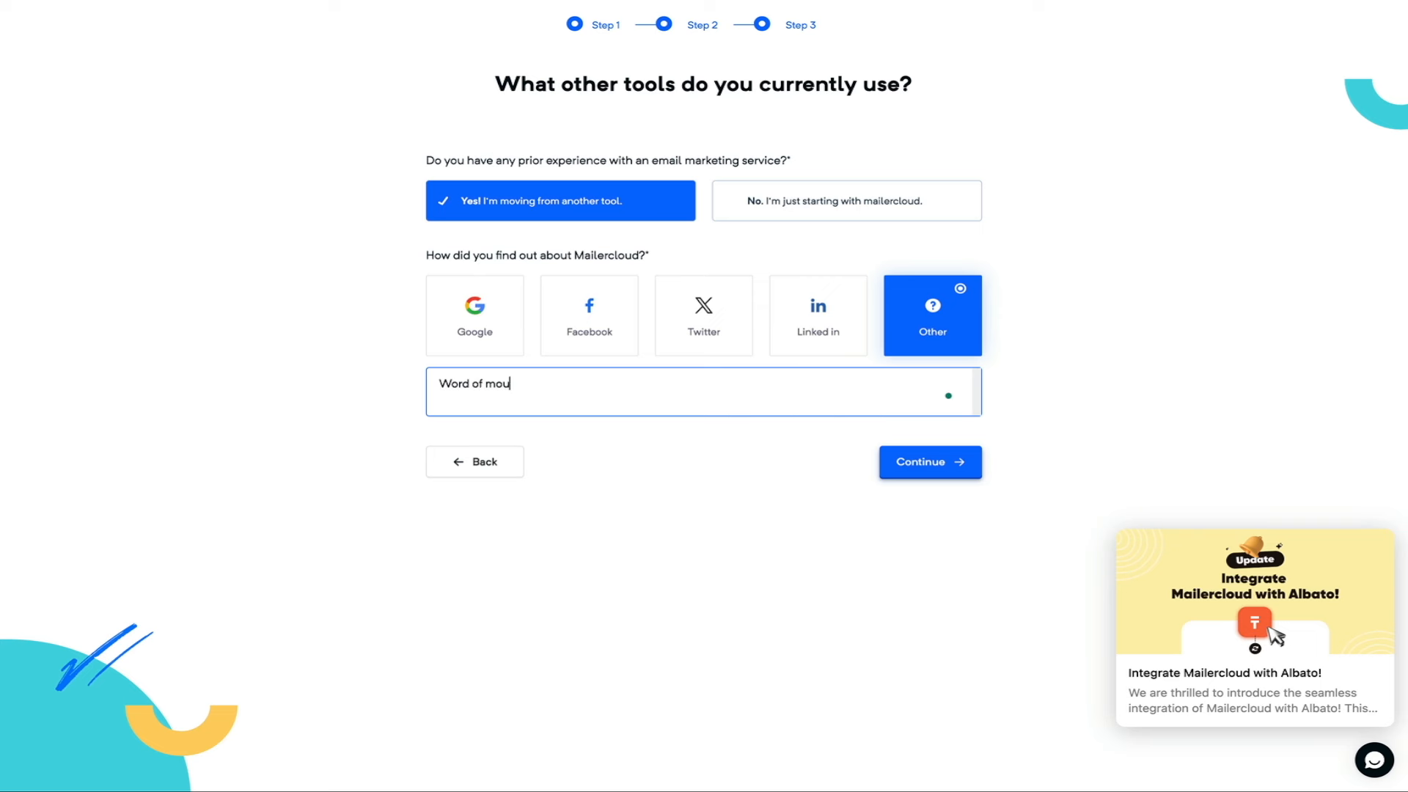
{"action": "left_click", "coordinate": [950, 563]}
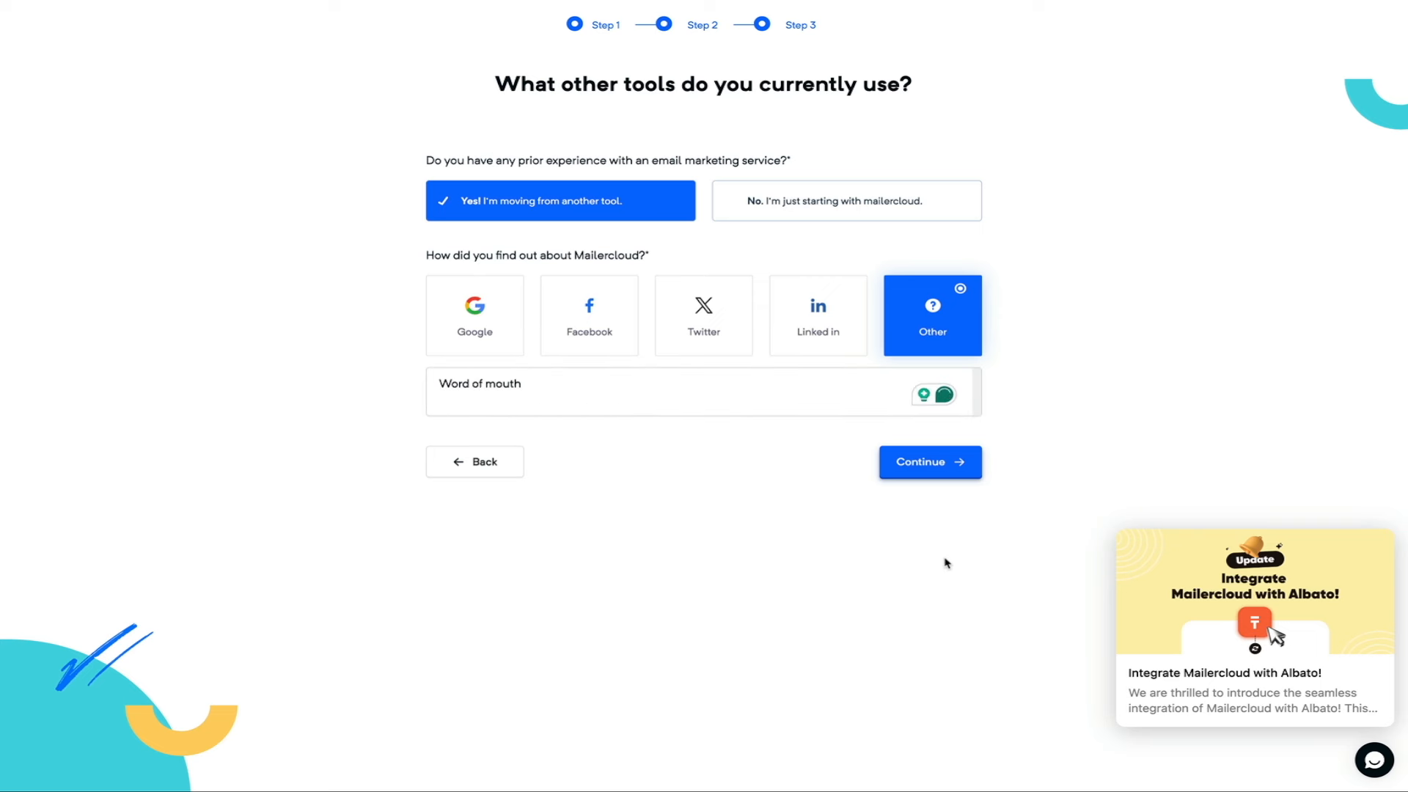
{"action": "left_click", "coordinate": [946, 473]}
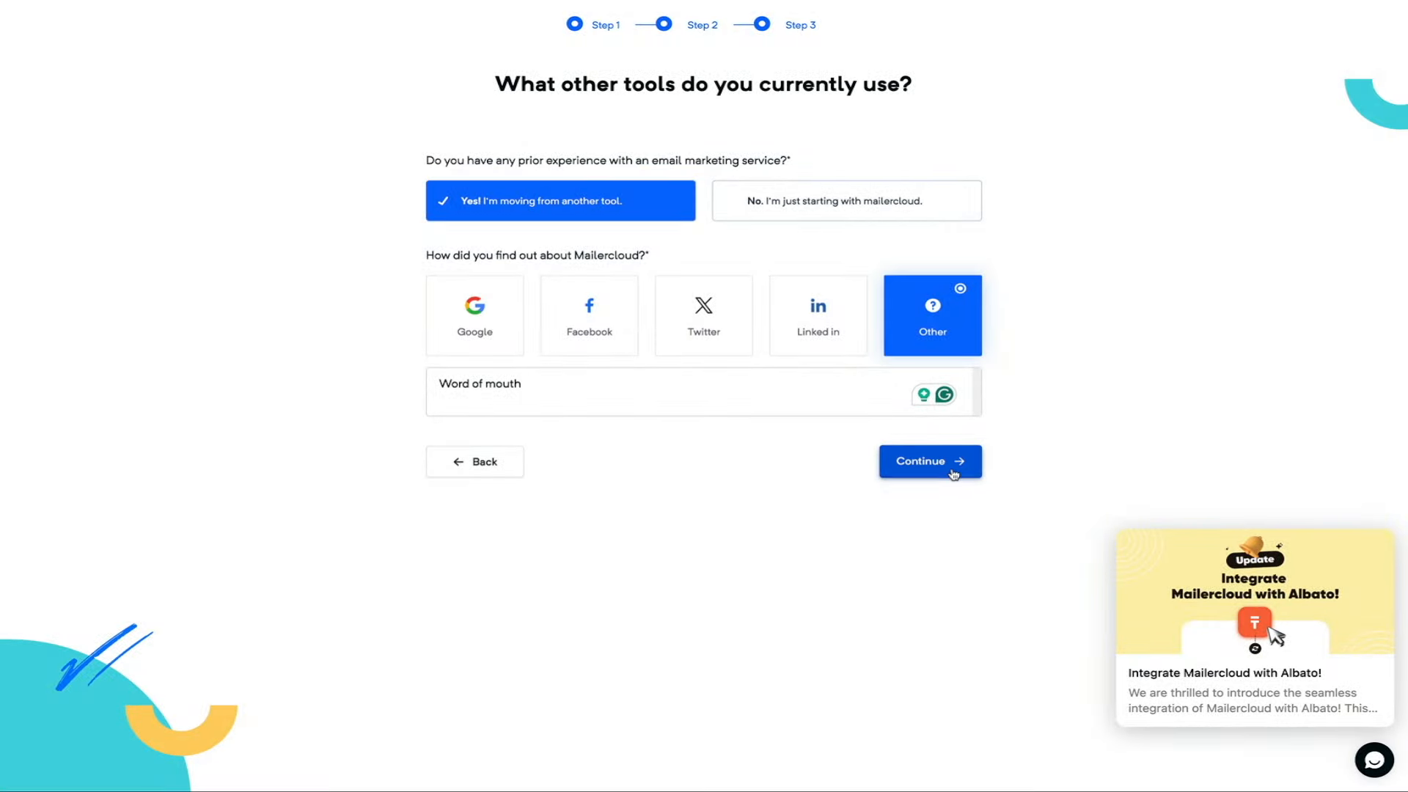
{"action": "left_click", "coordinate": [953, 473]}
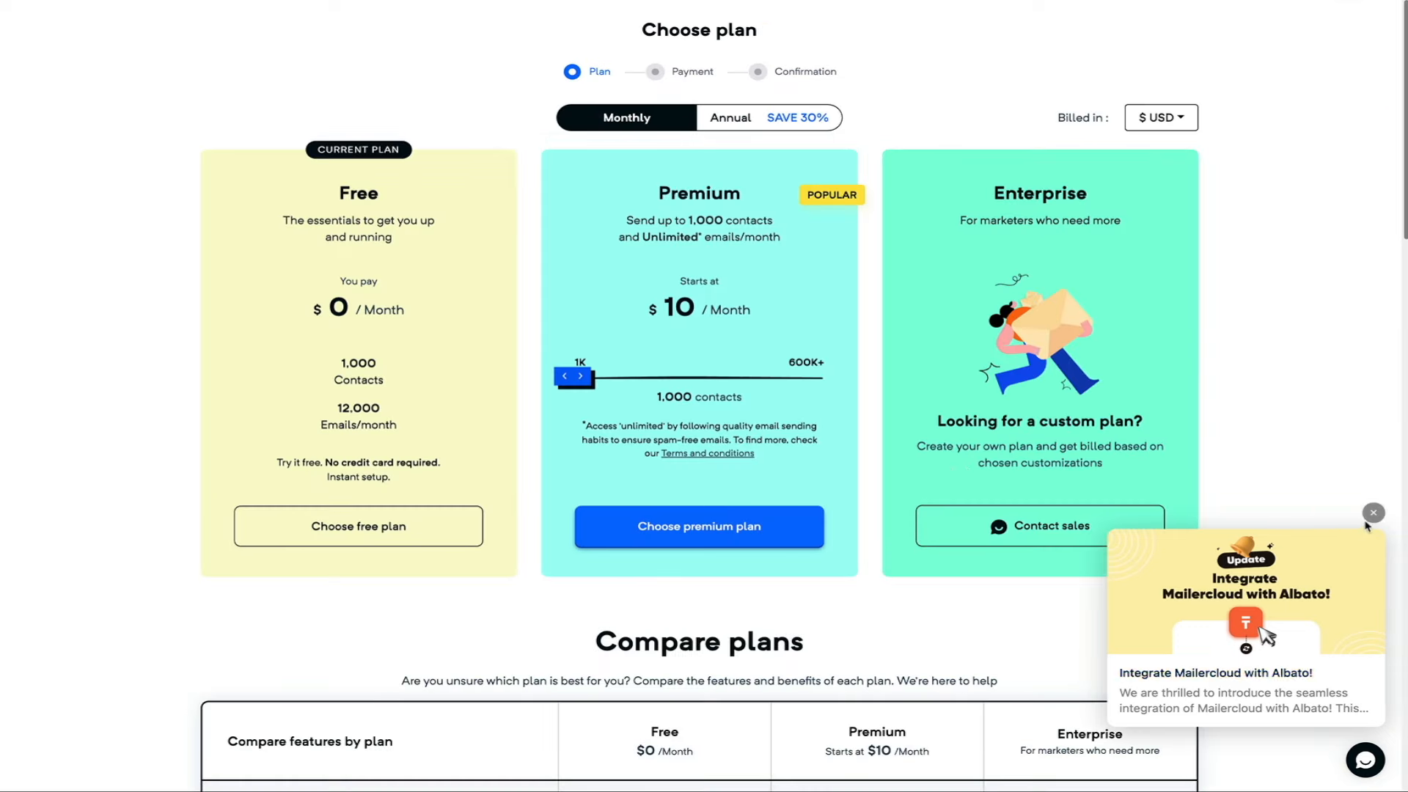
- Dismiss the Albato announcement and select the Free plan
{"action": "left_click", "coordinate": [1373, 512]}
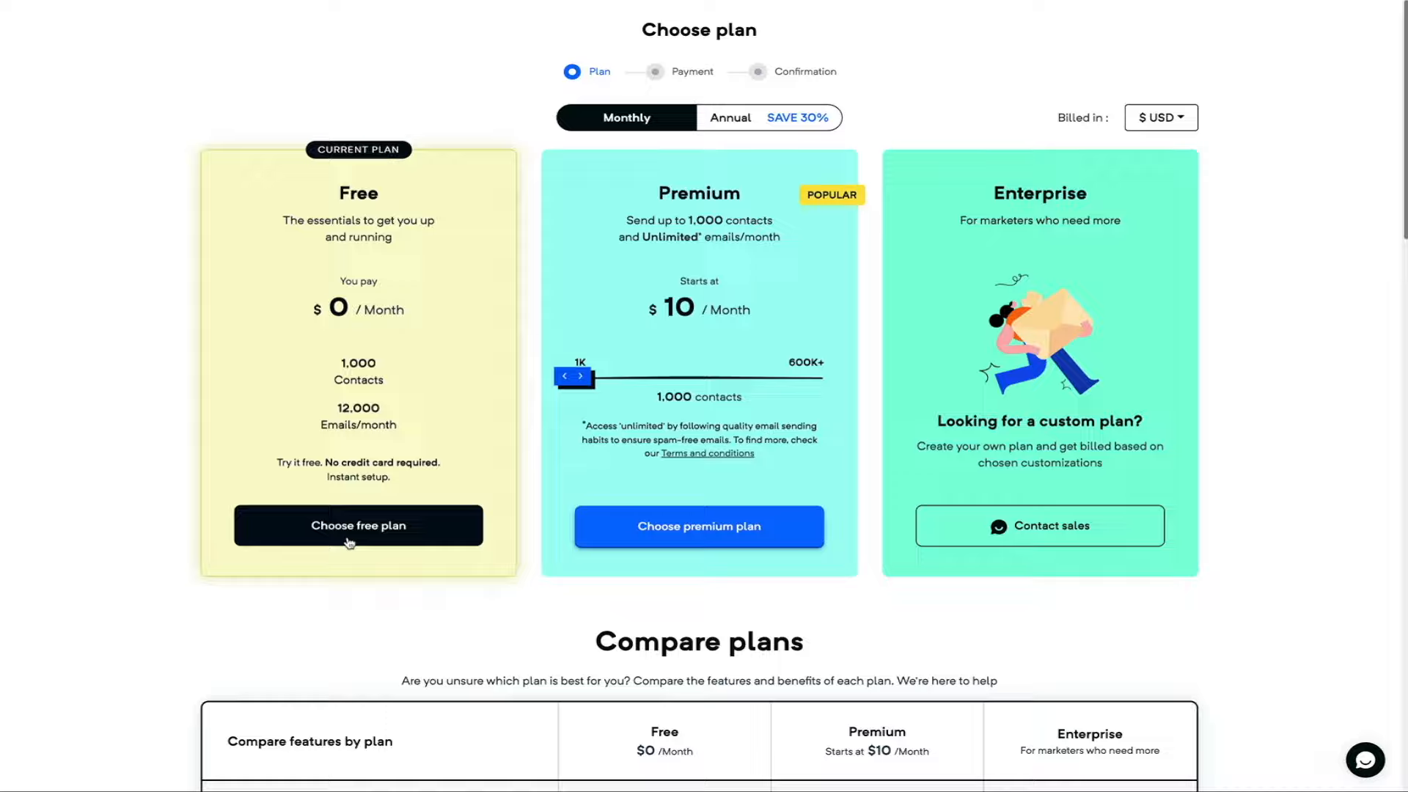
{"action": "left_click", "coordinate": [346, 541]}
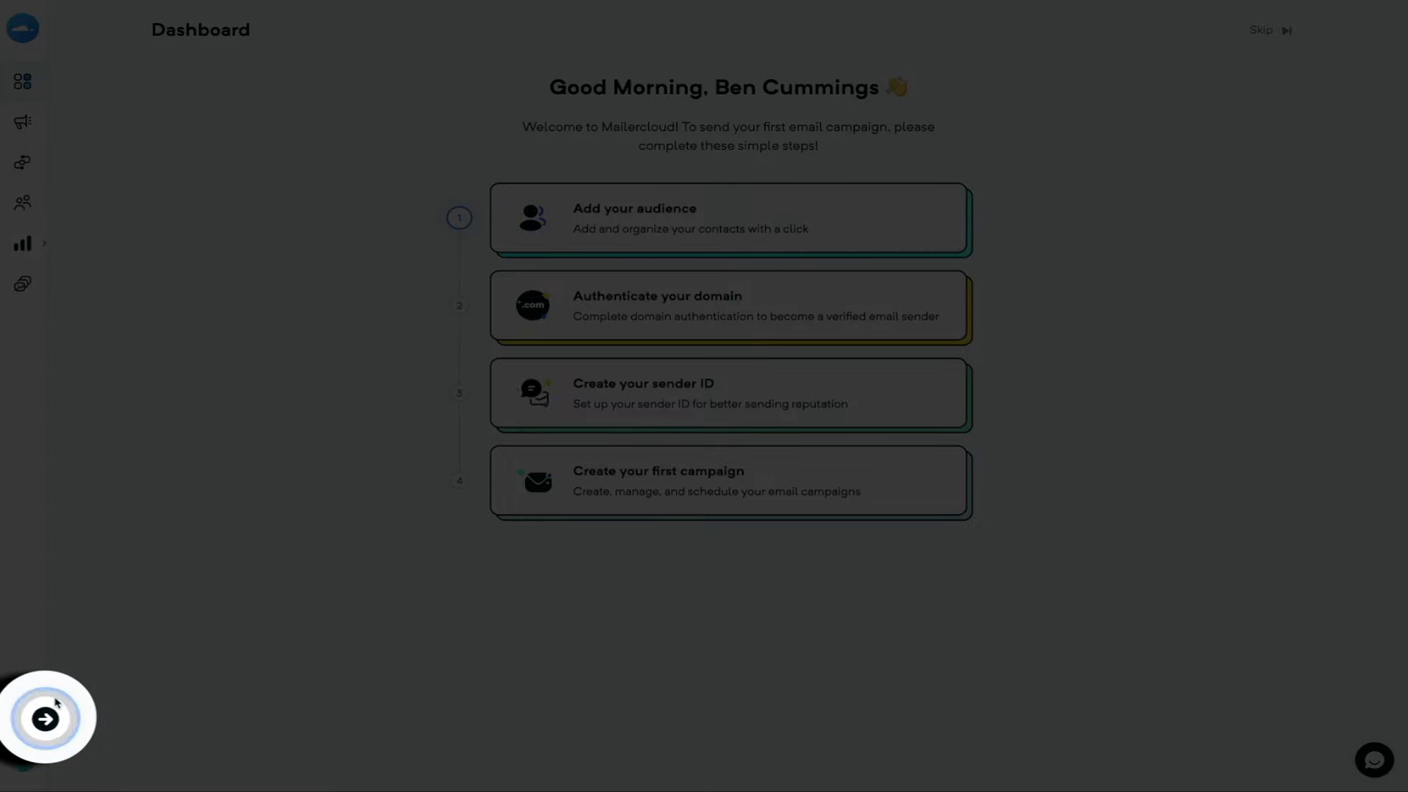
- Show the 'You are just 4 steps away!' checklist from the sidebar
{"action": "left_click", "coordinate": [49, 722]}
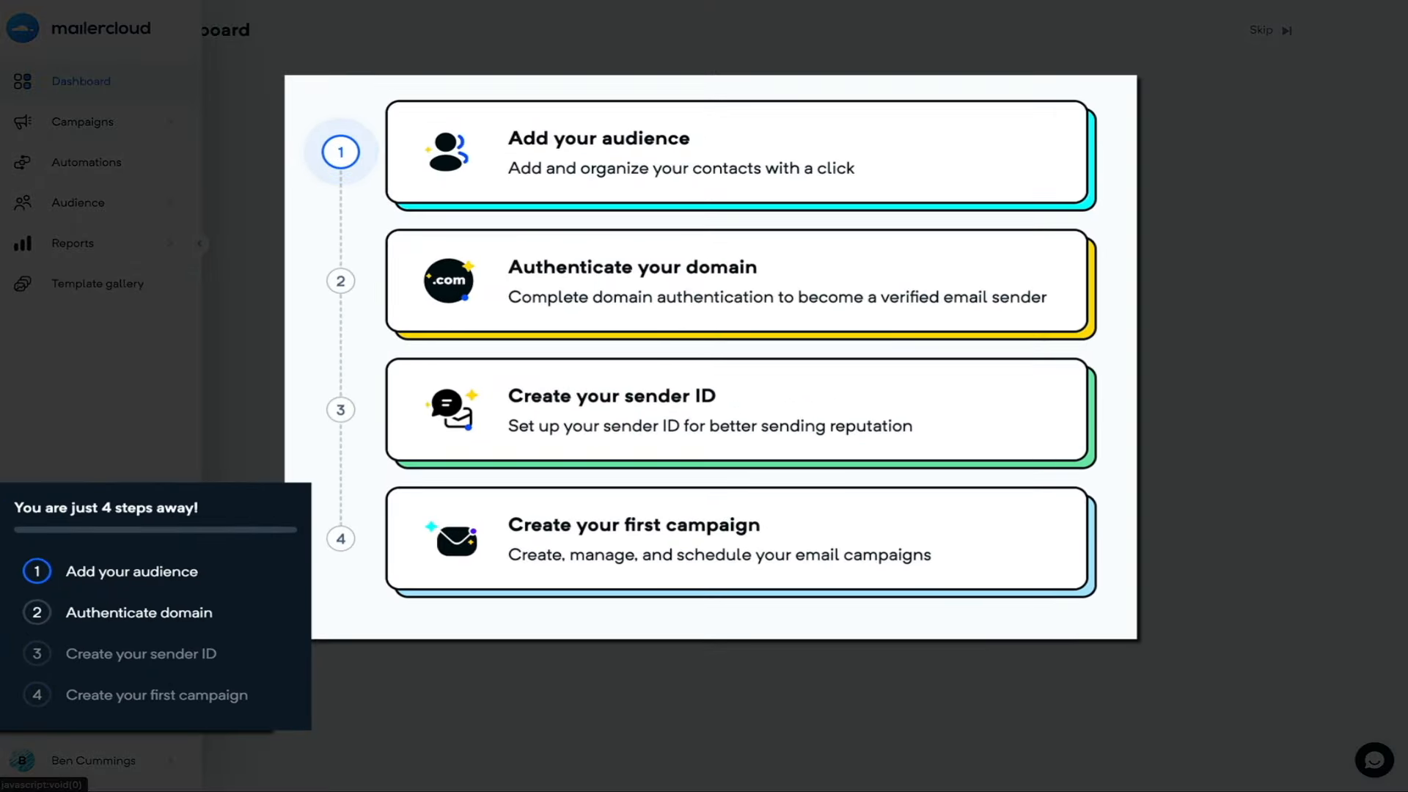
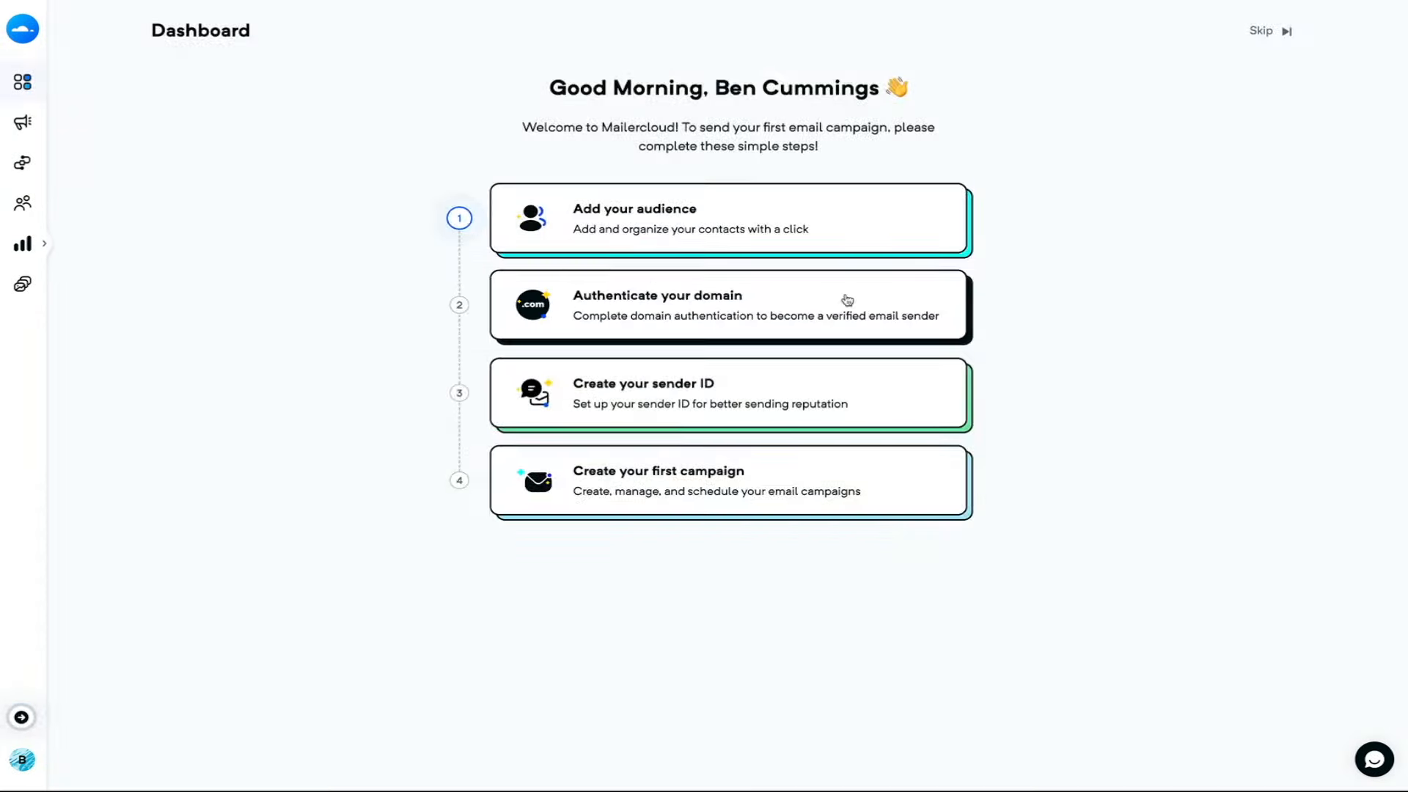
- Start authenticating a new domain and enter blogwithben.com as the domain name
{"action": "left_click", "coordinate": [845, 299]}
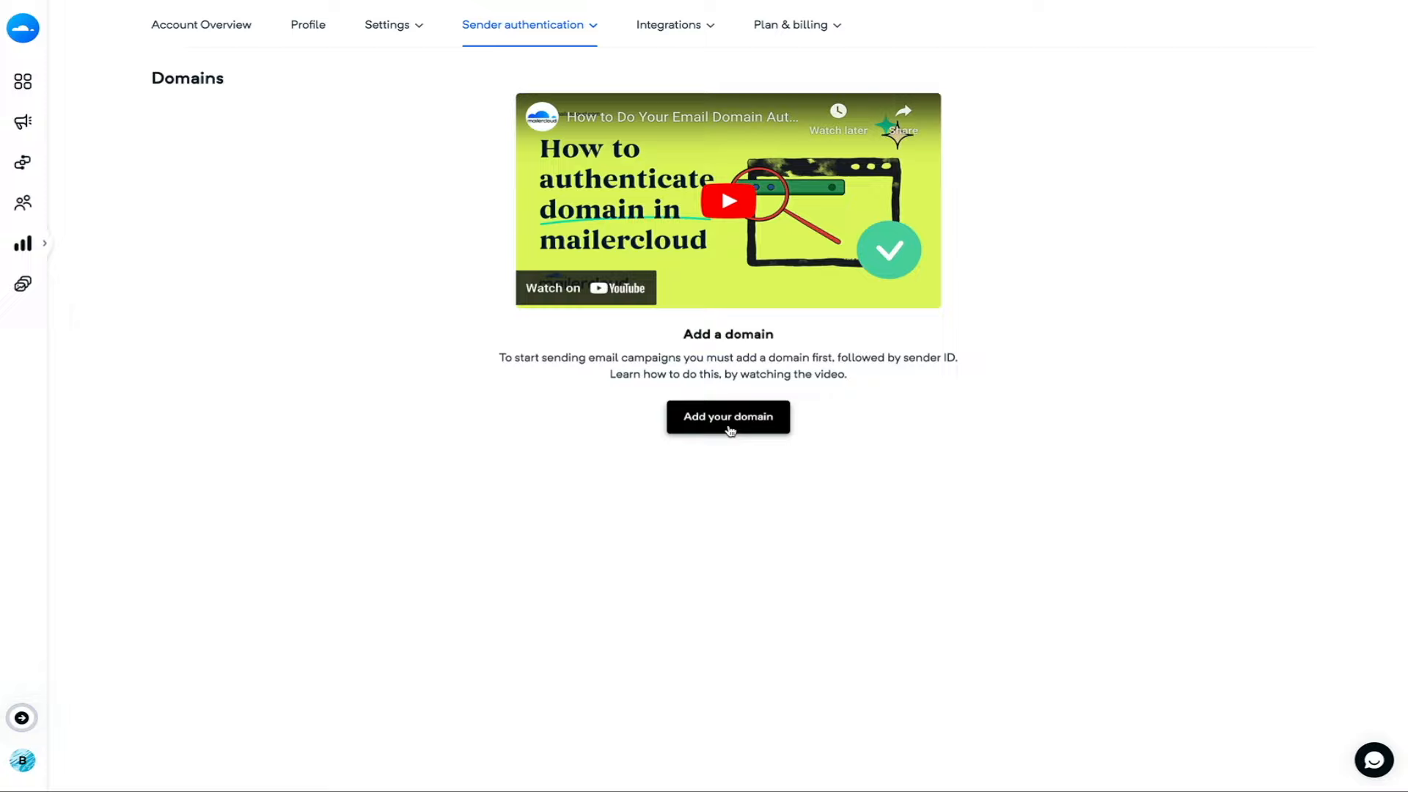
{"action": "left_click", "coordinate": [728, 418]}
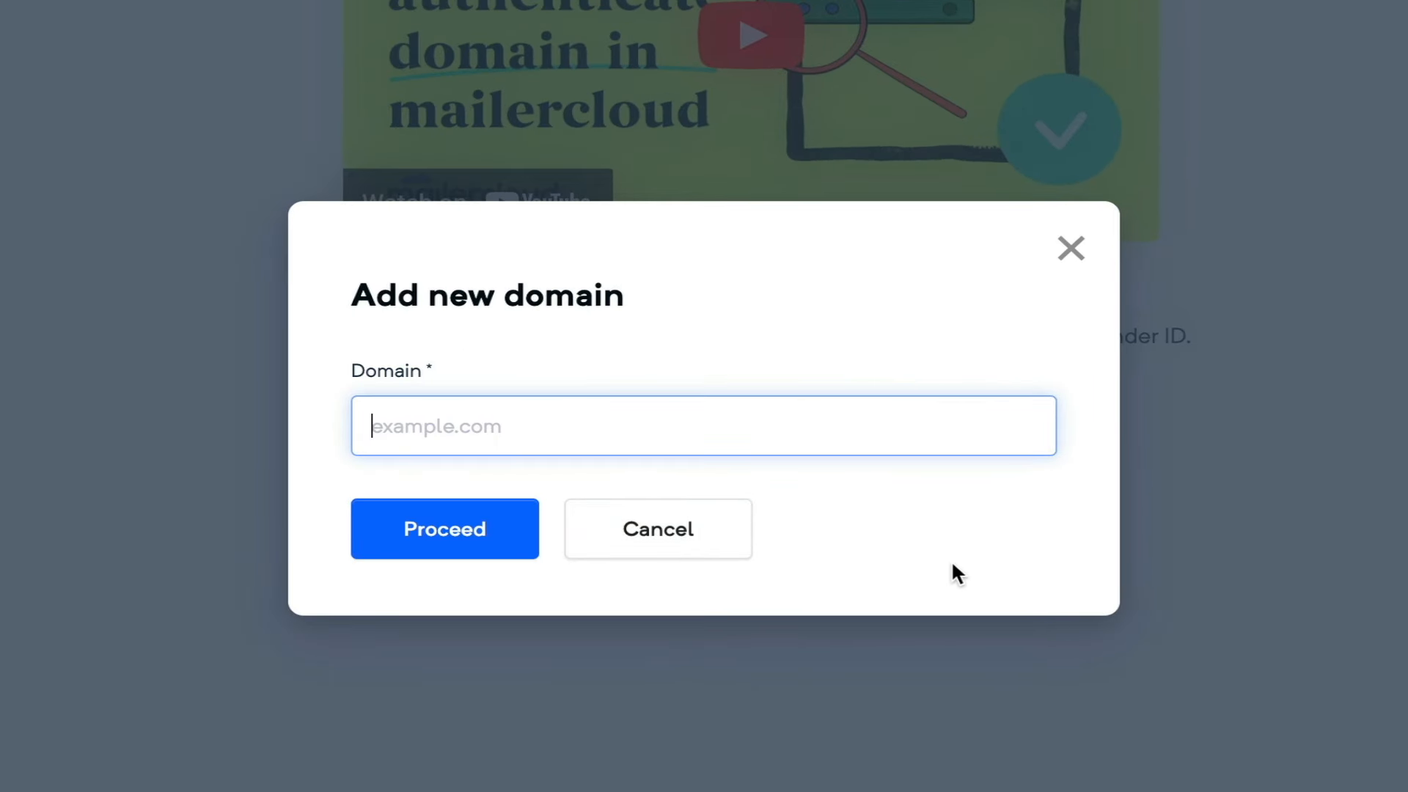
{"action": "type", "text": "blogwithben.co"}
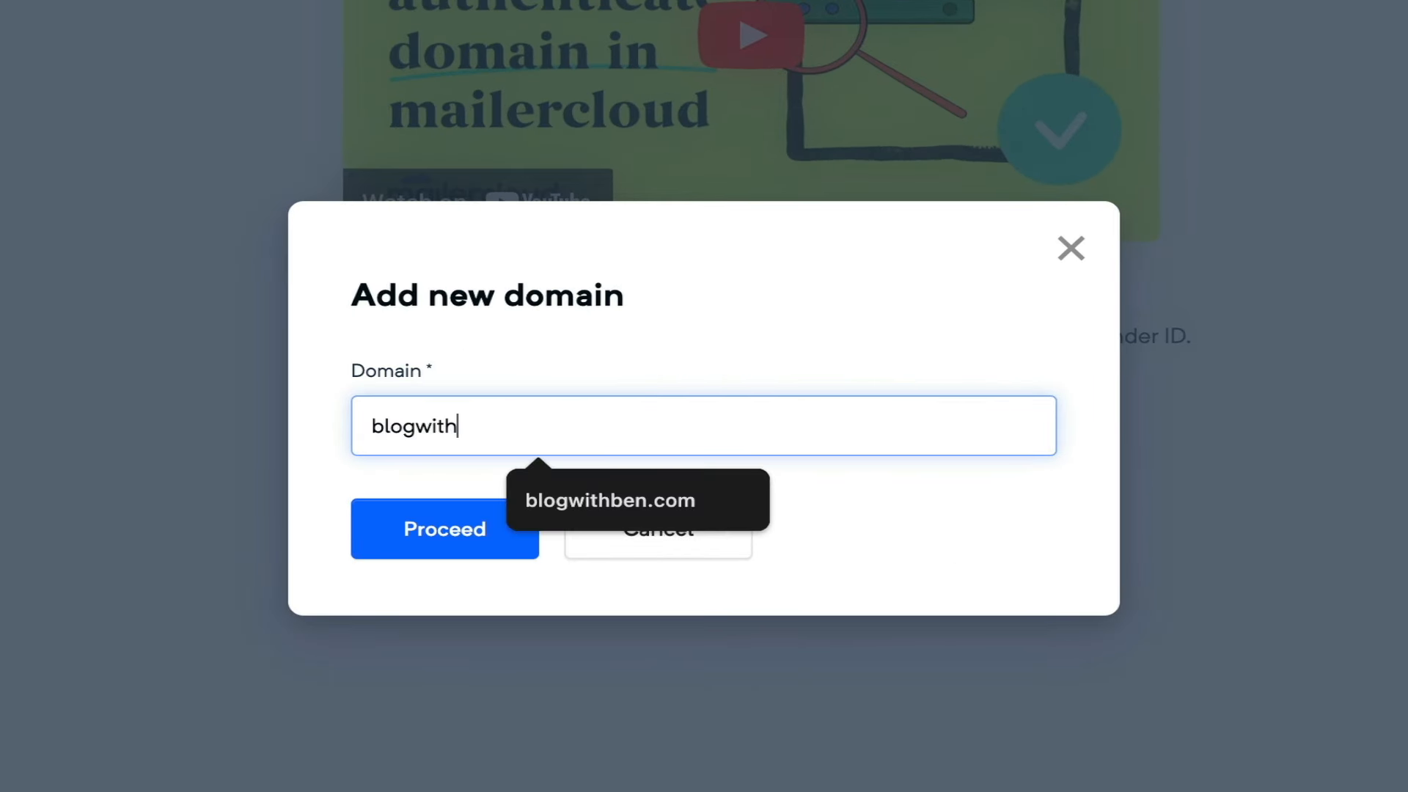
{"action": "type", "text": "m"}
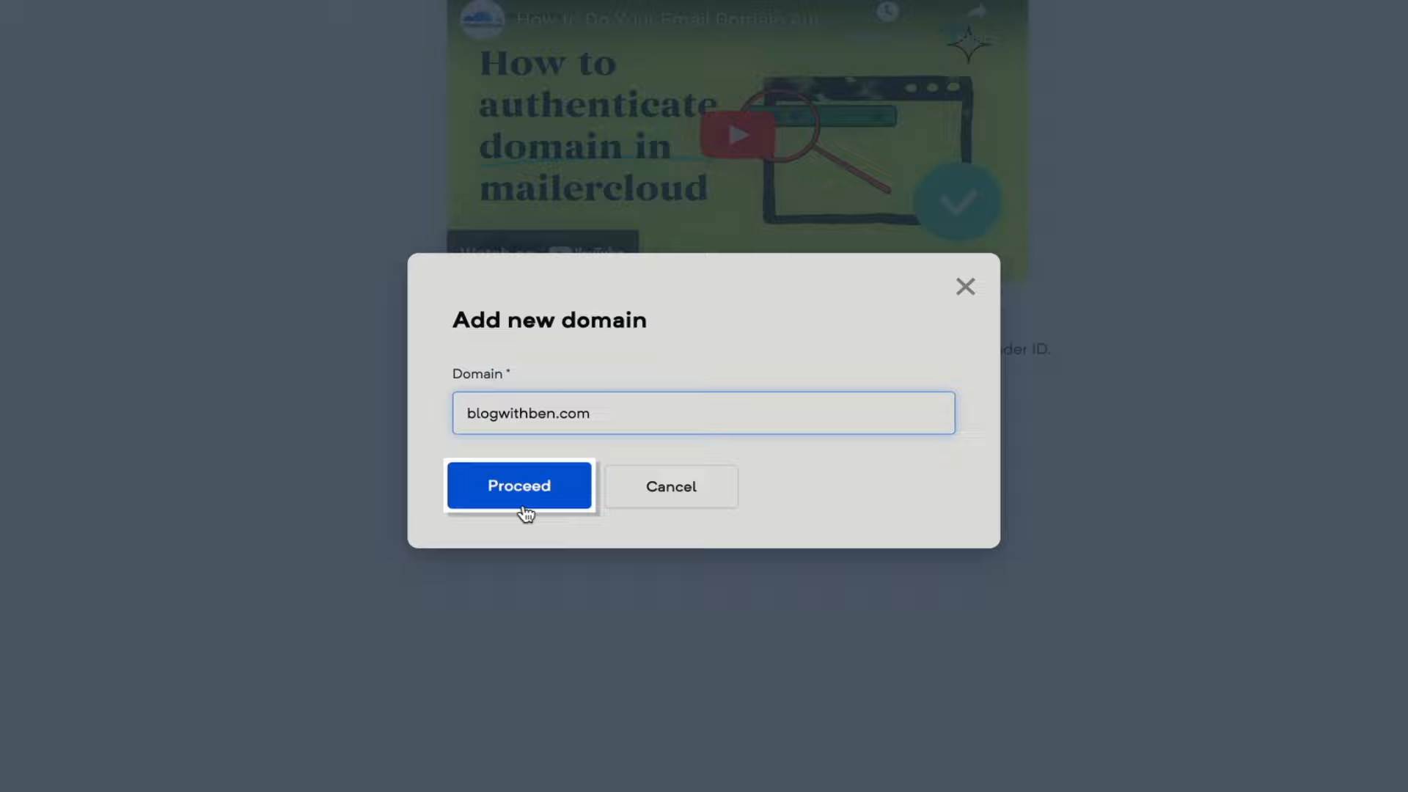
- Submit blogwithben.com to get its three CNAME and two TXT records
{"action": "left_click", "coordinate": [451, 558]}
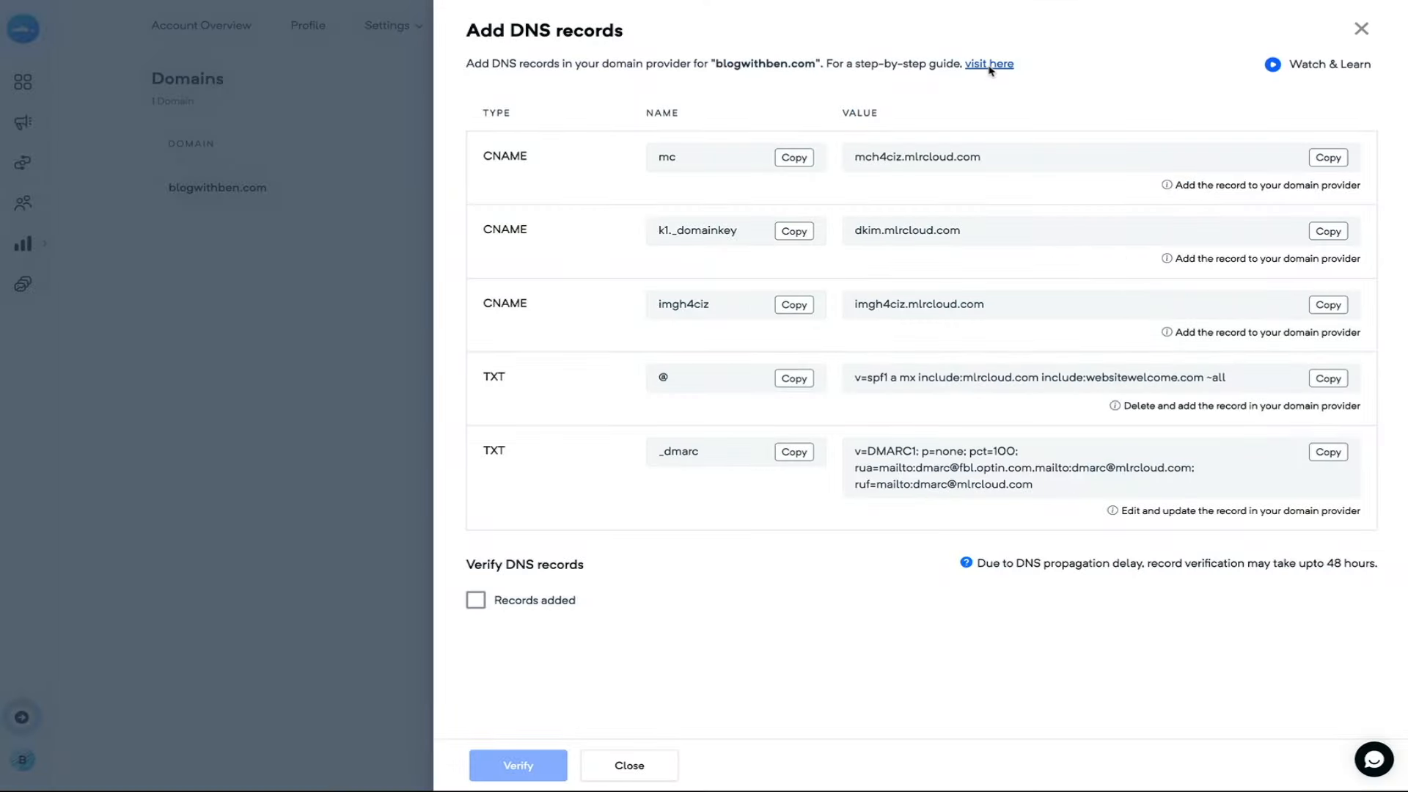
{"action": "left_click", "coordinate": [989, 65]}
{"action": "scroll", "coordinate": [62, 583], "scroll_direction": "down", "scroll_amount": 2}
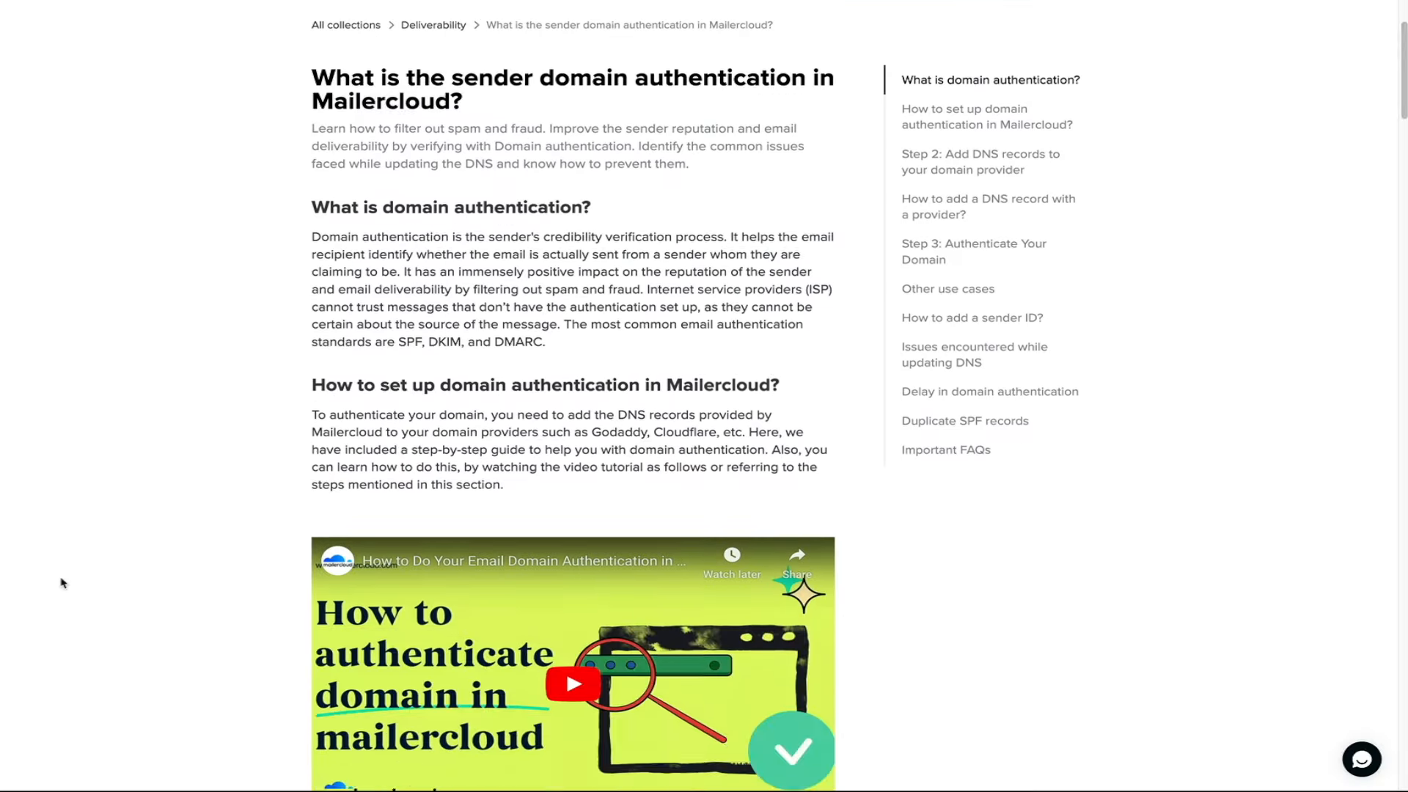
{"action": "scroll", "coordinate": [62, 583], "scroll_direction": "down", "scroll_amount": 5}
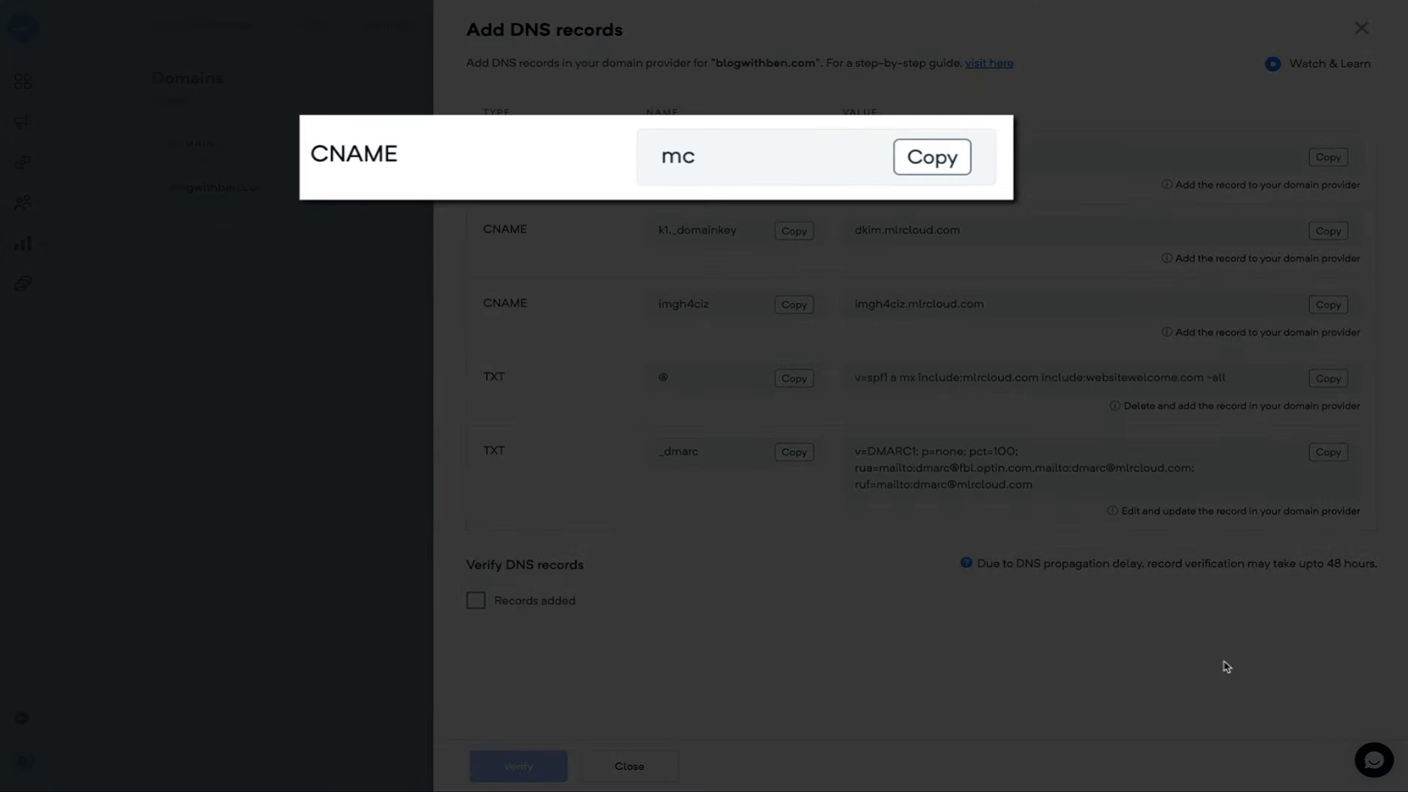
- Copy the first CNAME record's name, mc, for use in Cloudflare
{"action": "left_click", "coordinate": [936, 163]}
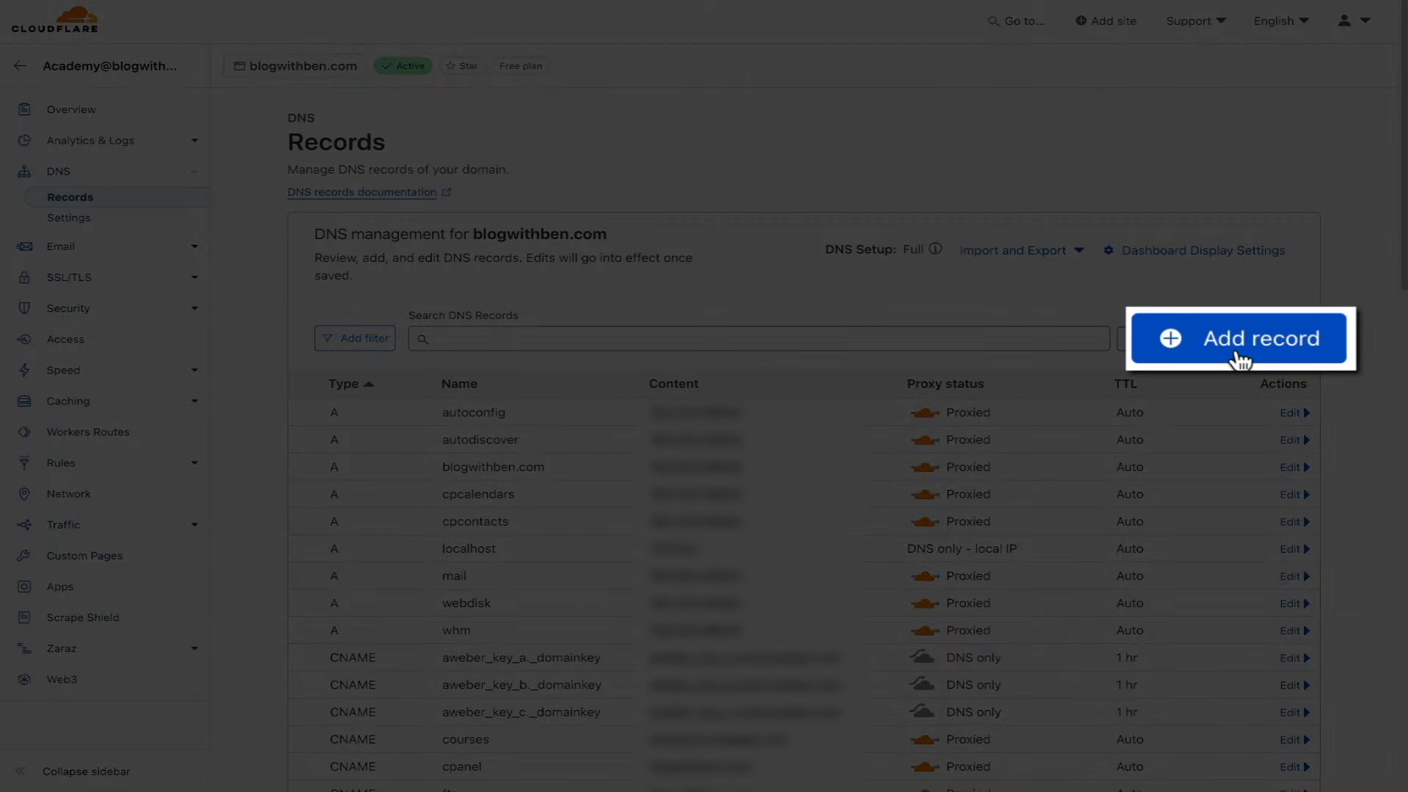
- Add a DNS-only CNAME record named mc with target mch4ciz.mlrcloud.com
{"action": "left_click", "coordinate": [1241, 345]}
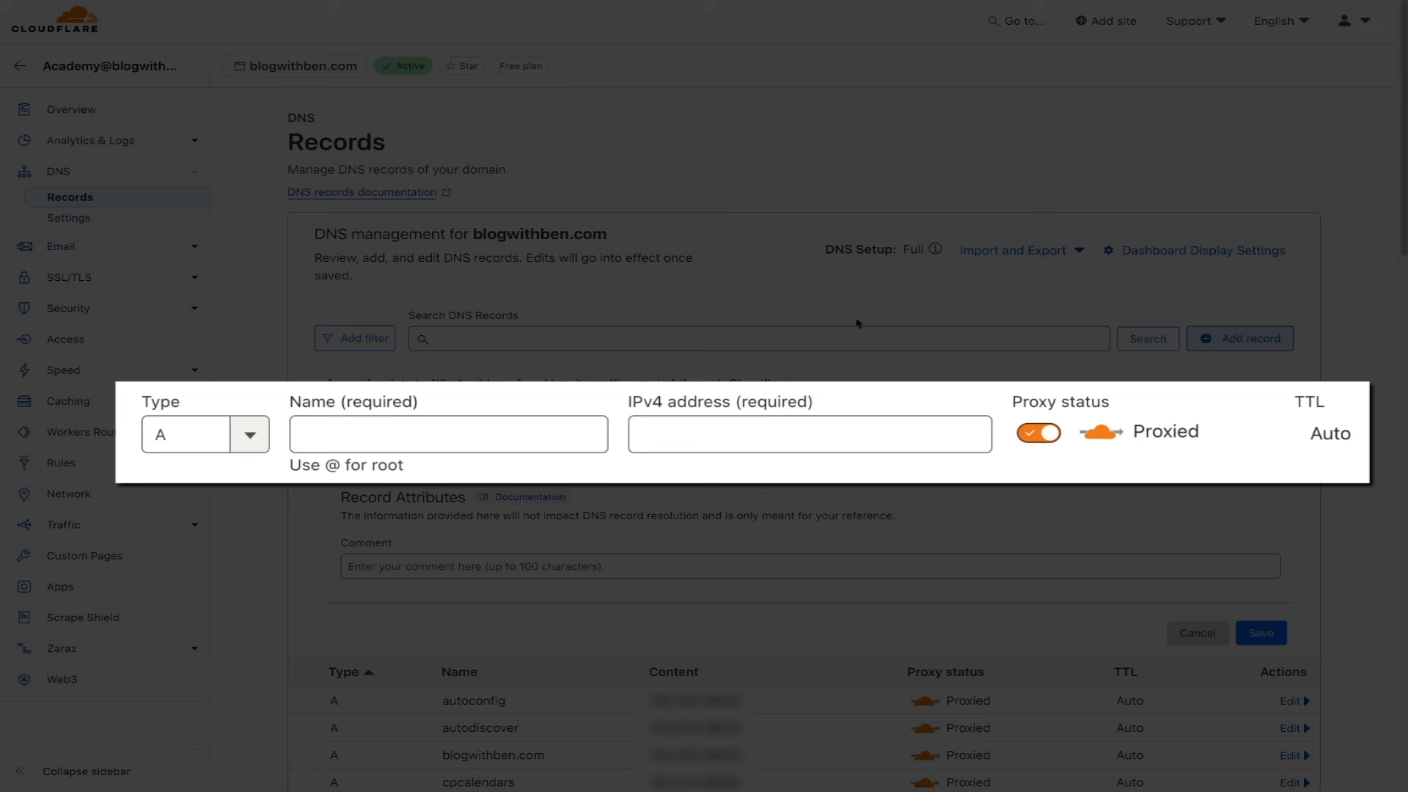
{"action": "left_click", "coordinate": [247, 433]}
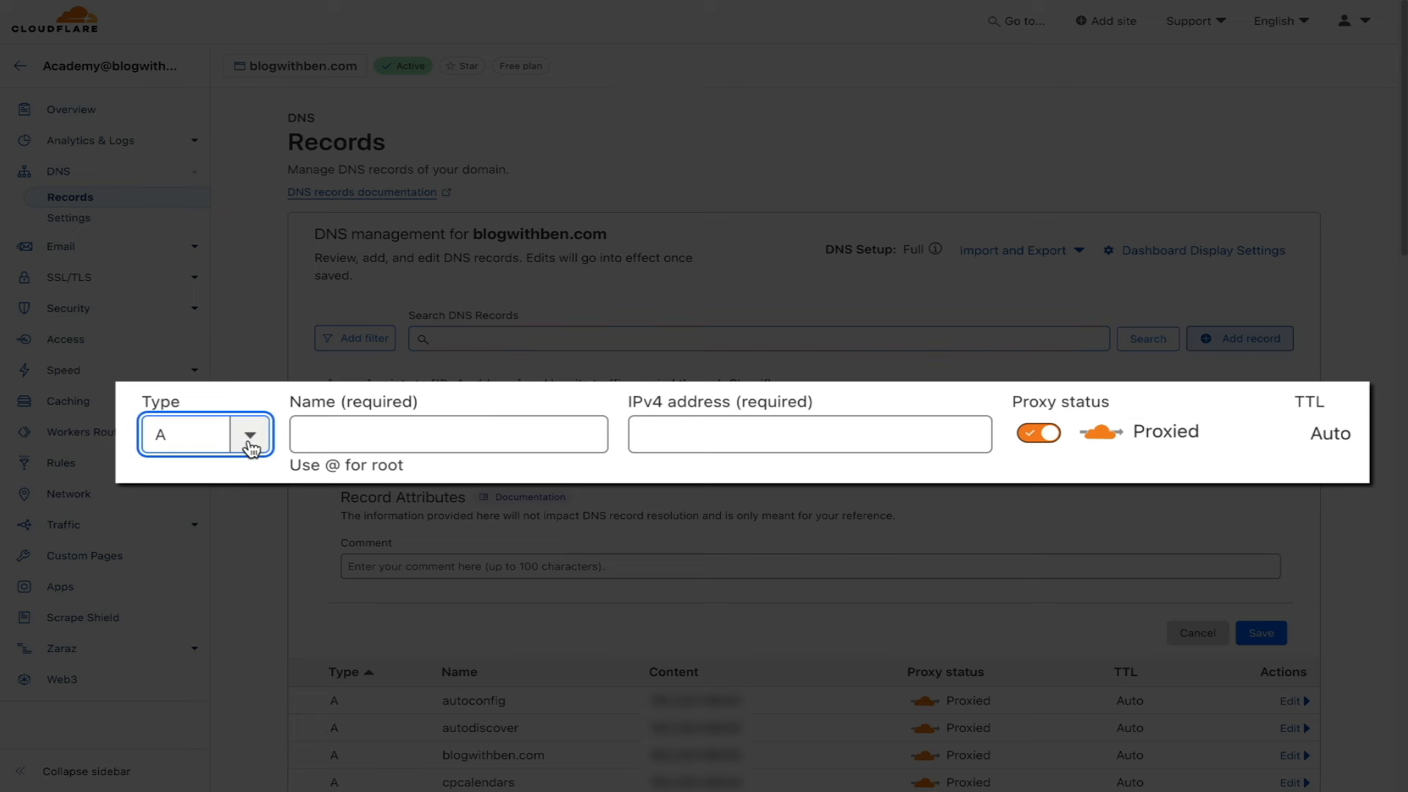
{"action": "left_click", "coordinate": [250, 443]}
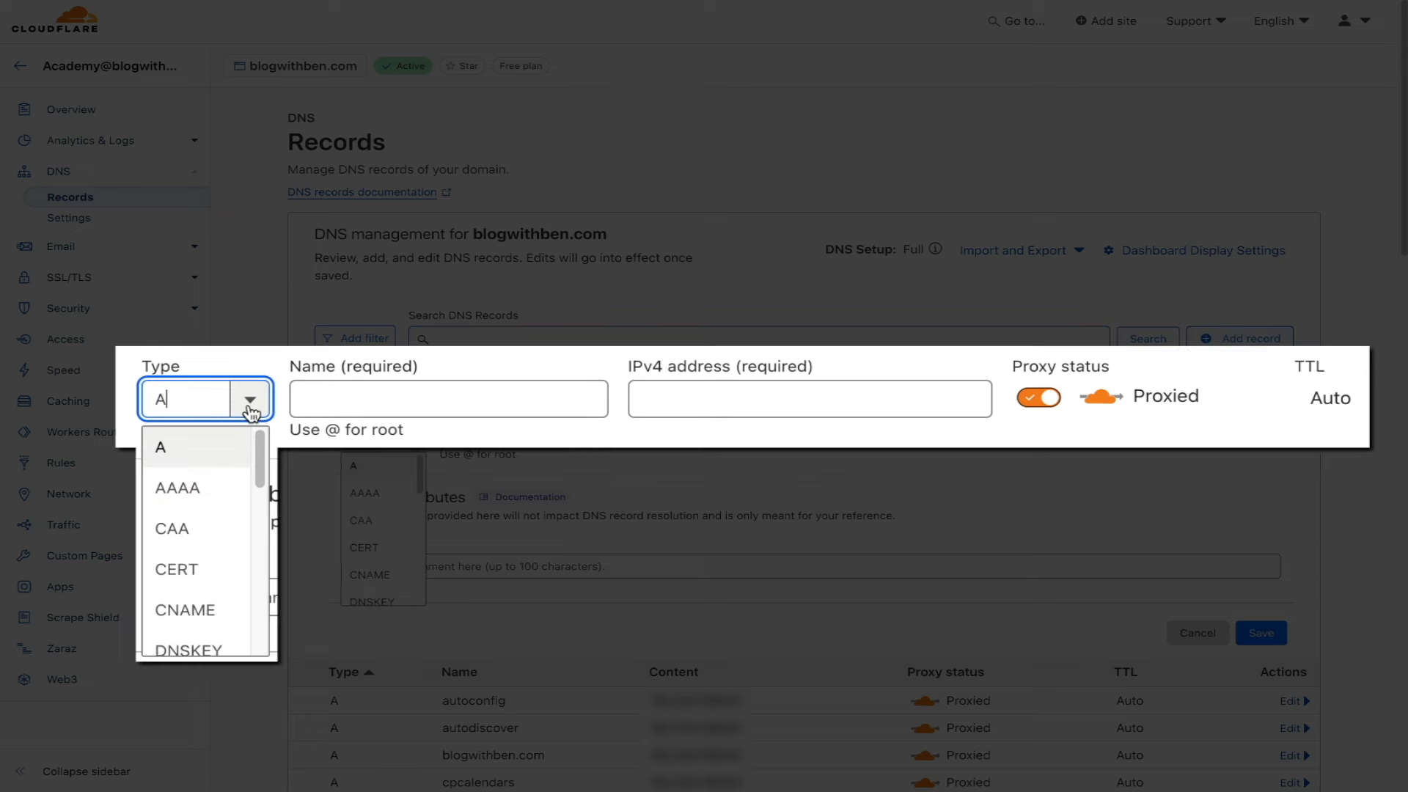
{"action": "left_click", "coordinate": [399, 578]}
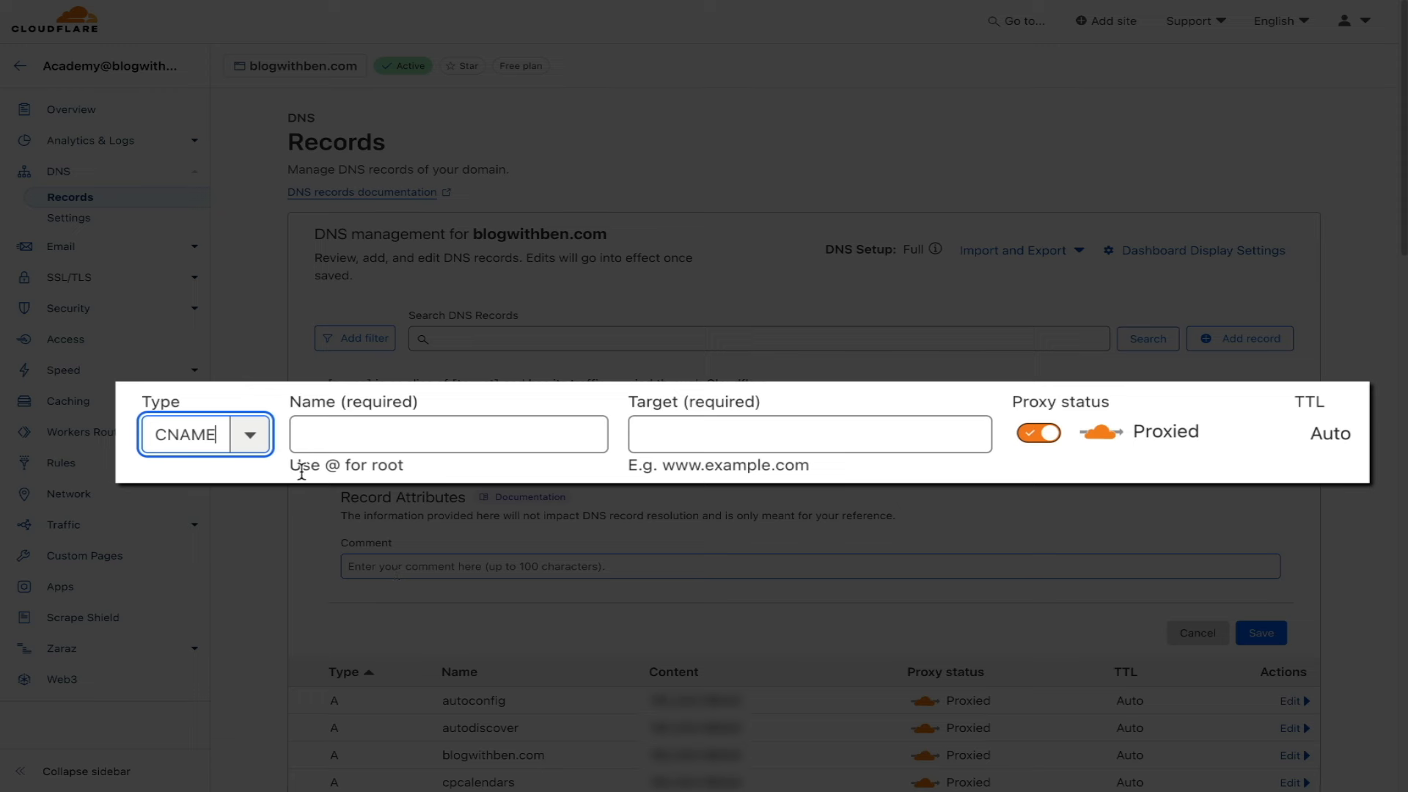
{"action": "left_click", "coordinate": [314, 436]}
{"action": "type", "text": "mc"}
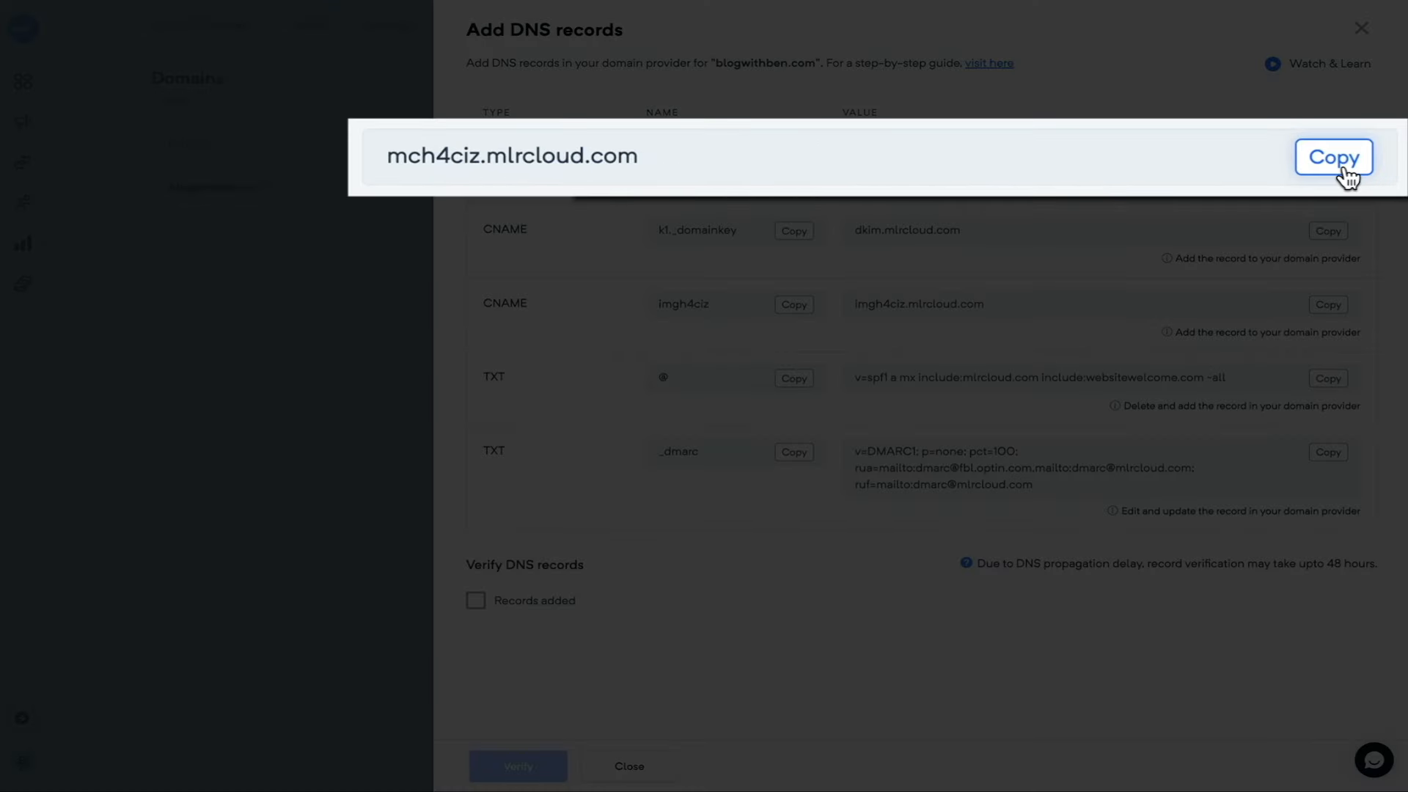
{"action": "left_click", "coordinate": [1334, 158]}
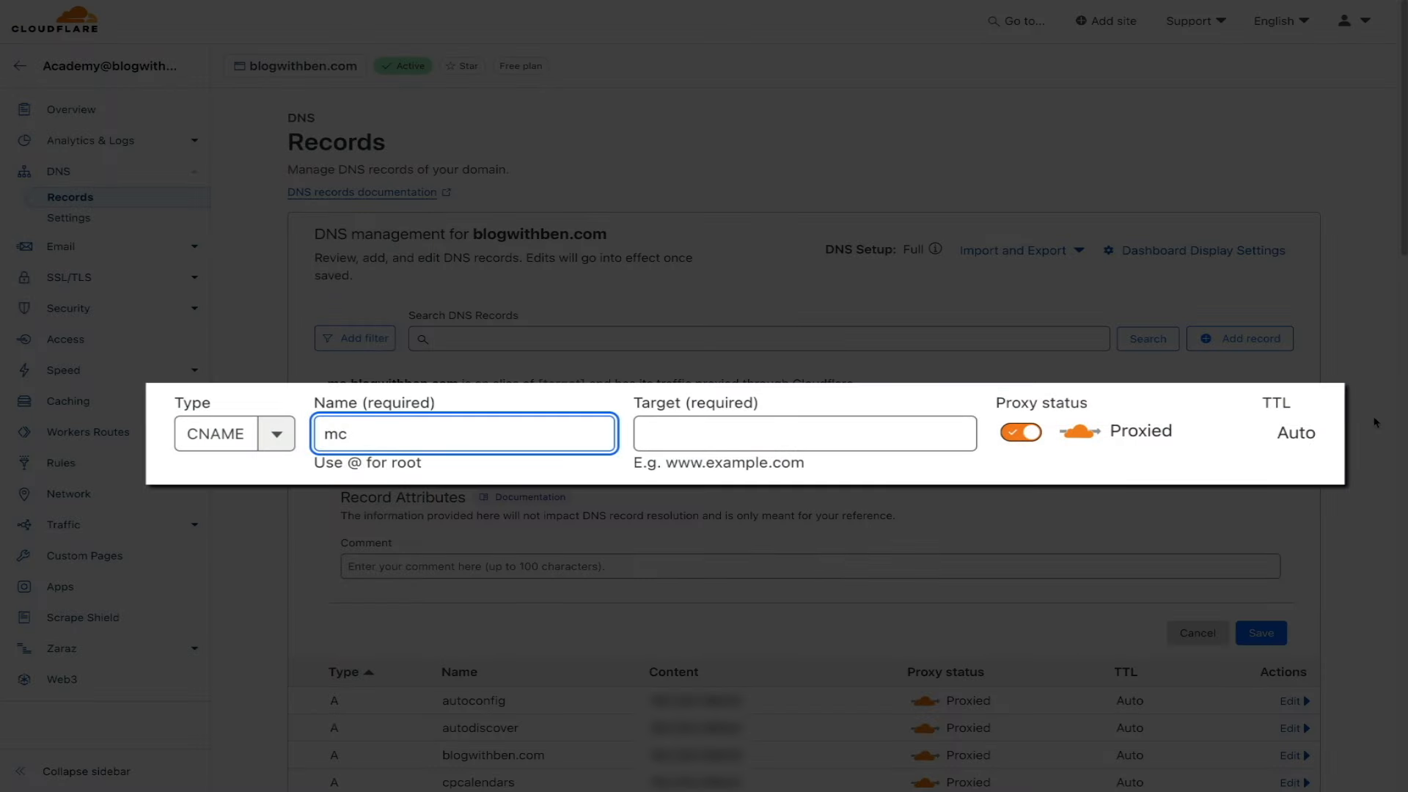
{"action": "left_click", "coordinate": [679, 430]}
{"action": "key", "text": "ctrl+v"}
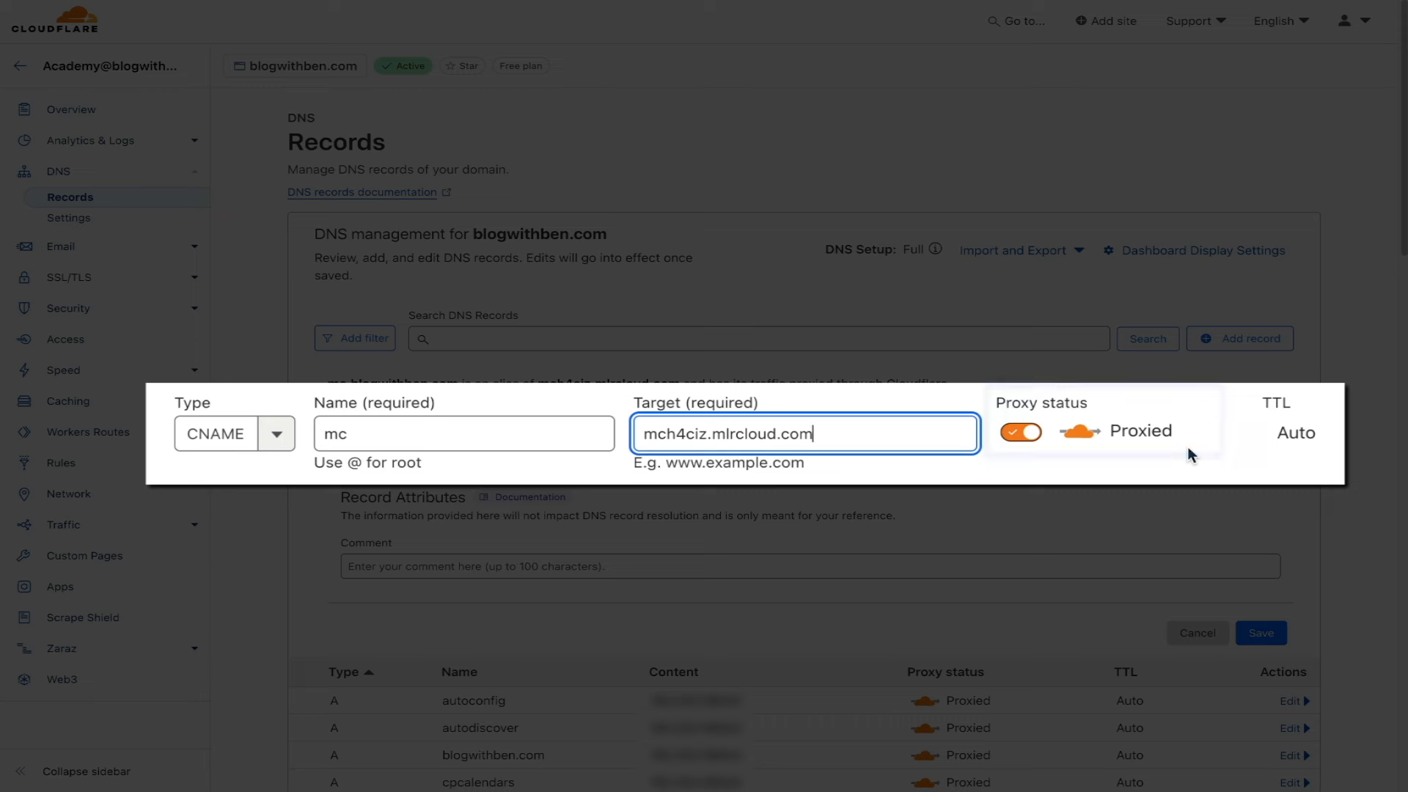
{"action": "left_click", "coordinate": [1029, 433]}
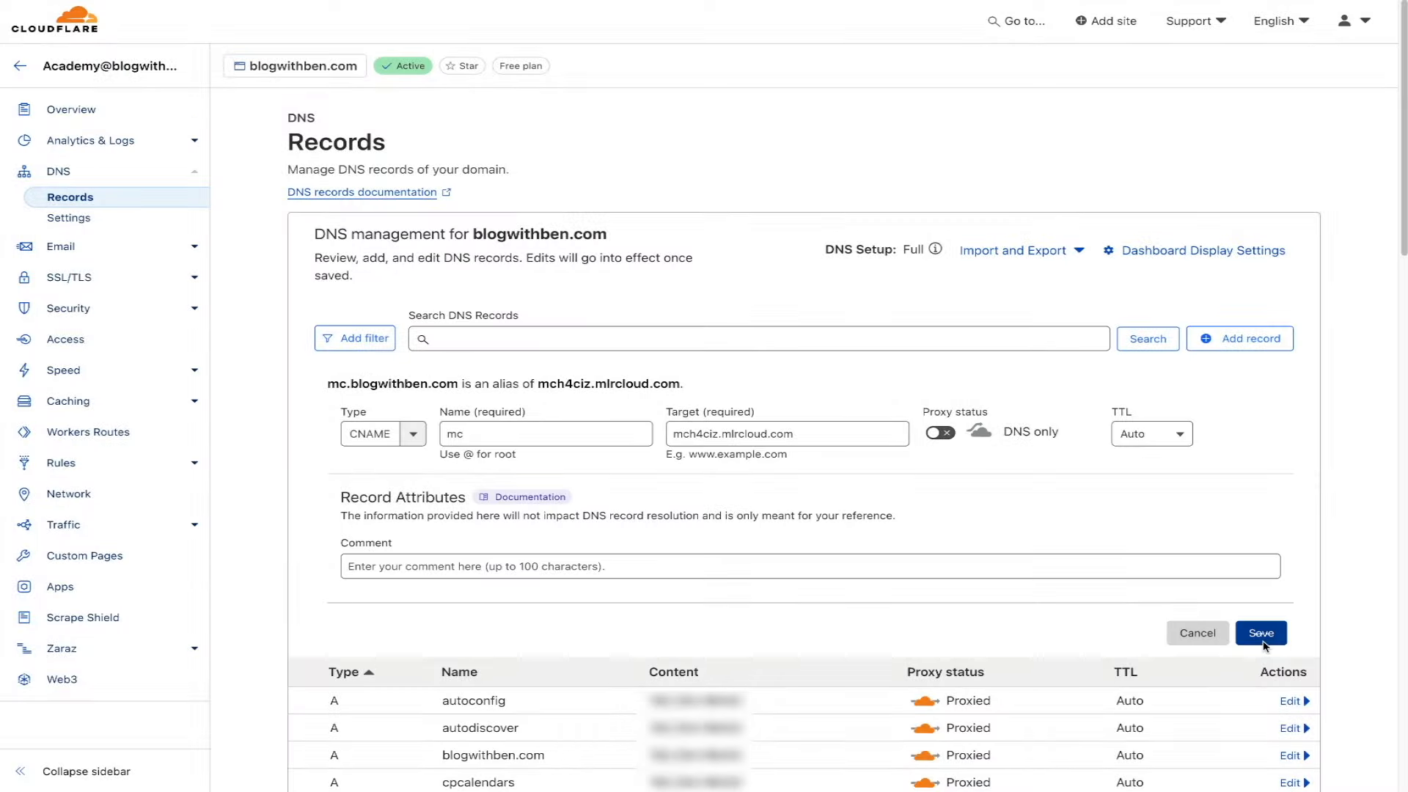
- Save the mc CNAME and scroll to check all five Mailercloud records are DNS only
{"action": "left_click", "coordinate": [1264, 641]}
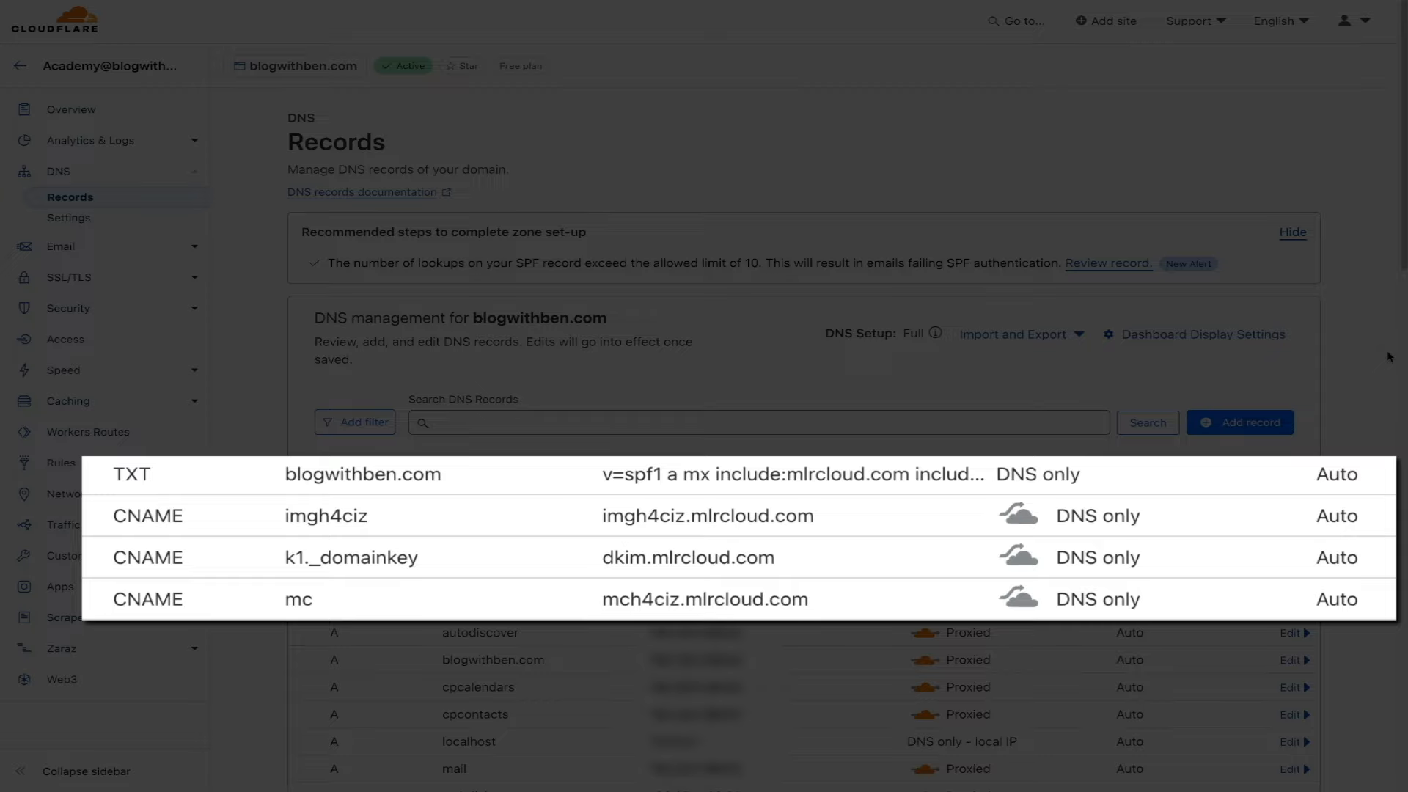
{"action": "scroll", "coordinate": [1386, 363], "scroll_direction": "down", "scroll_amount": 15}
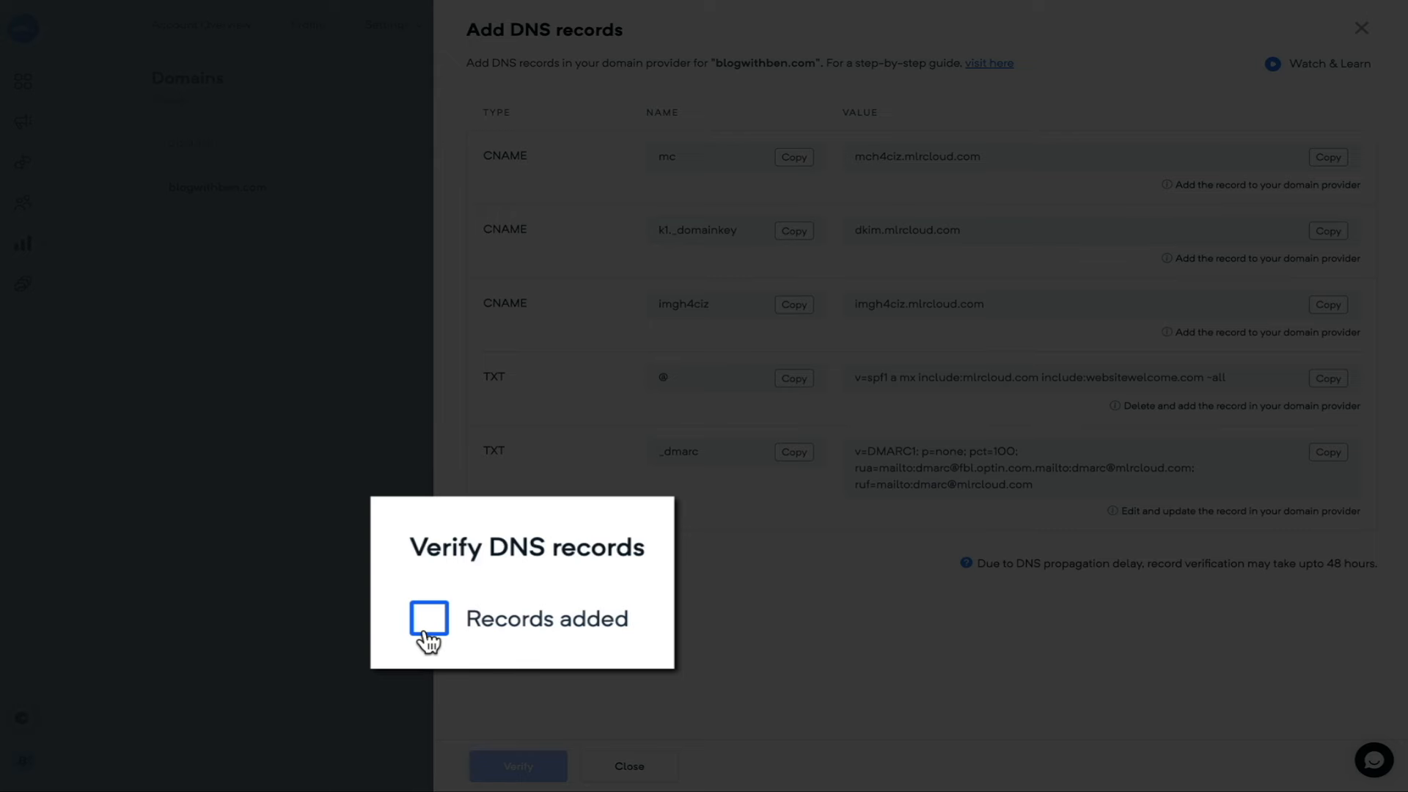
- Confirm the records were added and verify blogwithben.com's DNS settings
{"action": "left_click", "coordinate": [428, 619]}
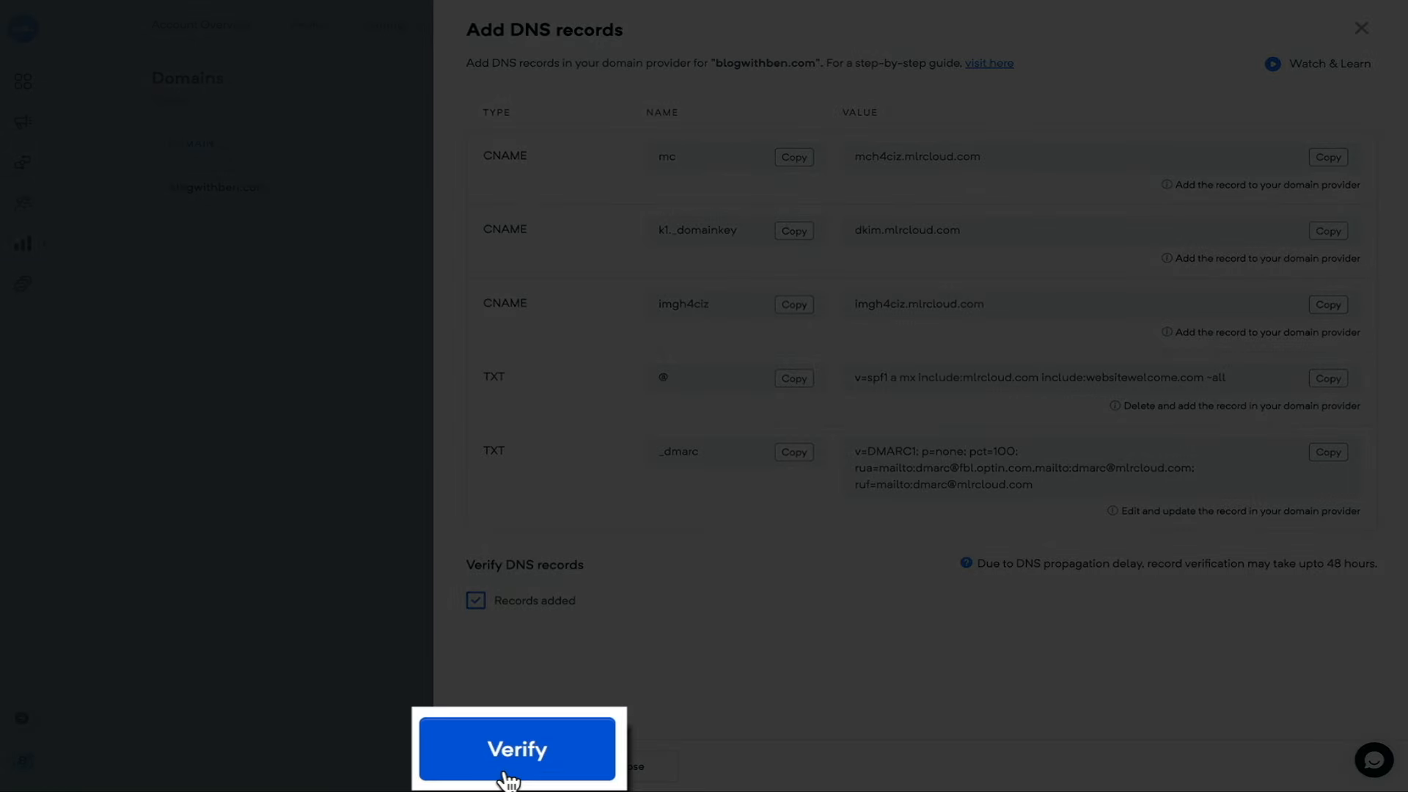
{"action": "left_click", "coordinate": [506, 778]}
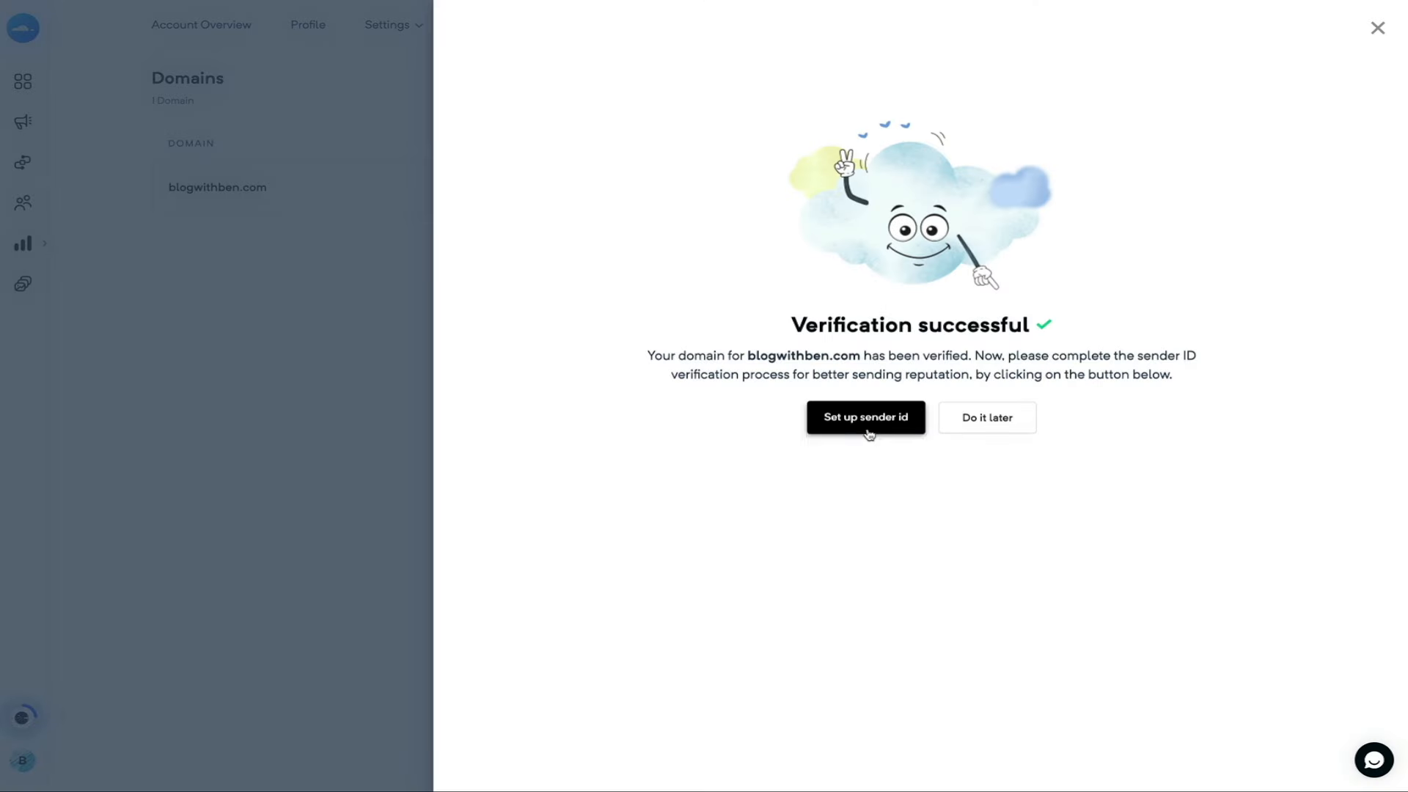
- Set up a sender ID on blogwithben.com and save the sender's details
{"action": "left_click", "coordinate": [867, 433]}
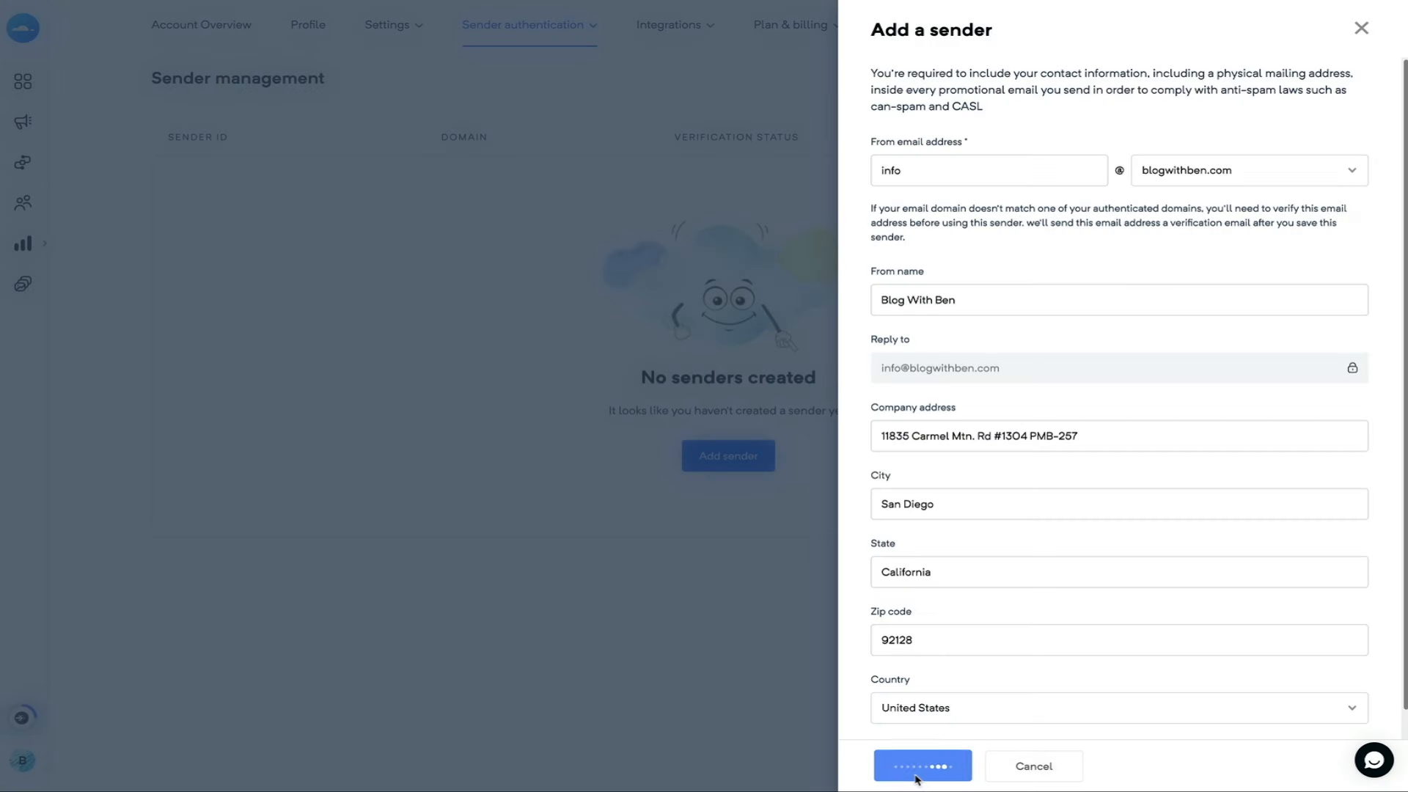
{"action": "left_click", "coordinate": [916, 776]}
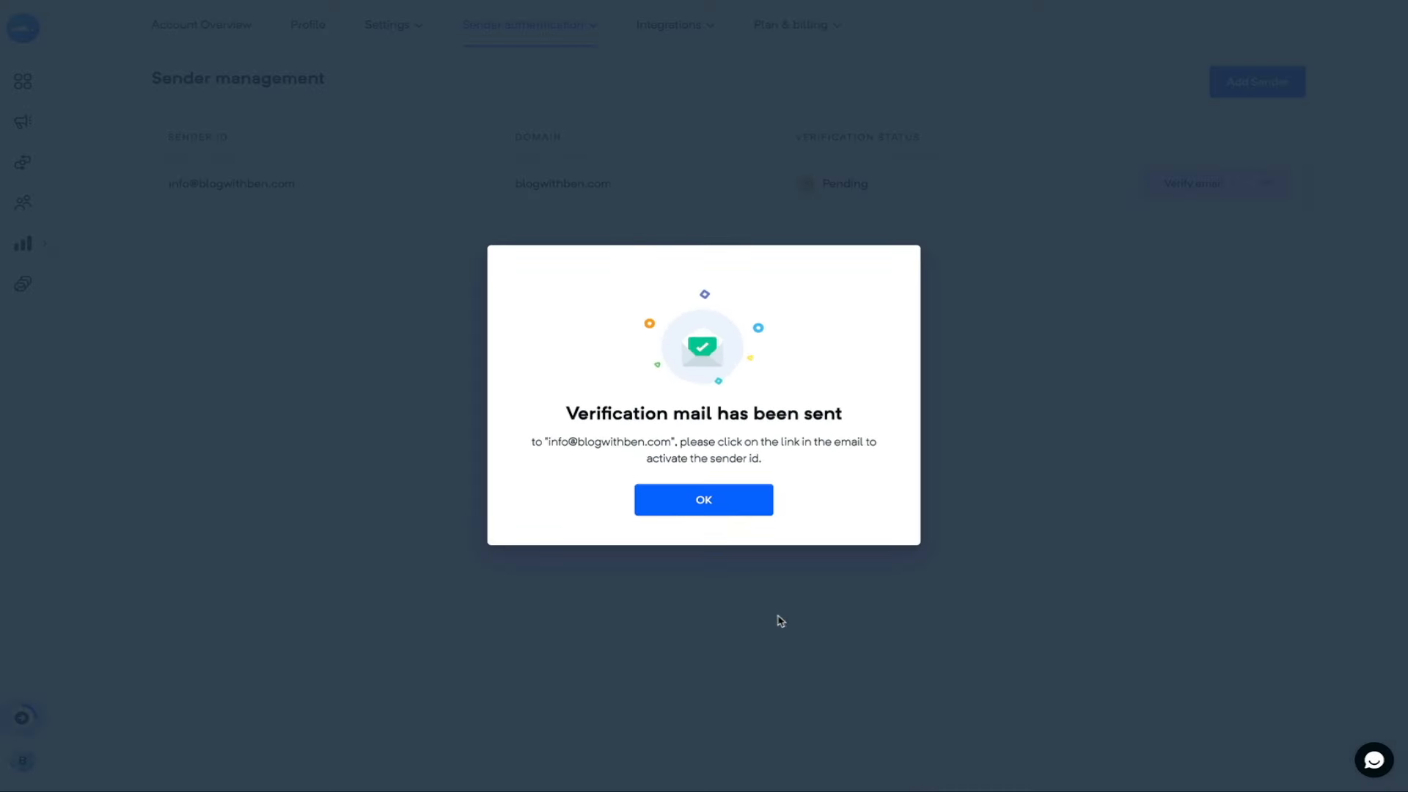
- Verify the sender ID from the Mailercloud email in Gmail, then return to the dashboard
{"action": "left_click", "coordinate": [701, 504]}
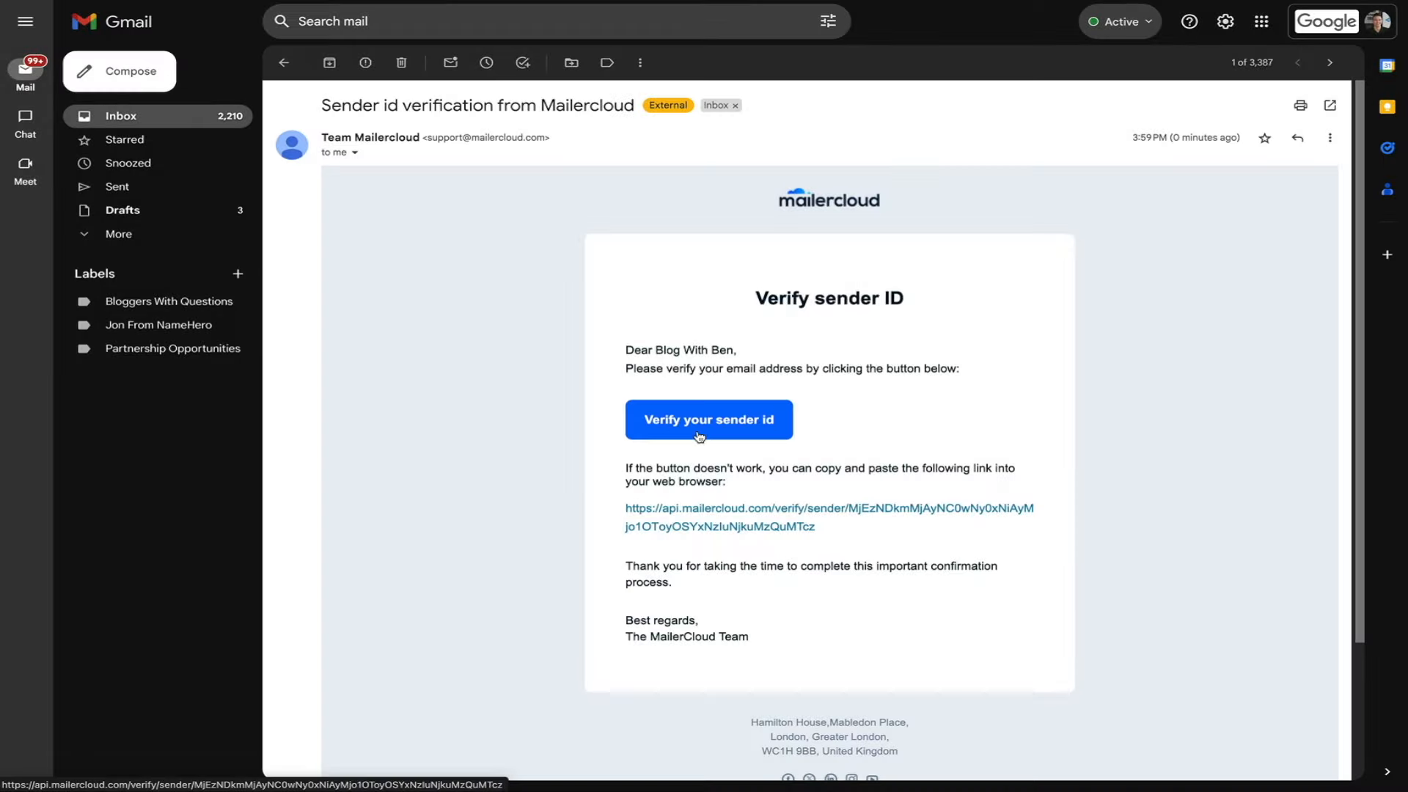
{"action": "left_click", "coordinate": [701, 436]}
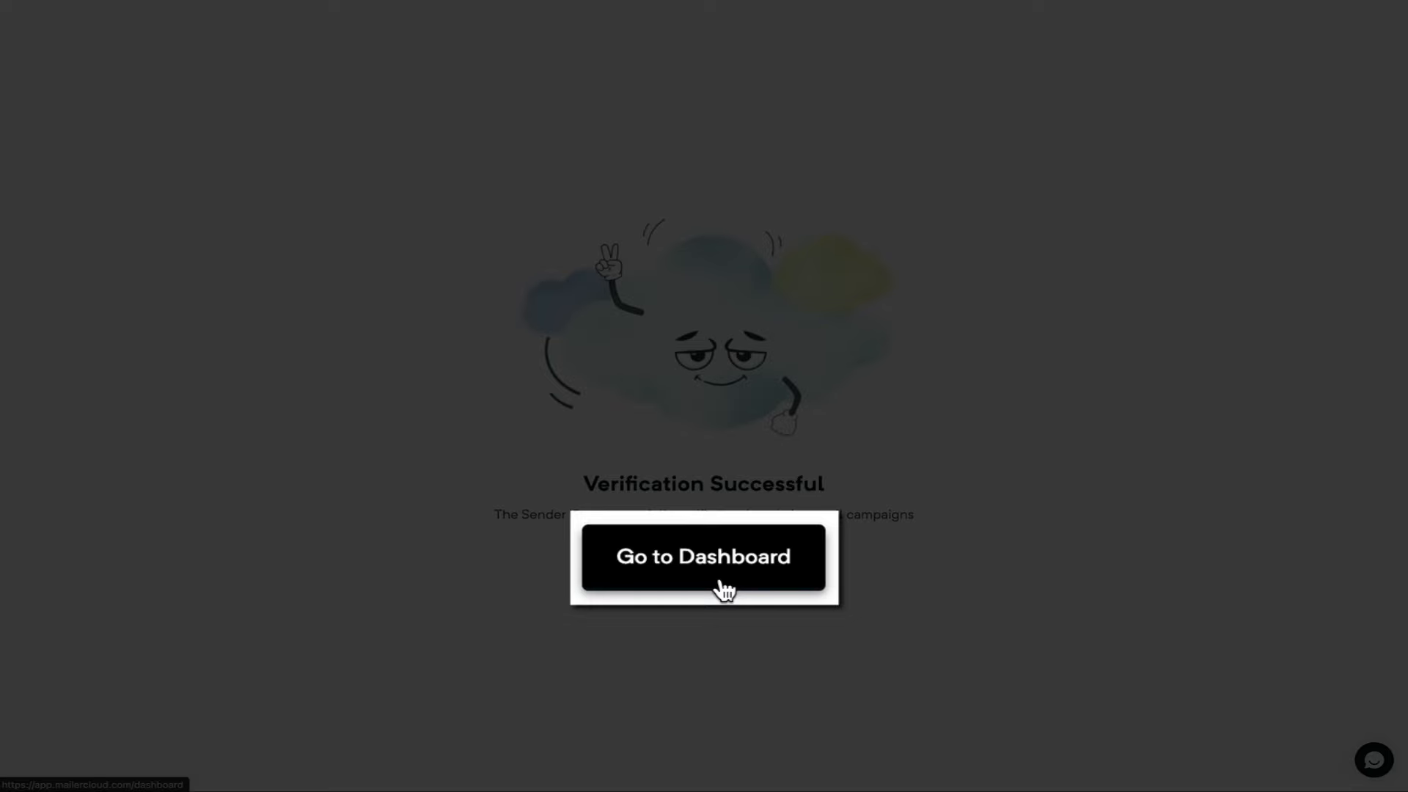
{"action": "left_click", "coordinate": [725, 588]}
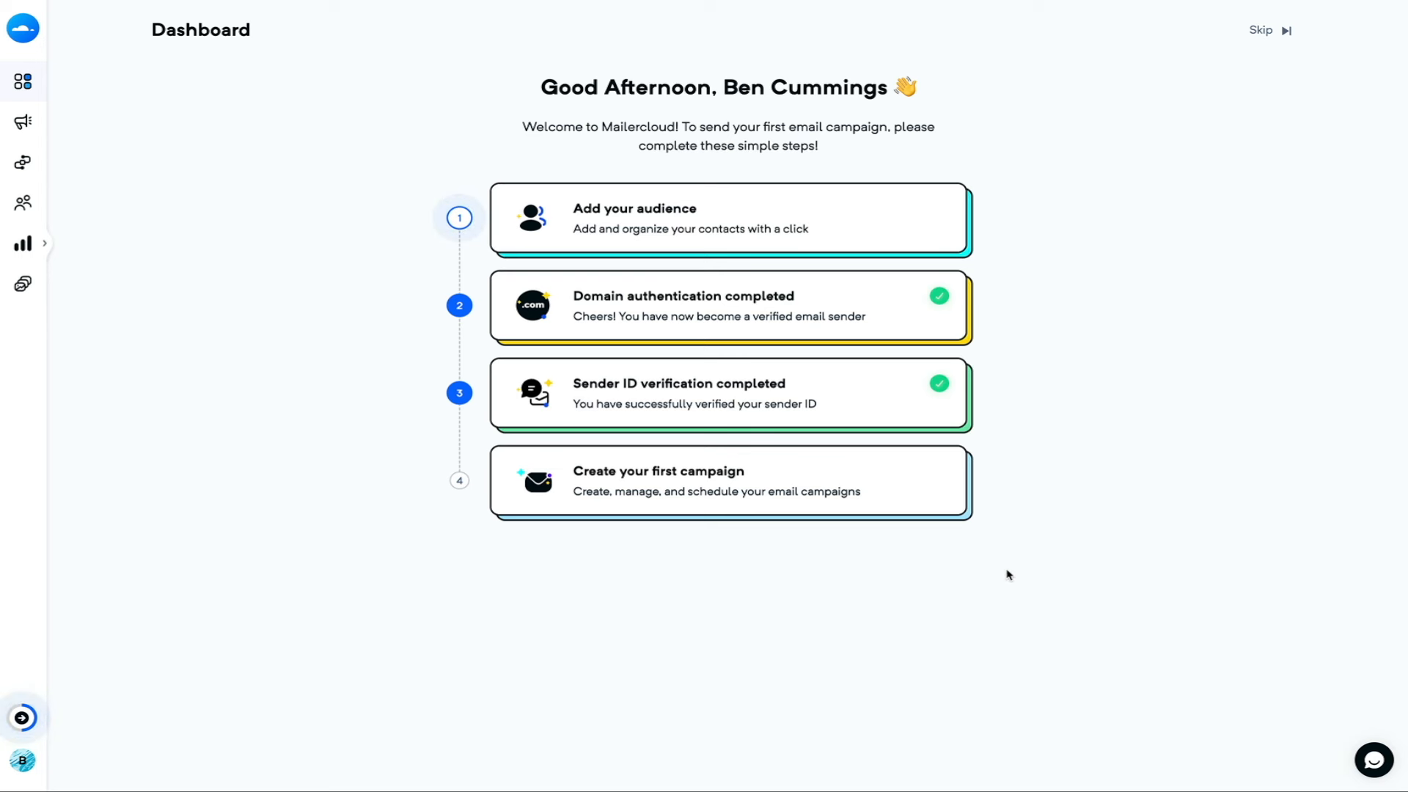
- Open Account Overview from the profile menu to see the Free $0/month plan
{"action": "mouse_move", "coordinate": [31, 761]}
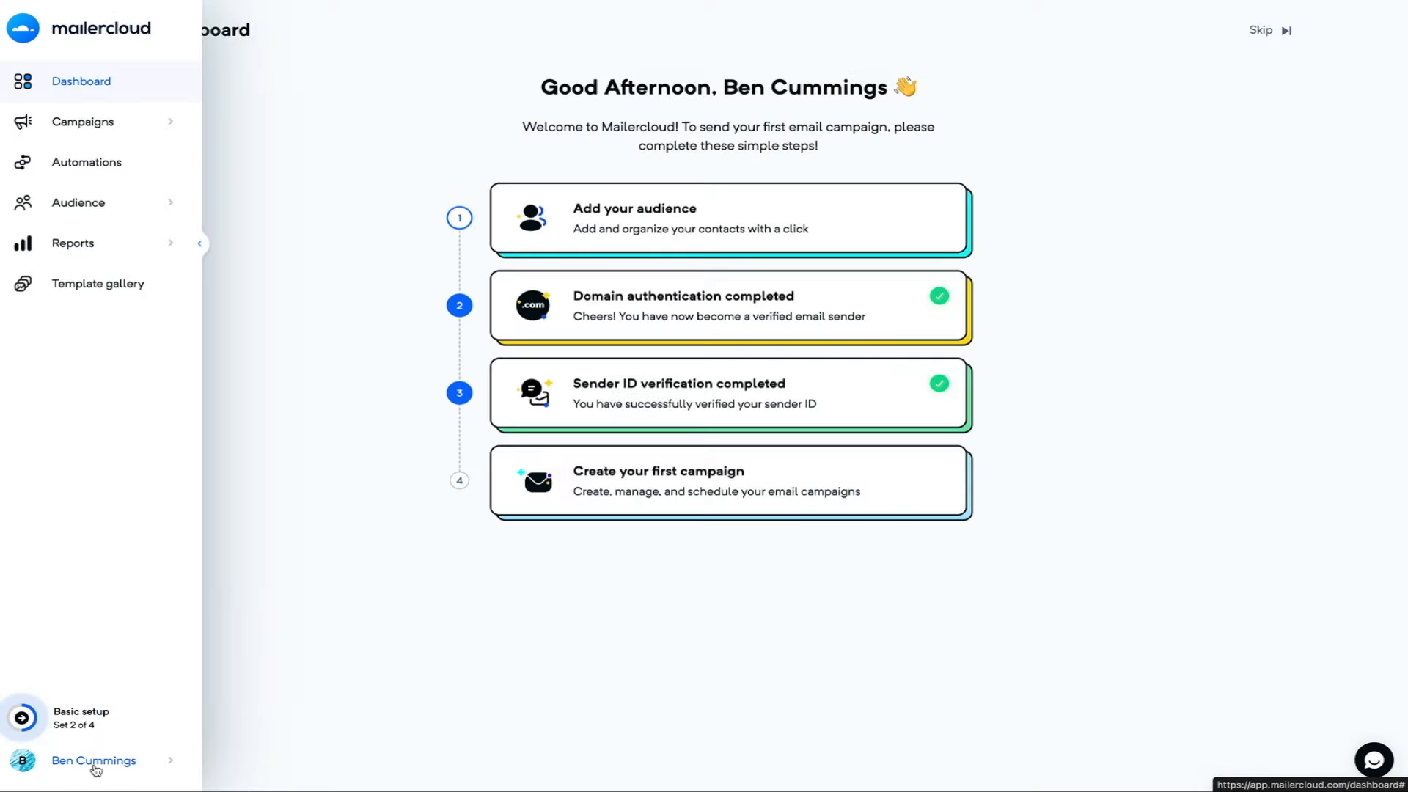
{"action": "left_click", "coordinate": [95, 763]}
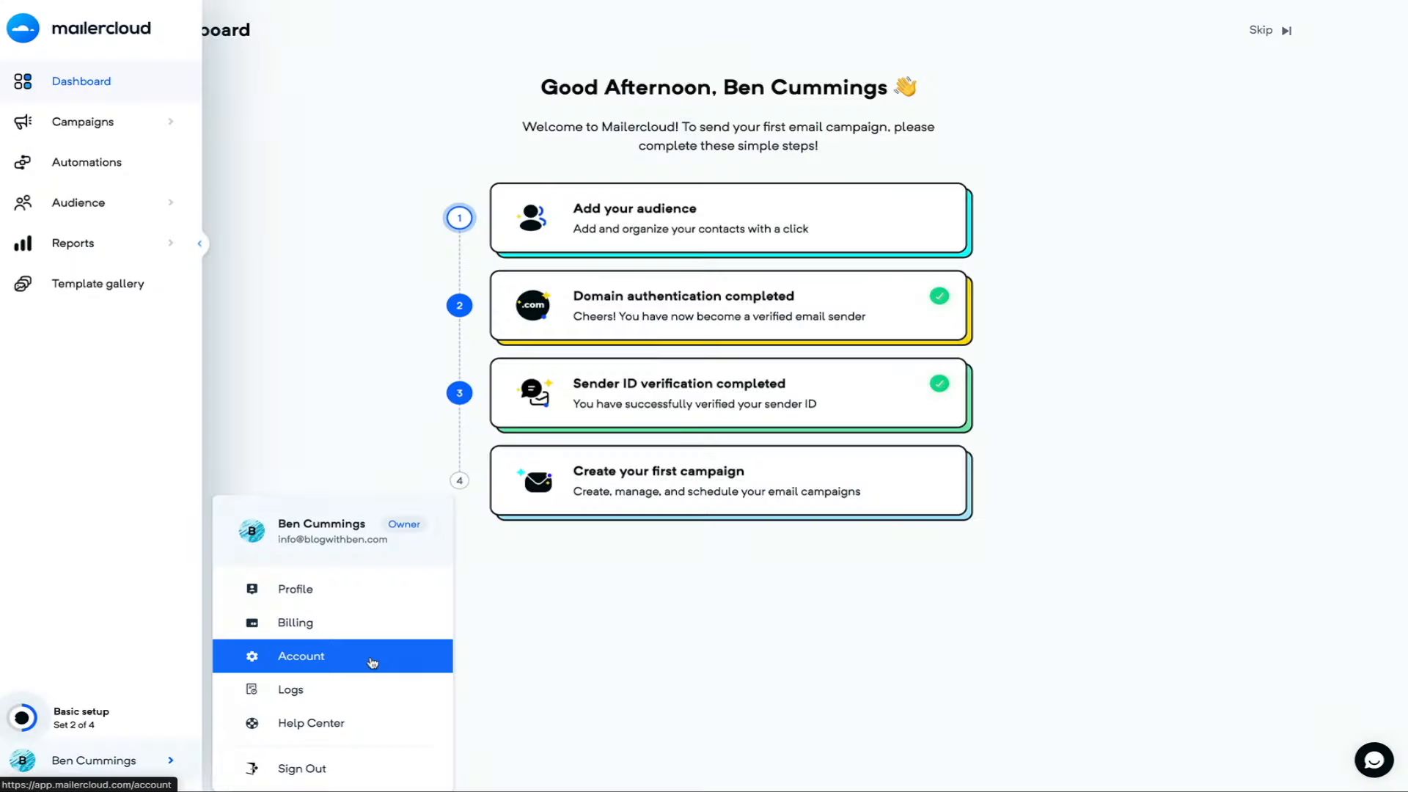
{"action": "left_click", "coordinate": [371, 663]}
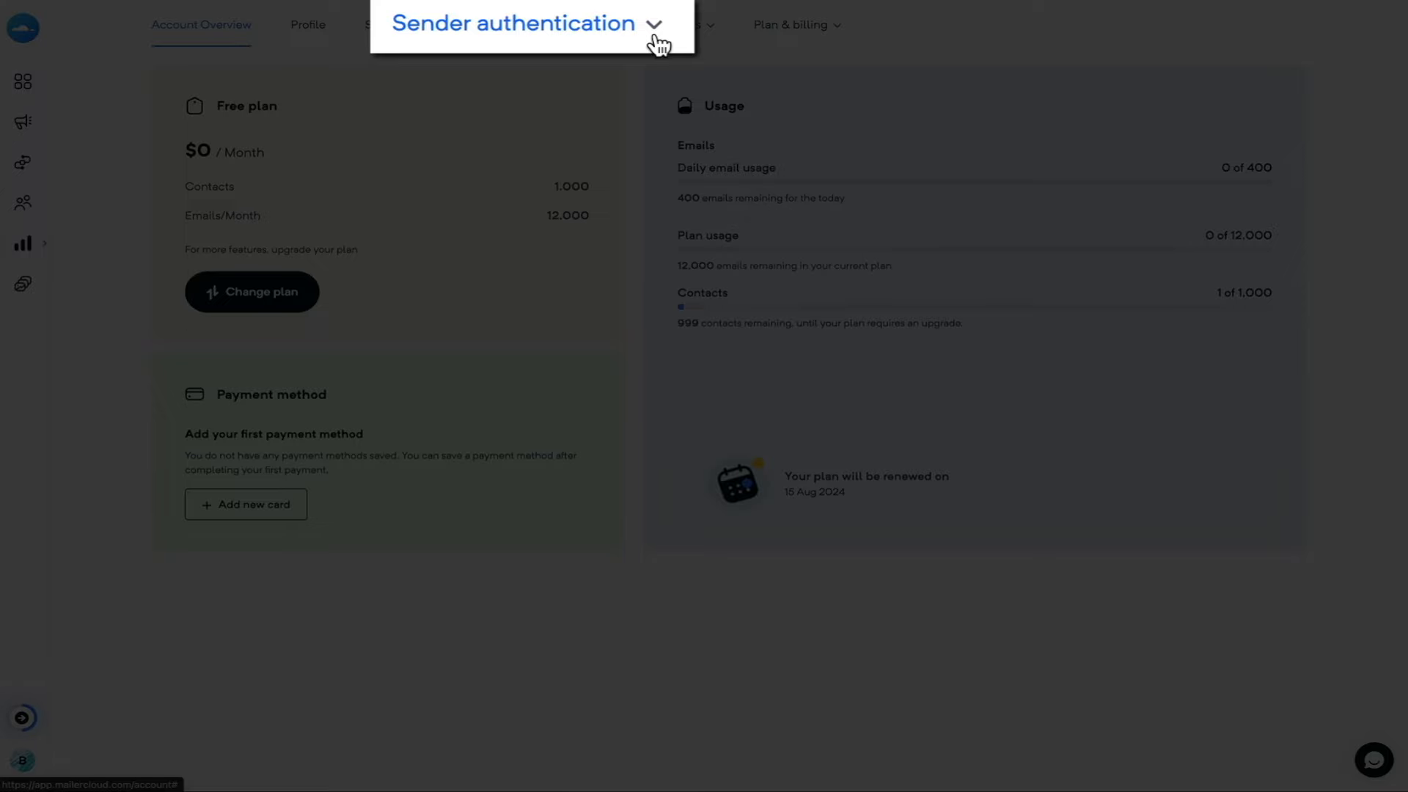
- Review the Domains list, then Sender management showing the blogwithben.com sender as Verified
{"action": "left_click", "coordinate": [591, 25]}
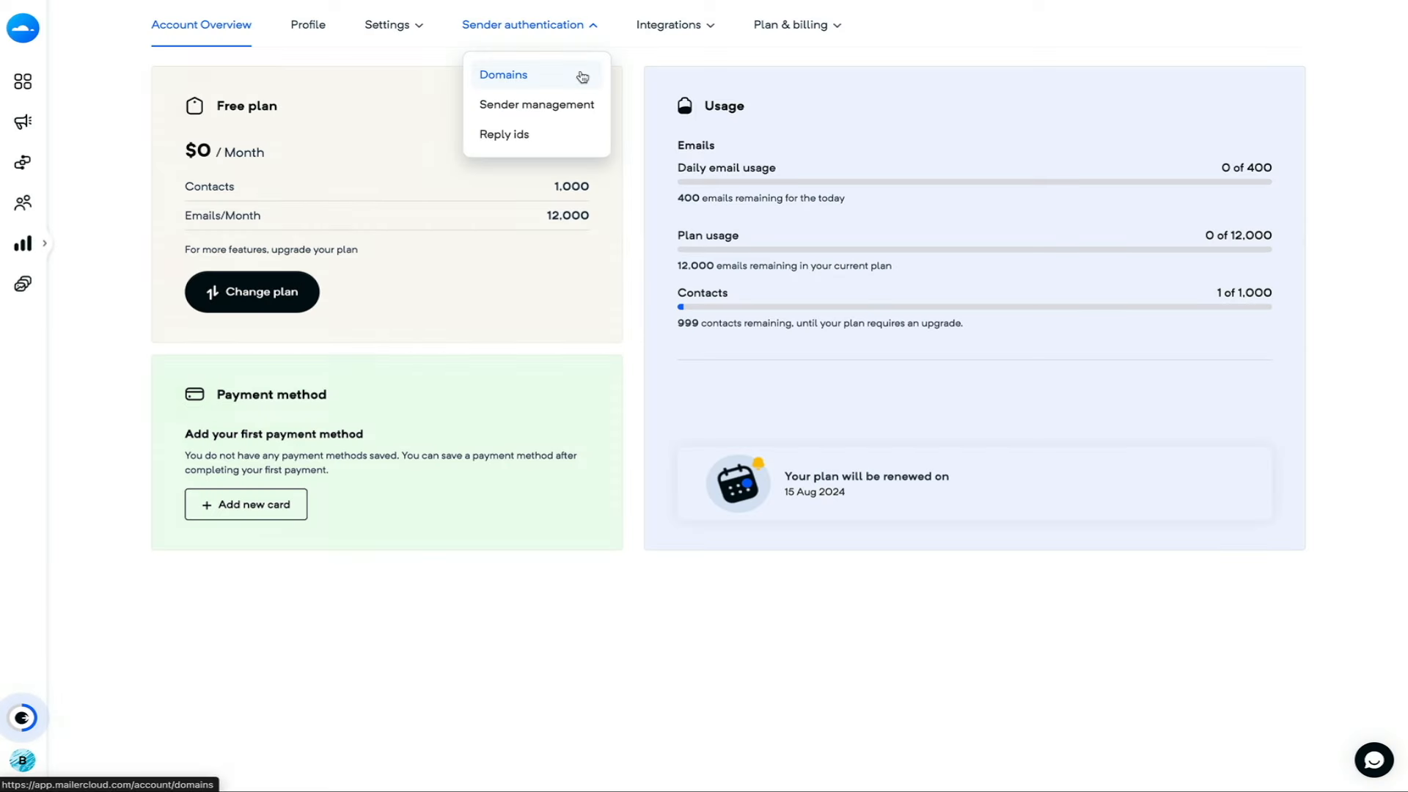
{"action": "left_click", "coordinate": [582, 75]}
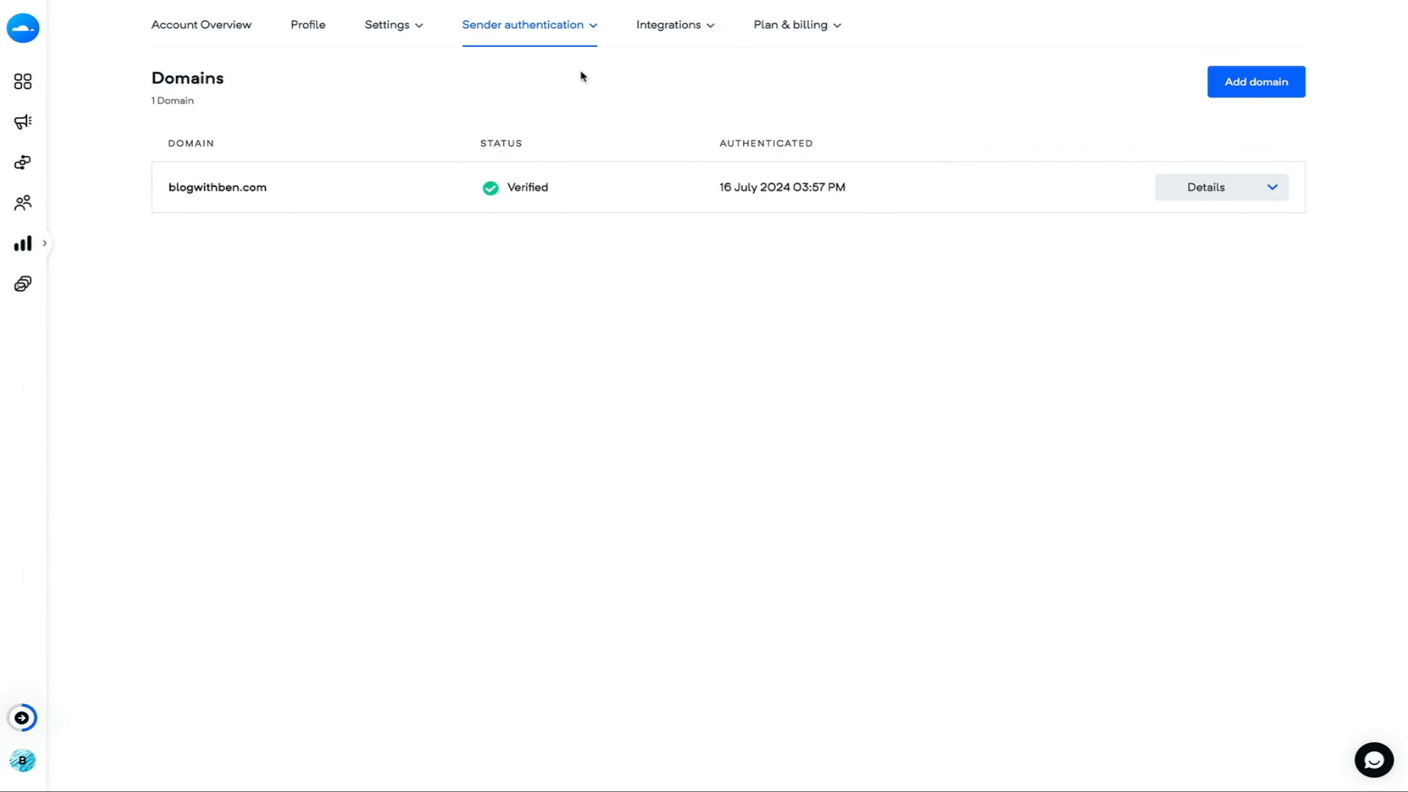
{"action": "left_click", "coordinate": [590, 29]}
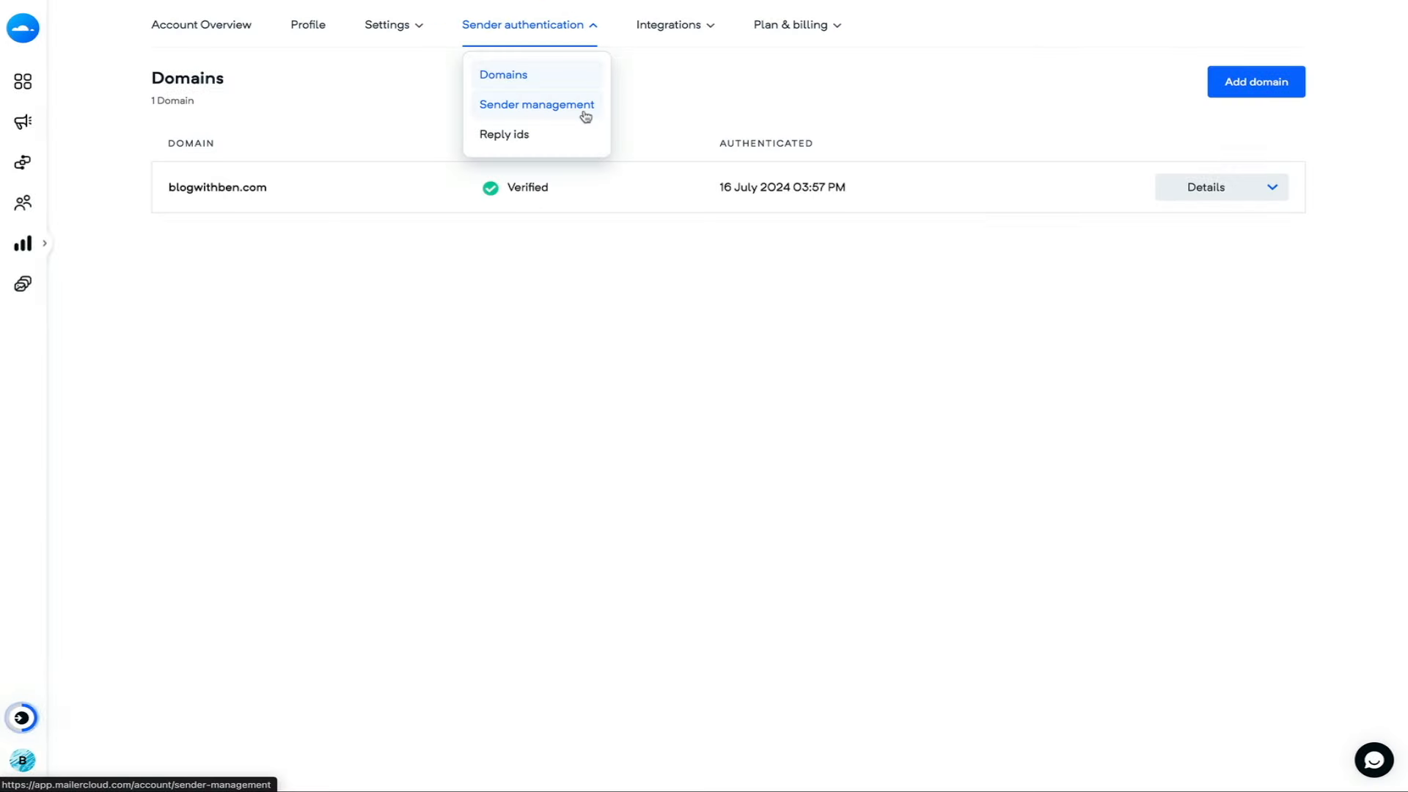
{"action": "left_click", "coordinate": [585, 113]}
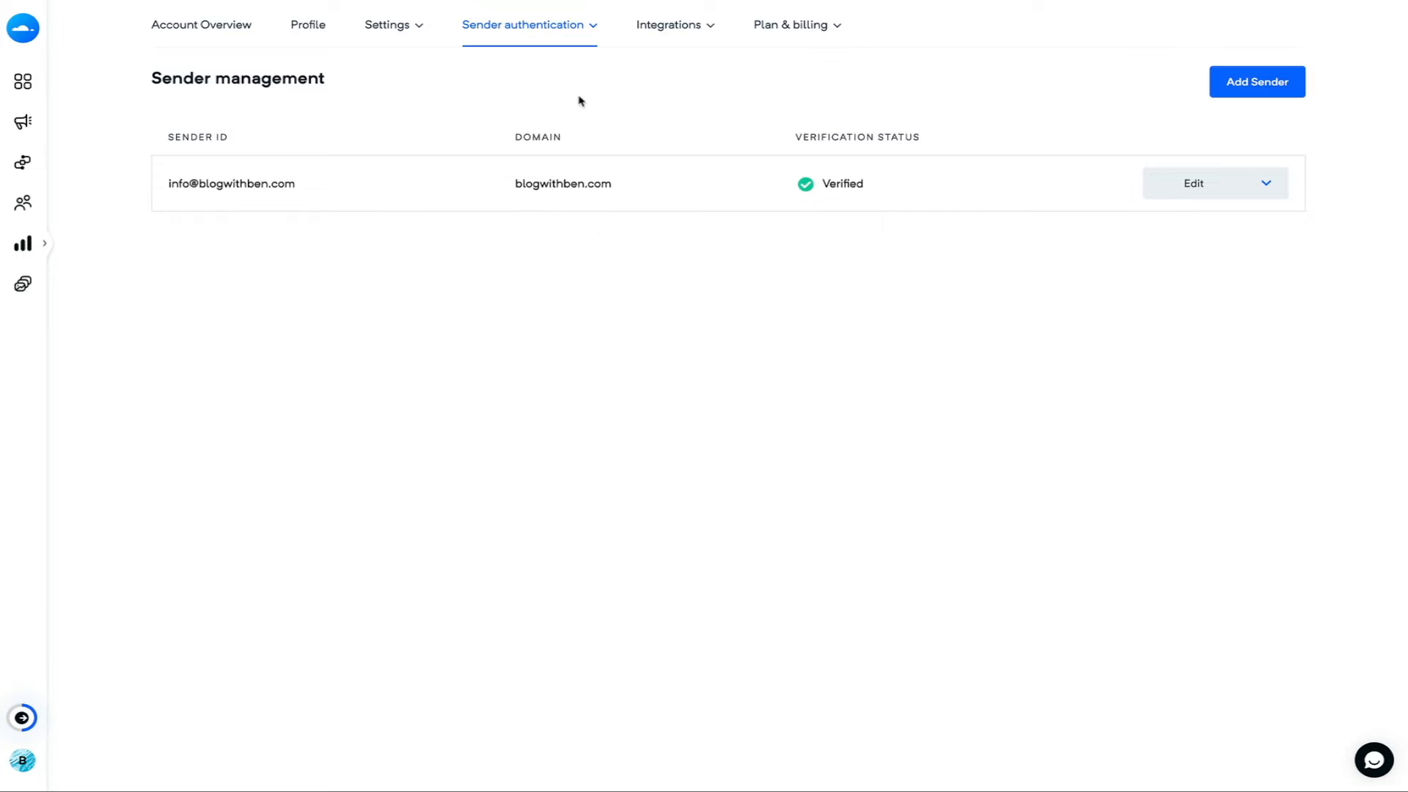
{"action": "mouse_move", "coordinate": [29, 88]}
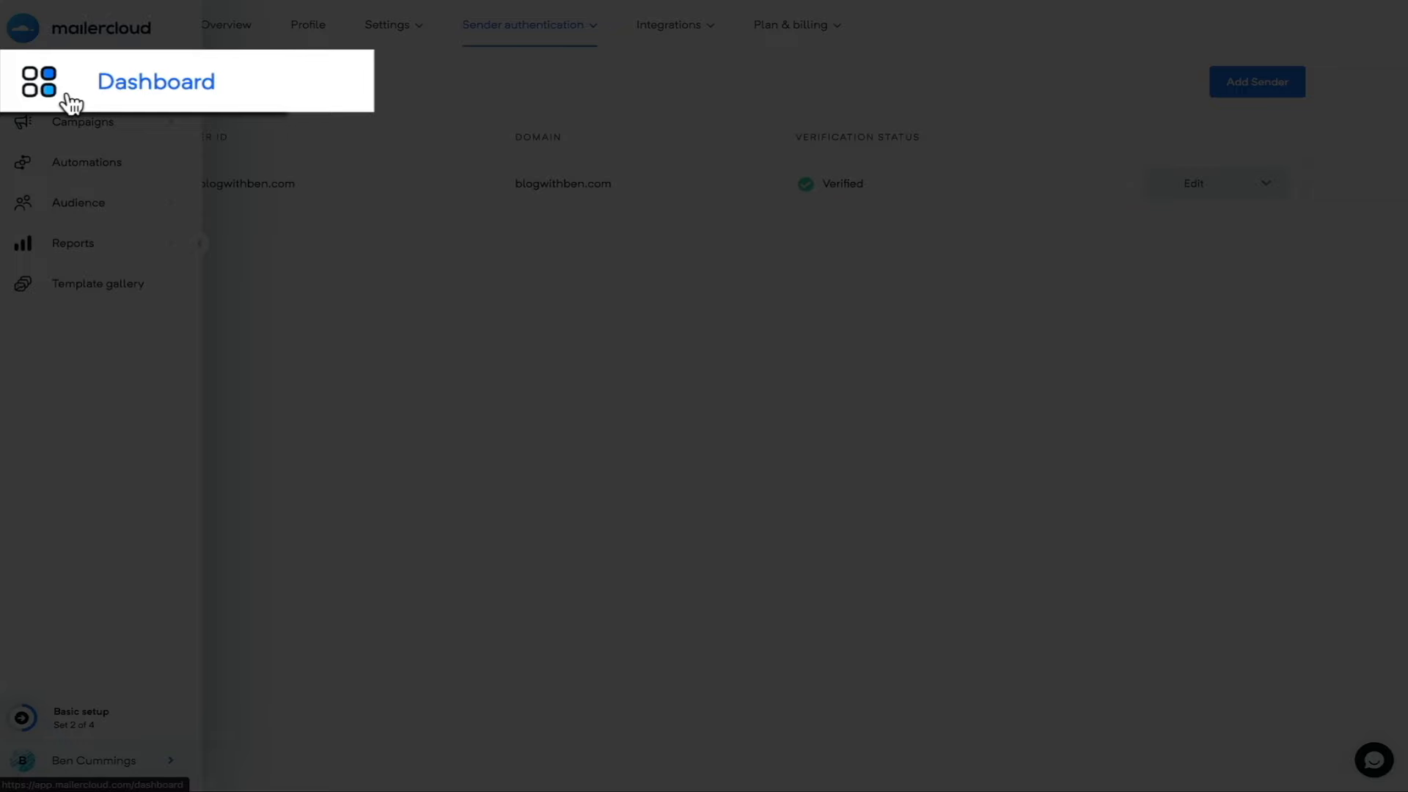
- Return to the Dashboard and skip the remaining onboarding checklist to show the full dashboard
{"action": "left_click", "coordinate": [37, 86]}
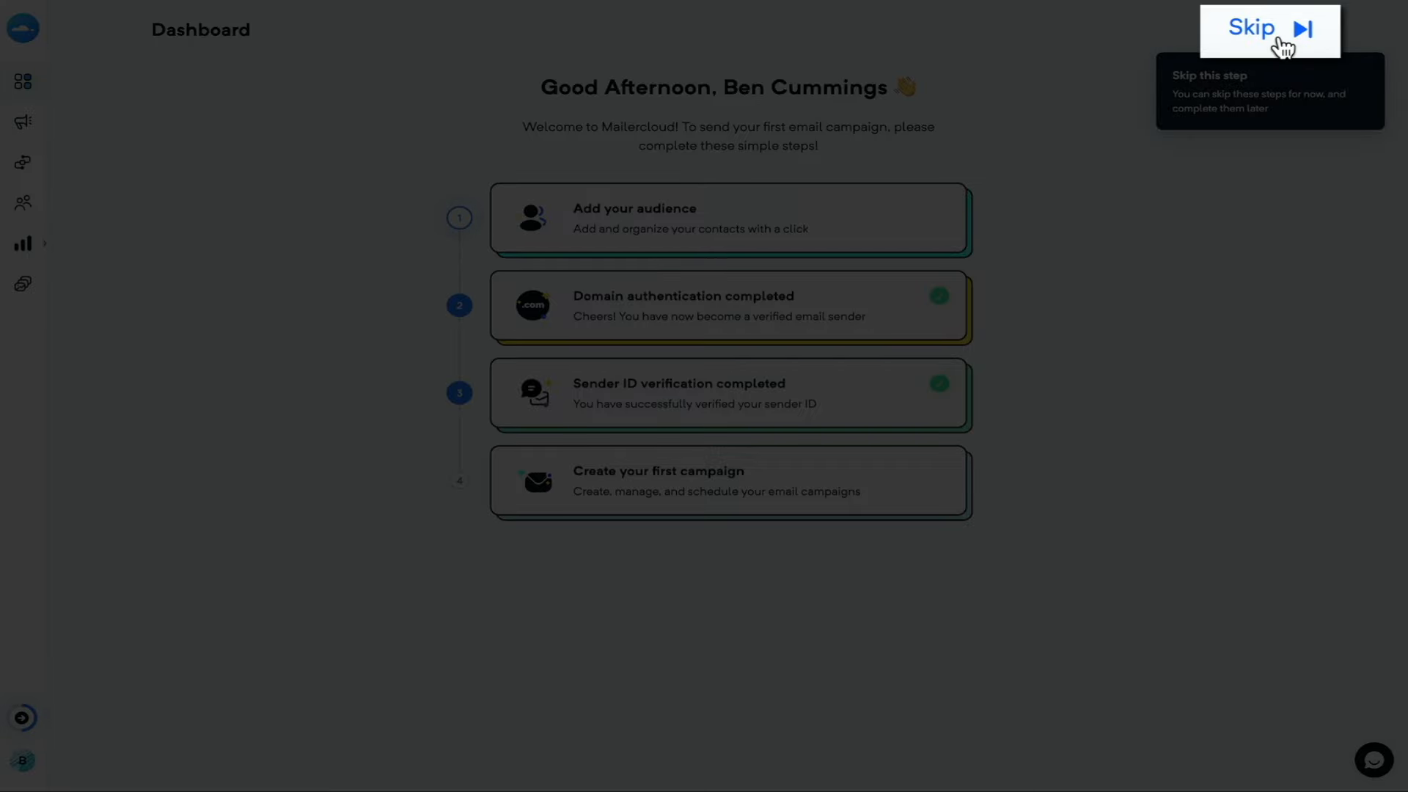
{"action": "left_click", "coordinate": [1283, 45]}
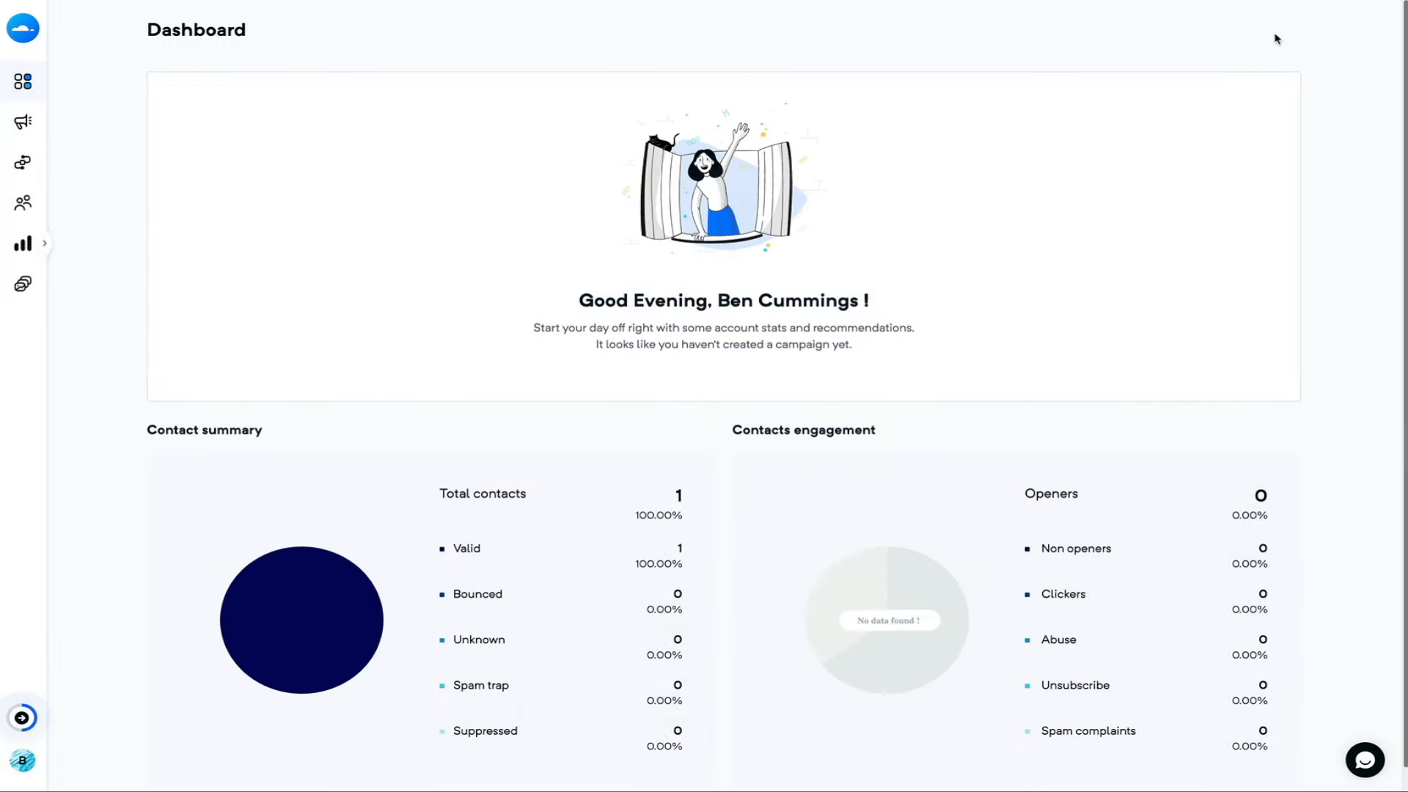
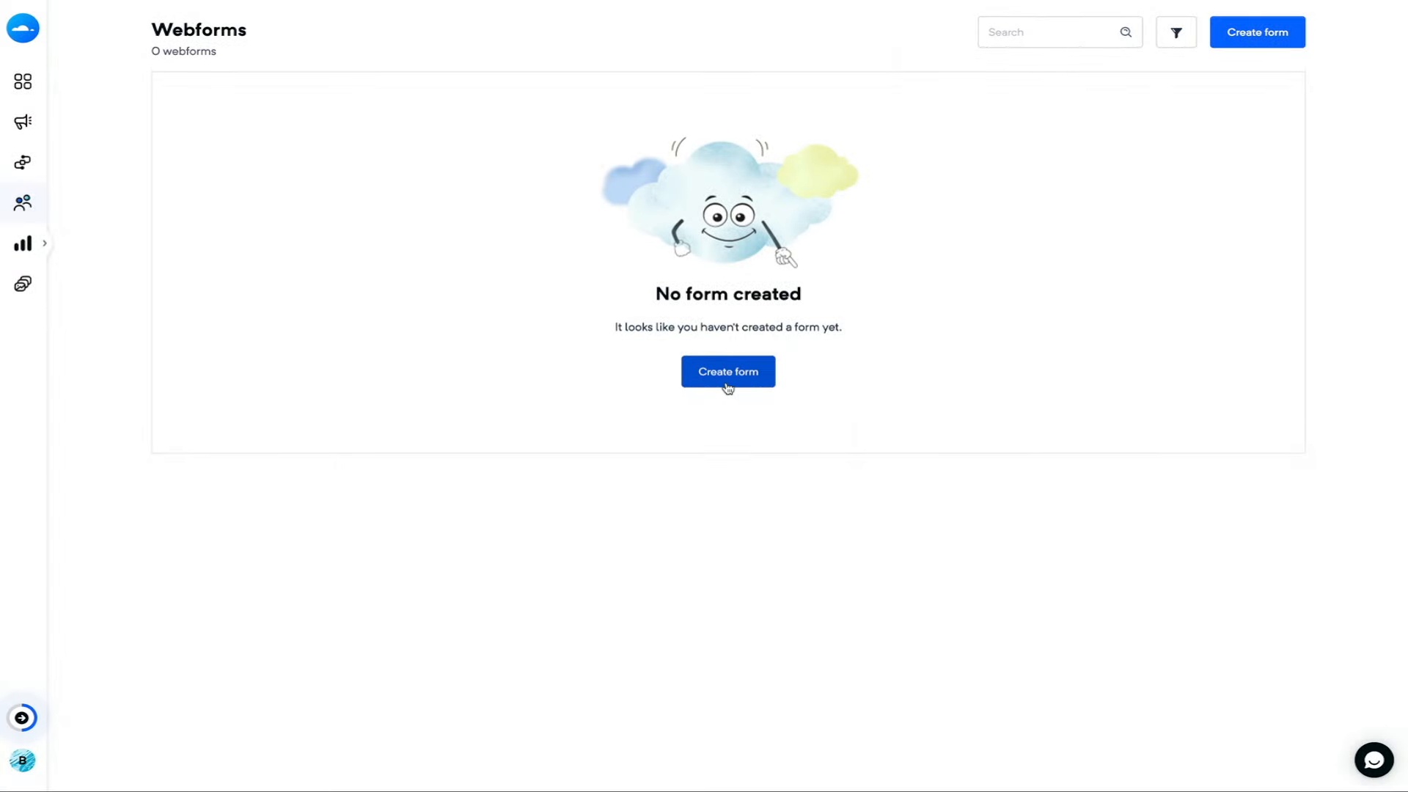
- Create an embedded form named 'Blog With Ben Newsletter' and move on to template selection
{"action": "left_click", "coordinate": [726, 378]}
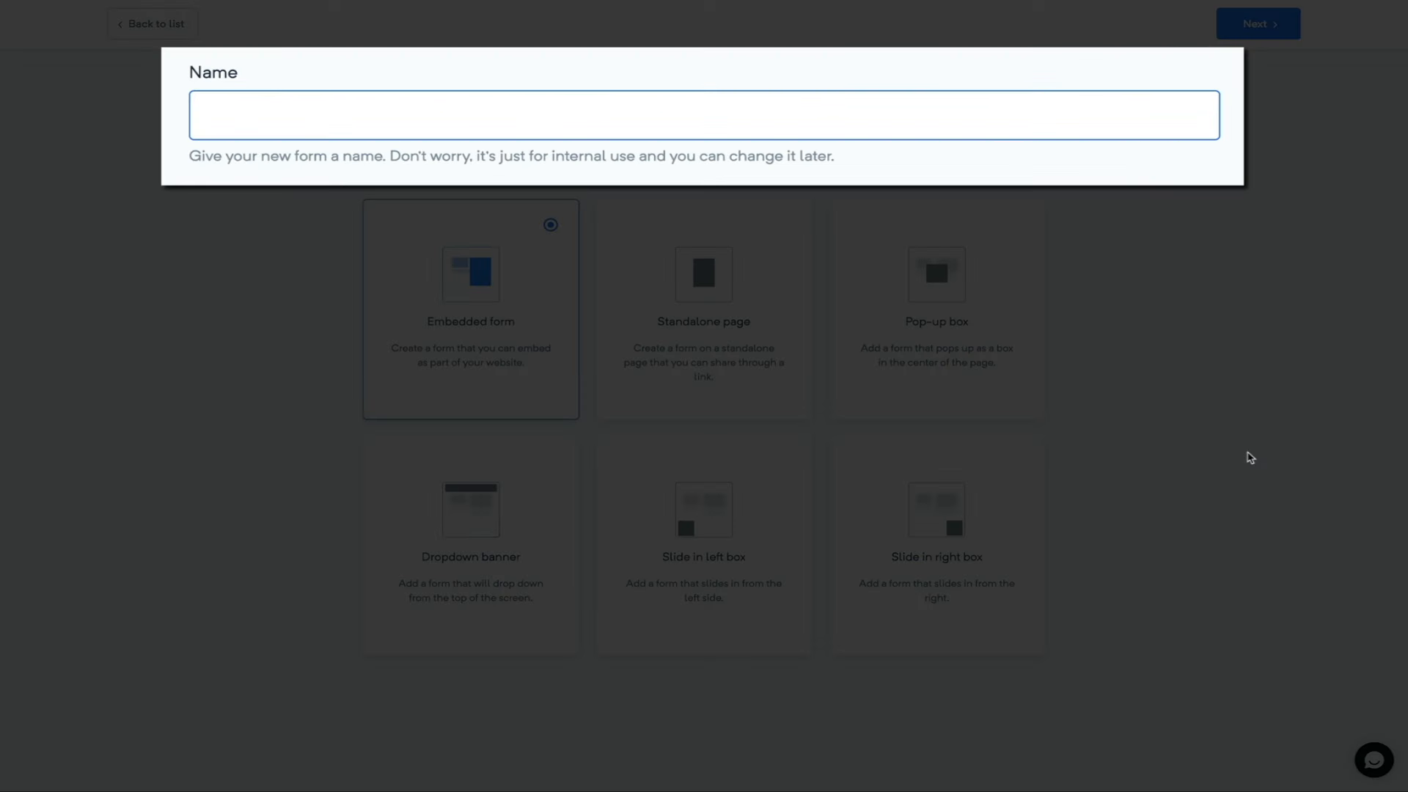
{"action": "type", "text": "Blog With Ben Newsletter"}
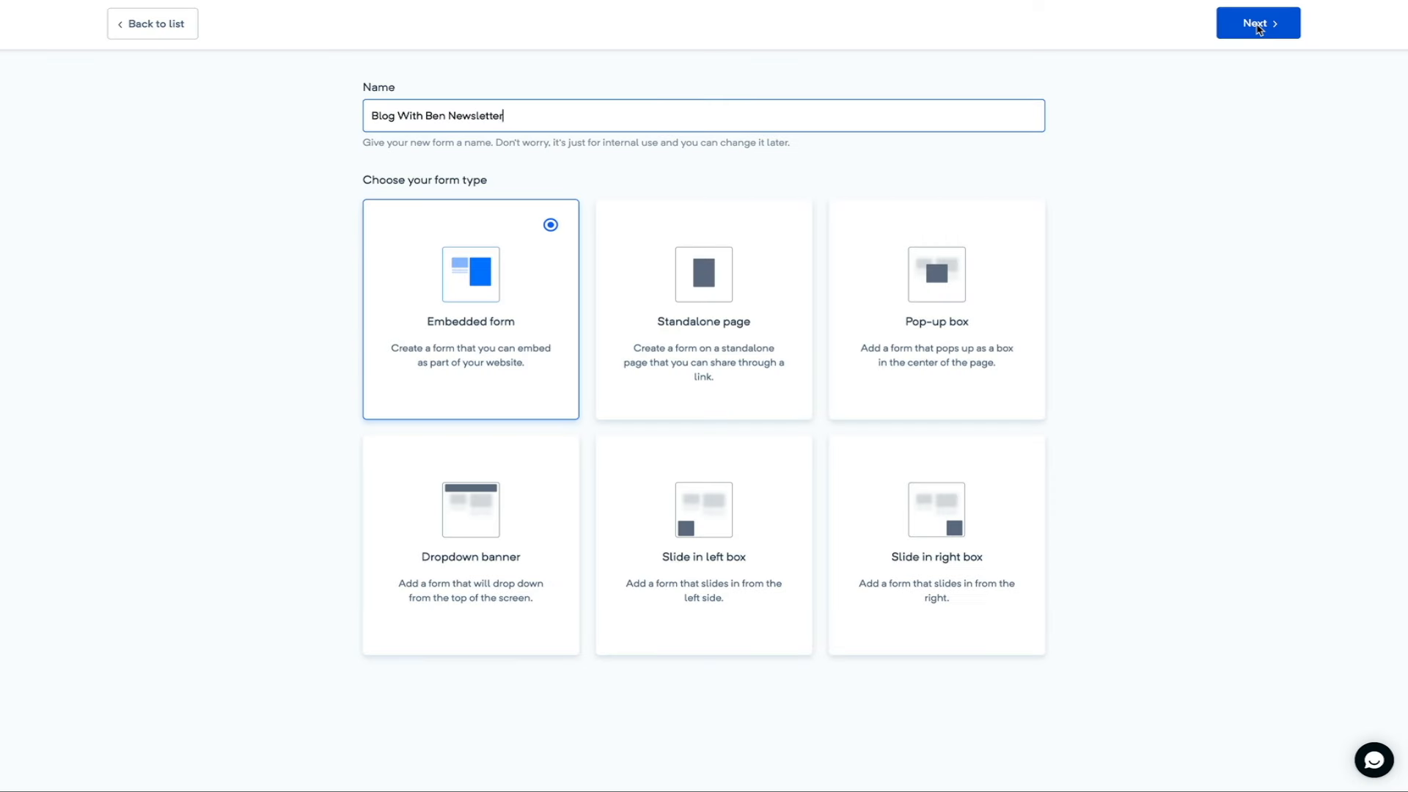
{"action": "left_click", "coordinate": [1257, 24]}
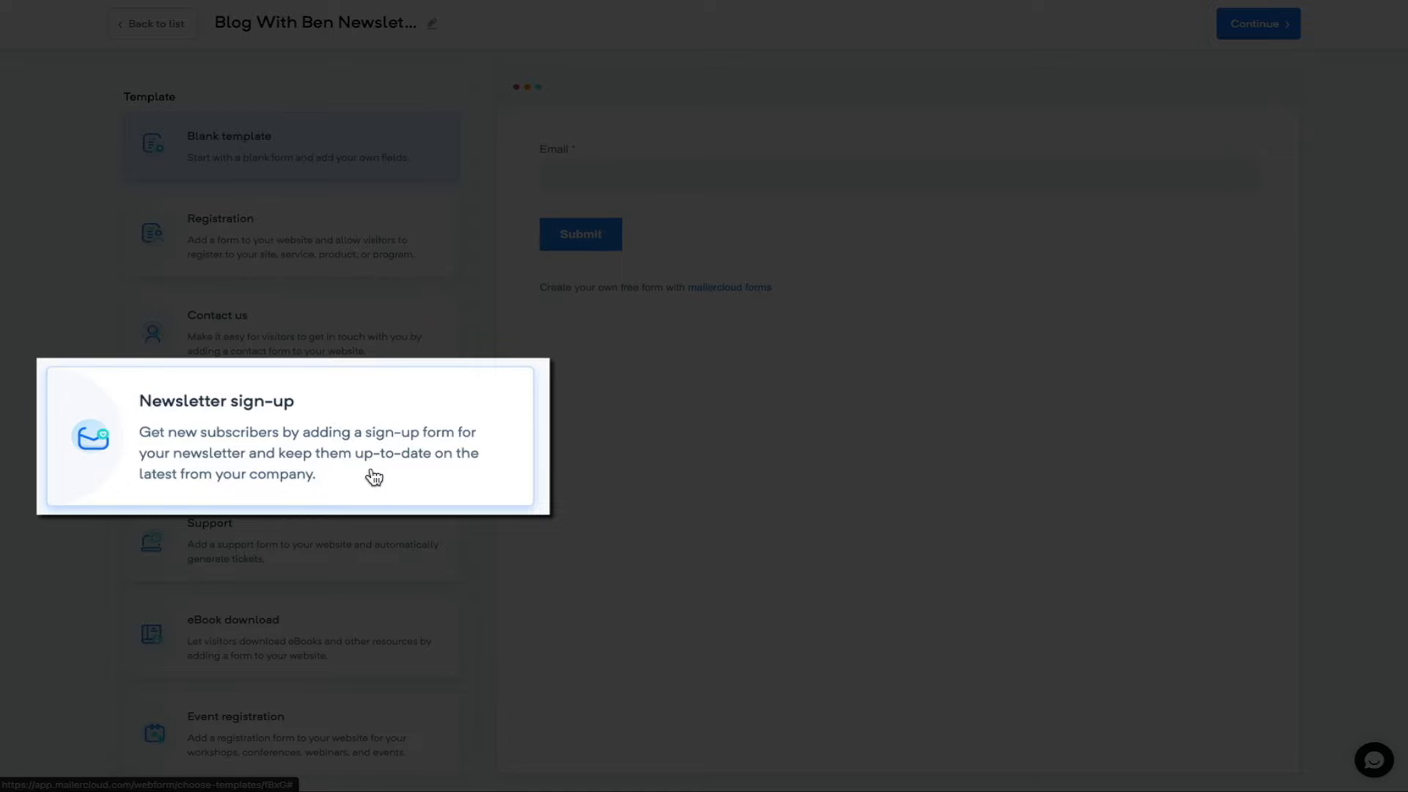
- Choose the Newsletter sign-up template and open it in the form editor
{"action": "left_click", "coordinate": [346, 462]}
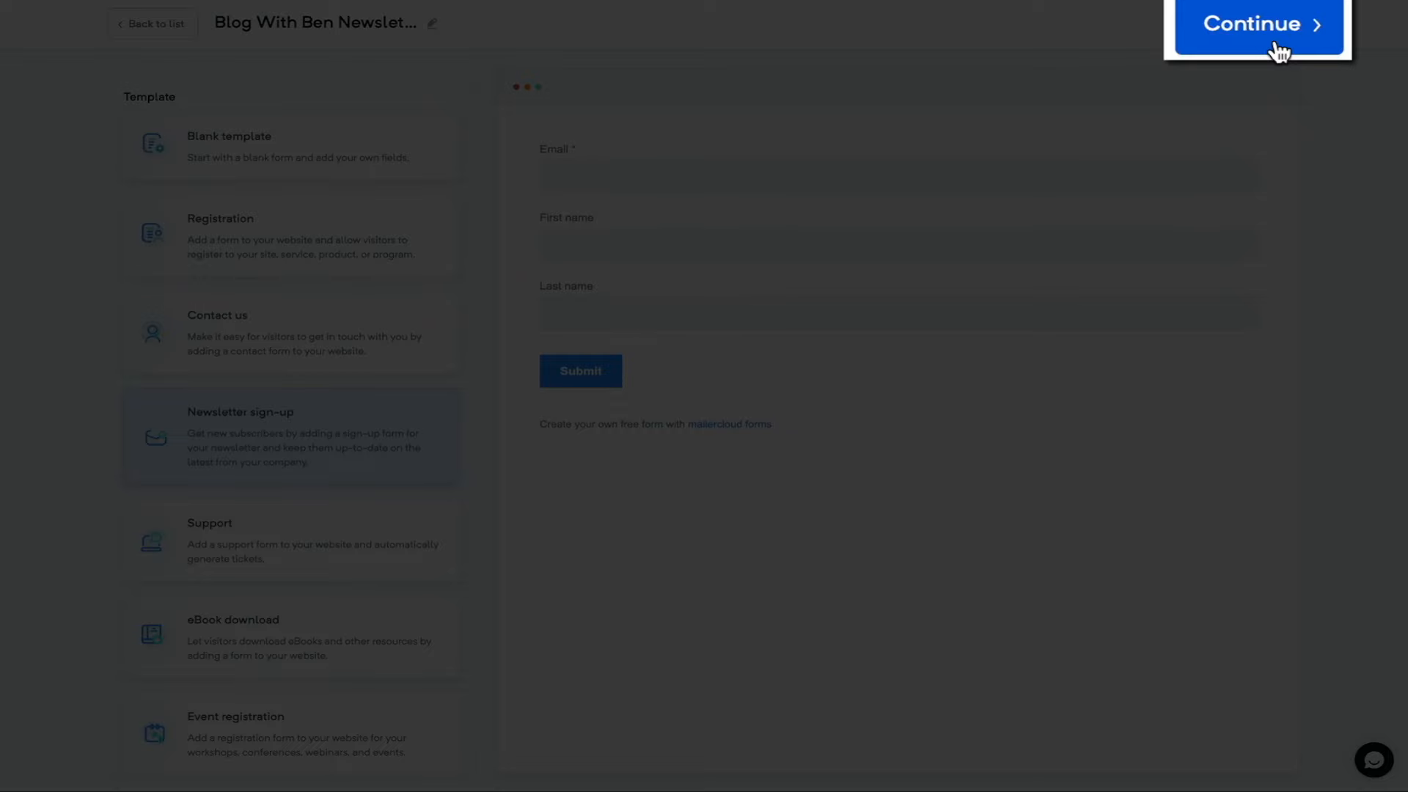
{"action": "left_click", "coordinate": [1272, 37]}
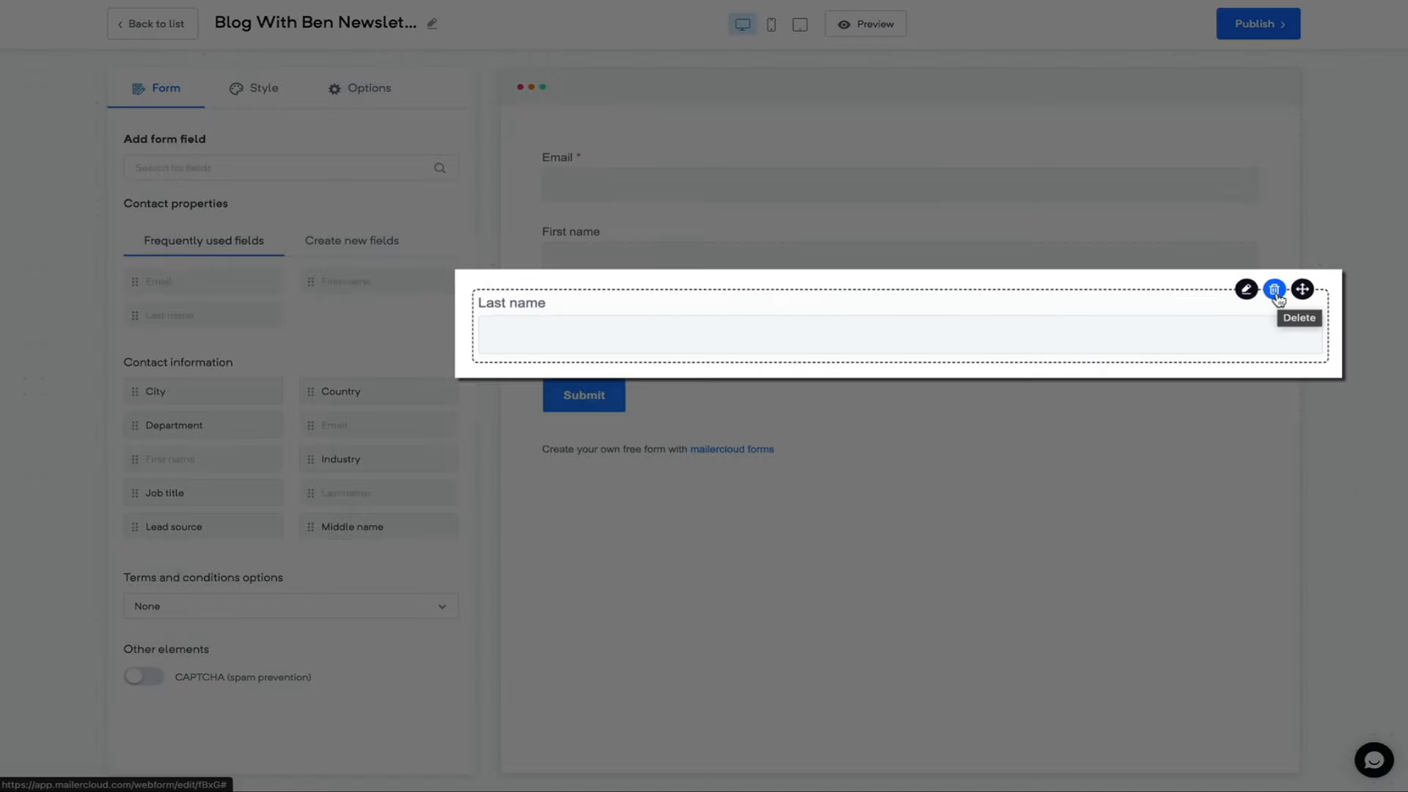
- Delete the Last name field and mark the First name field as required
{"action": "left_click", "coordinate": [1221, 301]}
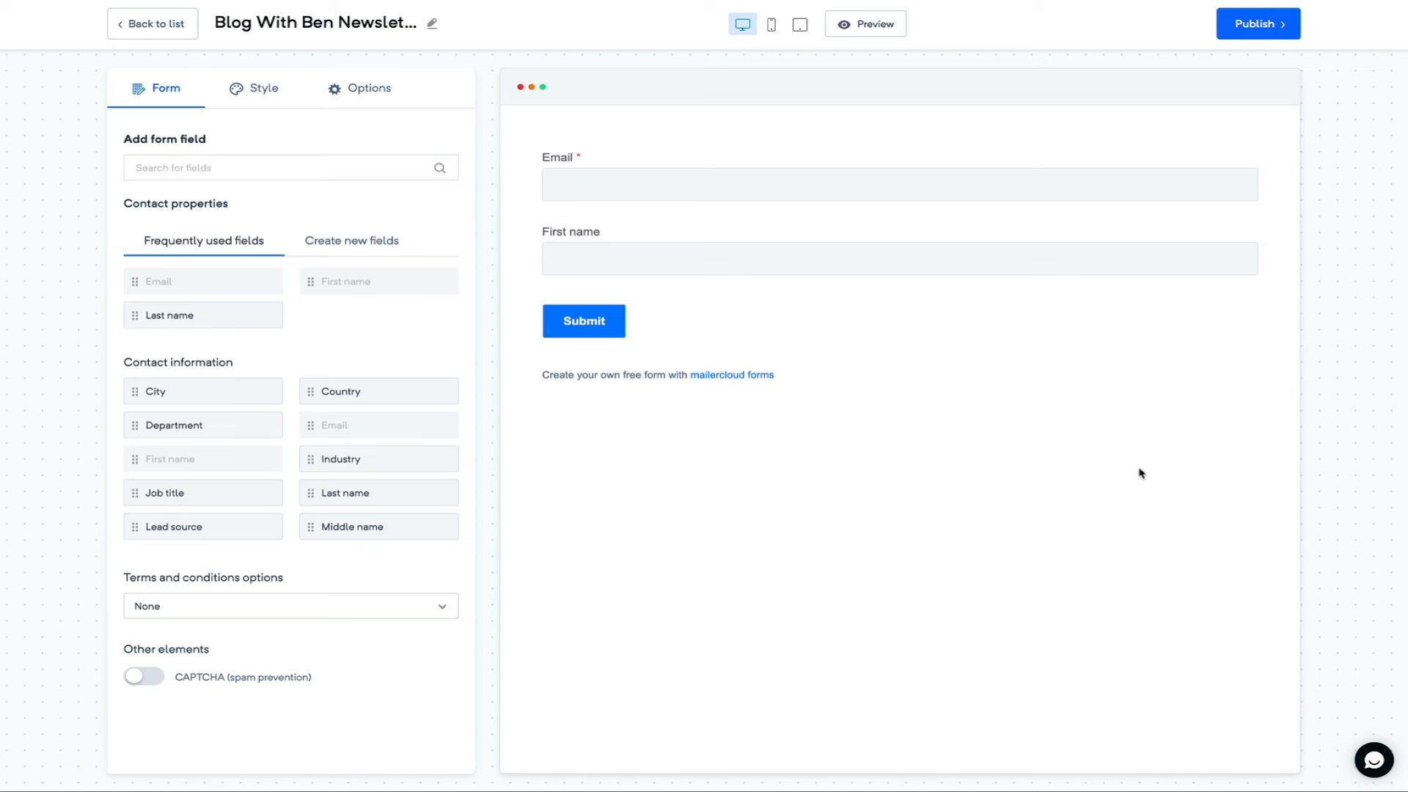
{"action": "left_click", "coordinate": [682, 240]}
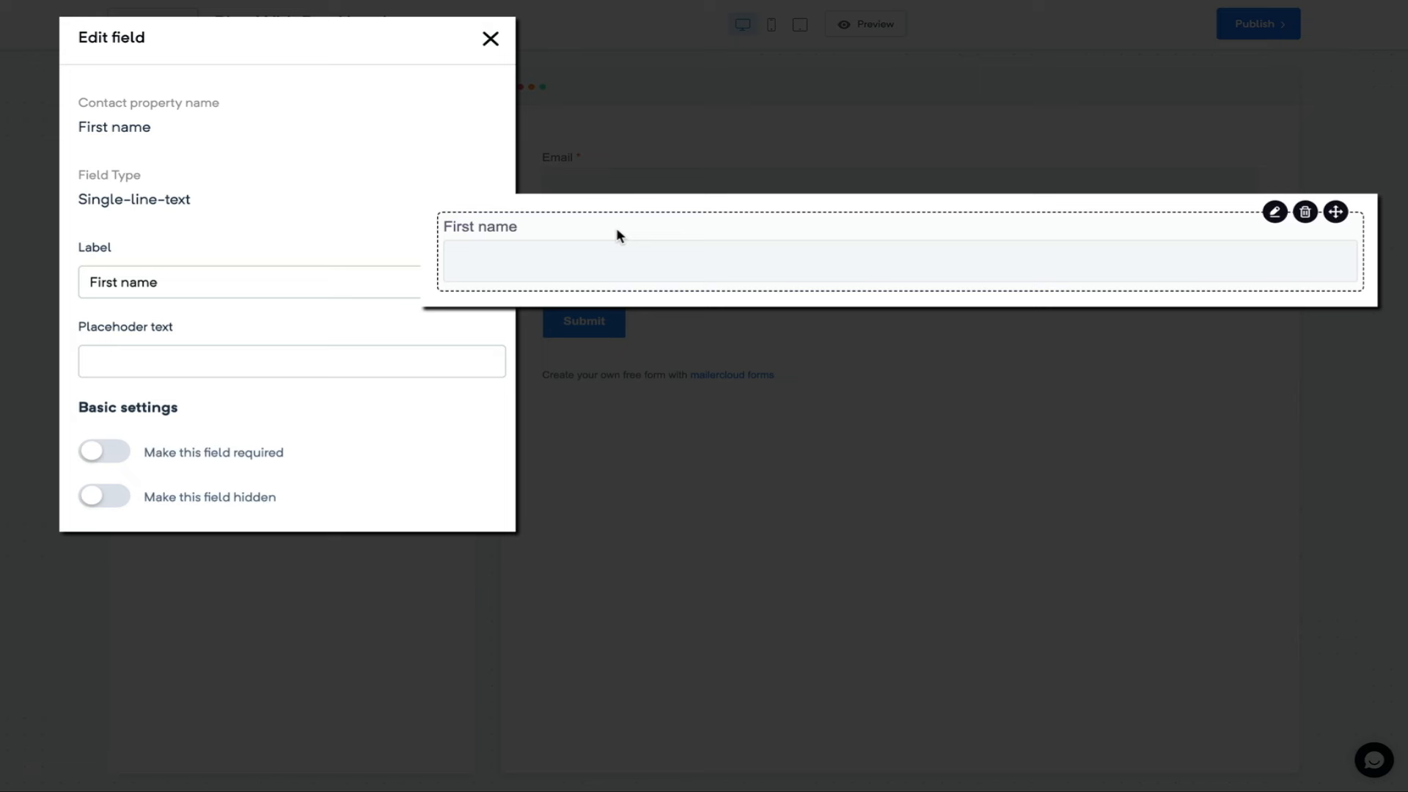
{"action": "left_click", "coordinate": [108, 459]}
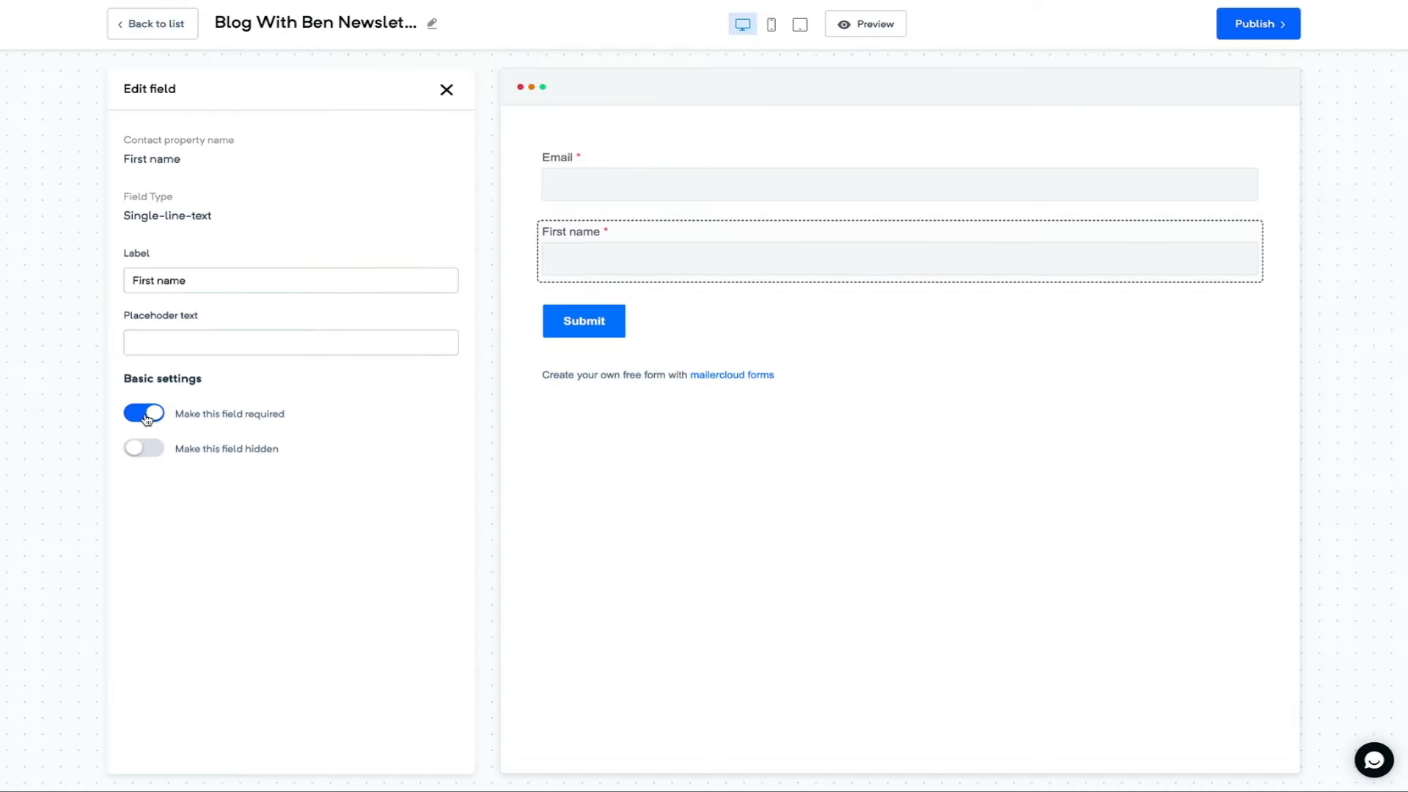
{"action": "left_click", "coordinate": [446, 89]}
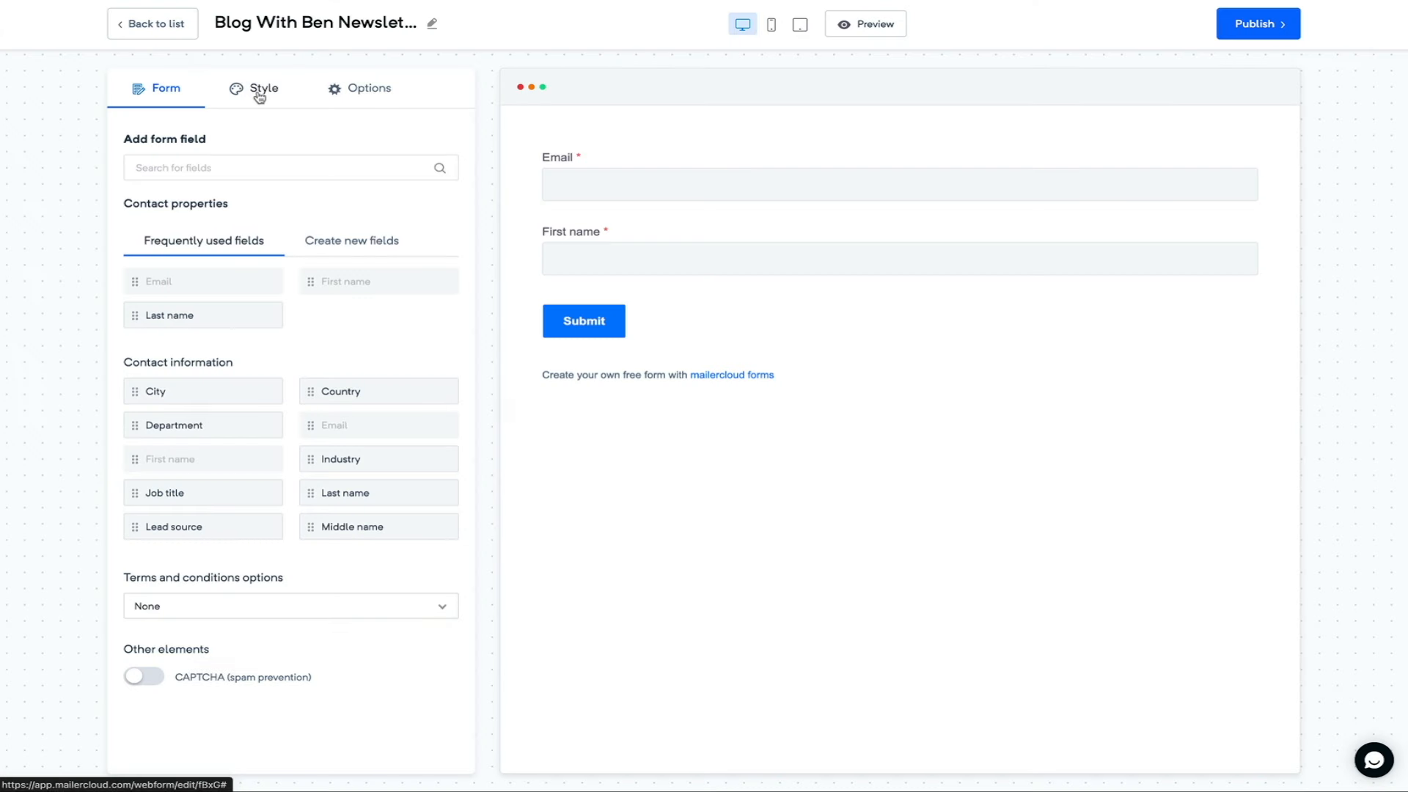
- Set the form's button colour to yellow (#ffbf00) in the Style settings
{"action": "left_click", "coordinate": [260, 95]}
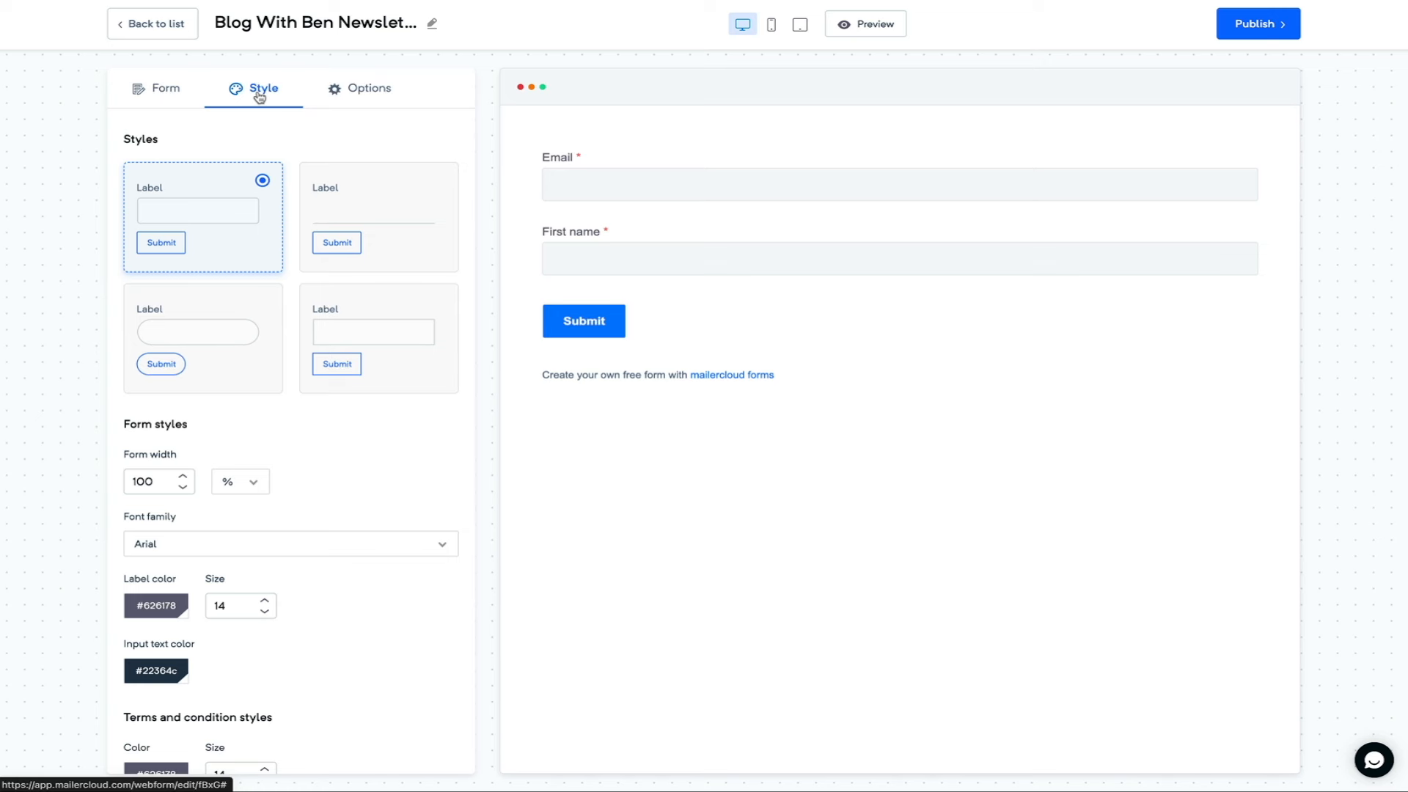
{"action": "scroll", "coordinate": [443, 490], "scroll_direction": "down", "scroll_amount": 3}
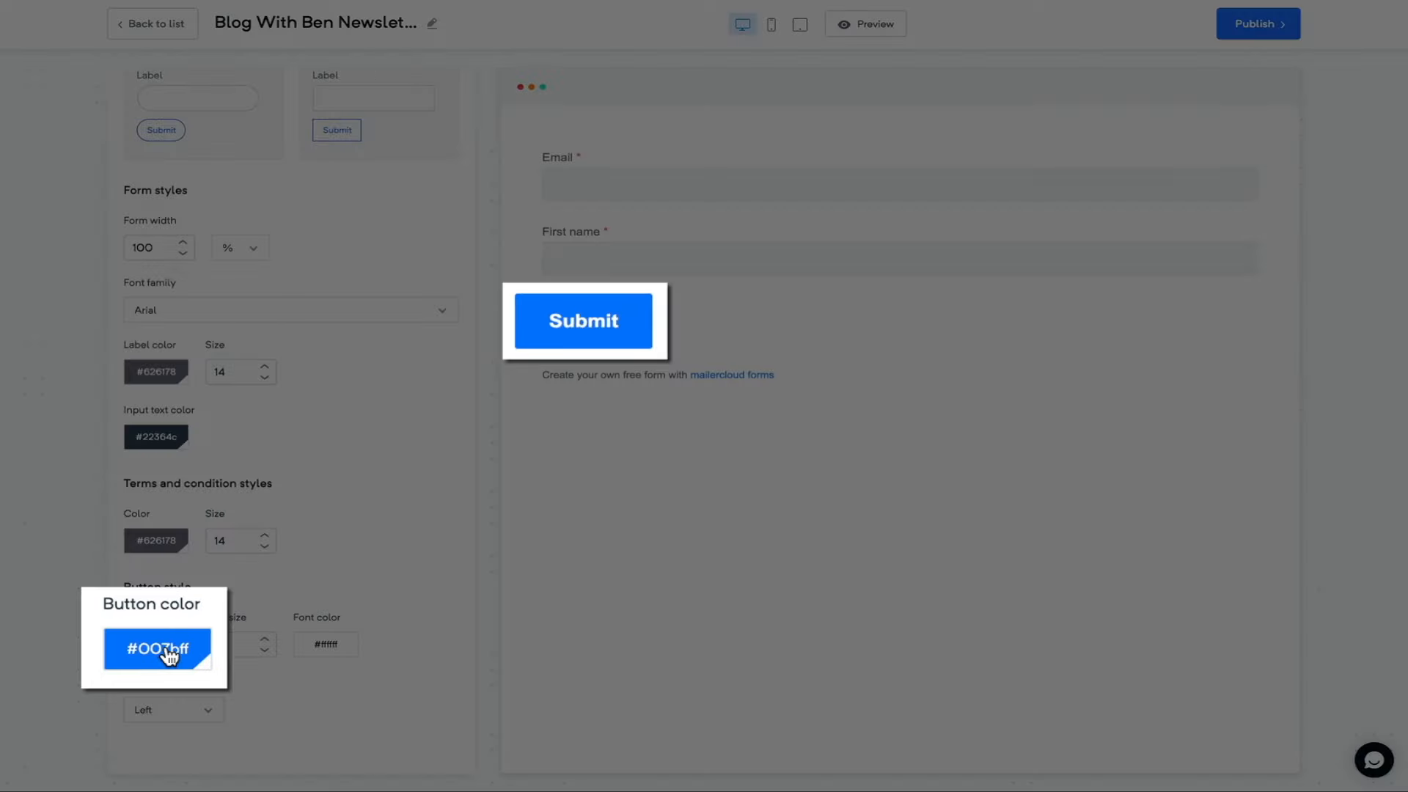
{"action": "left_click", "coordinate": [169, 654]}
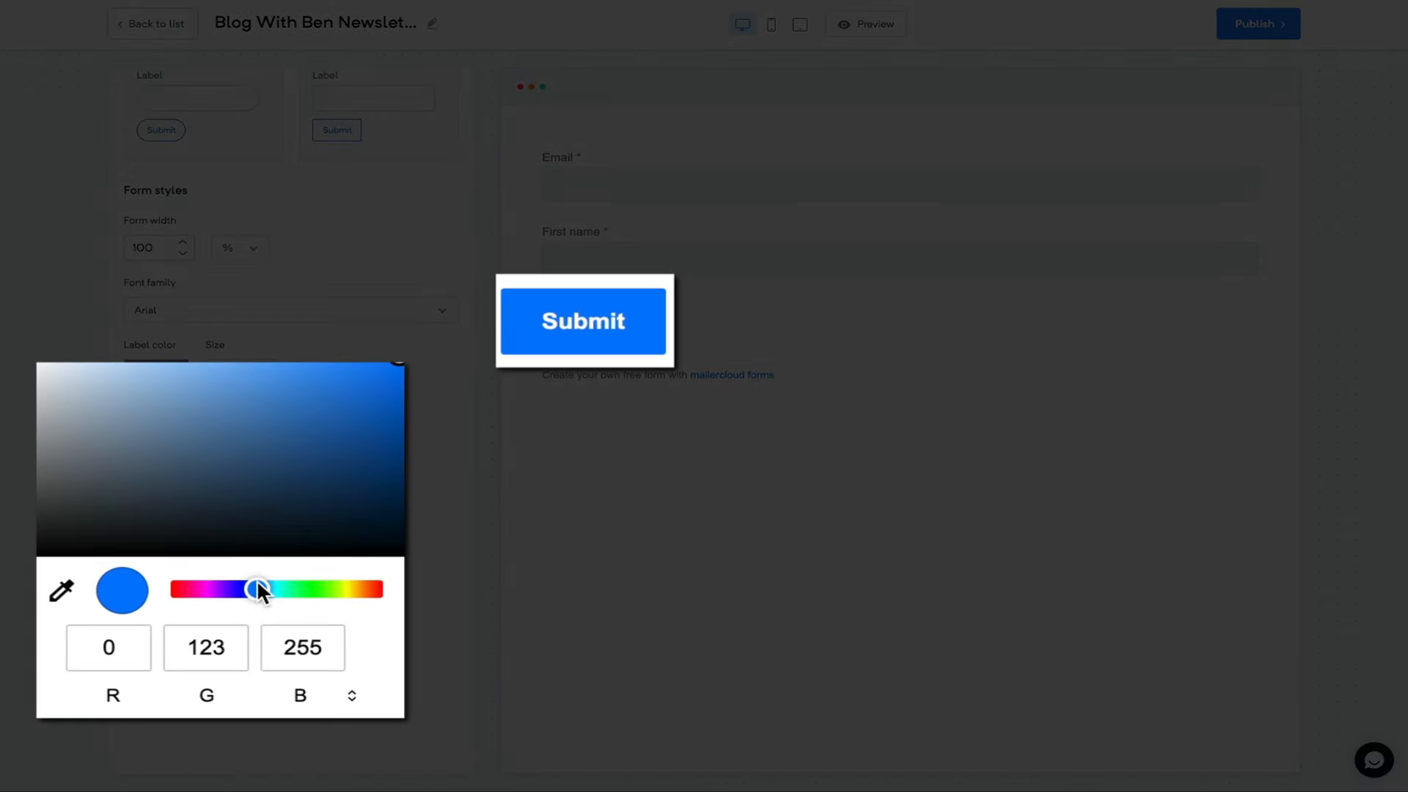
{"action": "left_click_drag", "start_coordinate": [257, 588], "coordinate": [351, 591]}
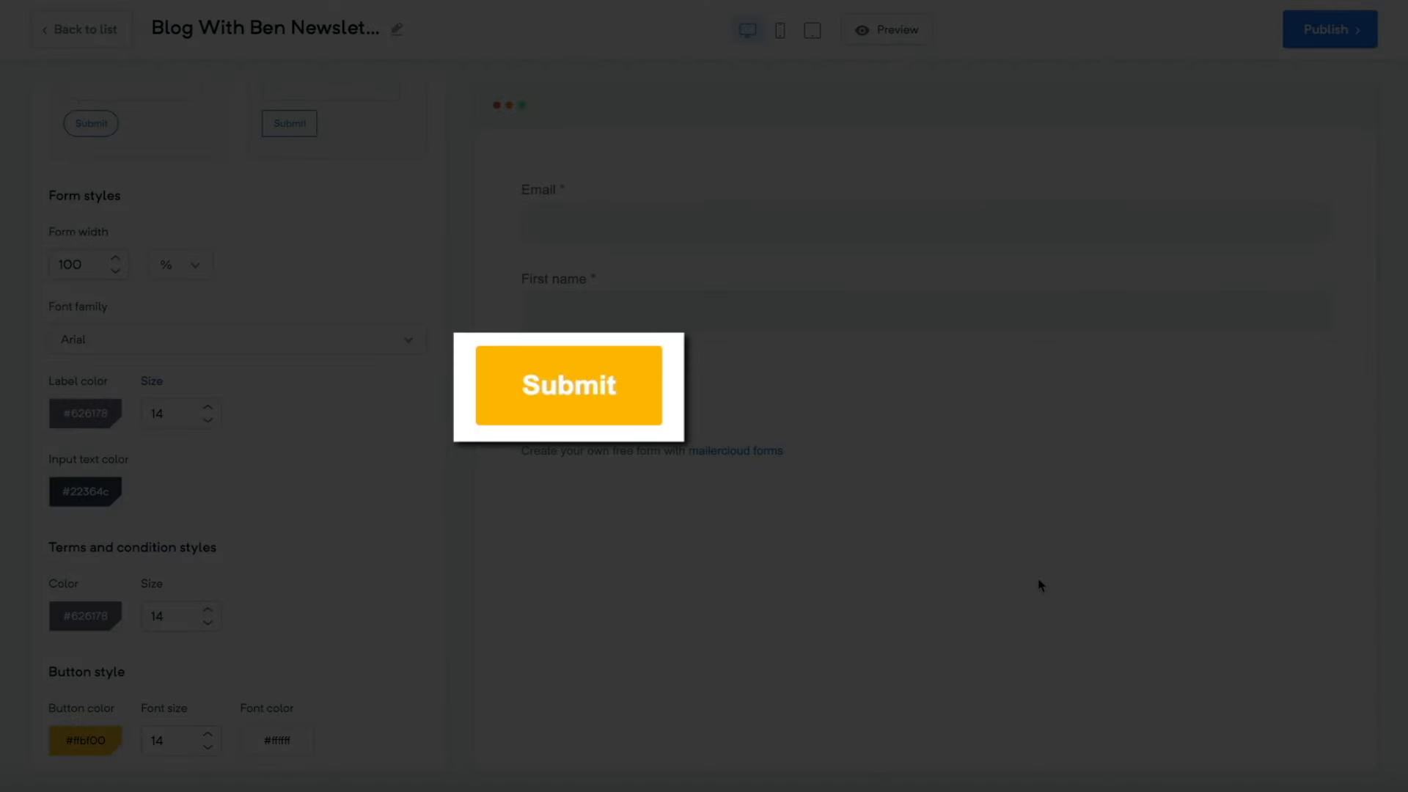
- Change the button text to Subscribe and centre-align the button
{"action": "left_click", "coordinate": [581, 402]}
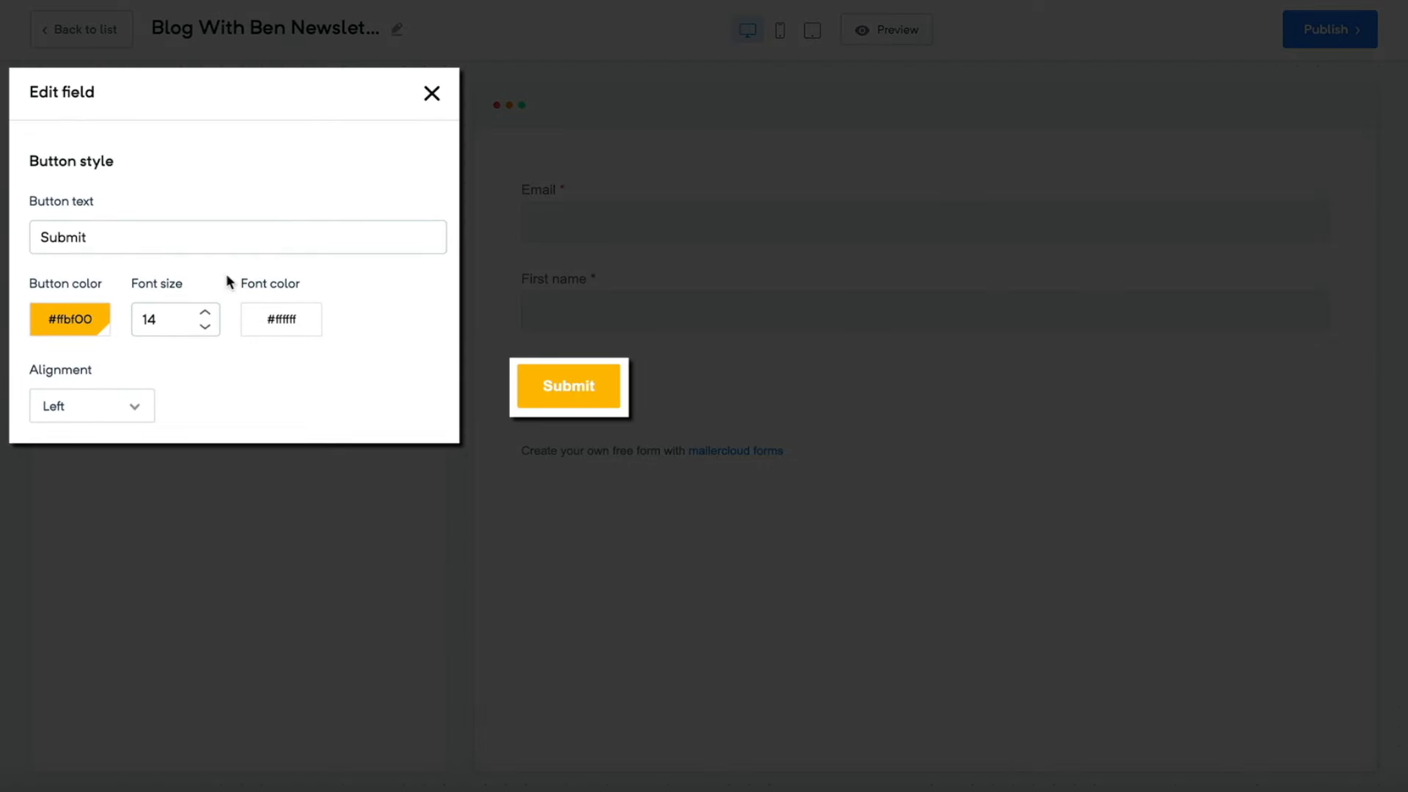
{"action": "double_click", "coordinate": [183, 235]}
{"action": "type", "text": "Subscribe"}
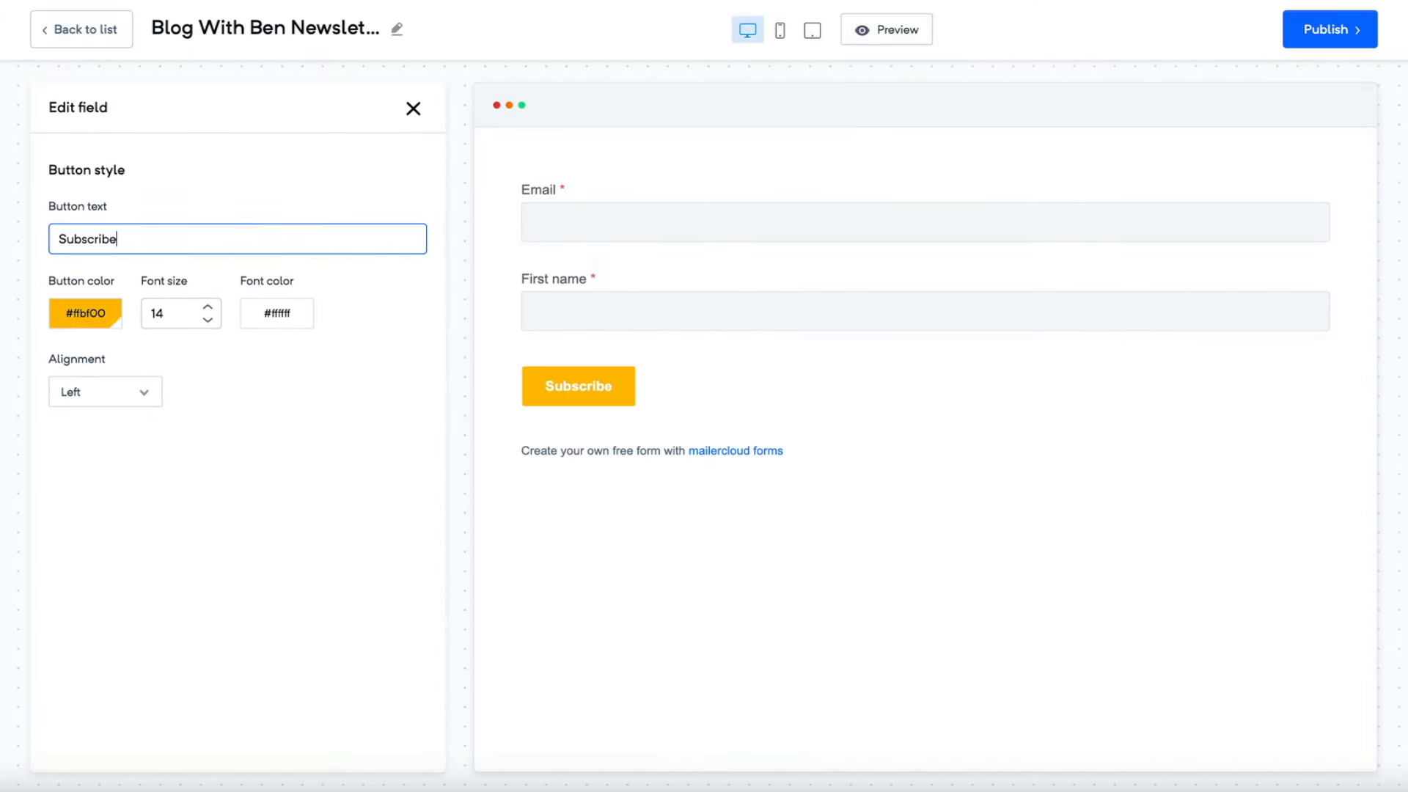
{"action": "left_click", "coordinate": [144, 394]}
{"action": "left_click", "coordinate": [129, 276]}
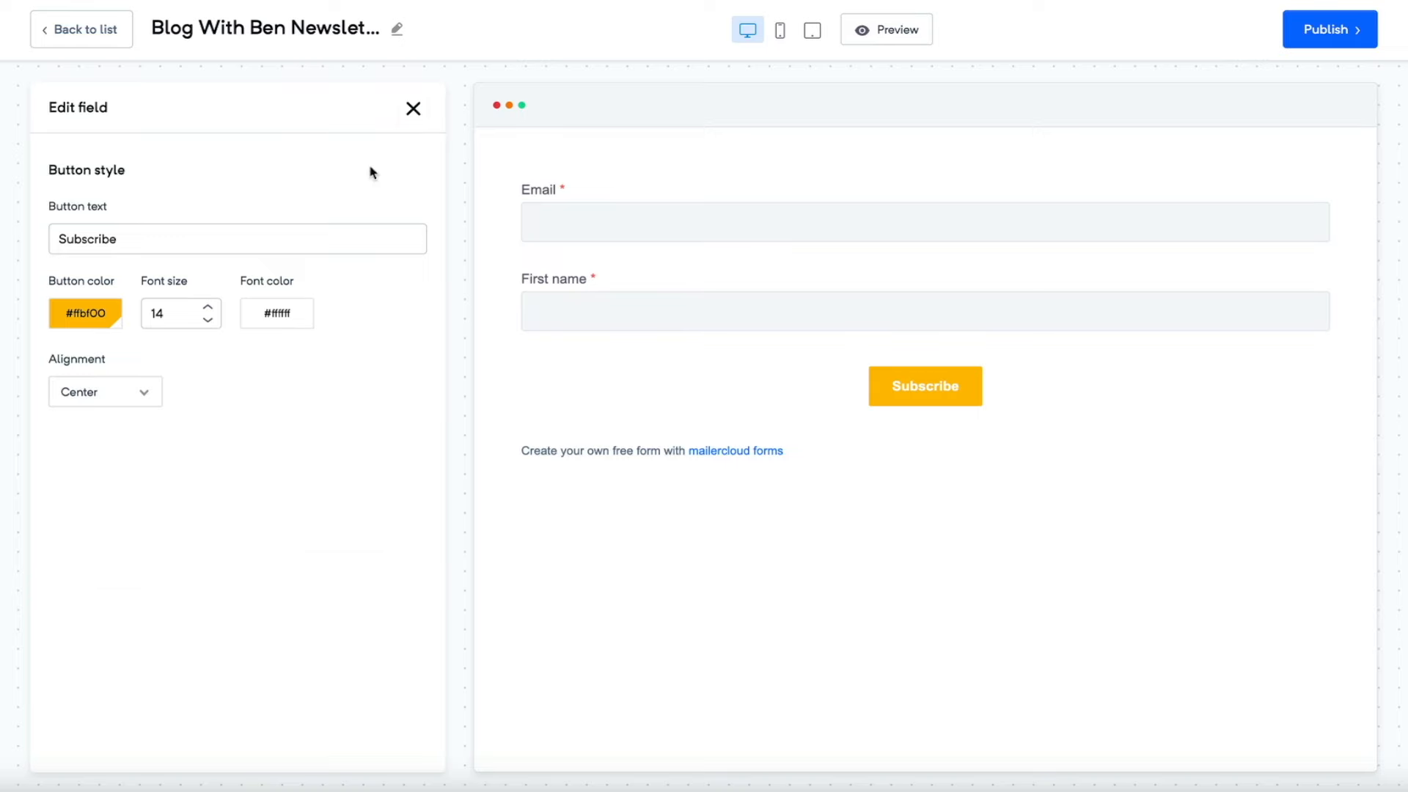
{"action": "left_click", "coordinate": [413, 110]}
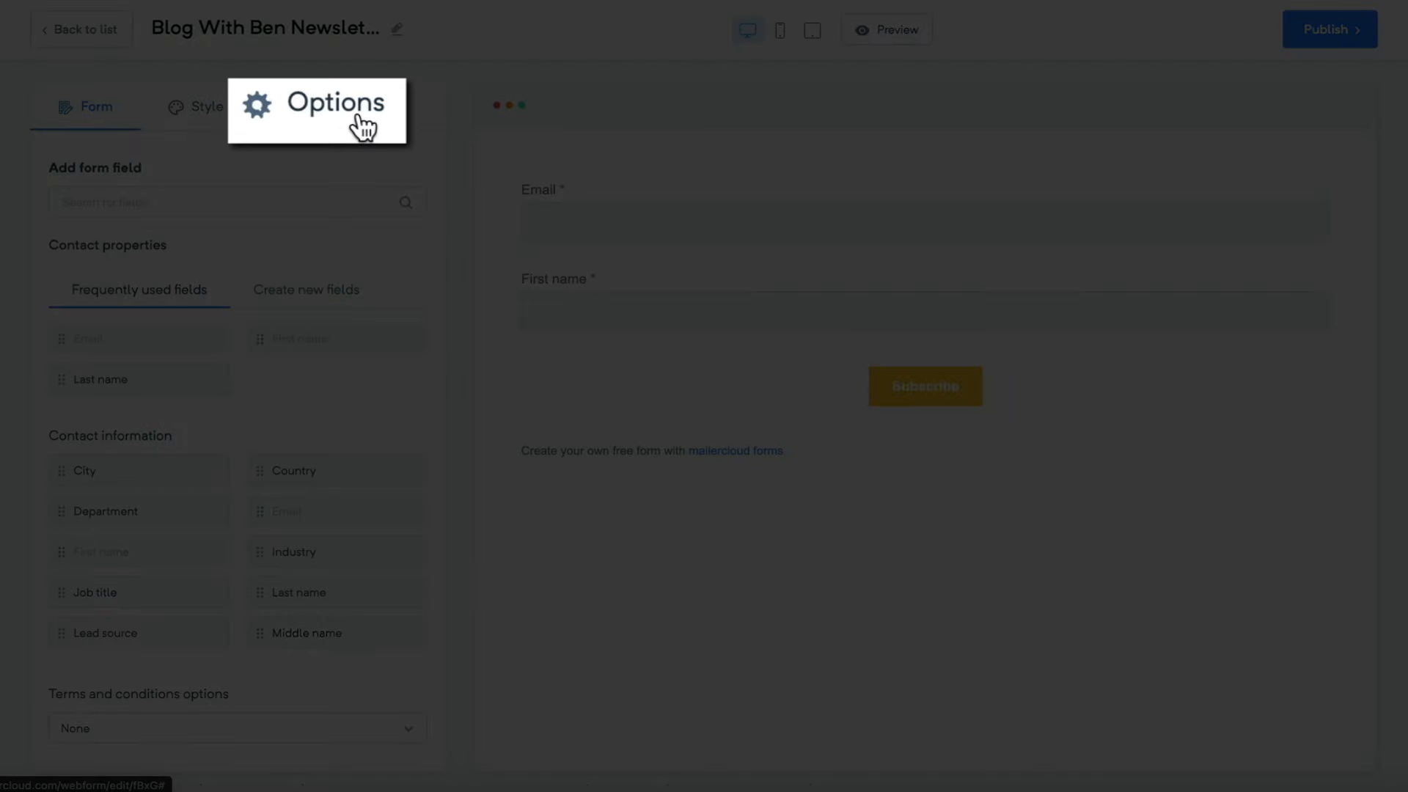
- Change the thank-you heading to 'Thanks for subscribing!' and rewrite the body as a welcome-email and spam-folder reminder
{"action": "left_click", "coordinate": [363, 127]}
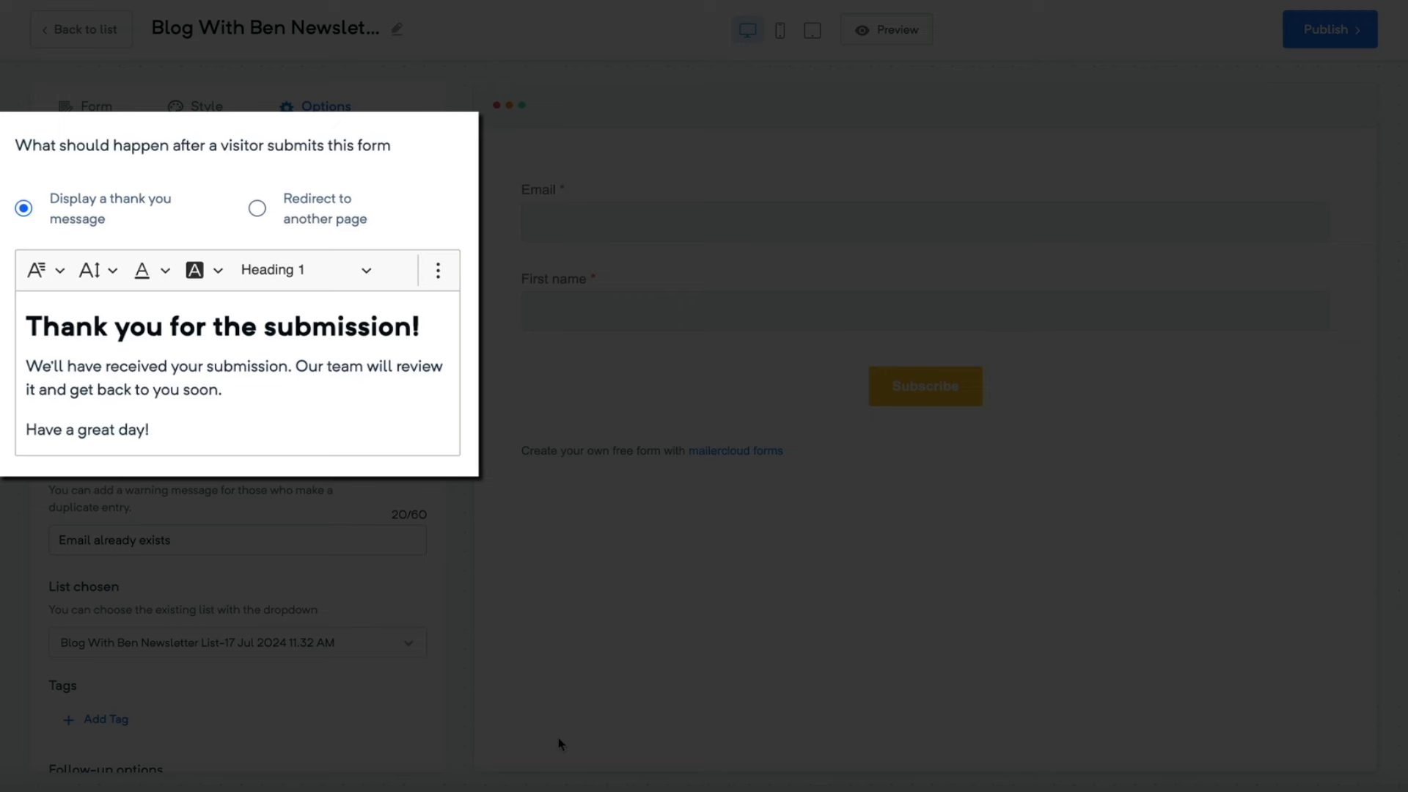
{"action": "type", "text": "s for "}
{"action": "left_click_drag", "start_coordinate": [109, 327], "coordinate": [217, 327]}
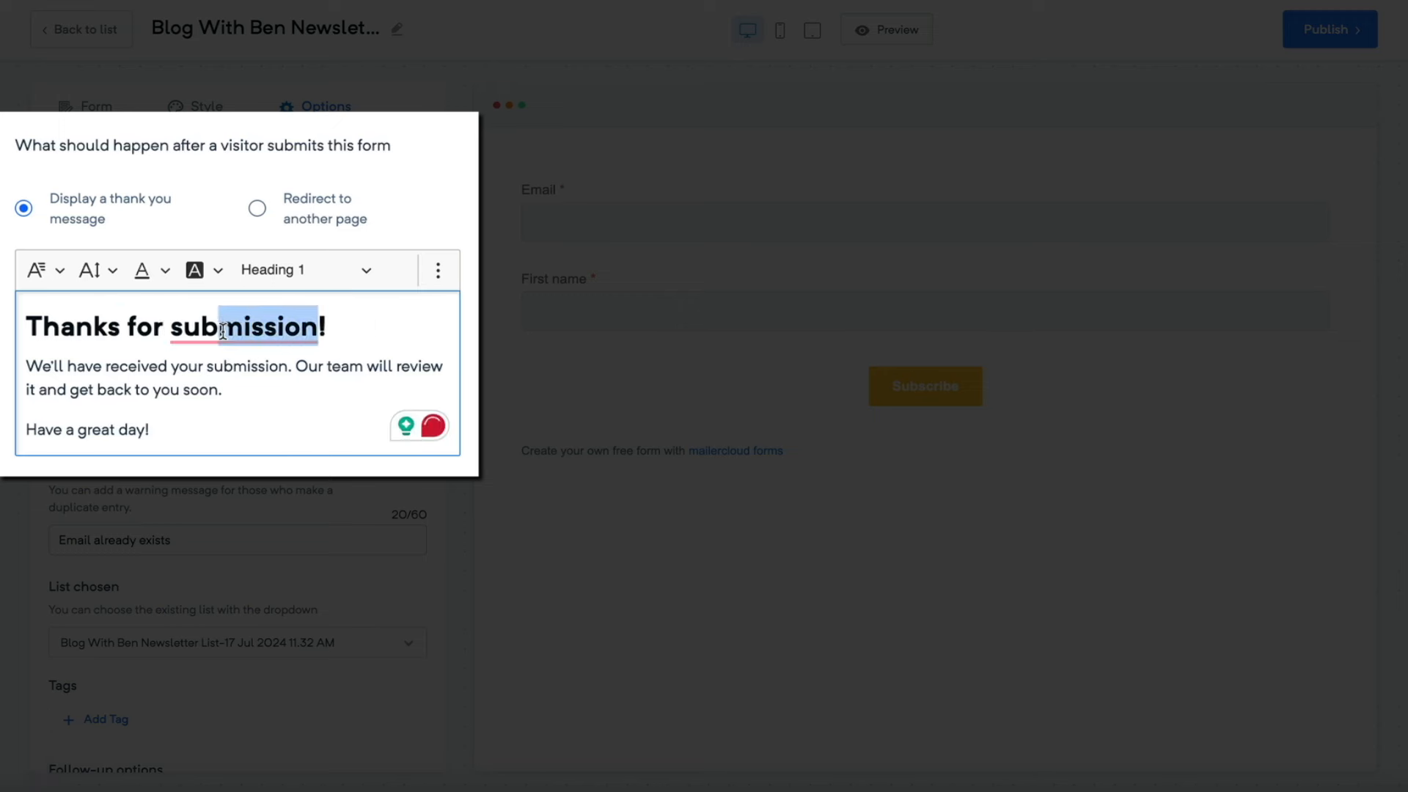
{"action": "type", "text": "subscribing"}
{"action": "left_click", "coordinate": [84, 357]}
{"action": "triple_click", "coordinate": [84, 357]}
{"action": "type", "text": "Keep an eye out for your welcome email!"}
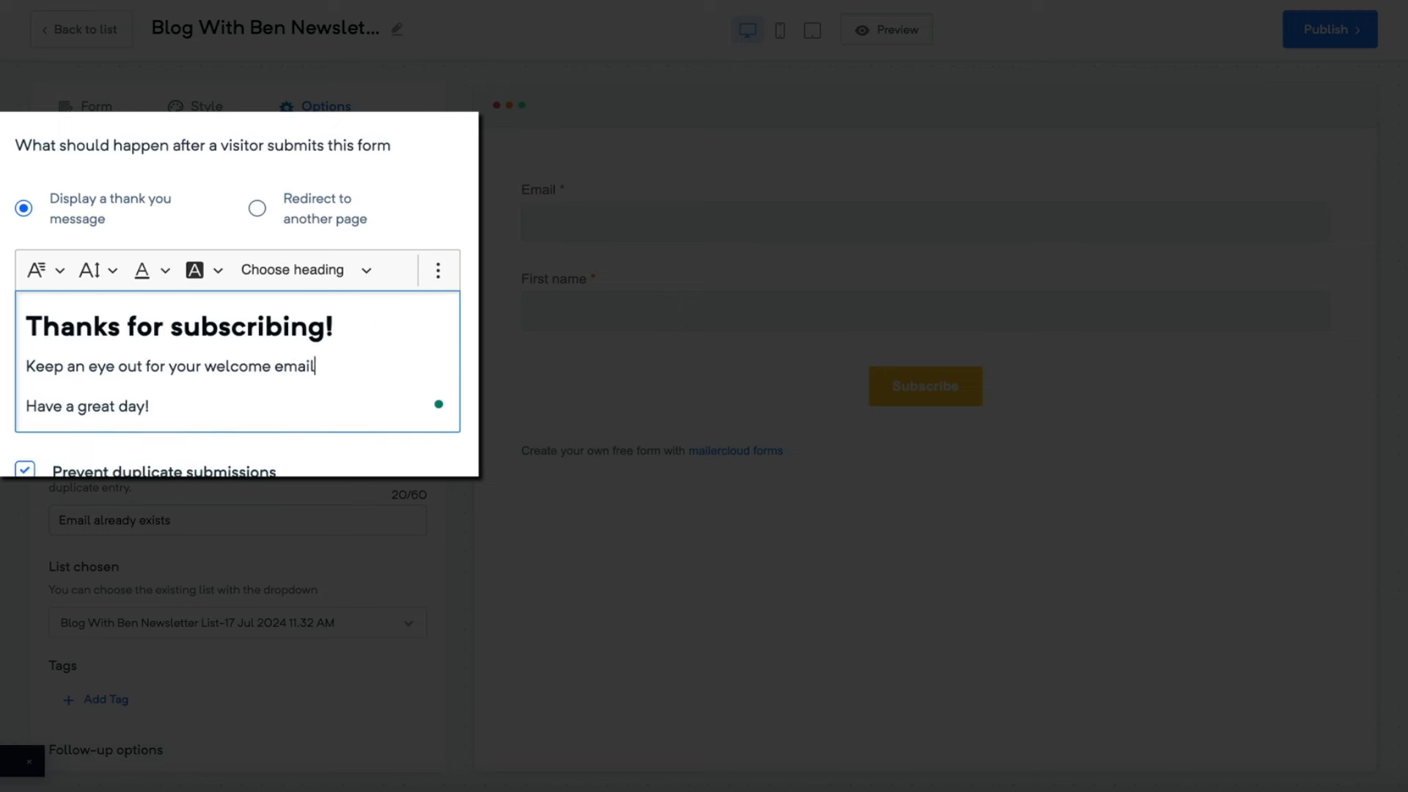
{"action": "type", "text": " If you don't see it in your inbox, please check your spam and junk folders."}
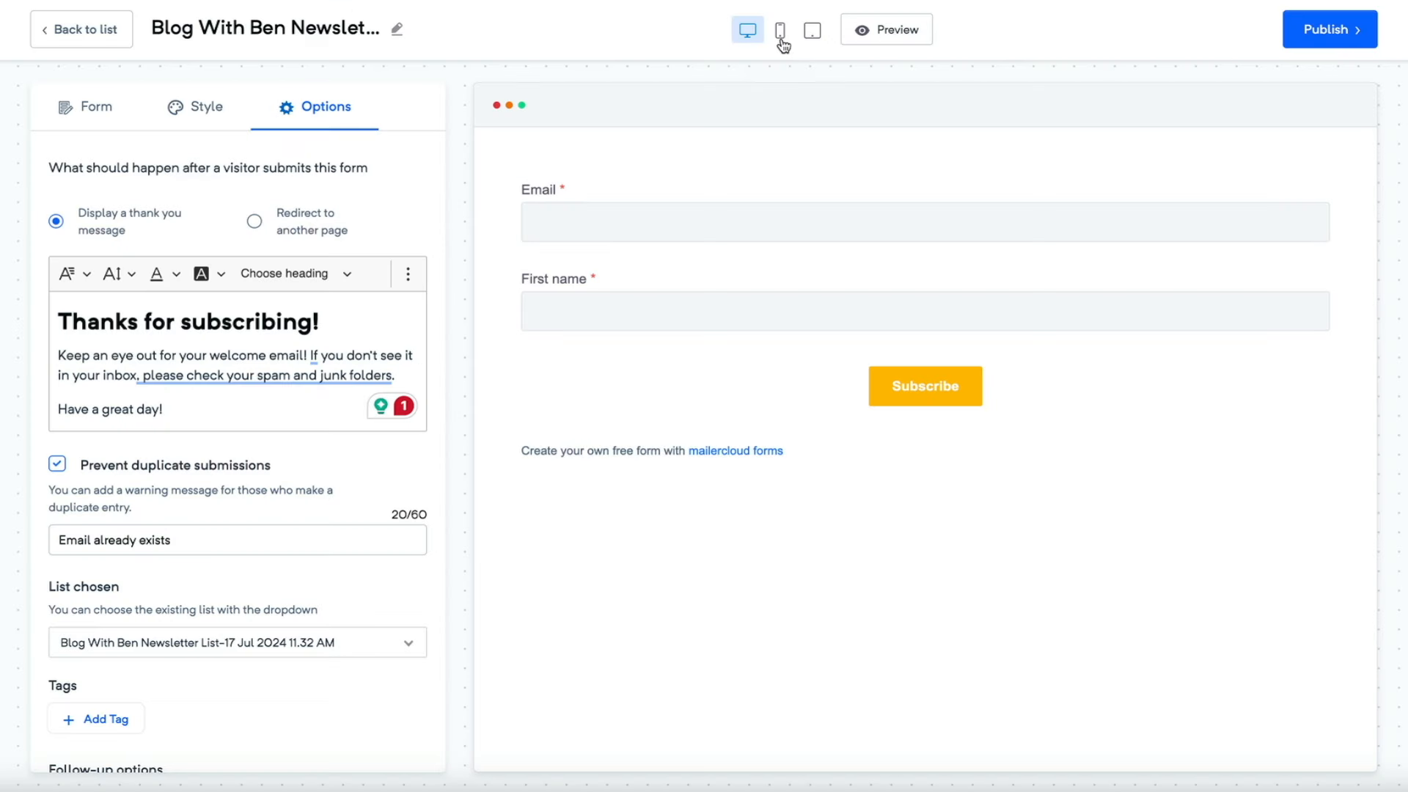
- Preview the form at mobile, tablet and desktop sizes, publish it, and display its embed code
{"action": "left_click", "coordinate": [781, 38]}
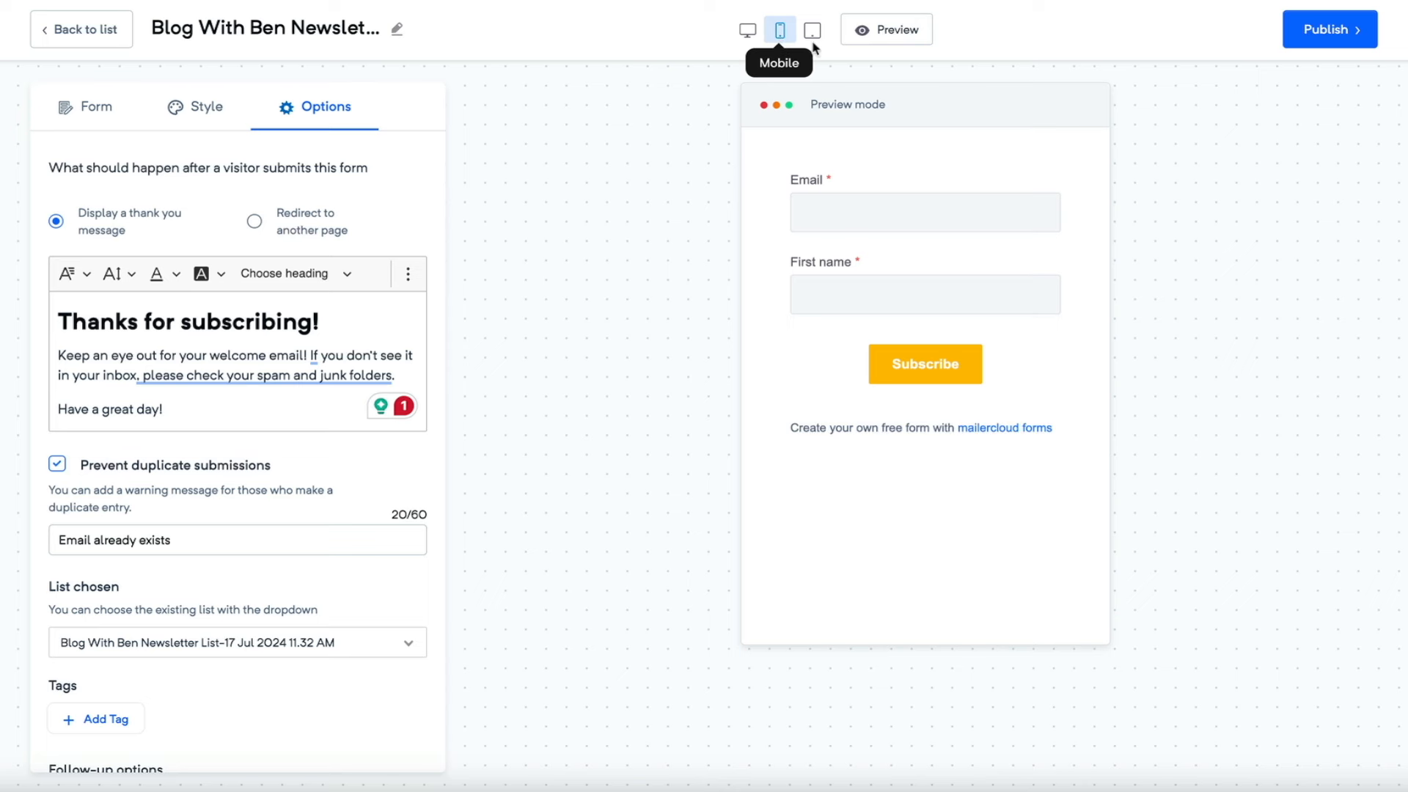
{"action": "left_click", "coordinate": [813, 40]}
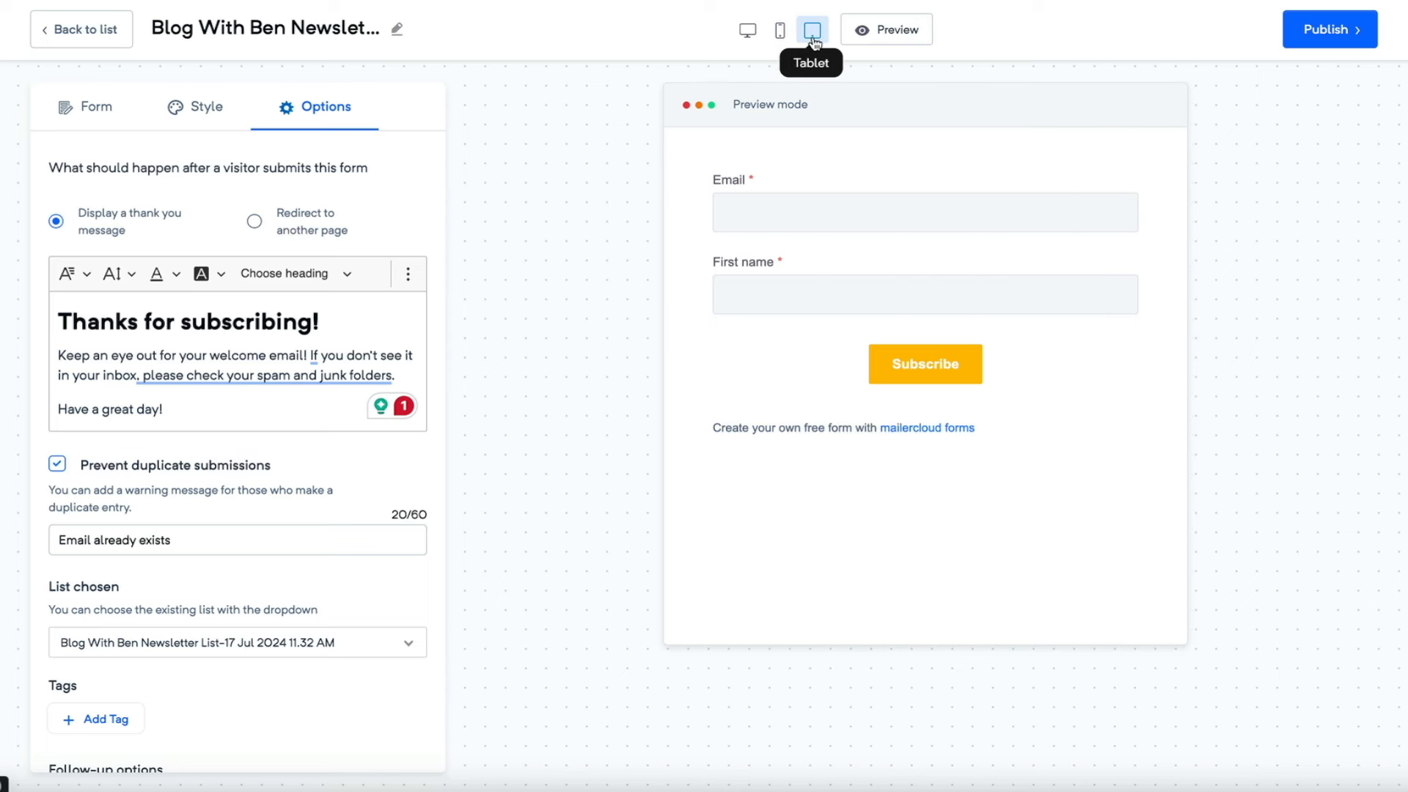
{"action": "left_click", "coordinate": [747, 32]}
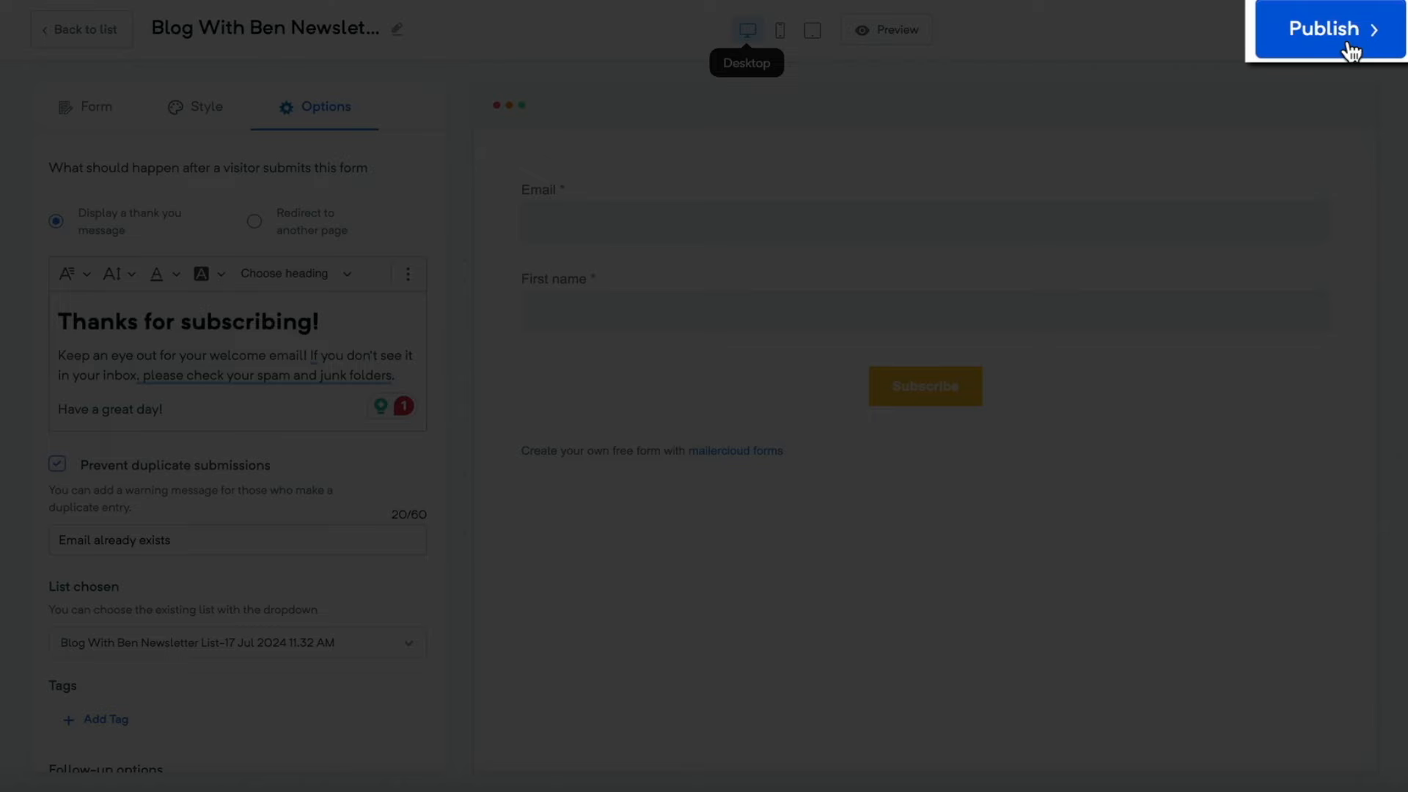
{"action": "left_click", "coordinate": [1349, 46]}
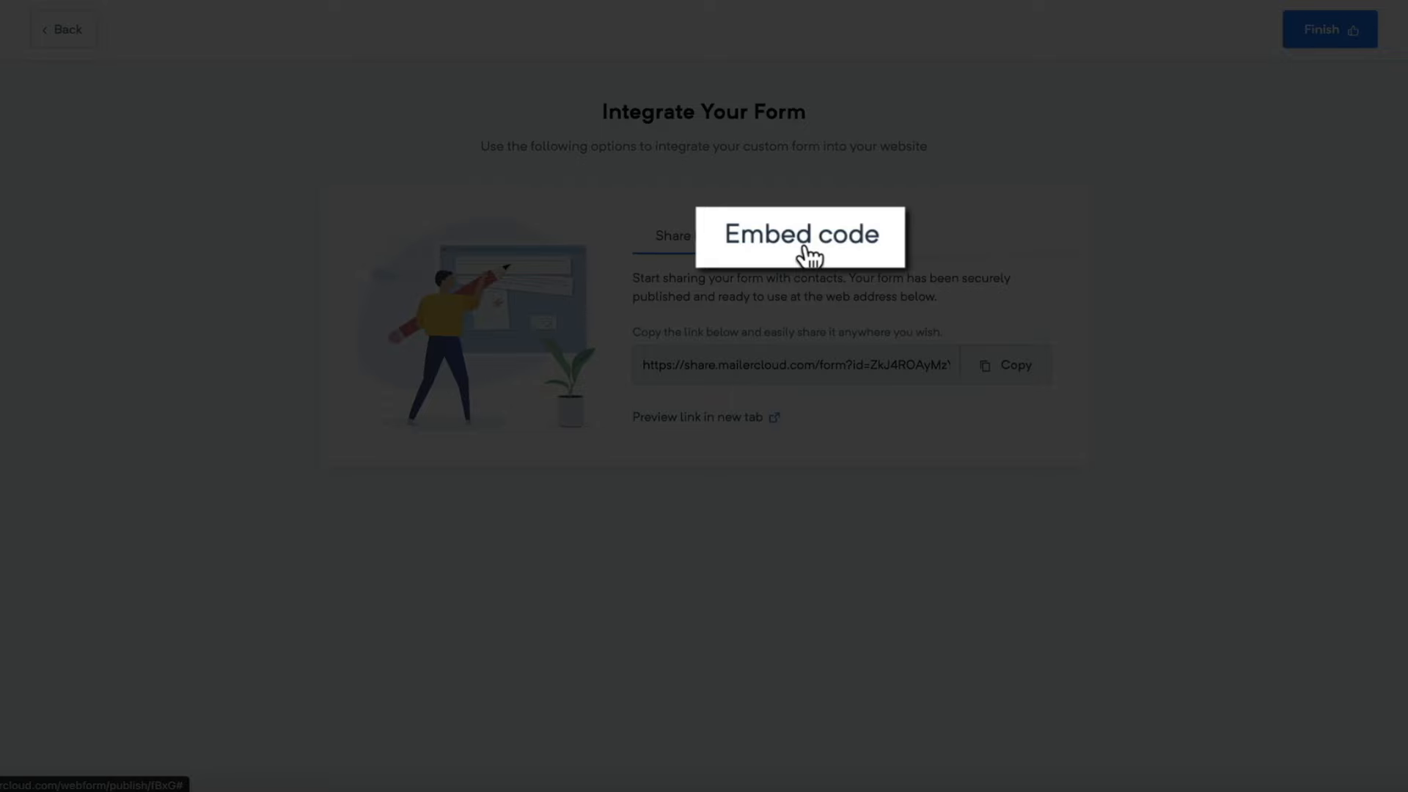
{"action": "left_click", "coordinate": [804, 248]}
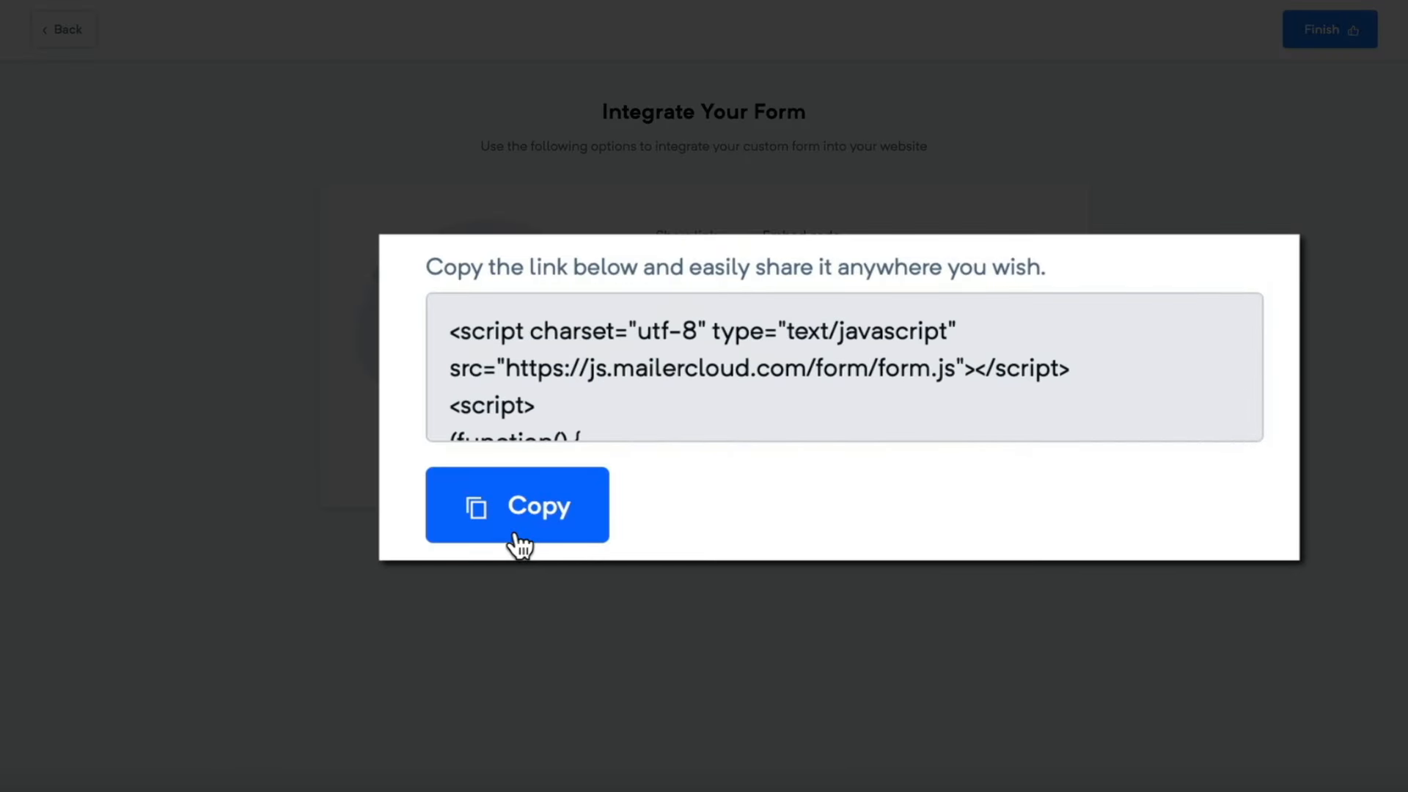
- Copy the form's embed script from the Integrate Your Form page
{"action": "left_click", "coordinate": [516, 537]}
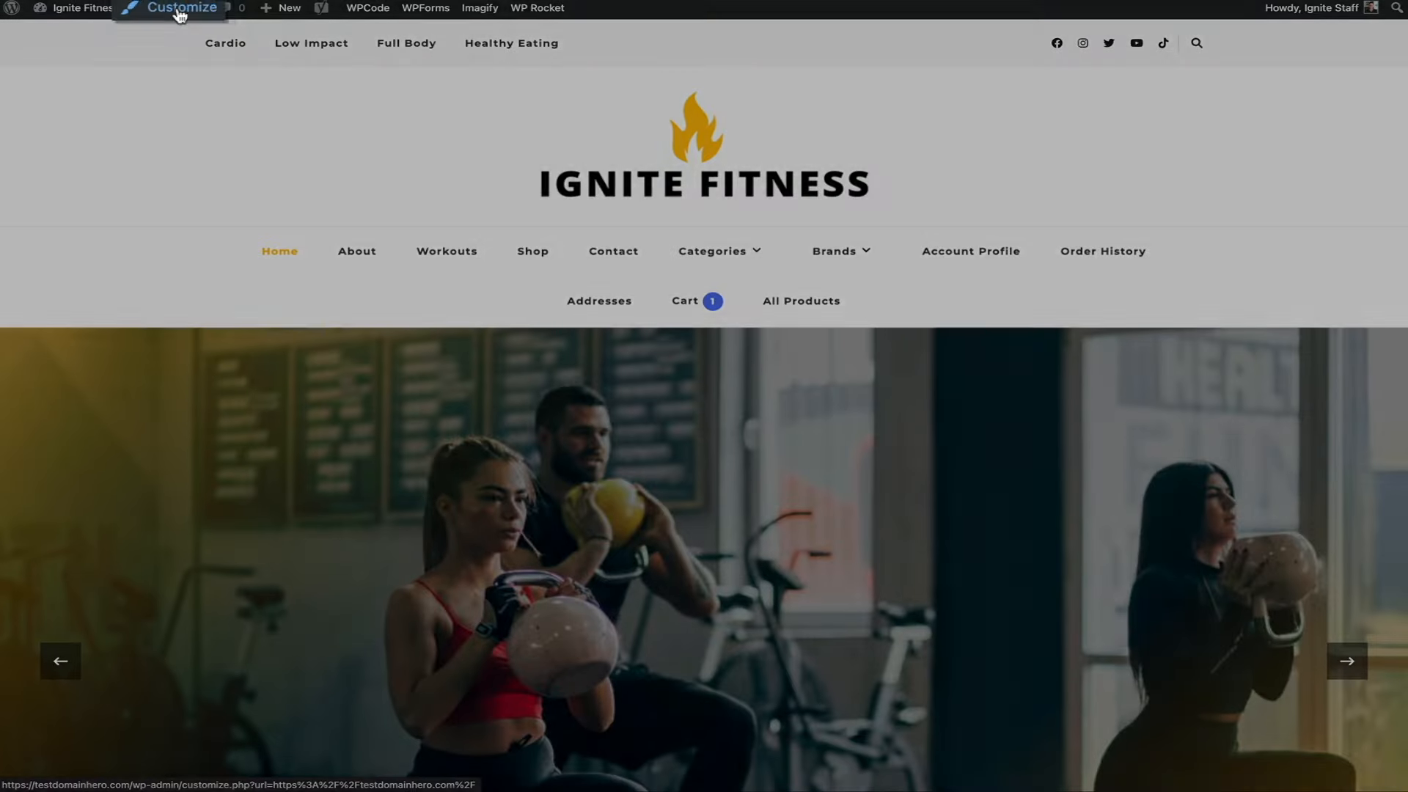
- Add a Custom HTML widget titled 'Gym Newsletter' to the Ignite Fitness sidebar in the Customizer
{"action": "left_click", "coordinate": [180, 10]}
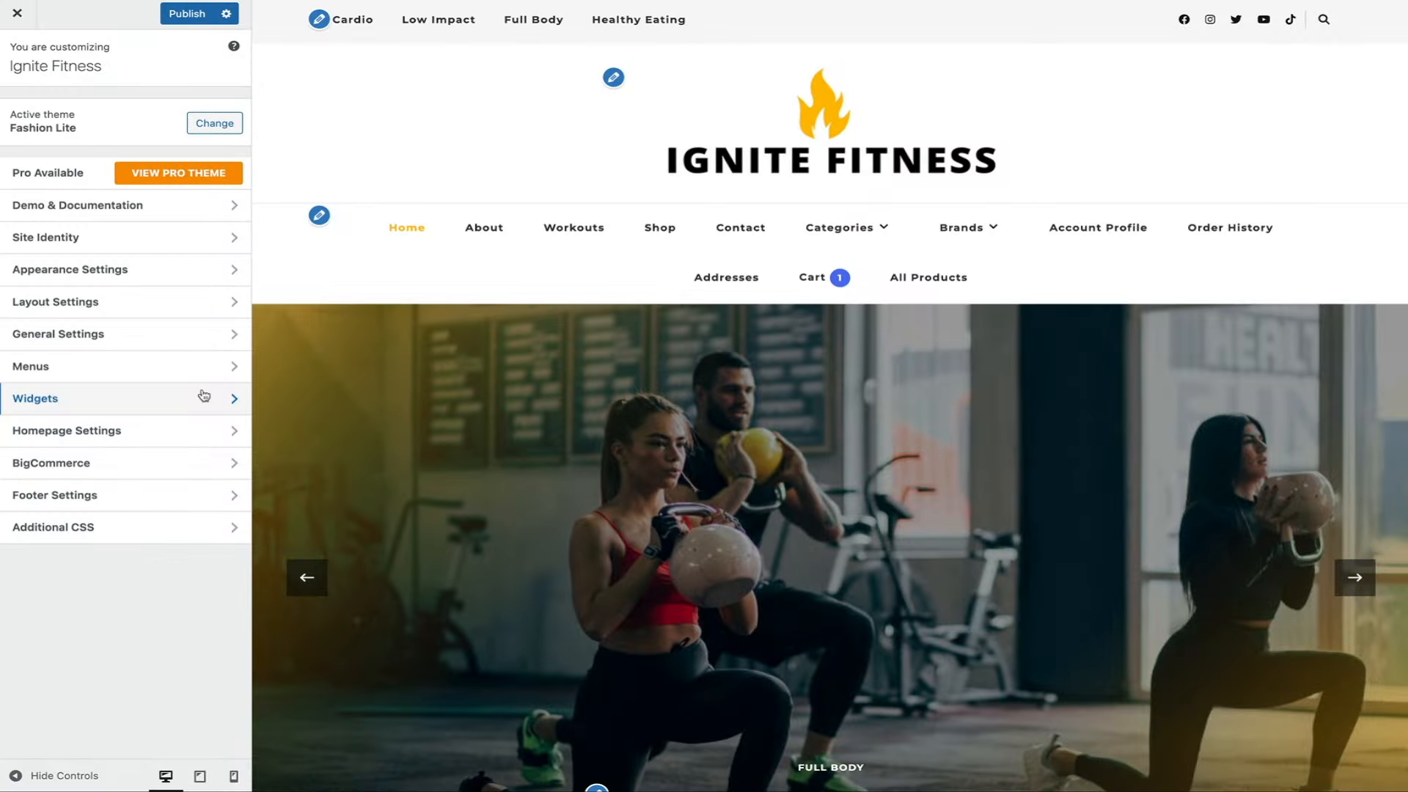
{"action": "left_click", "coordinate": [202, 396]}
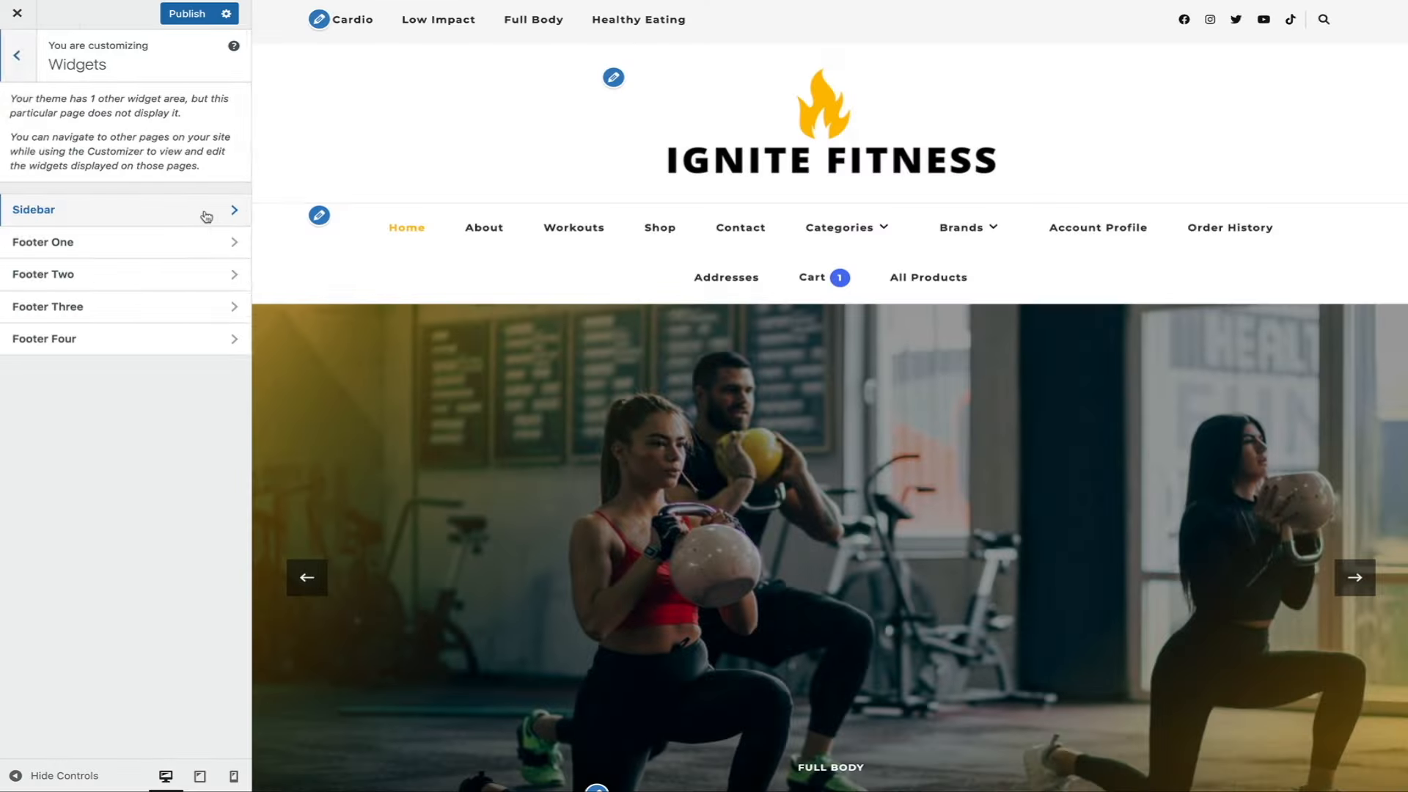
{"action": "left_click", "coordinate": [204, 213]}
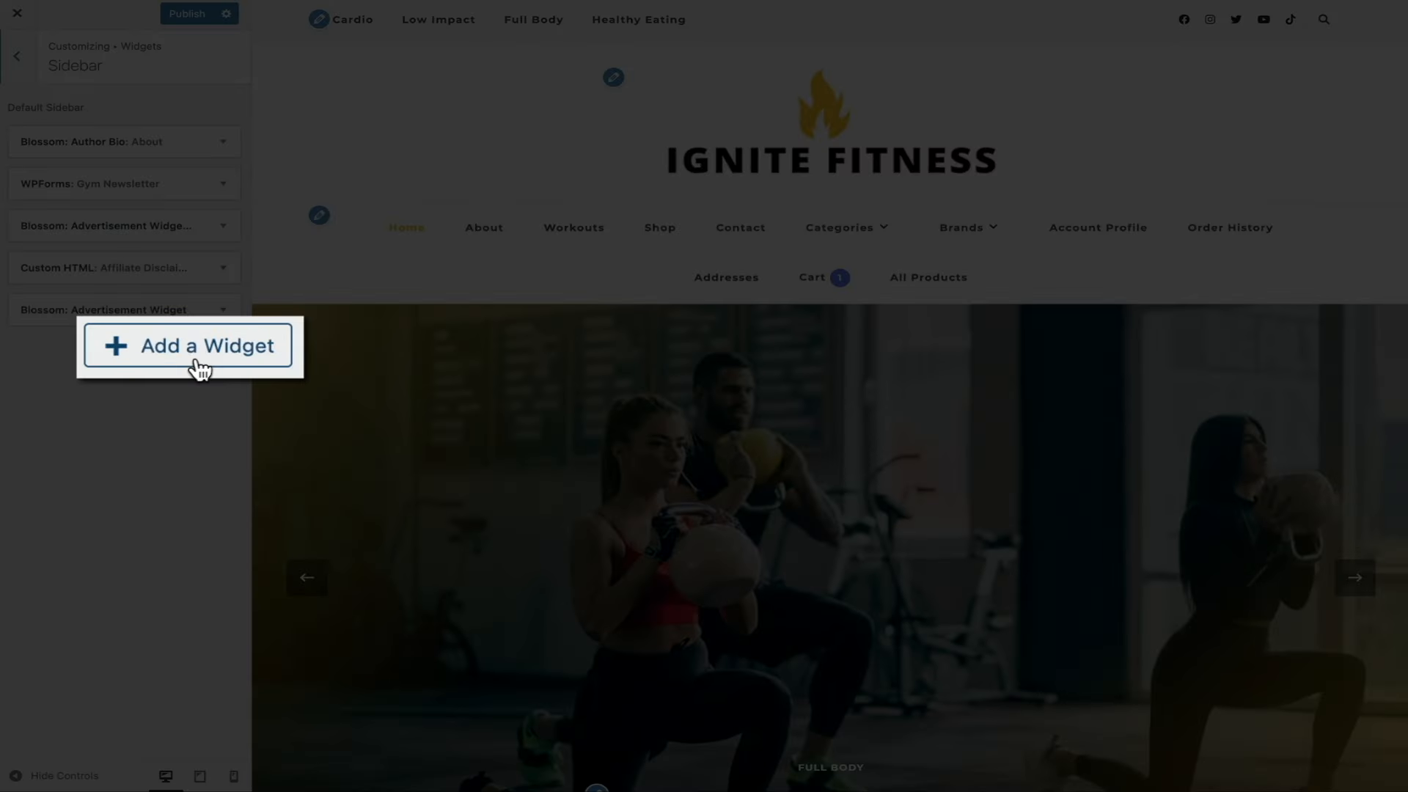
{"action": "left_click", "coordinate": [192, 350]}
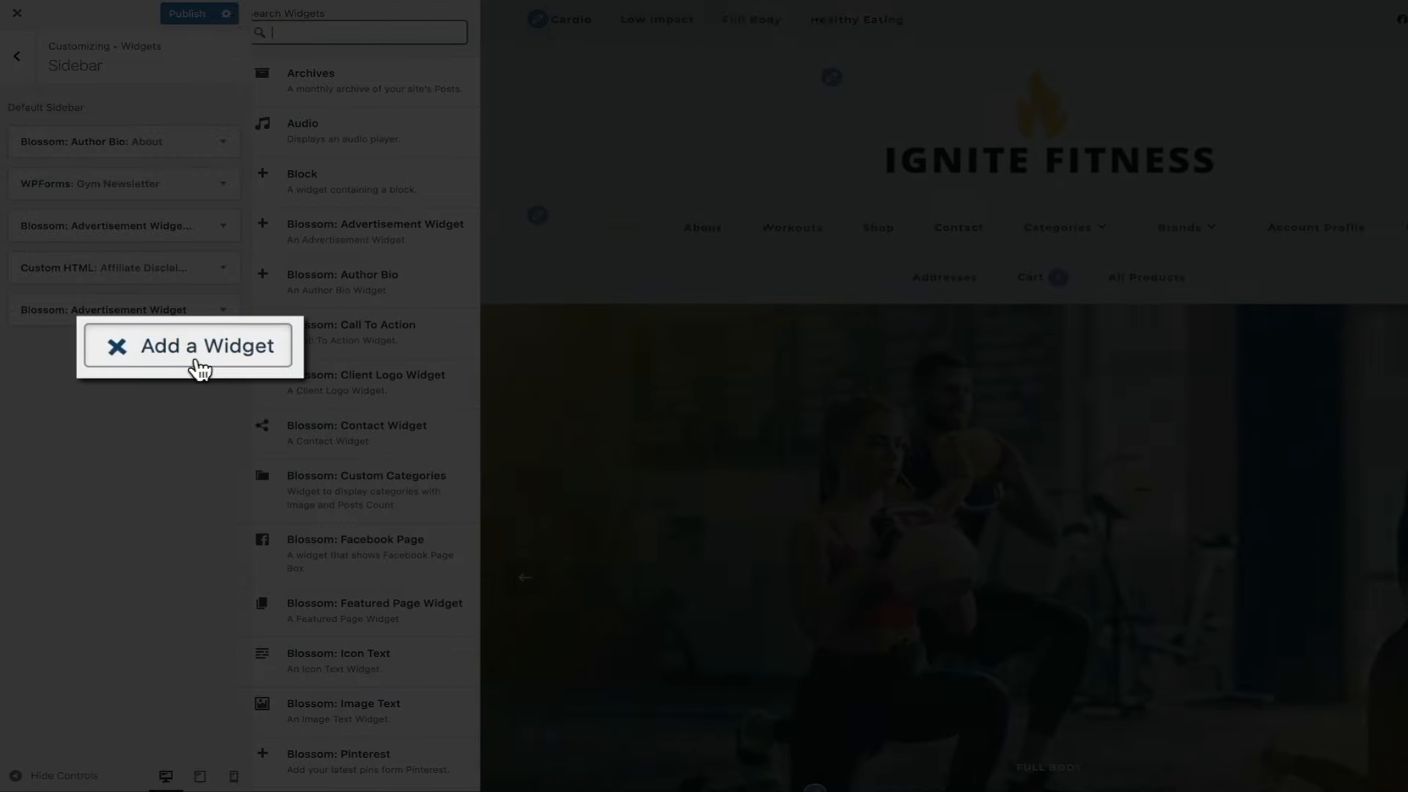
{"action": "scroll", "coordinate": [441, 496], "scroll_direction": "down", "scroll_amount": 3}
{"action": "scroll", "coordinate": [441, 496], "scroll_direction": "down", "scroll_amount": 10}
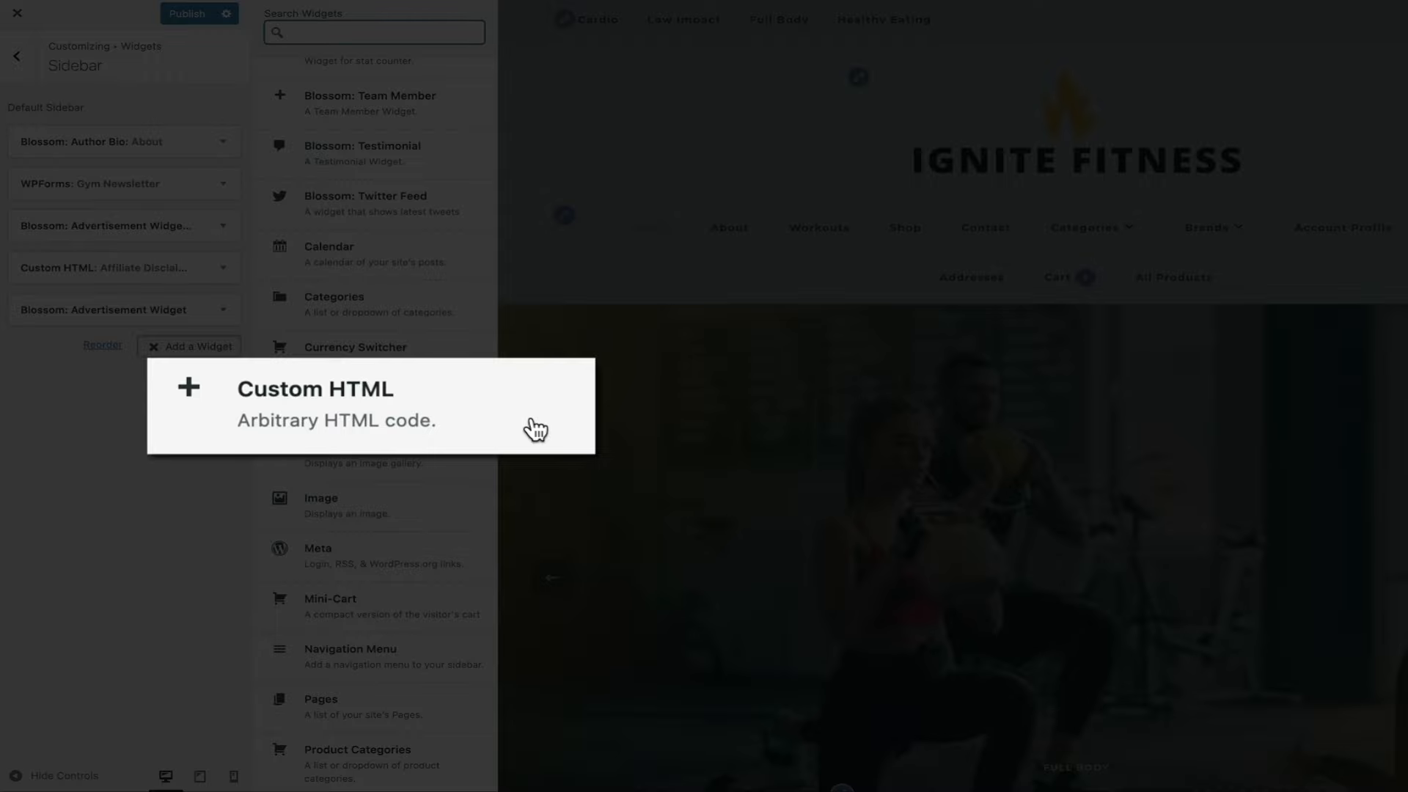
{"action": "left_click", "coordinate": [449, 408]}
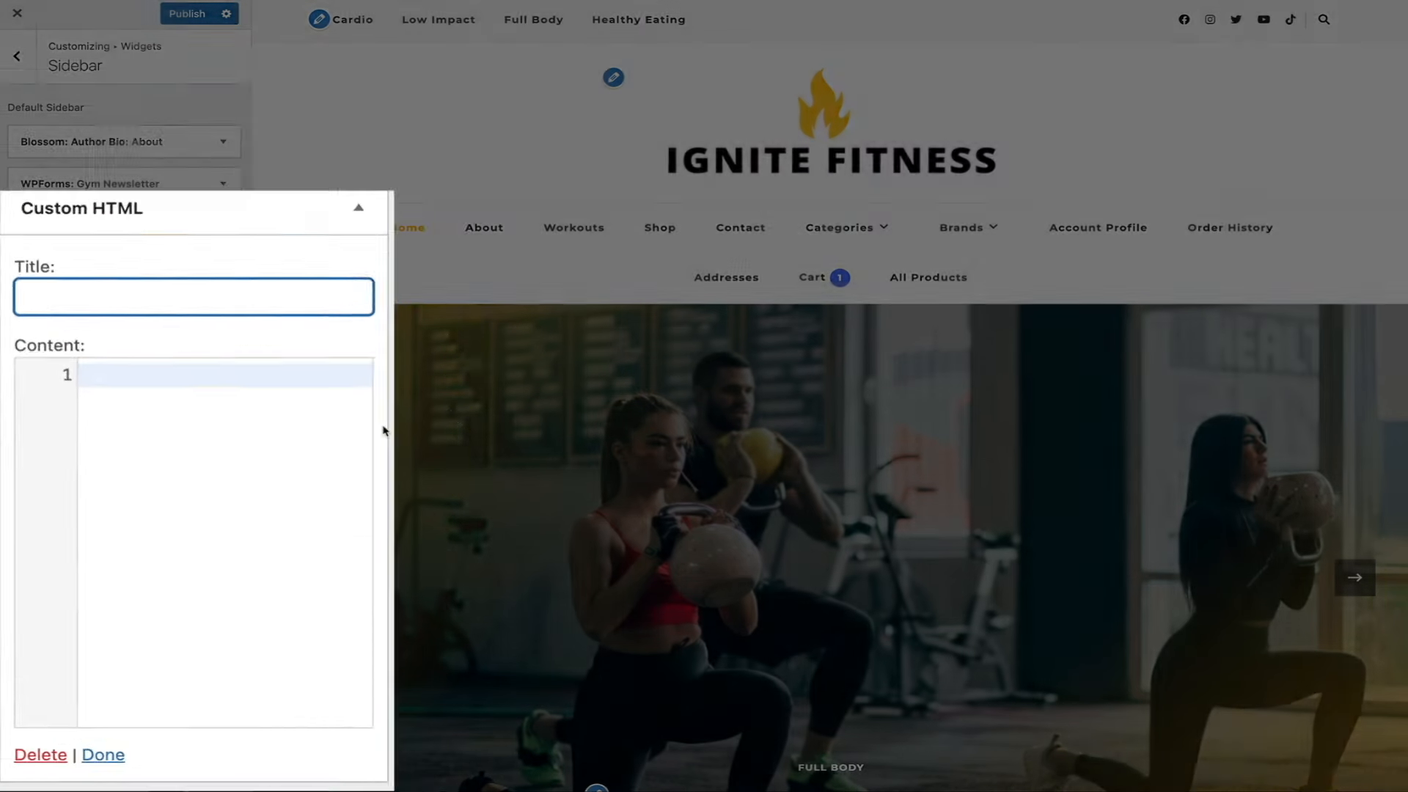
{"action": "type", "text": "Gym Ne"}
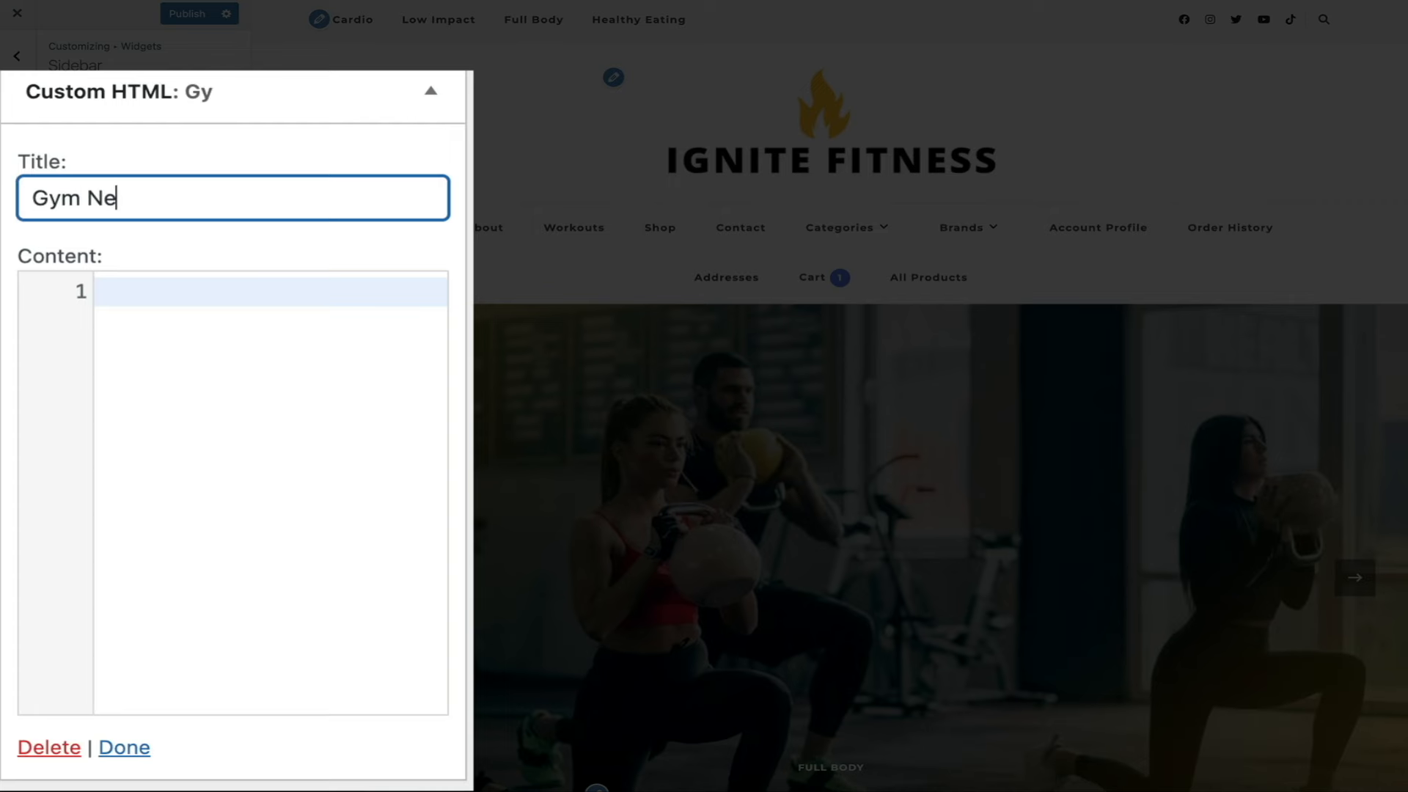
{"action": "type", "text": "wsletter"}
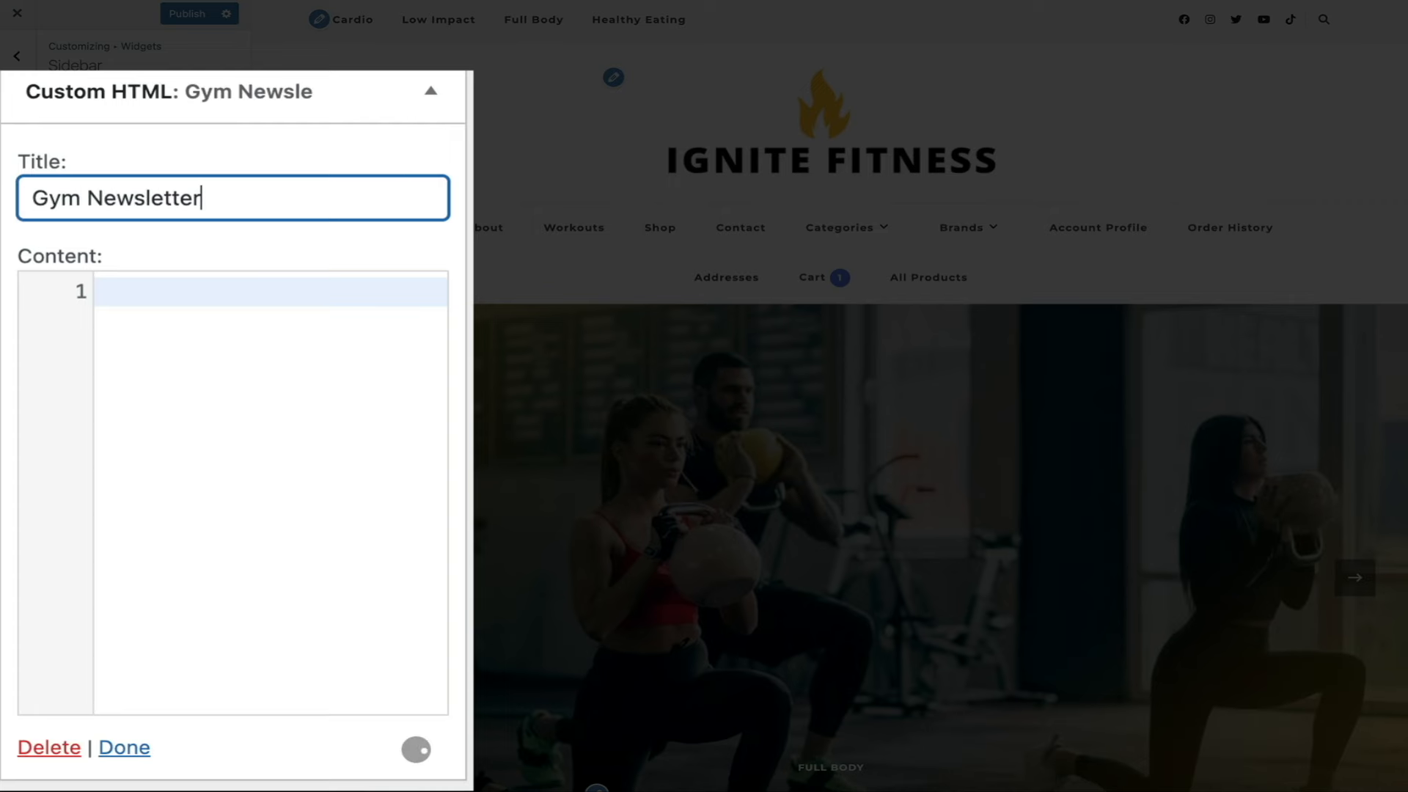
- Paste the Mailercloud embed code into the widget, move it to the sidebar top, and publish
{"action": "left_click", "coordinate": [136, 291]}
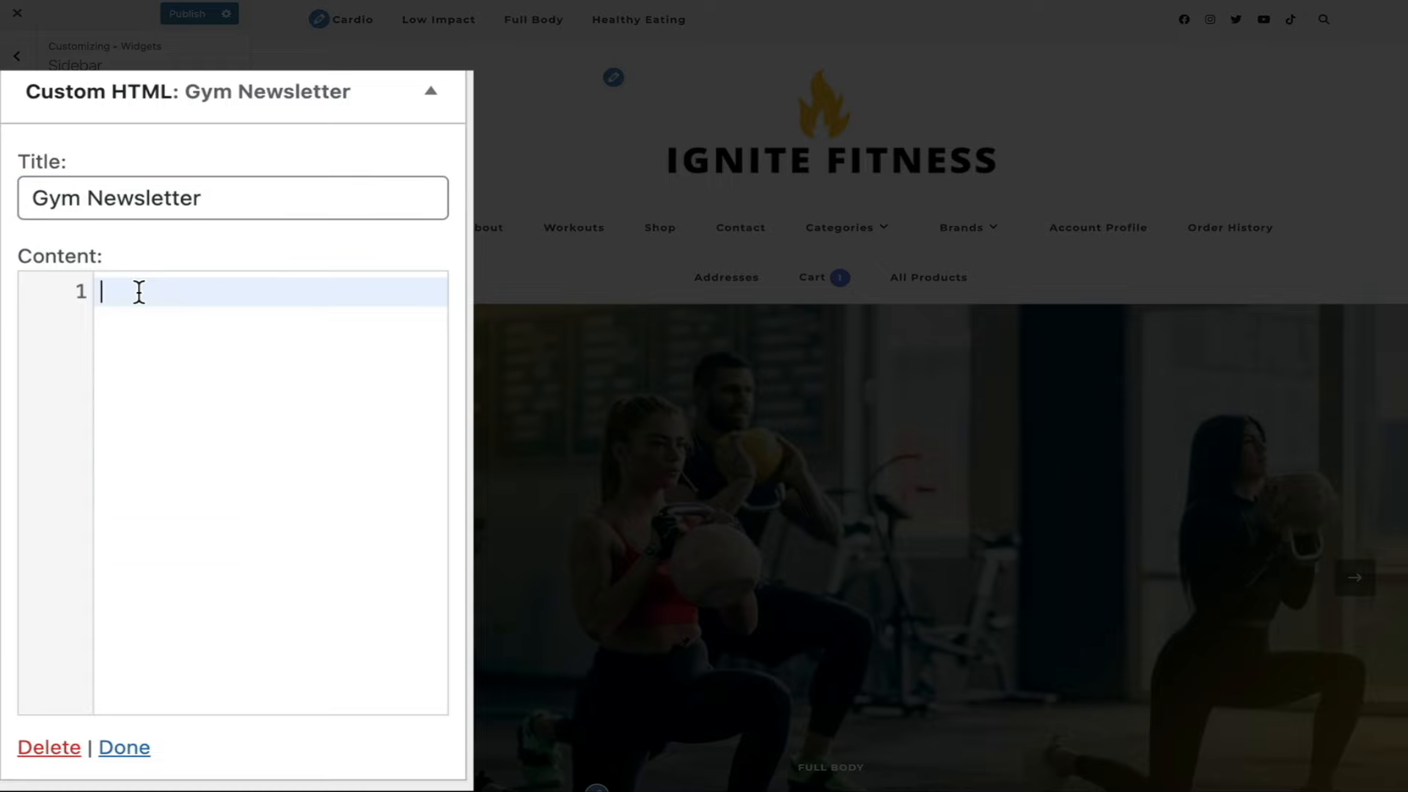
{"action": "key", "text": "ctrl+v"}
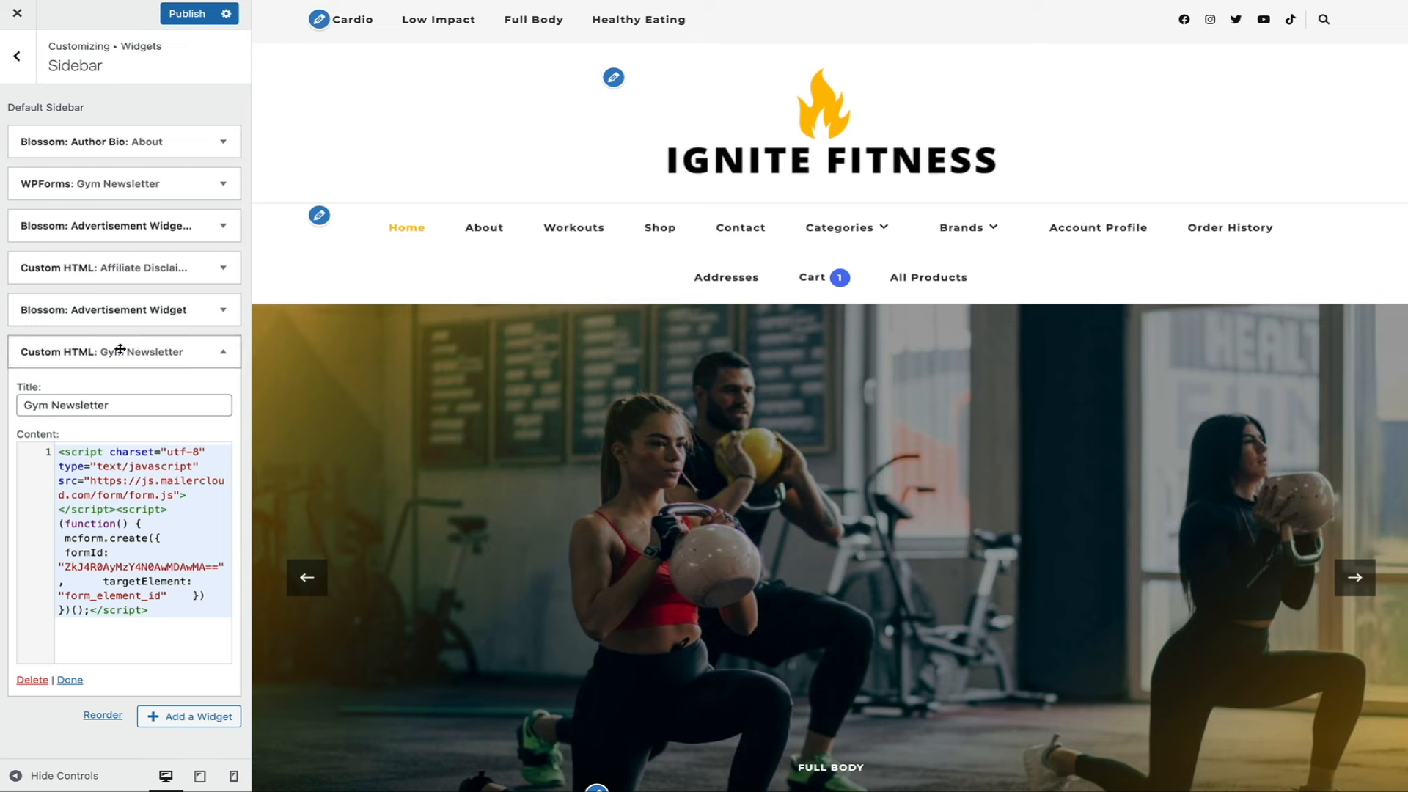
{"action": "left_click_drag", "start_coordinate": [120, 350], "coordinate": [132, 130]}
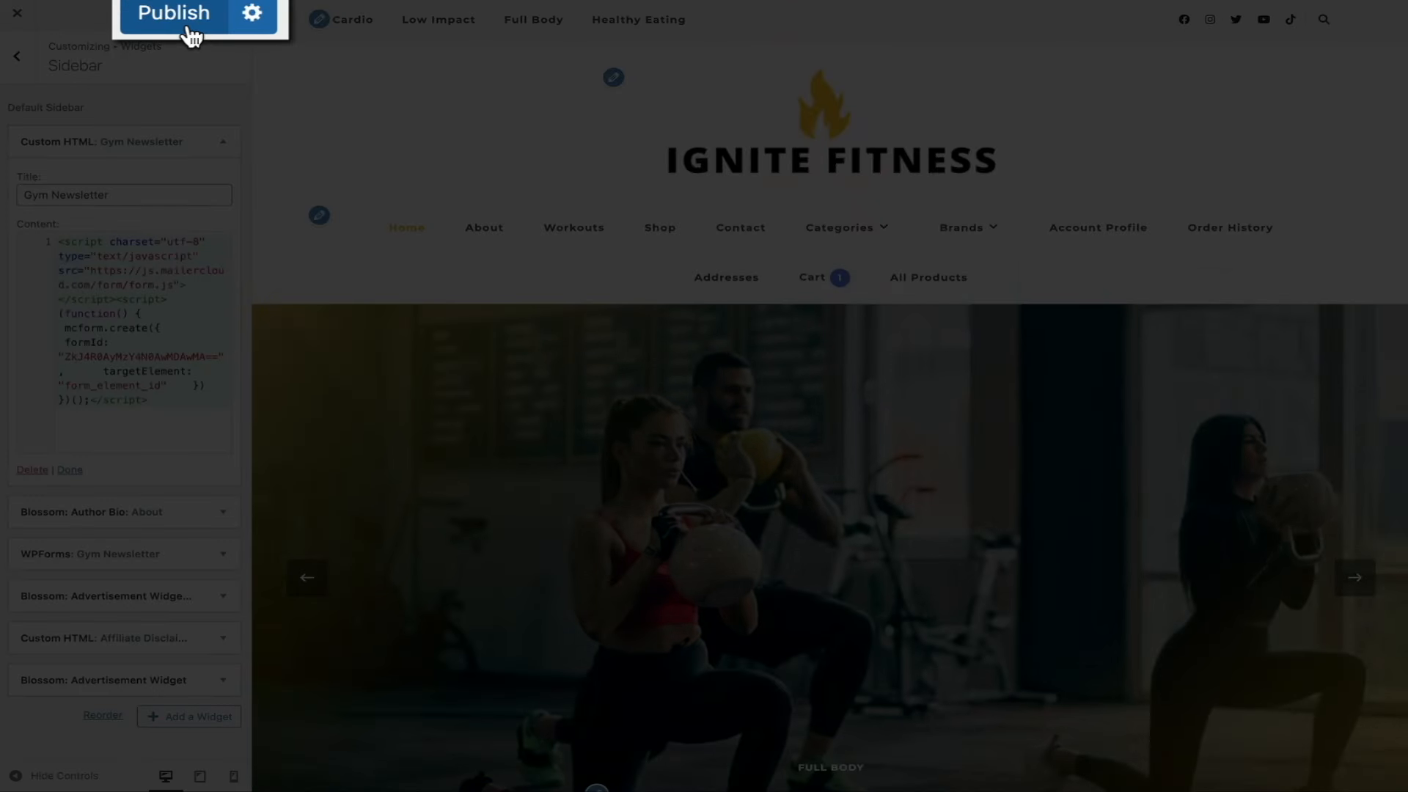
{"action": "left_click", "coordinate": [195, 18]}
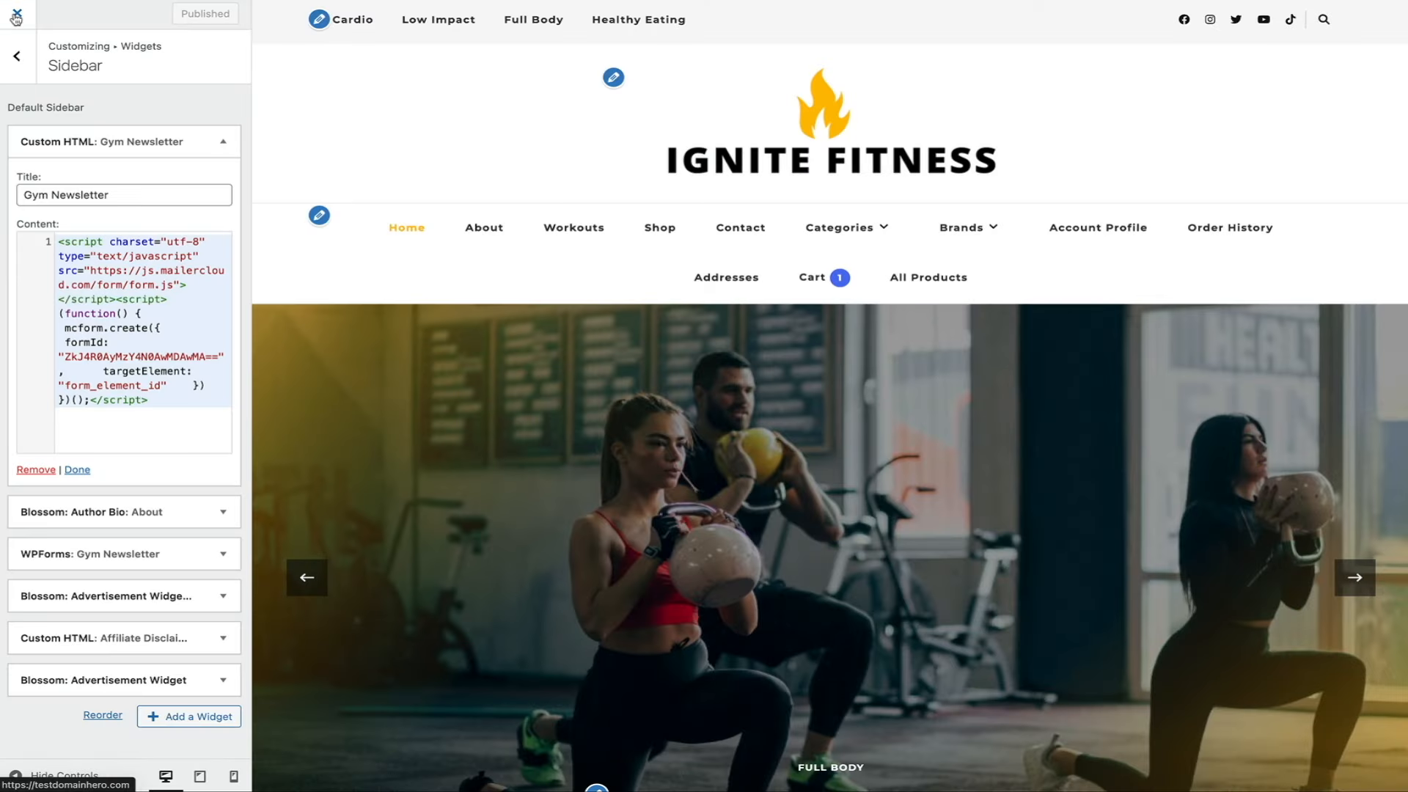
{"action": "left_click", "coordinate": [16, 18]}
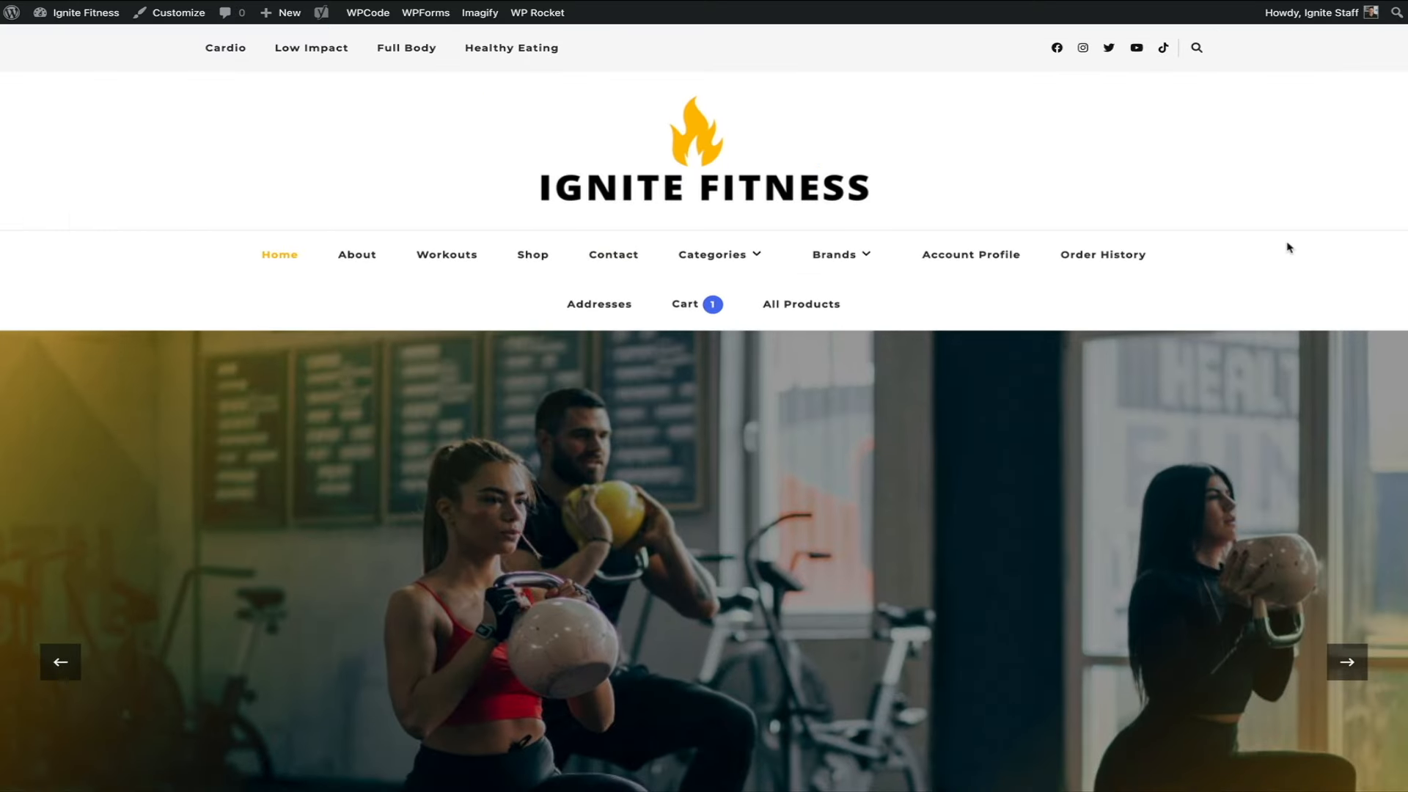
- Sign up through the homepage Gym Newsletter form using a test e-mail address and first name
{"action": "scroll", "coordinate": [1288, 247], "scroll_direction": "down", "scroll_amount": 8}
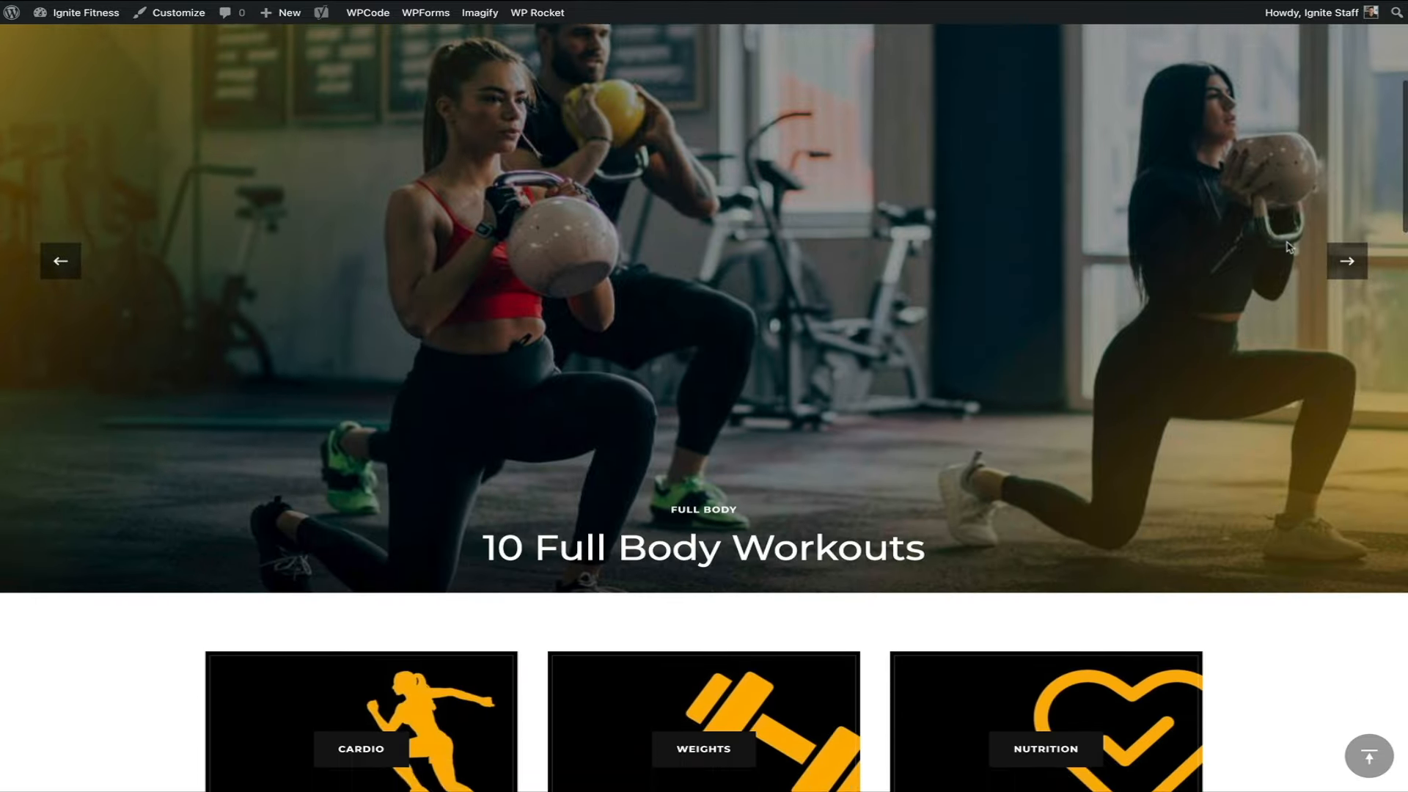
{"action": "scroll", "coordinate": [1288, 248], "scroll_direction": "down", "scroll_amount": 5}
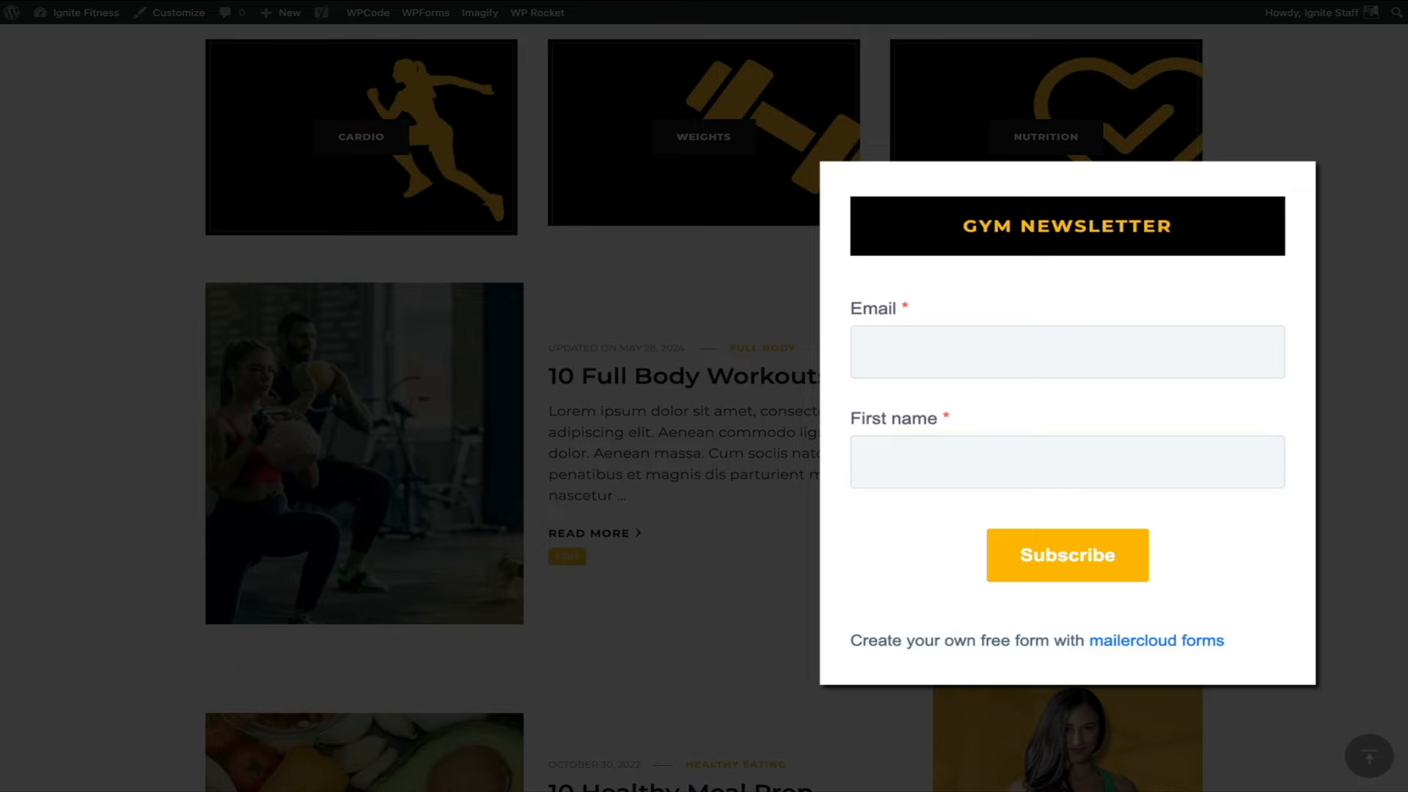
{"action": "left_click", "coordinate": [1059, 355]}
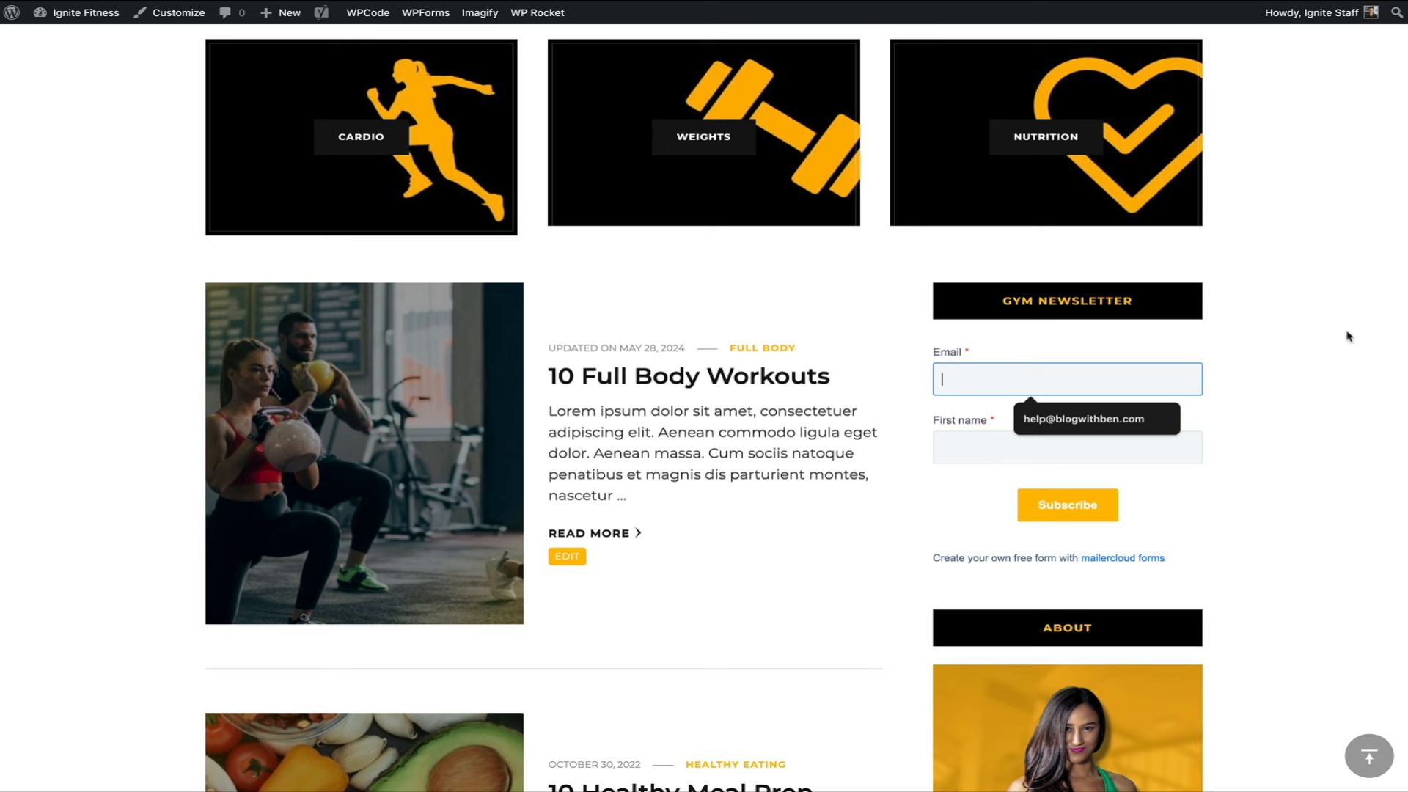
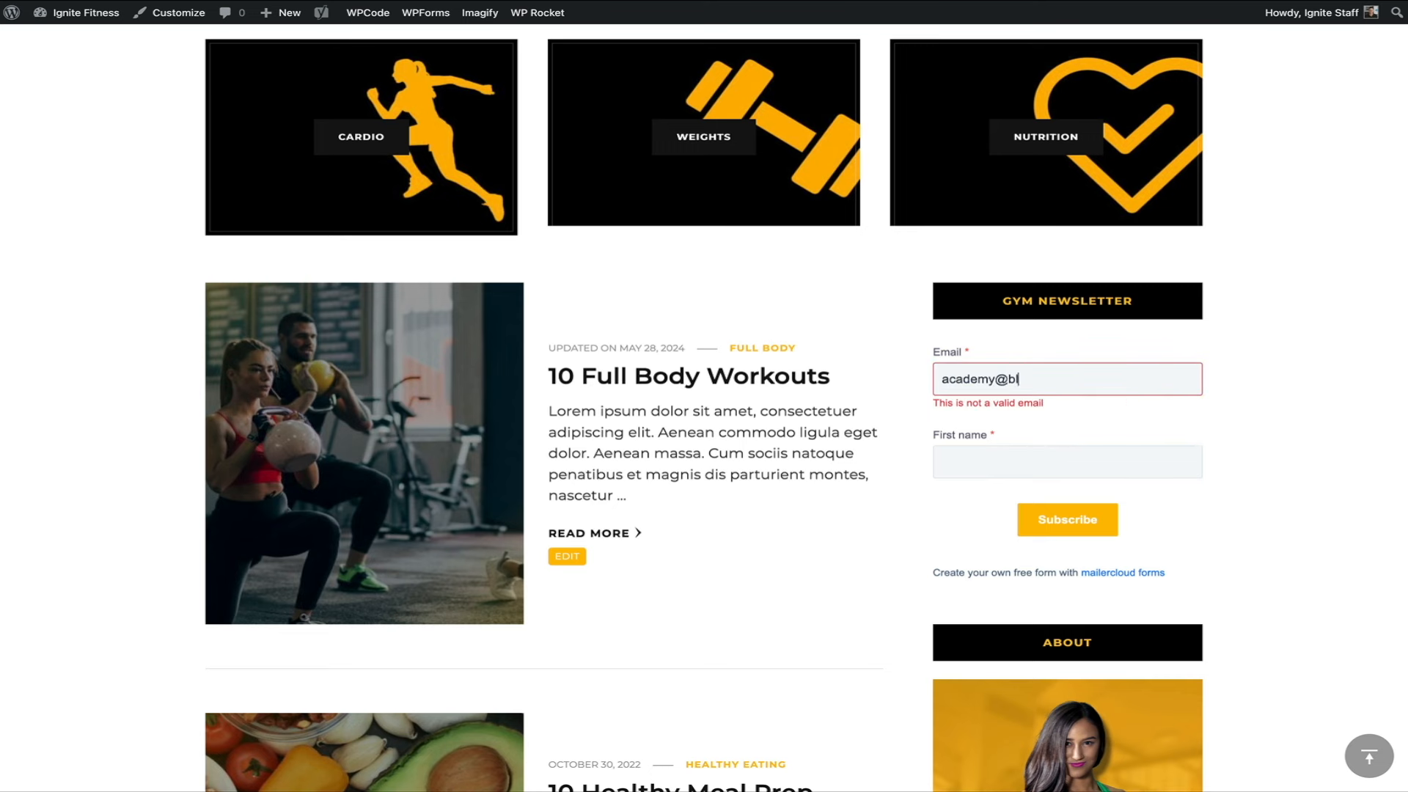
{"action": "key", "text": "Tab"}
{"action": "type", "text": "Ben"}
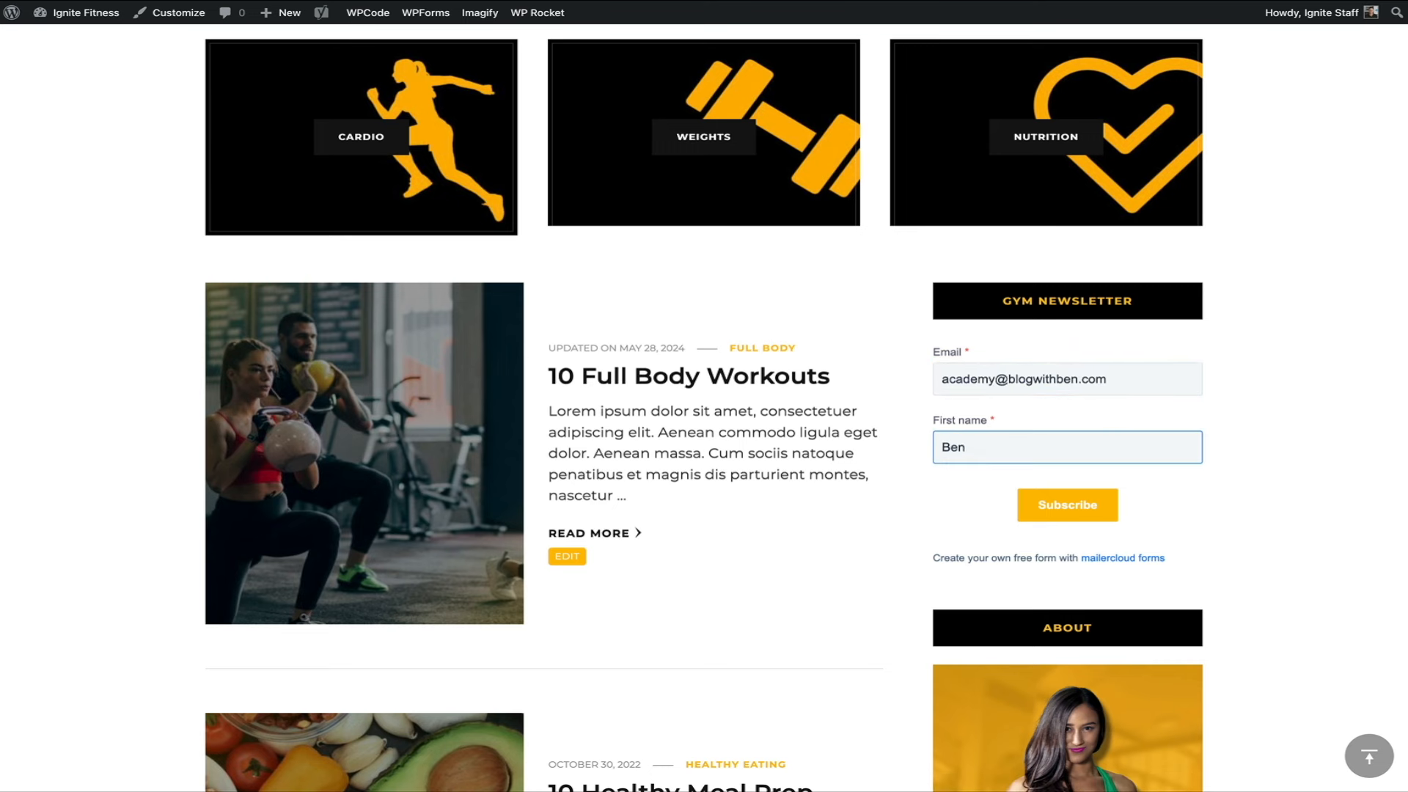
{"action": "left_click", "coordinate": [1068, 515]}
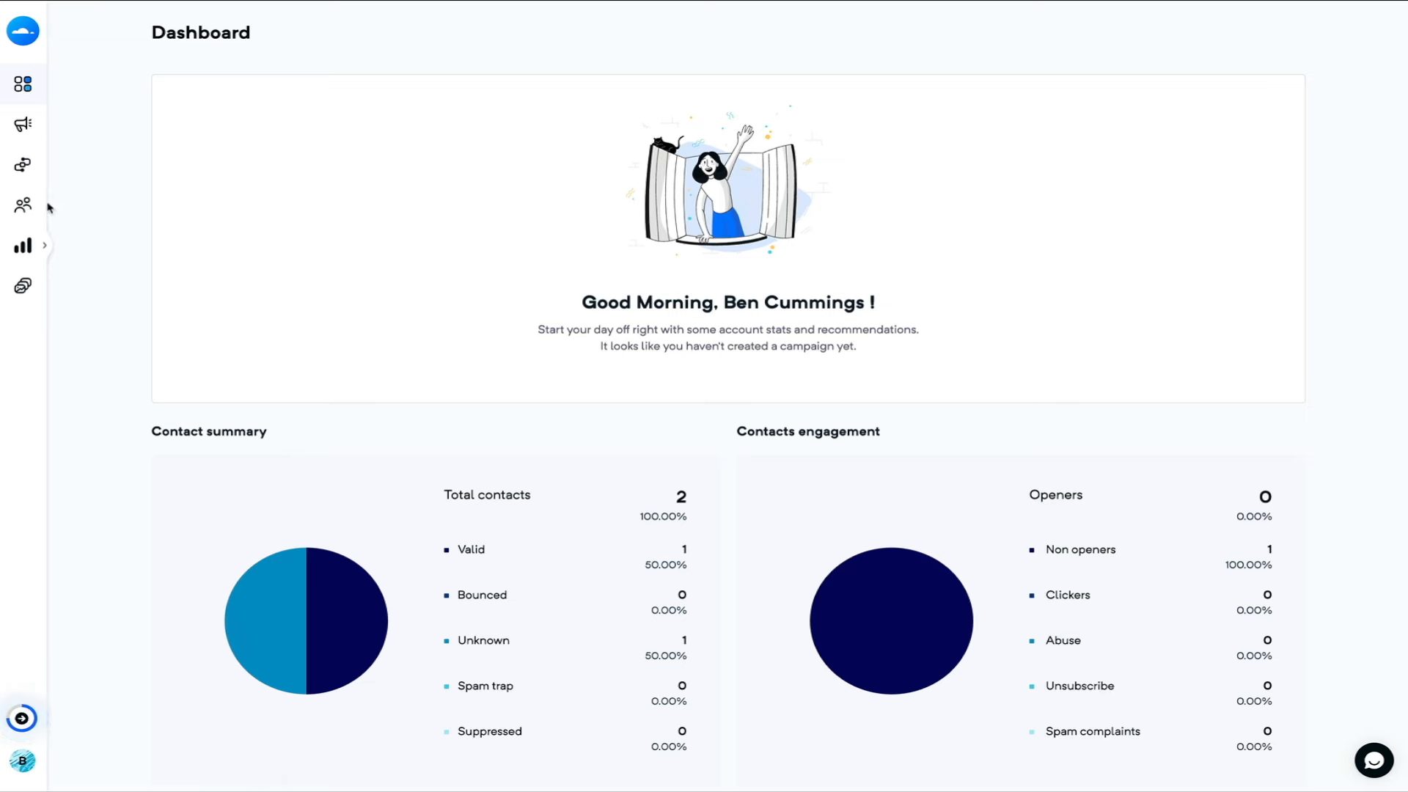
- Refresh the Blog With Ben Newsletter list under Audience > Lists and view its analytics
{"action": "mouse_move", "coordinate": [49, 207]}
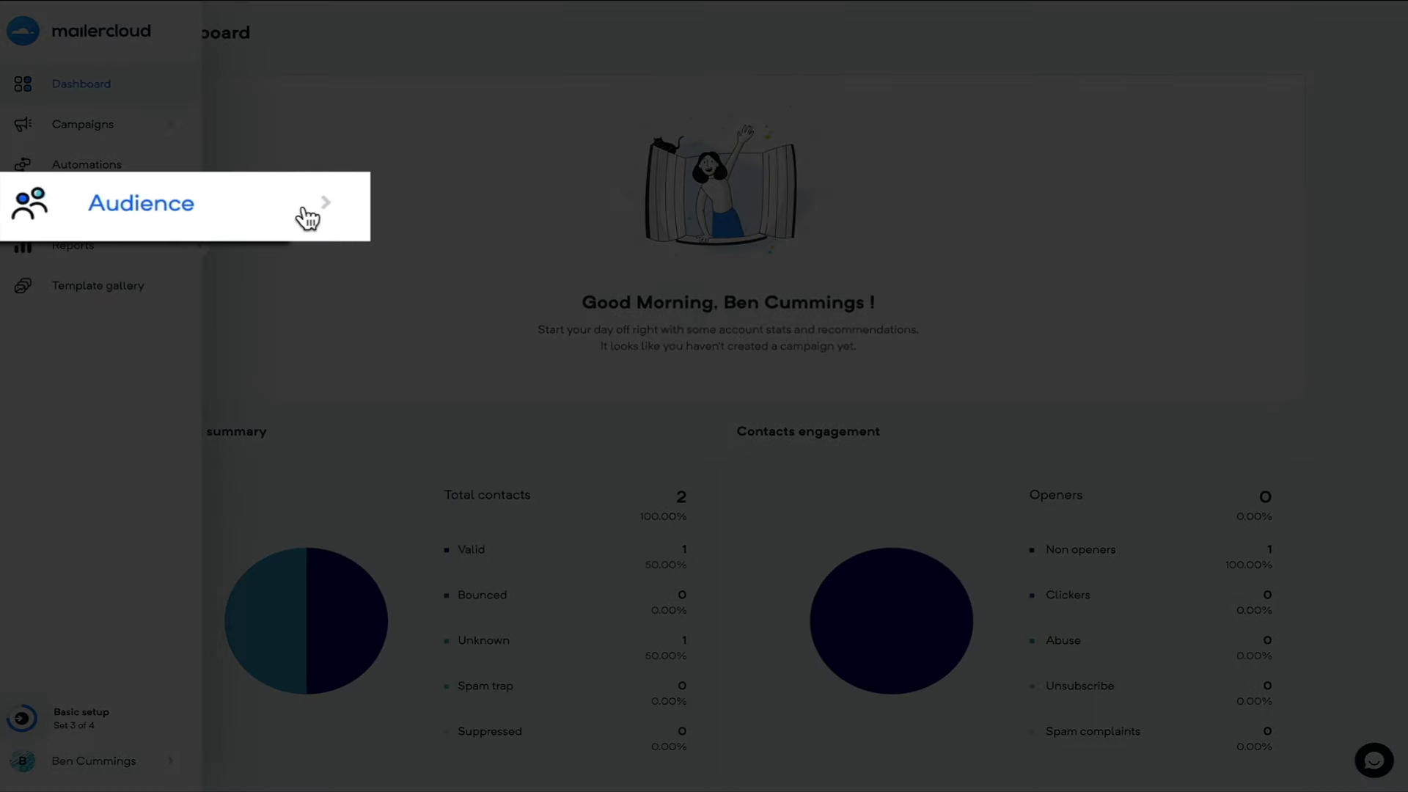
{"action": "left_click", "coordinate": [308, 212]}
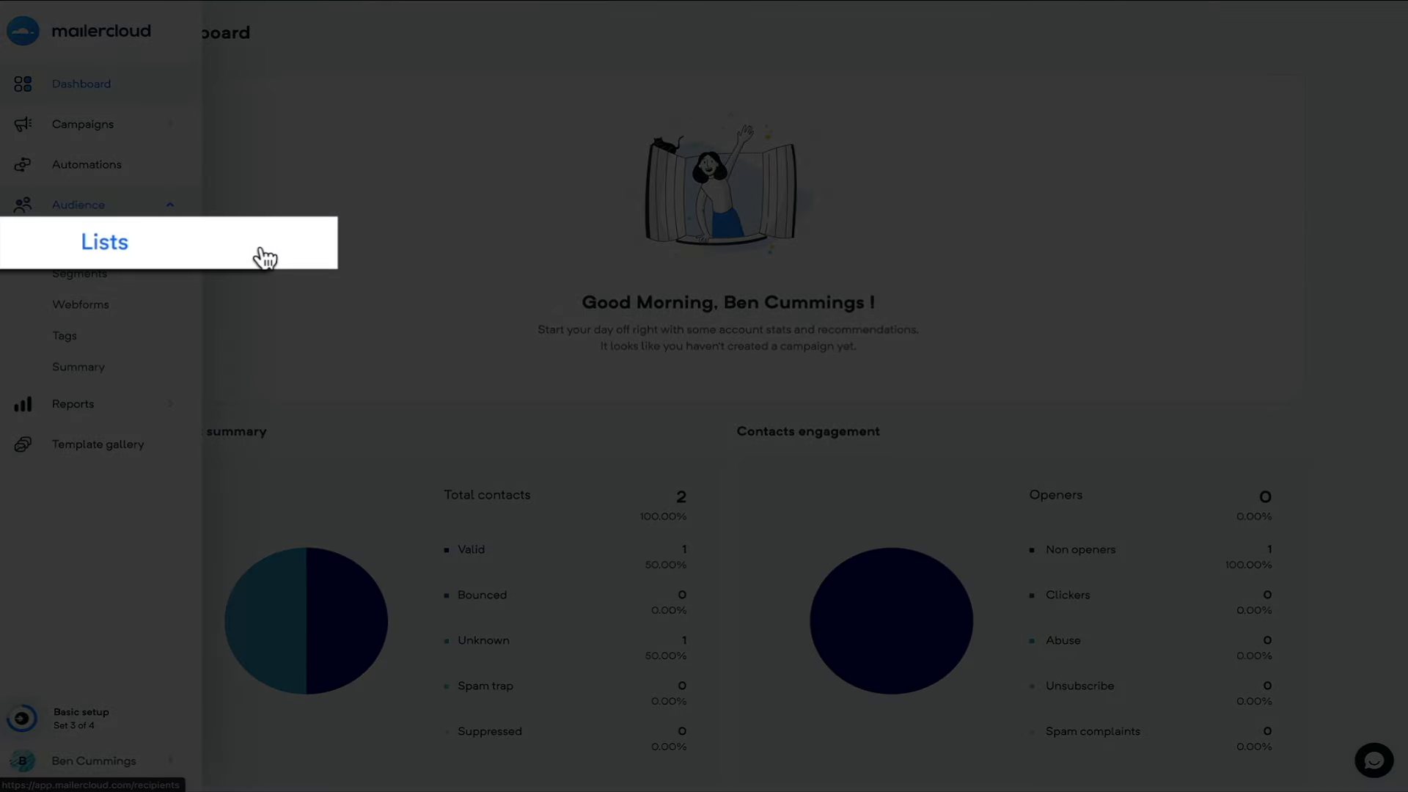
{"action": "left_click", "coordinate": [265, 258]}
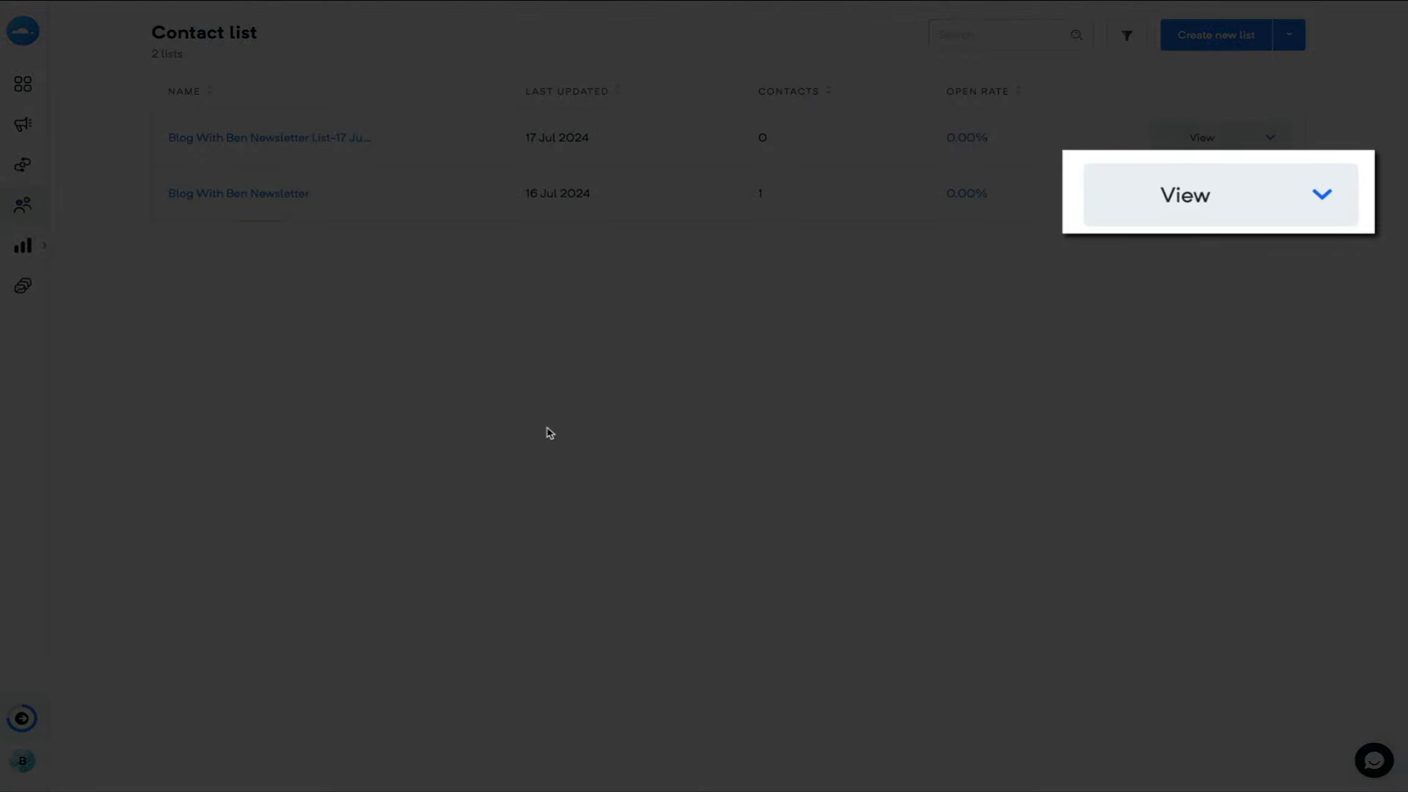
{"action": "left_click", "coordinate": [1274, 195]}
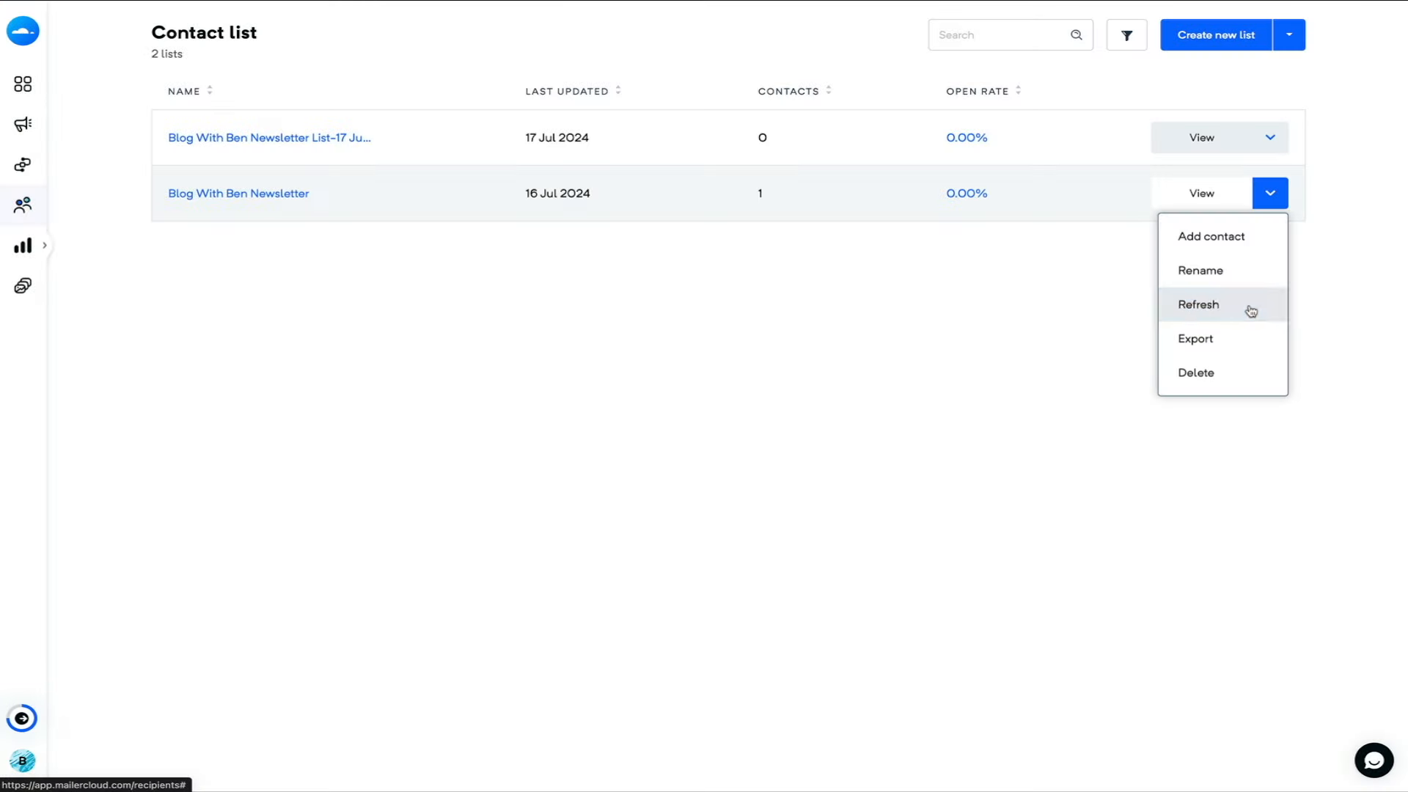
{"action": "left_click", "coordinate": [1249, 311]}
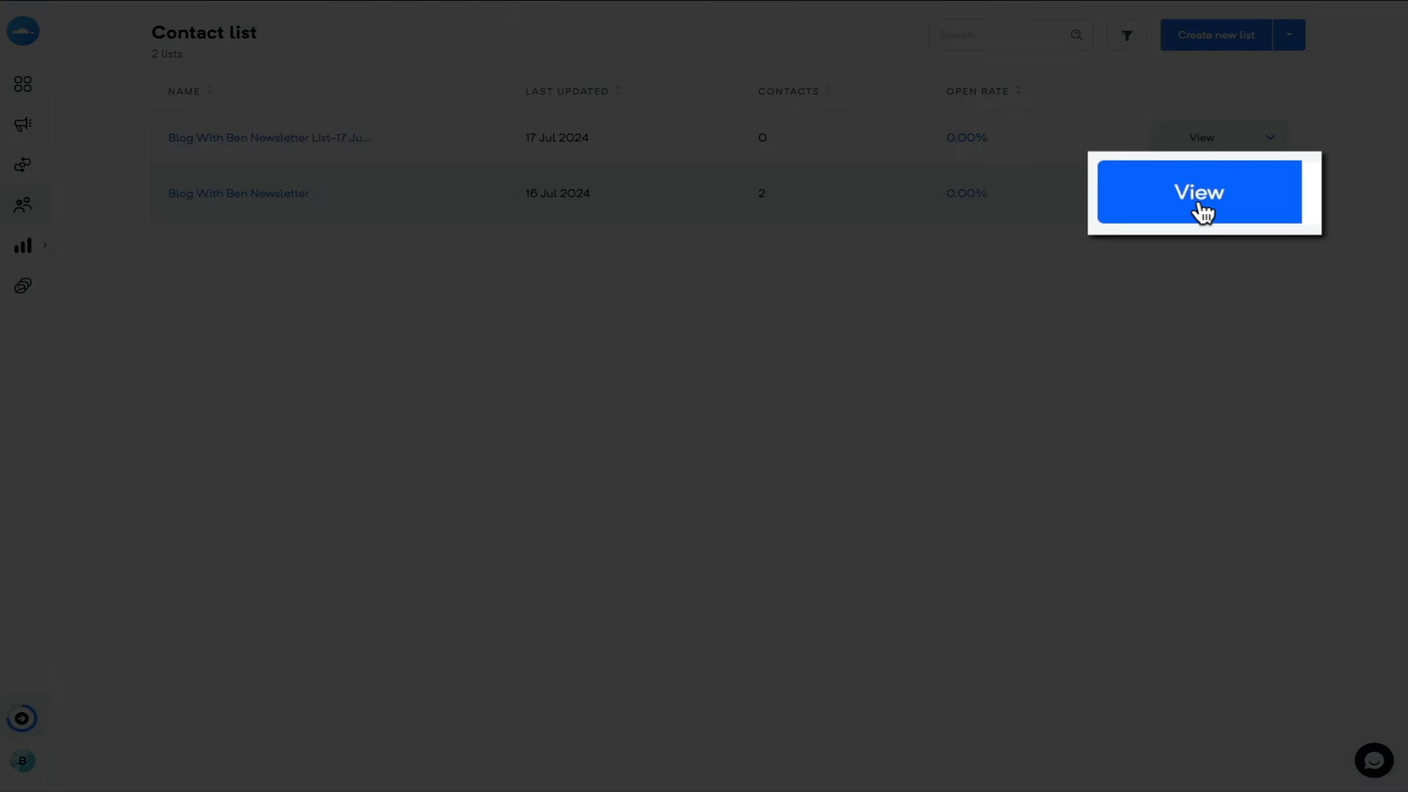
{"action": "left_click", "coordinate": [1202, 194]}
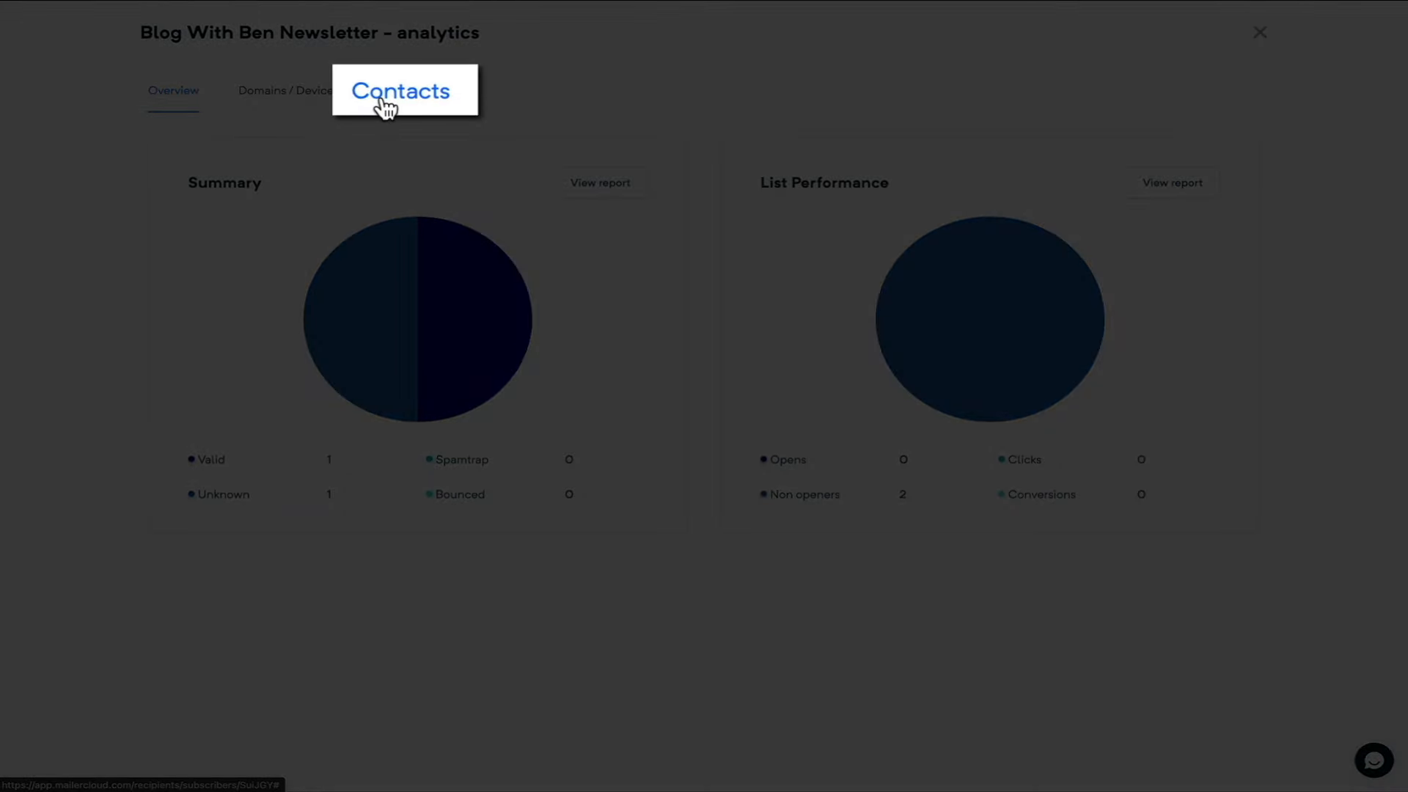
- Confirm the new subscriber in the list's Contacts, then return to the dashboard showing 3 contacts
{"action": "left_click", "coordinate": [382, 100]}
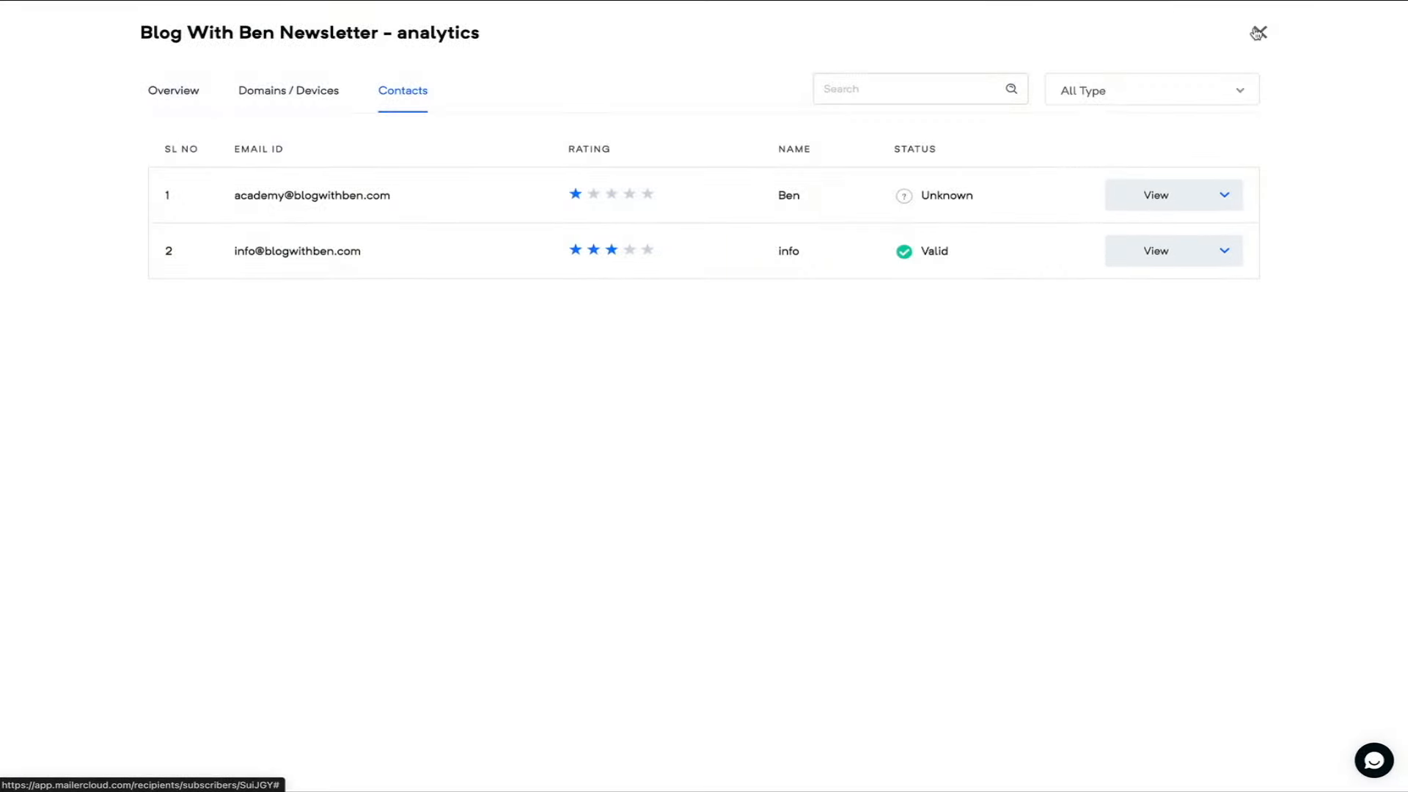
{"action": "left_click", "coordinate": [1257, 33]}
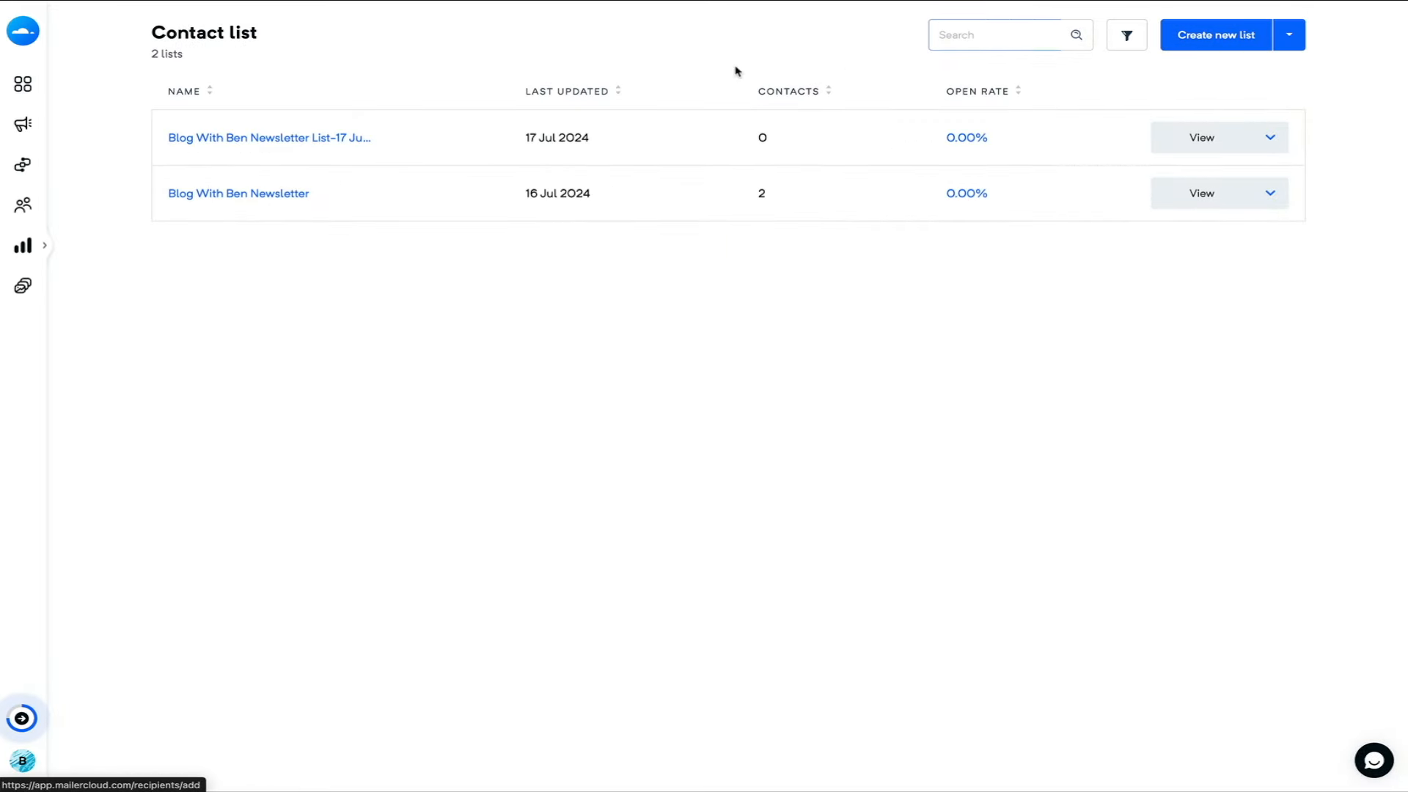
{"action": "left_click", "coordinate": [16, 85]}
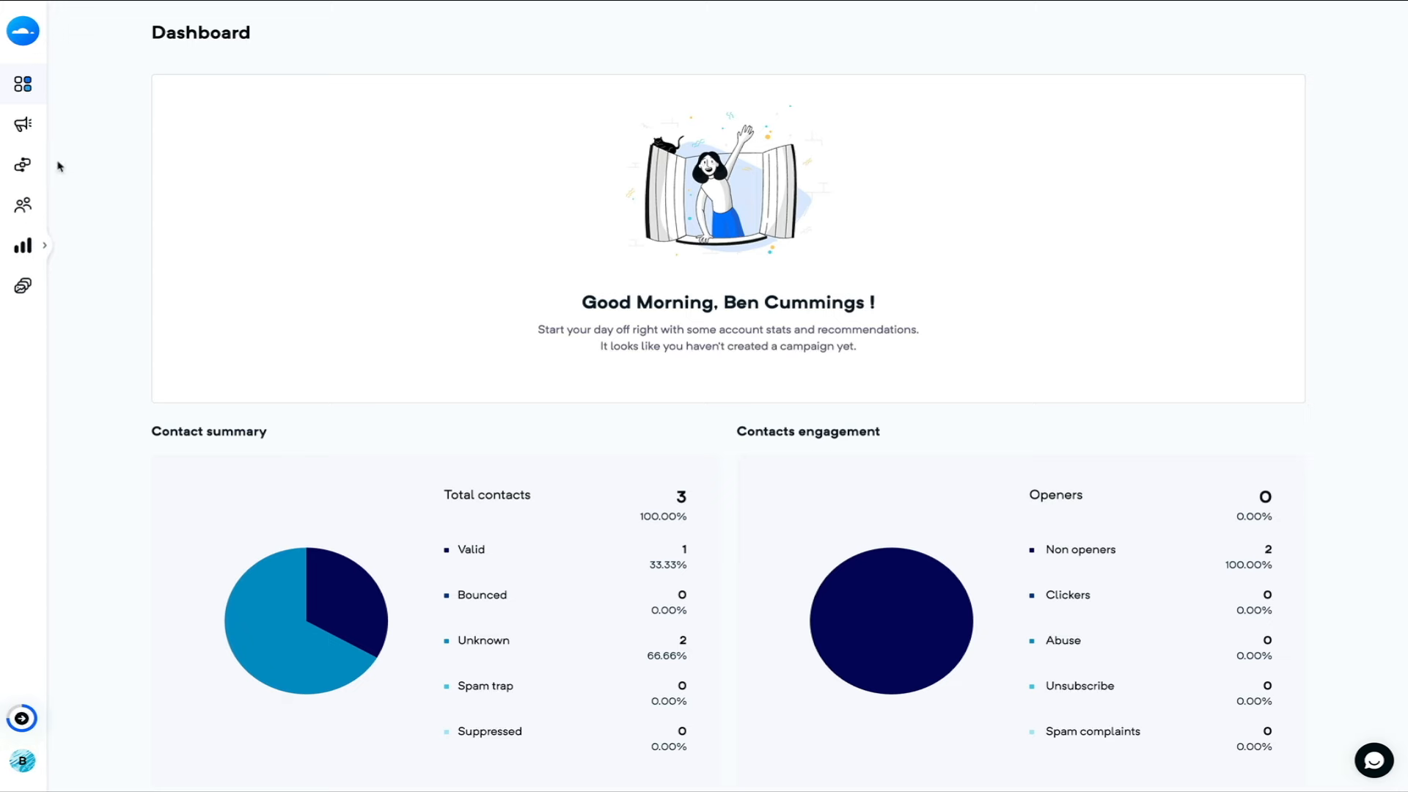
- Go to the Automations page, which shows 0 automations
{"action": "mouse_move", "coordinate": [22, 166]}
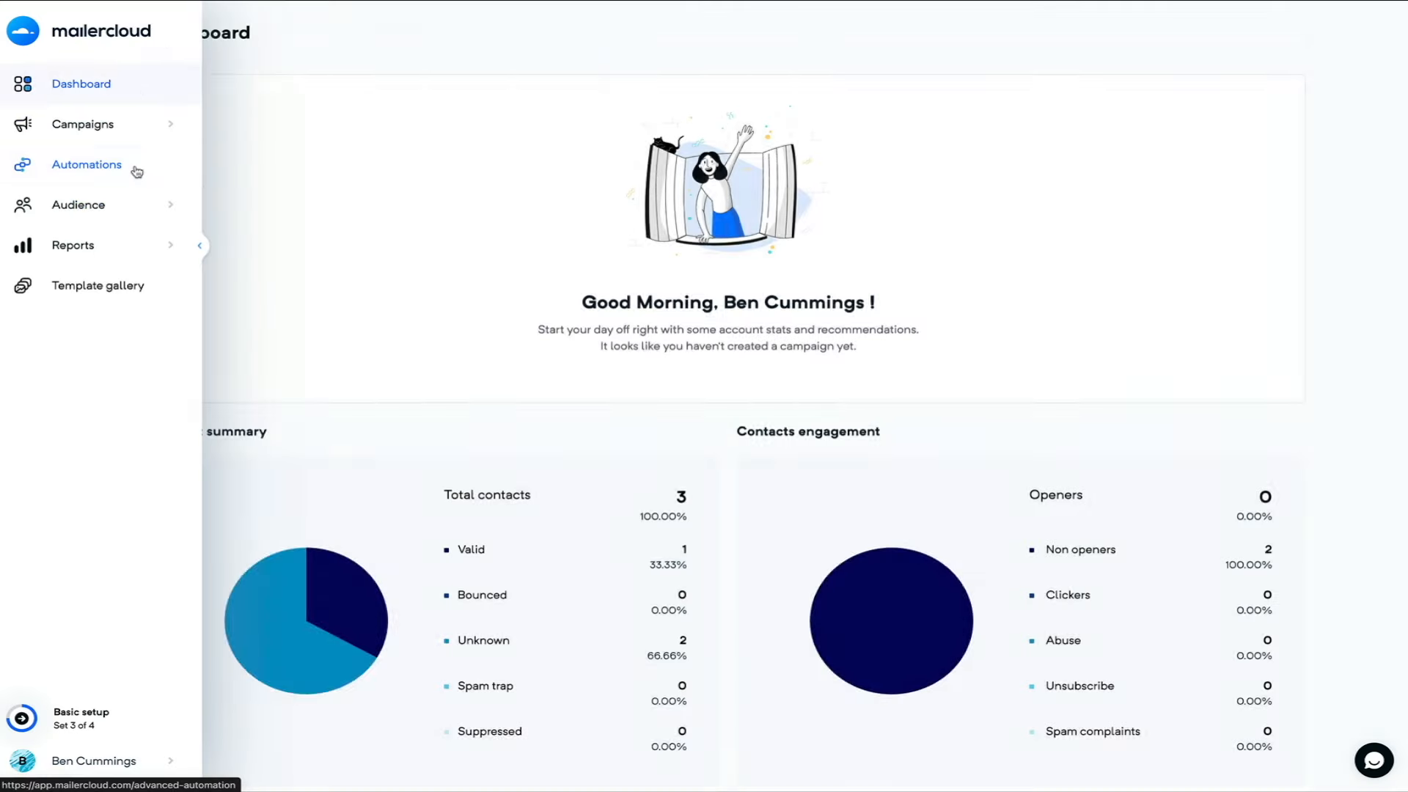
{"action": "left_click", "coordinate": [135, 170]}
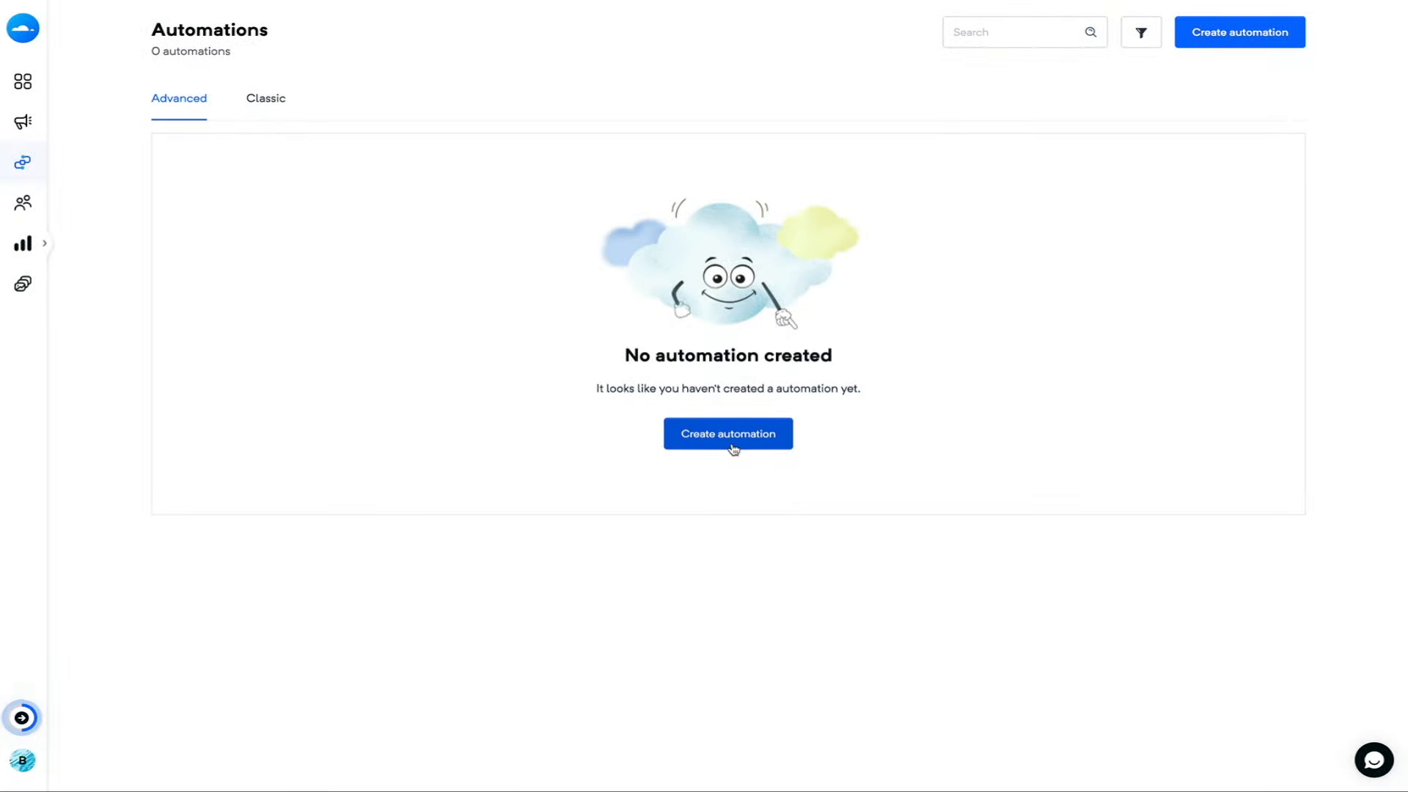
- Create an Advanced automation named 'Blog With Ben Welcome Email'
{"action": "left_click", "coordinate": [733, 443]}
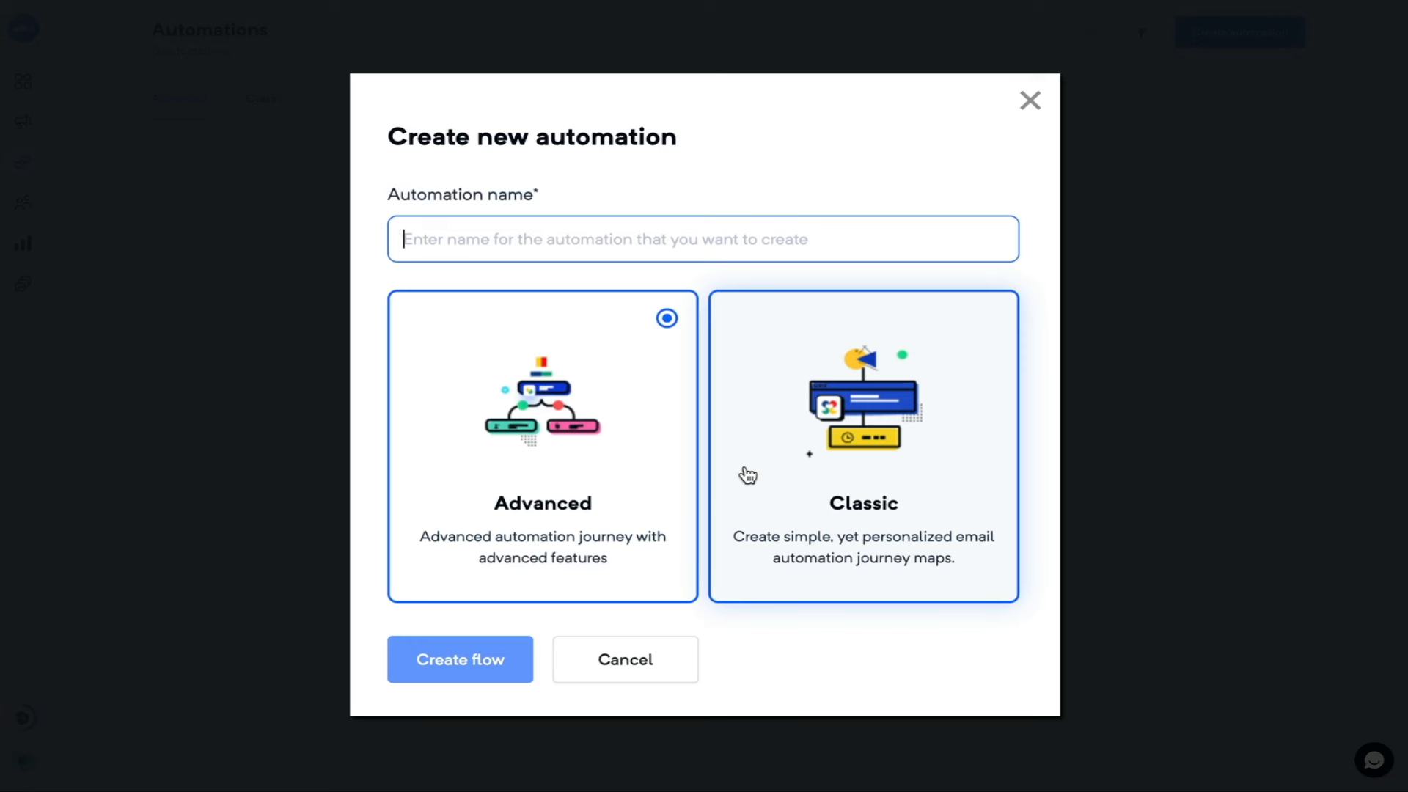
{"action": "type", "text": "Blog With"}
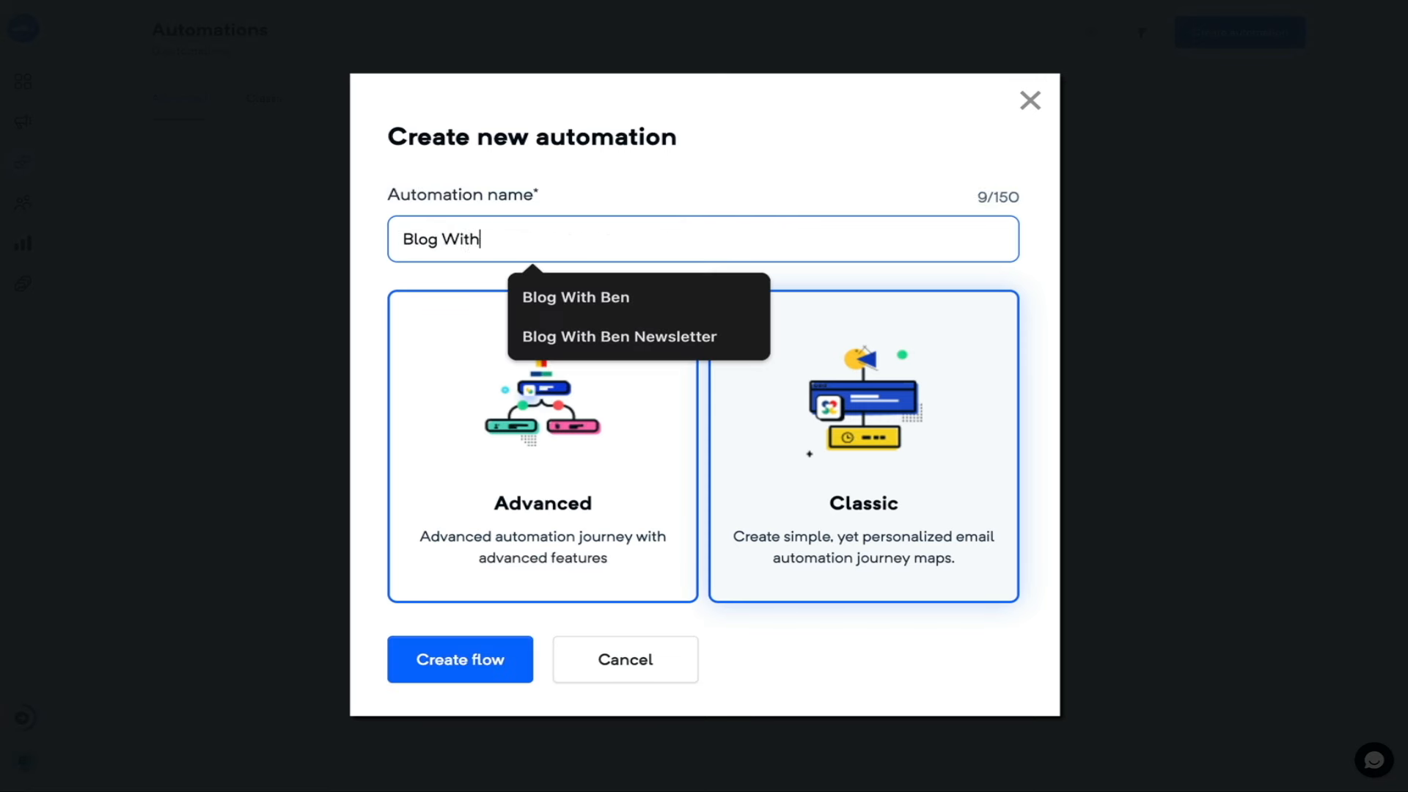
{"action": "type", "text": " Ben Welcome"}
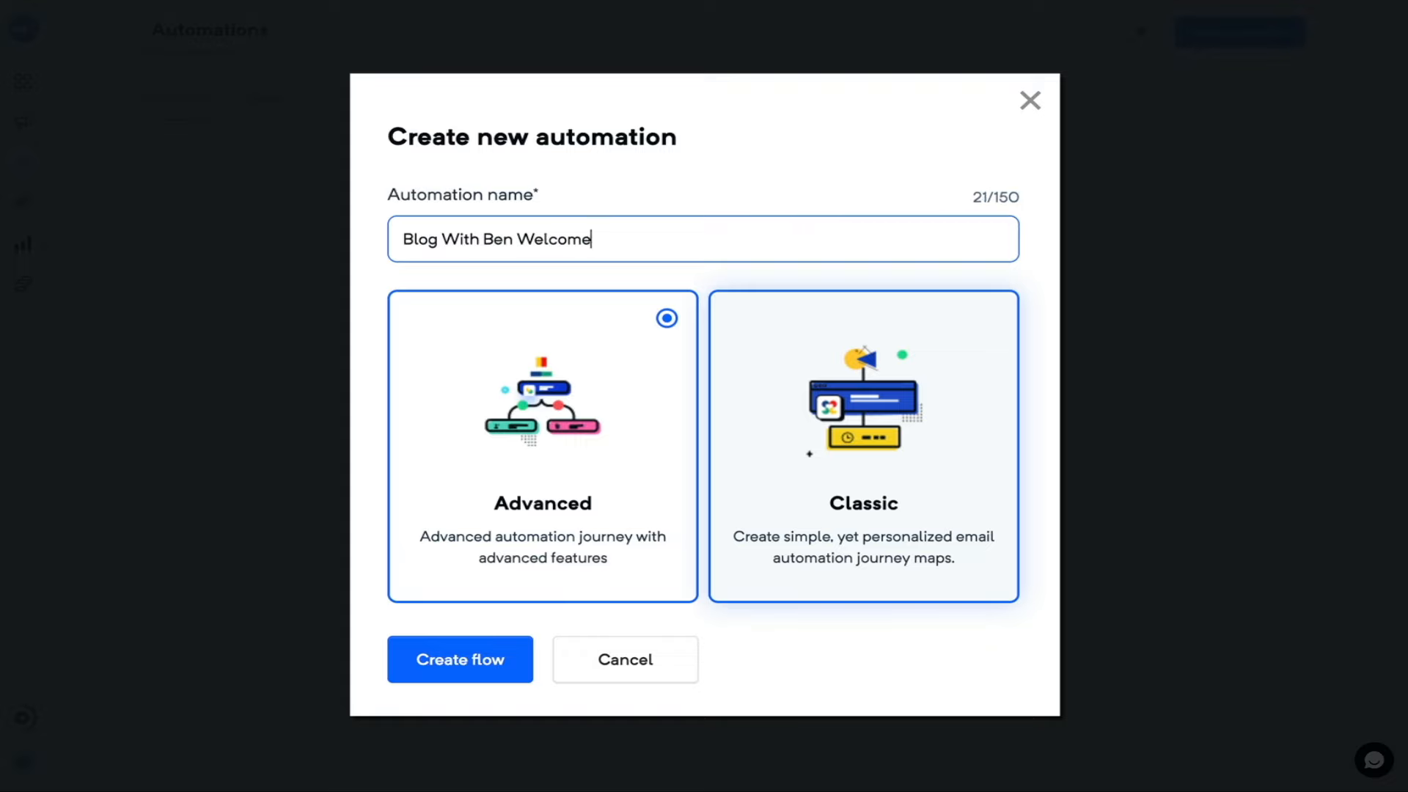
{"action": "type", "text": " Email"}
{"action": "left_click", "coordinate": [461, 676]}
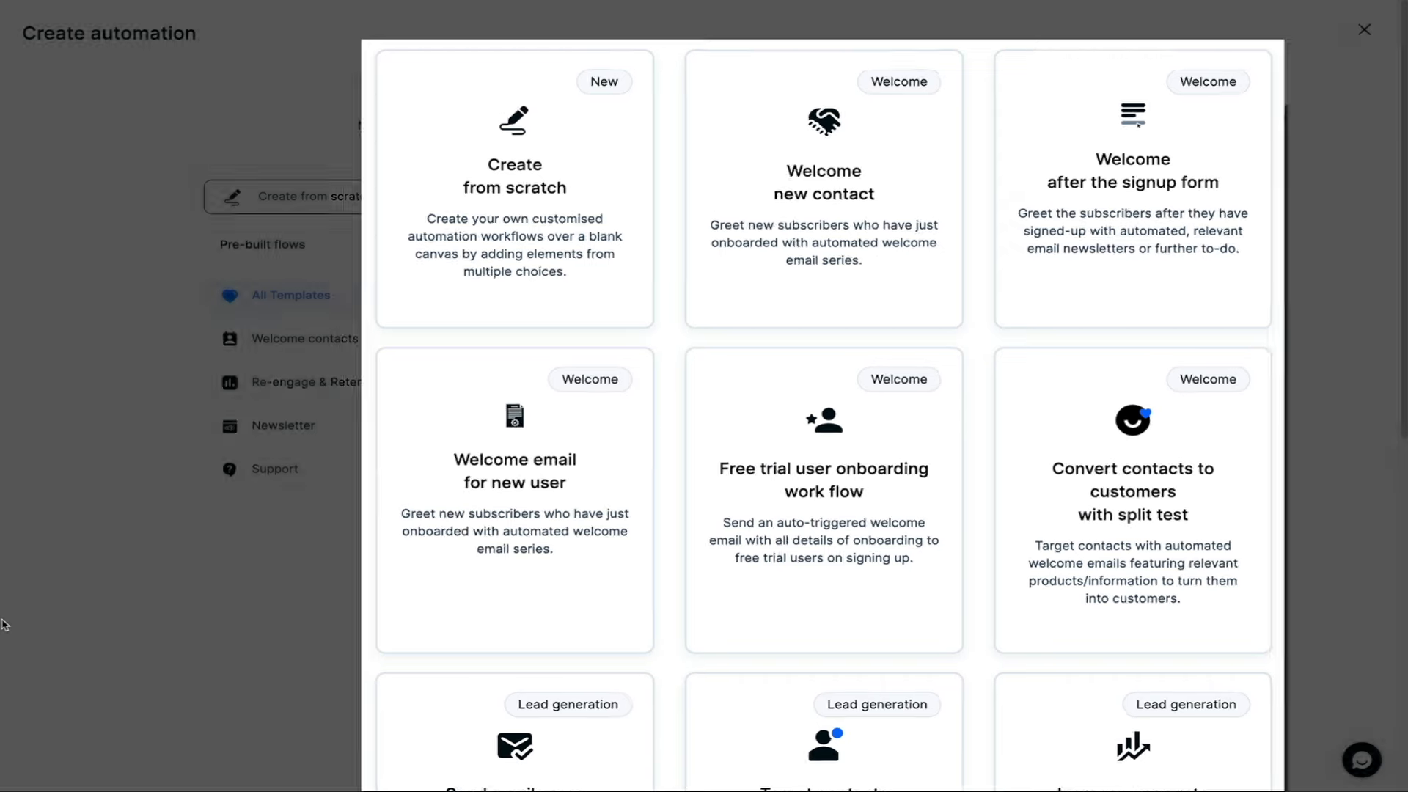
- Start the workflow from scratch instead of a pre-built template
{"action": "scroll", "coordinate": [286, 641], "scroll_direction": "down", "scroll_amount": 3}
{"action": "scroll", "coordinate": [286, 641], "scroll_direction": "down", "scroll_amount": 4}
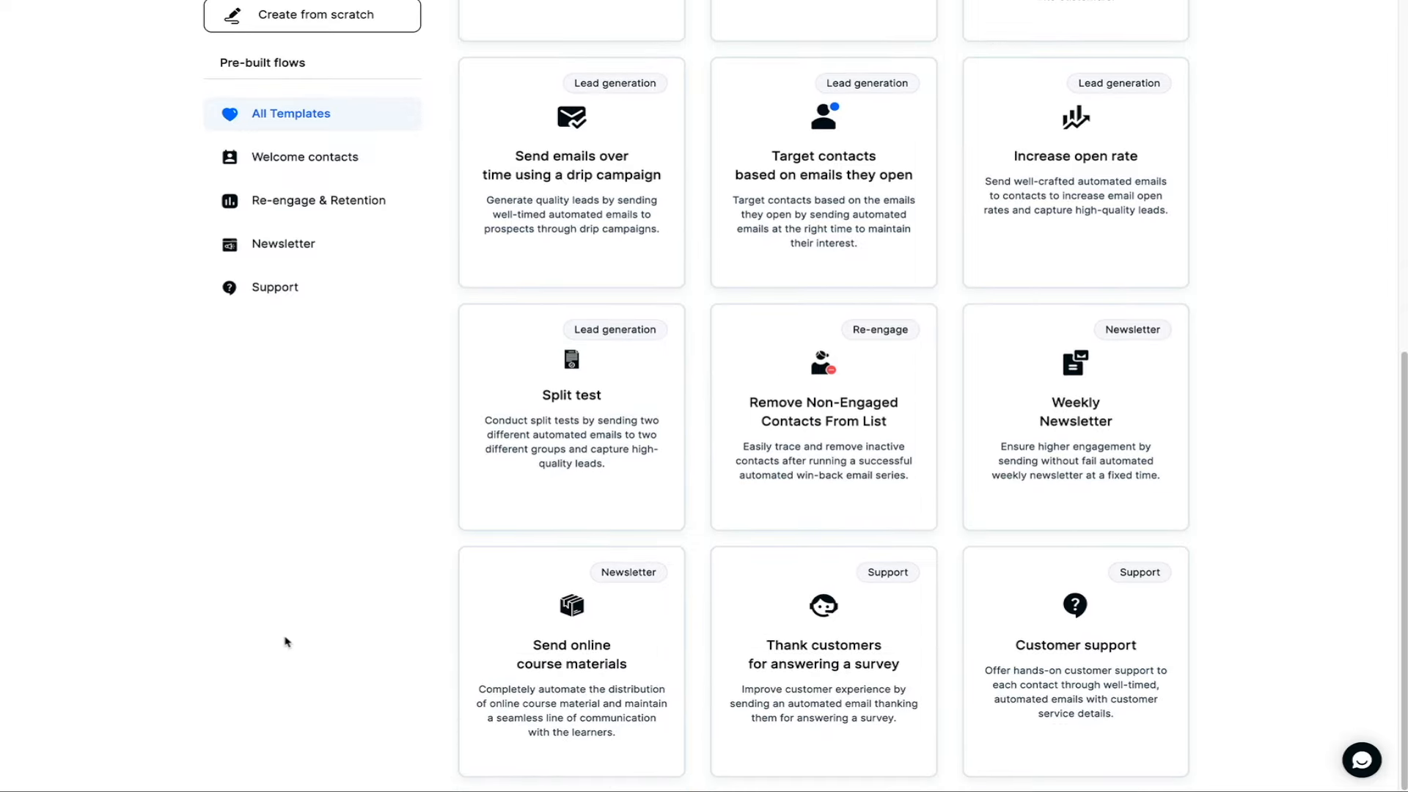
{"action": "scroll", "coordinate": [286, 641], "scroll_direction": "up", "scroll_amount": 8}
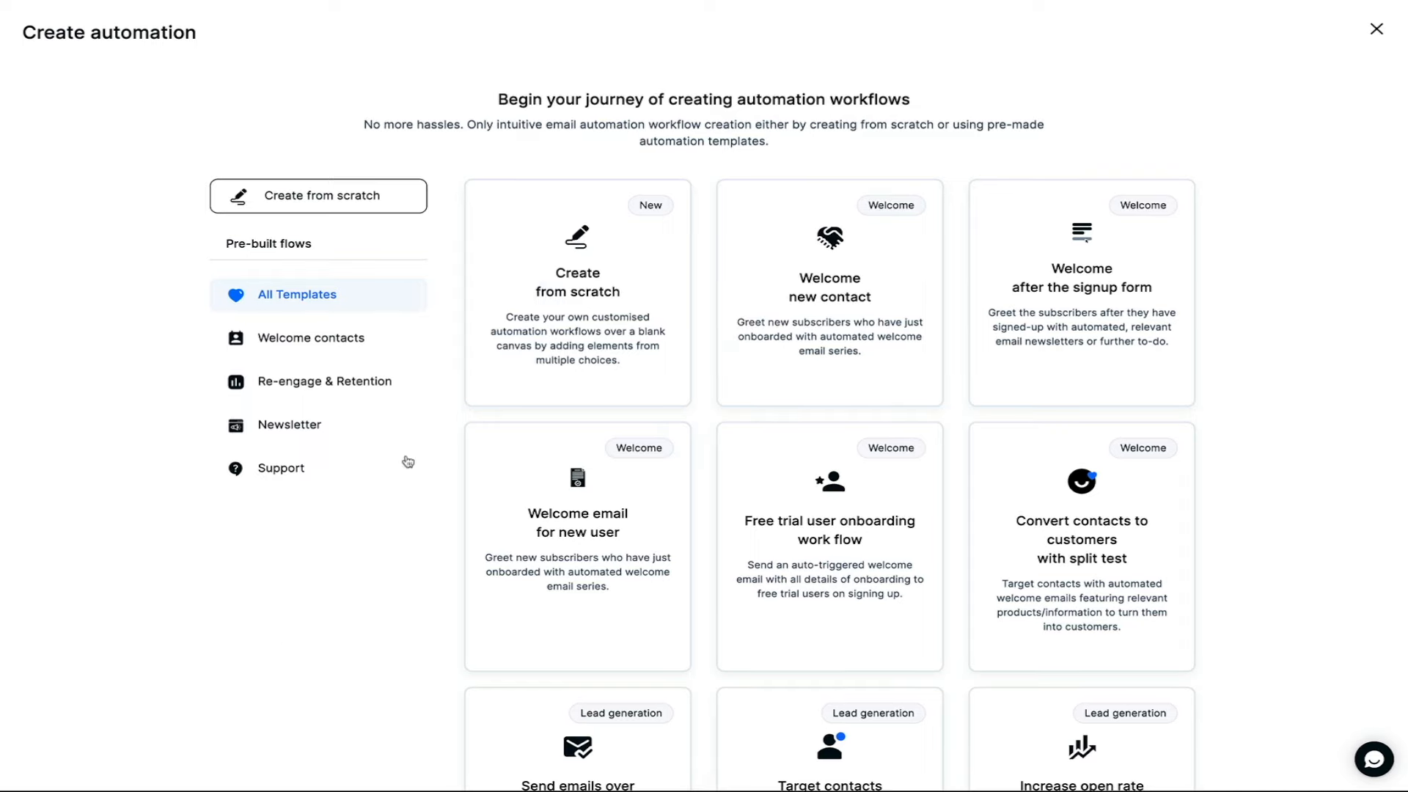
{"action": "mouse_move", "coordinate": [576, 369]}
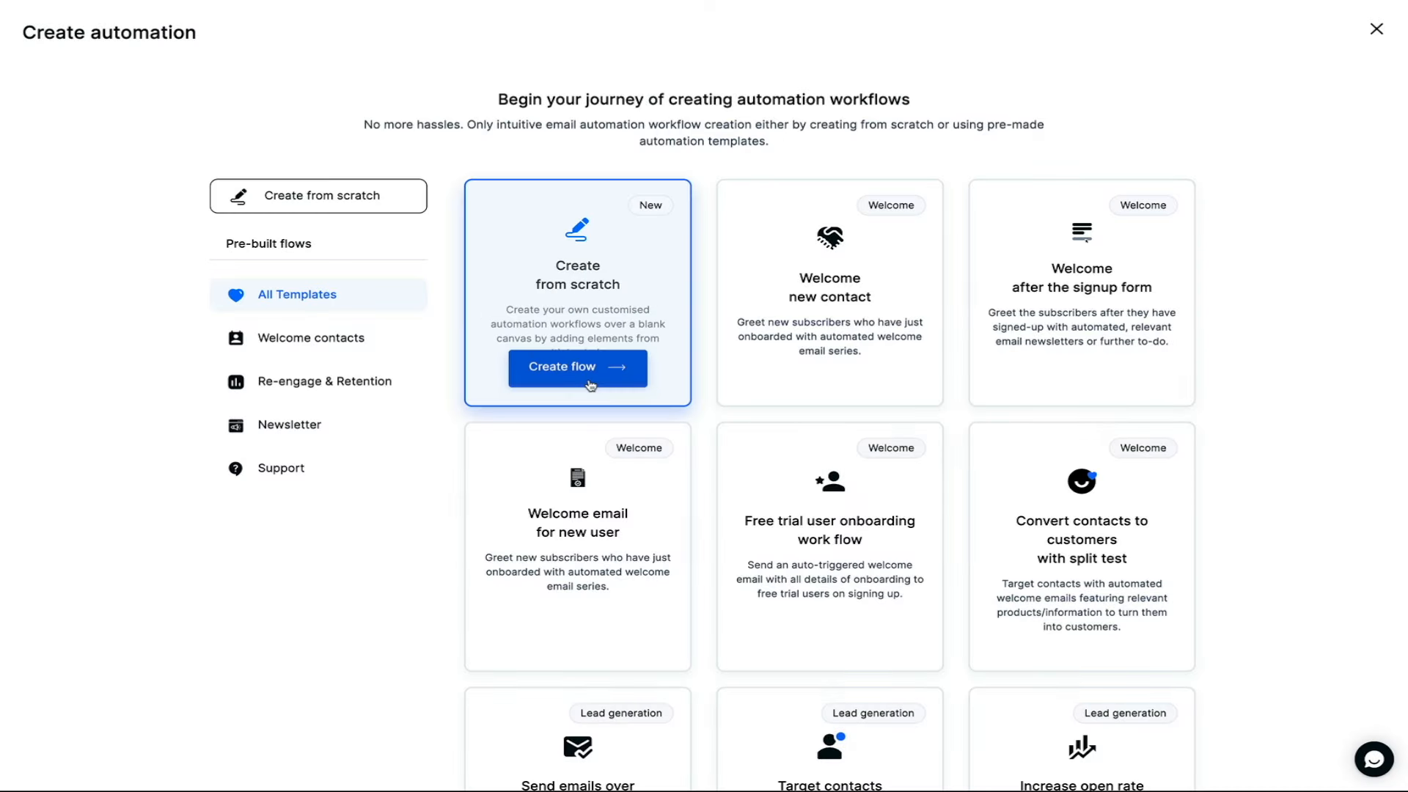
{"action": "left_click", "coordinate": [590, 385]}
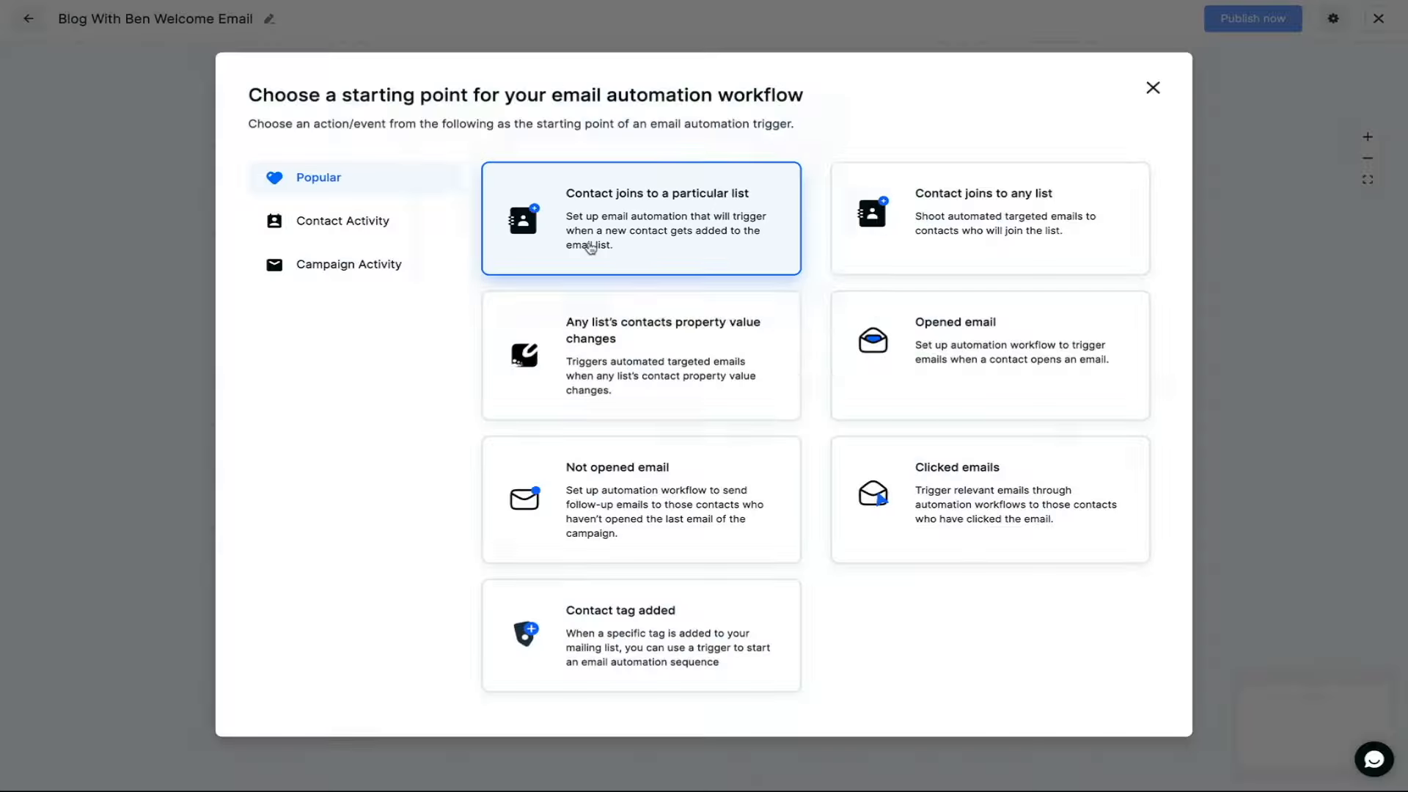
- Trigger the workflow when a contact joins the Blog With Ben Newsletter list, including imported contacts
{"action": "left_click", "coordinate": [586, 246]}
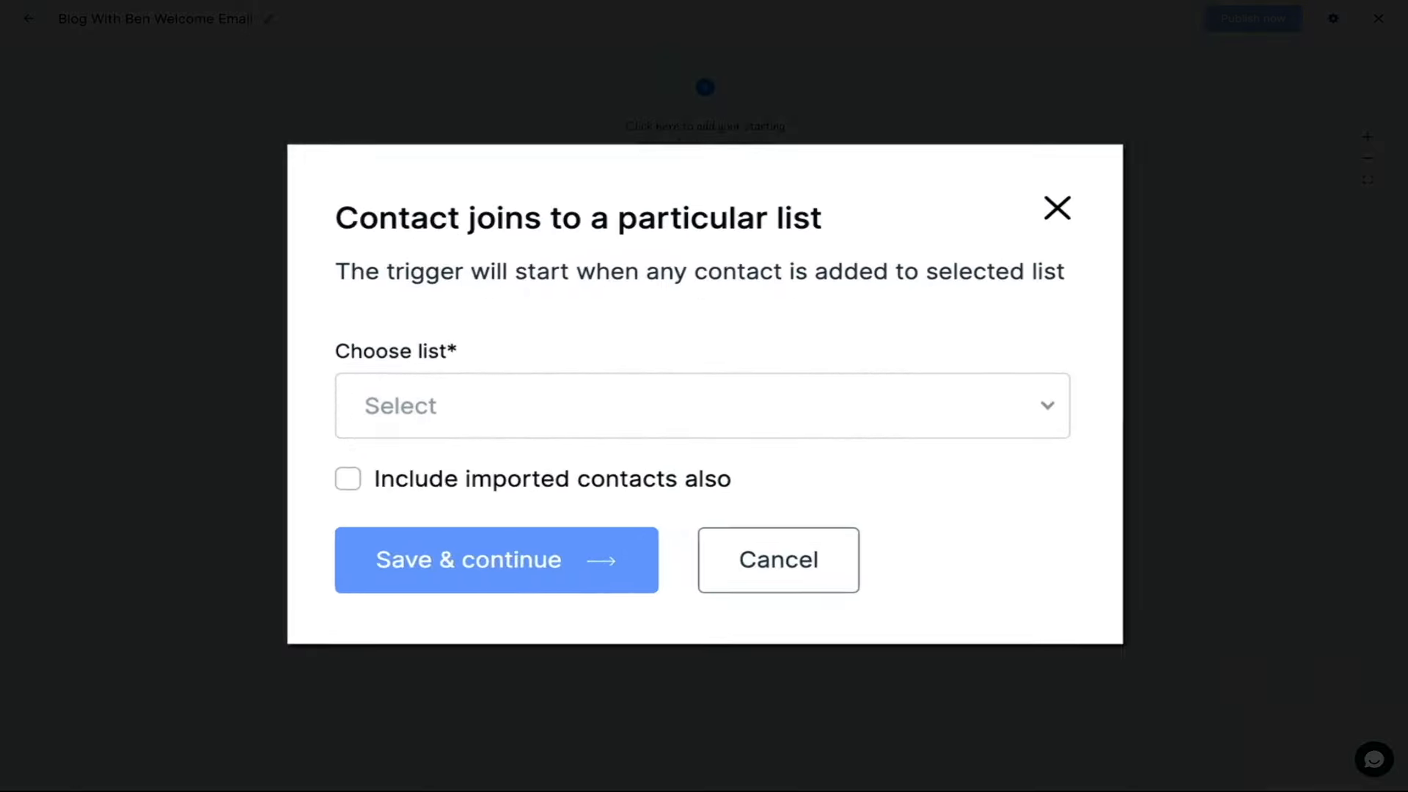
{"action": "left_click", "coordinate": [882, 402]}
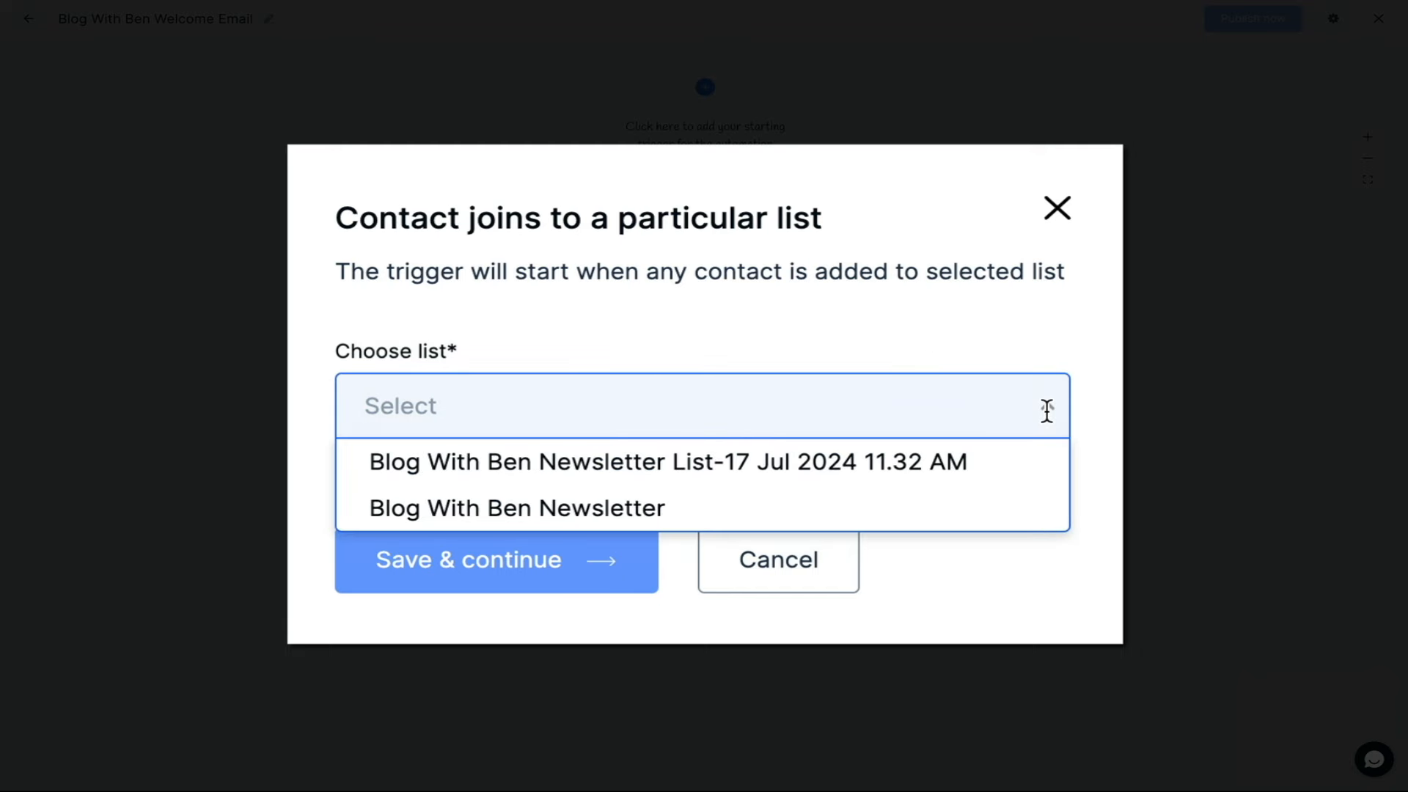
{"action": "left_click", "coordinate": [696, 517]}
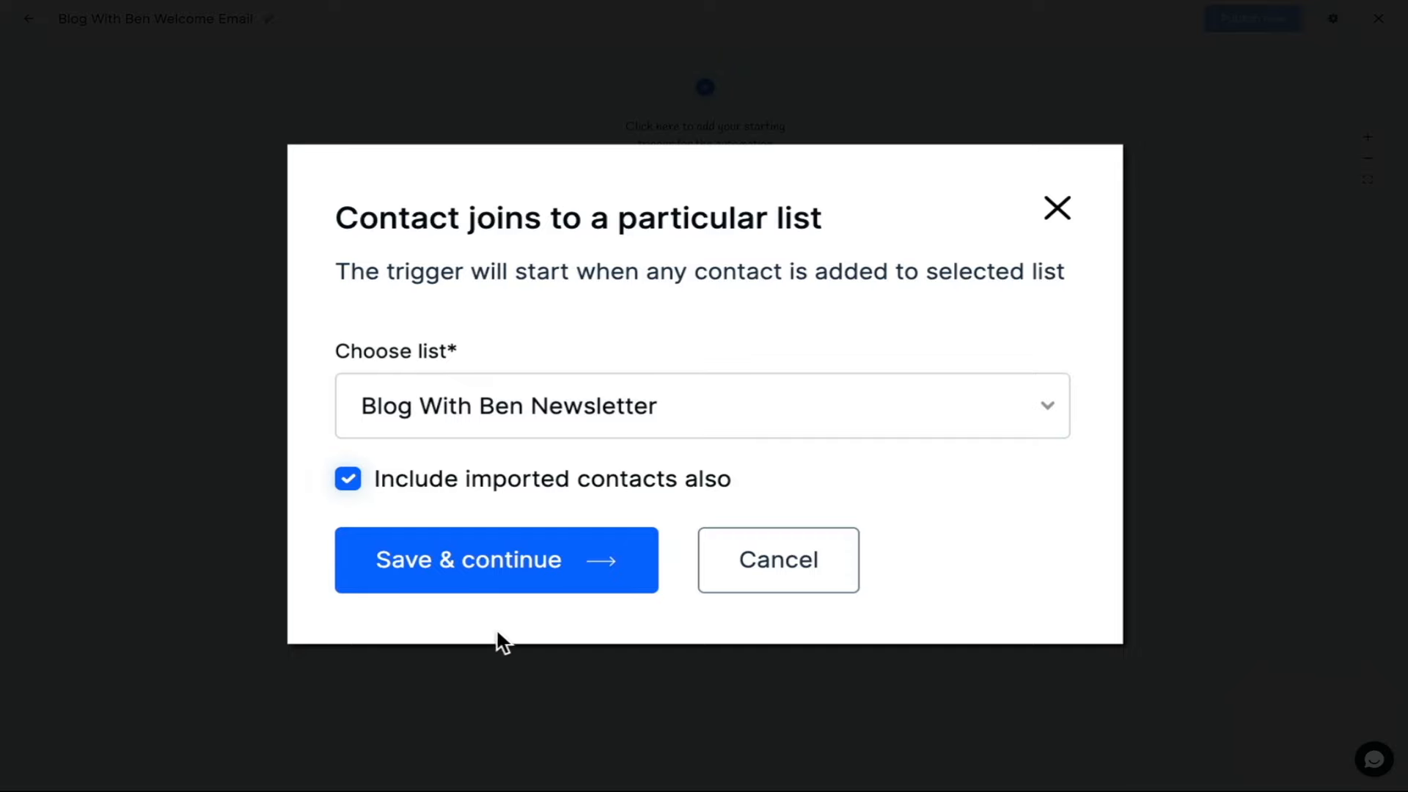
{"action": "left_click", "coordinate": [482, 587]}
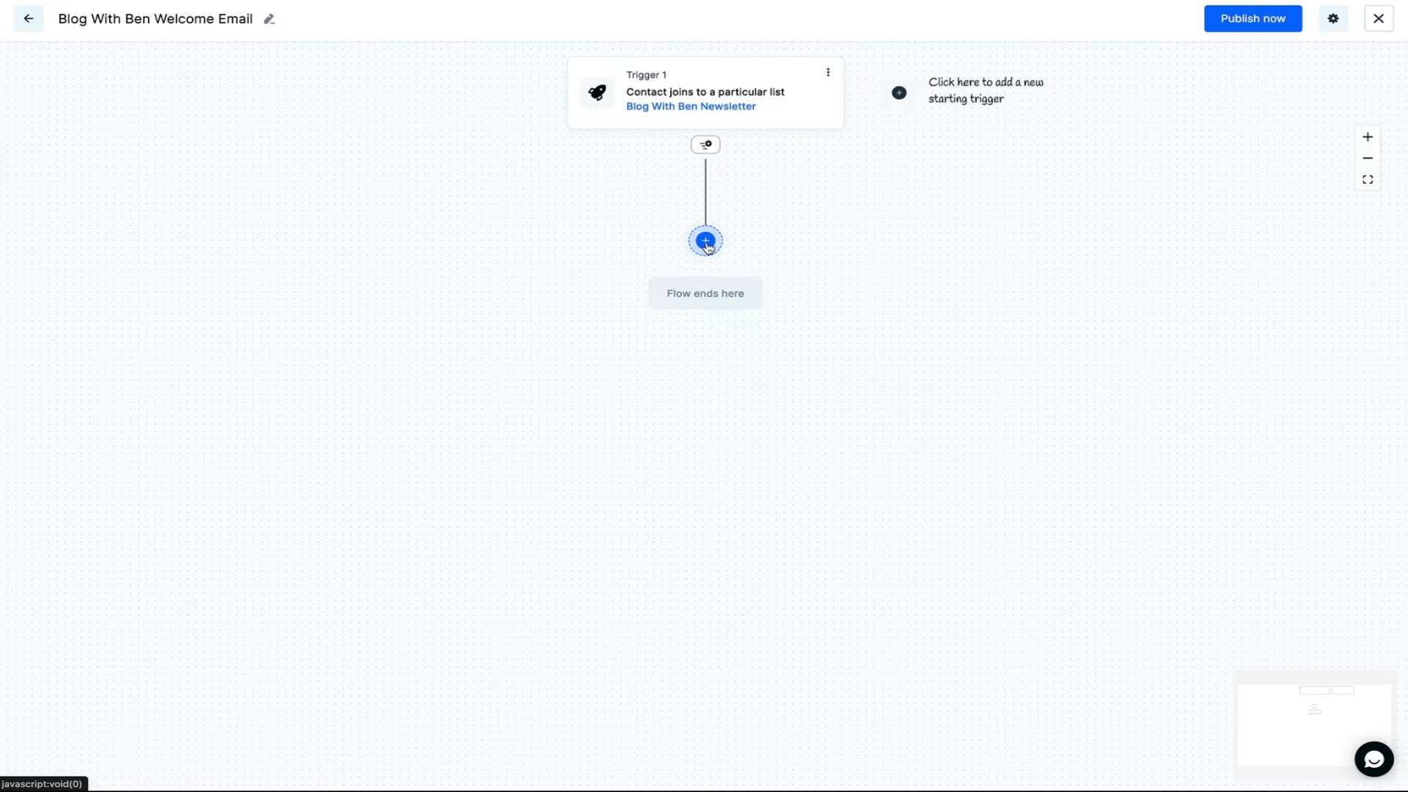
{"action": "left_click", "coordinate": [705, 242]}
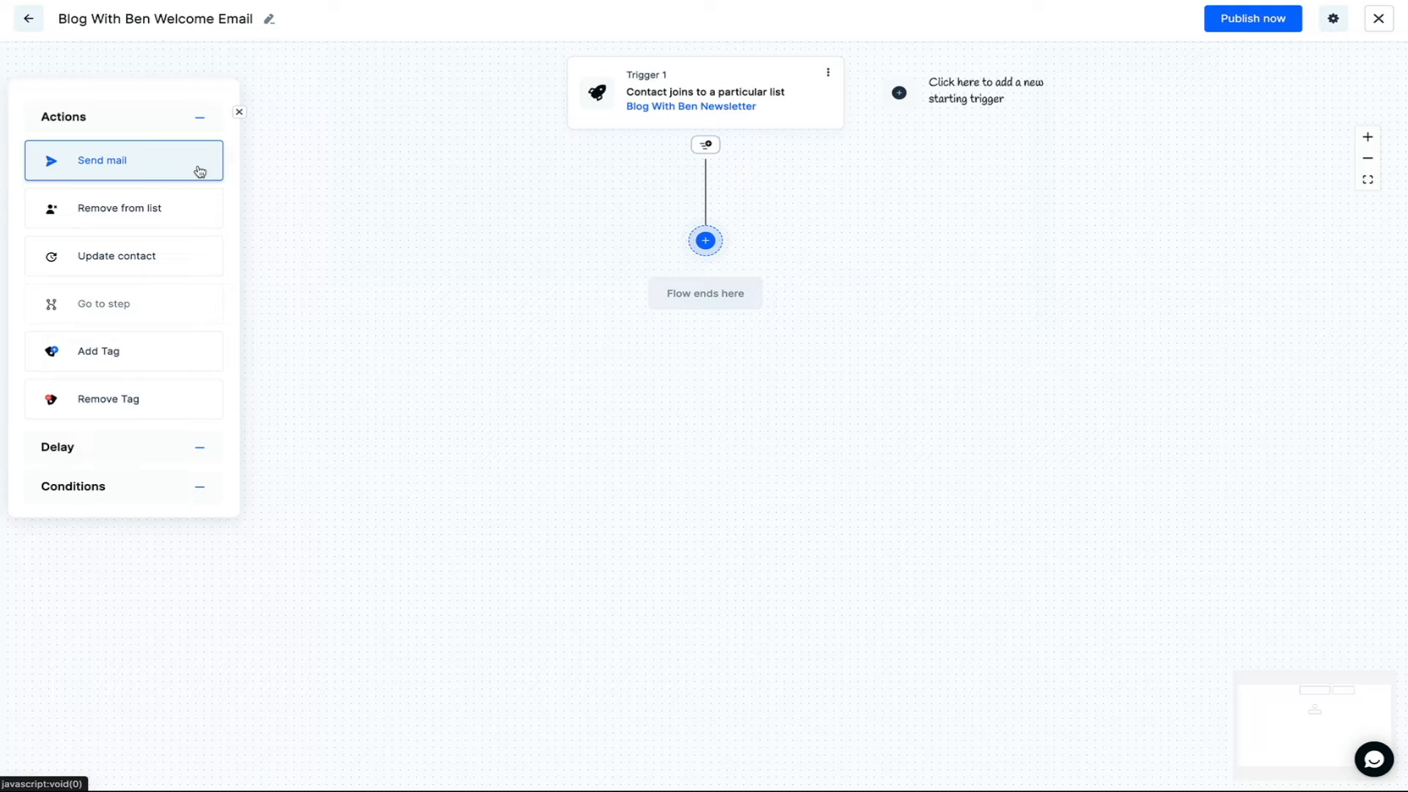
- Add a Send mail step and create a new campaign for it
{"action": "left_click", "coordinate": [199, 172]}
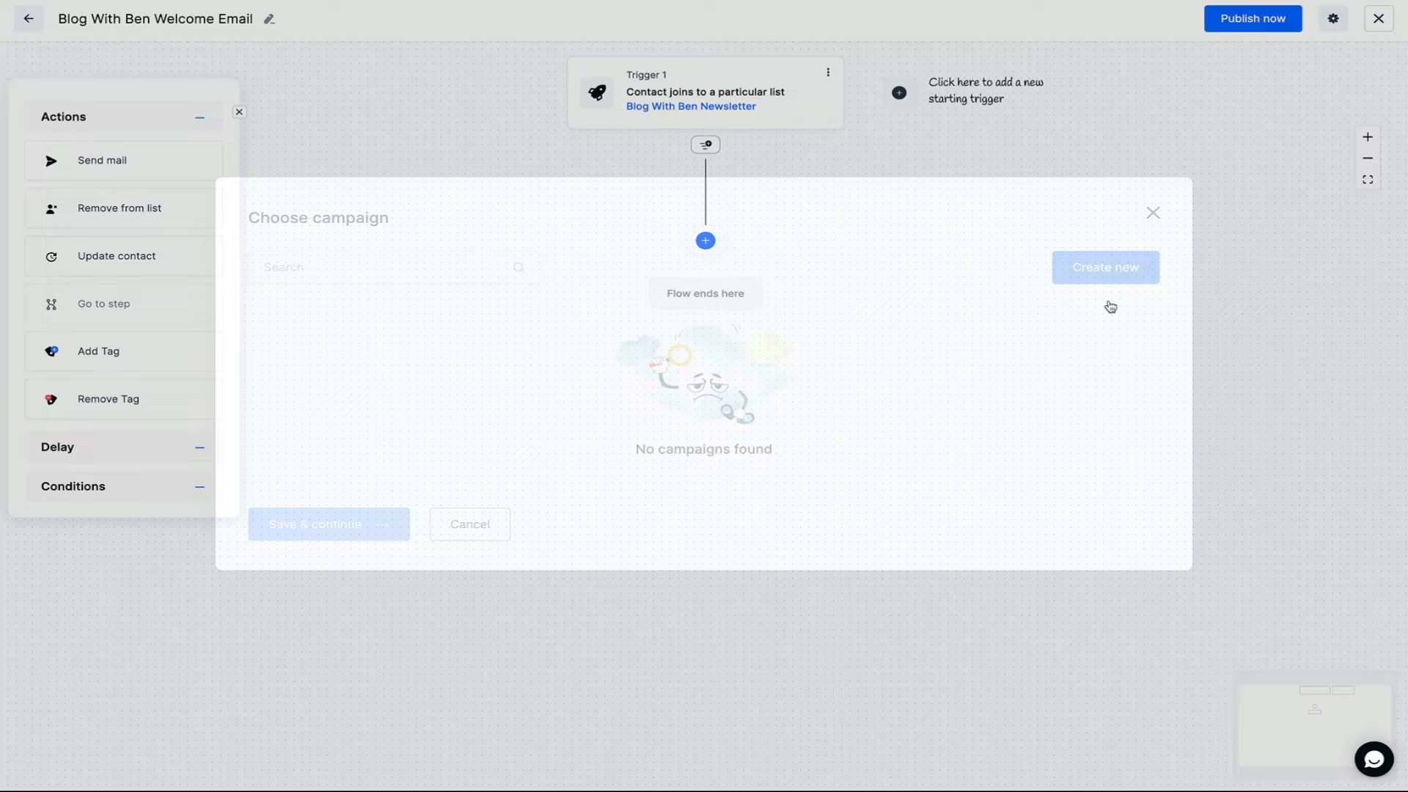
{"action": "left_click", "coordinate": [1109, 297]}
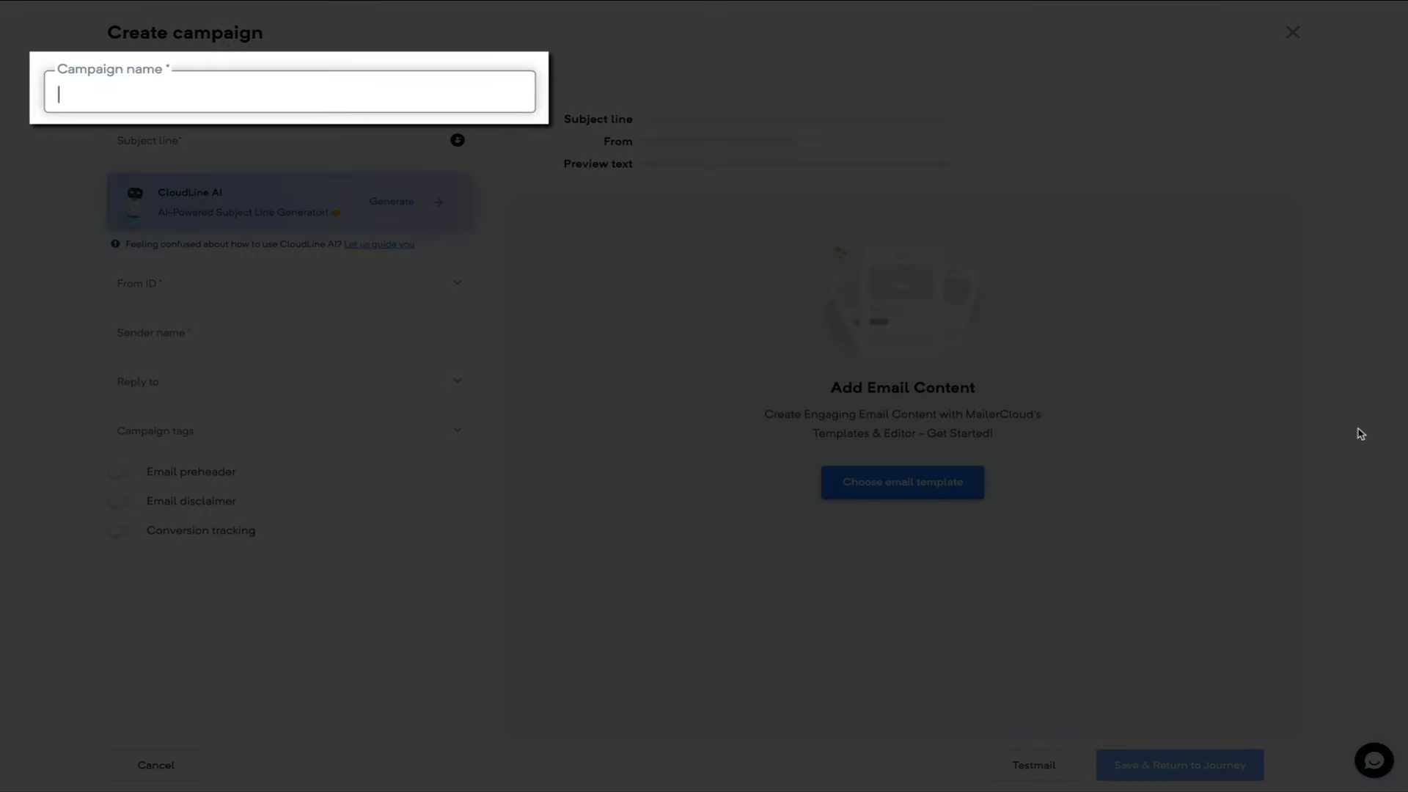
- Name the campaign 'Blog With Ben Welcome Email' with subject 'Welcome to the Blog With Ben Newsletter'
{"action": "type", "text": "Blog Wi"}
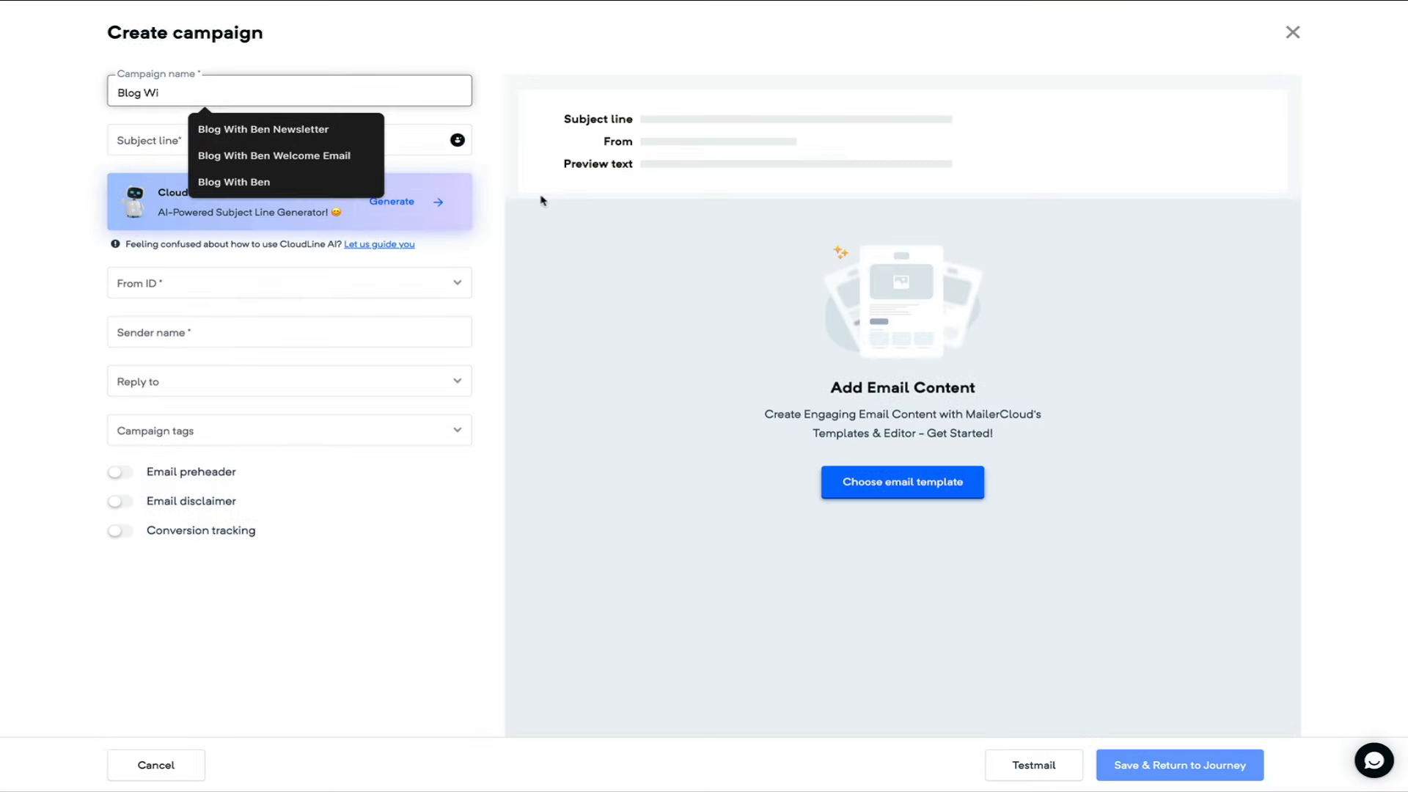
{"action": "left_click", "coordinate": [323, 151]}
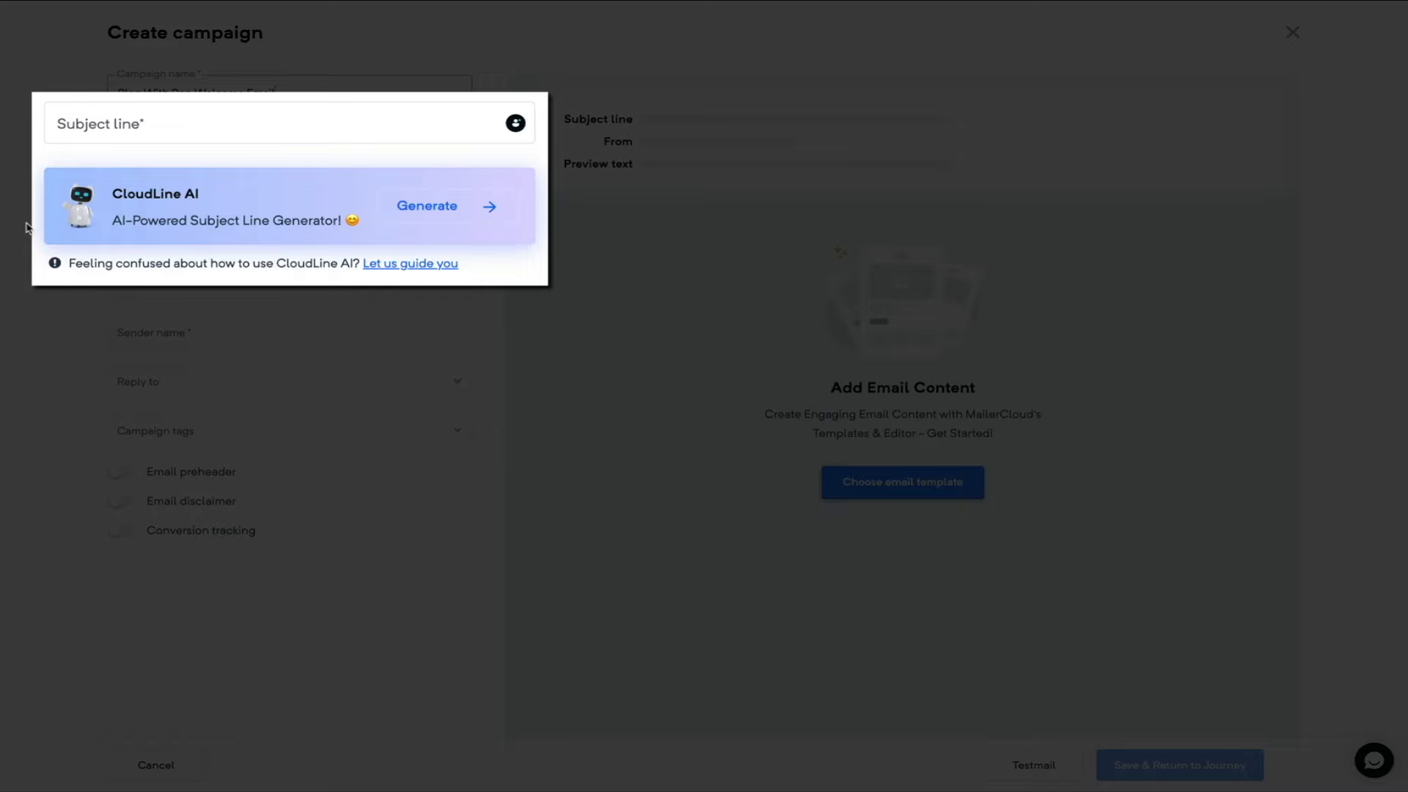
{"action": "left_click", "coordinate": [194, 130]}
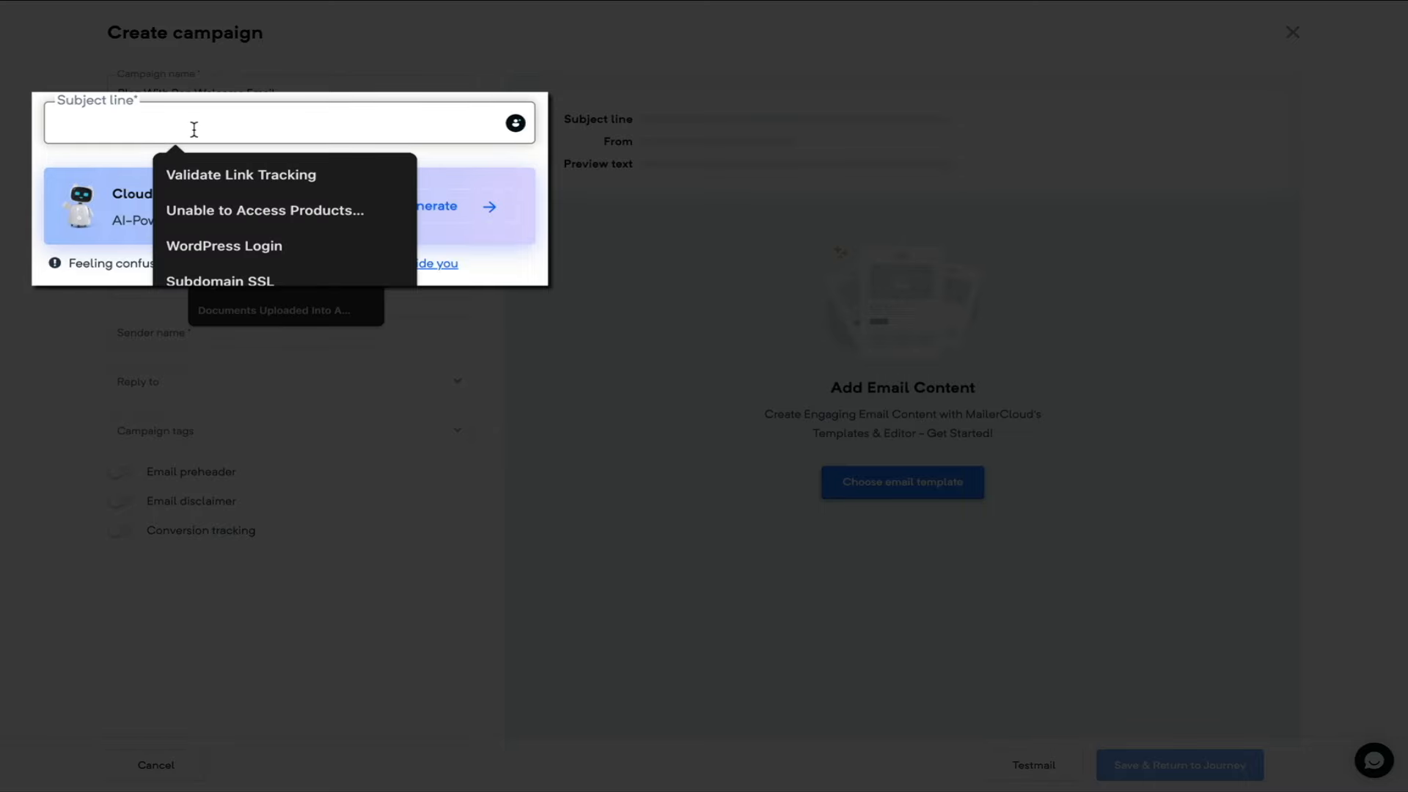
{"action": "type", "text": "We"}
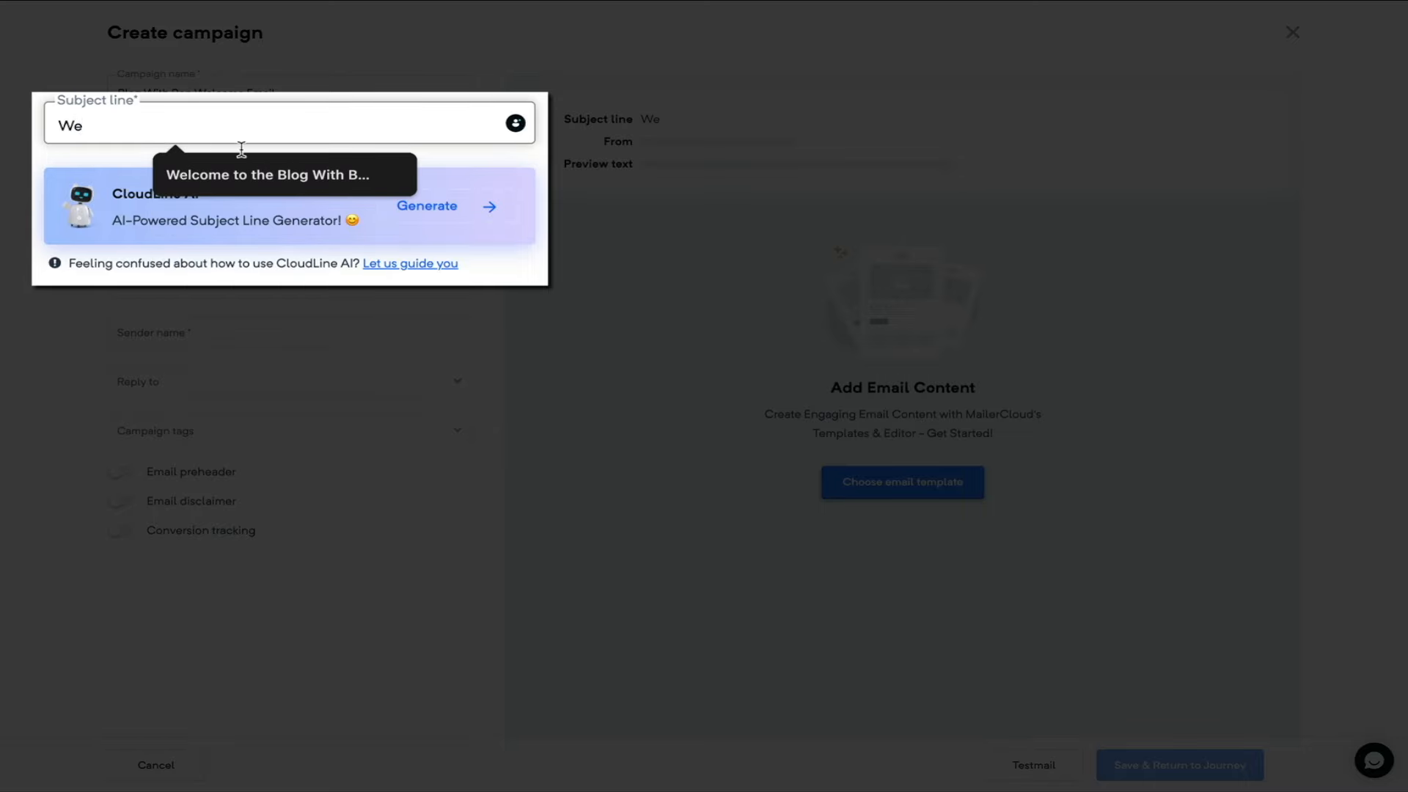
{"action": "left_click", "coordinate": [308, 174]}
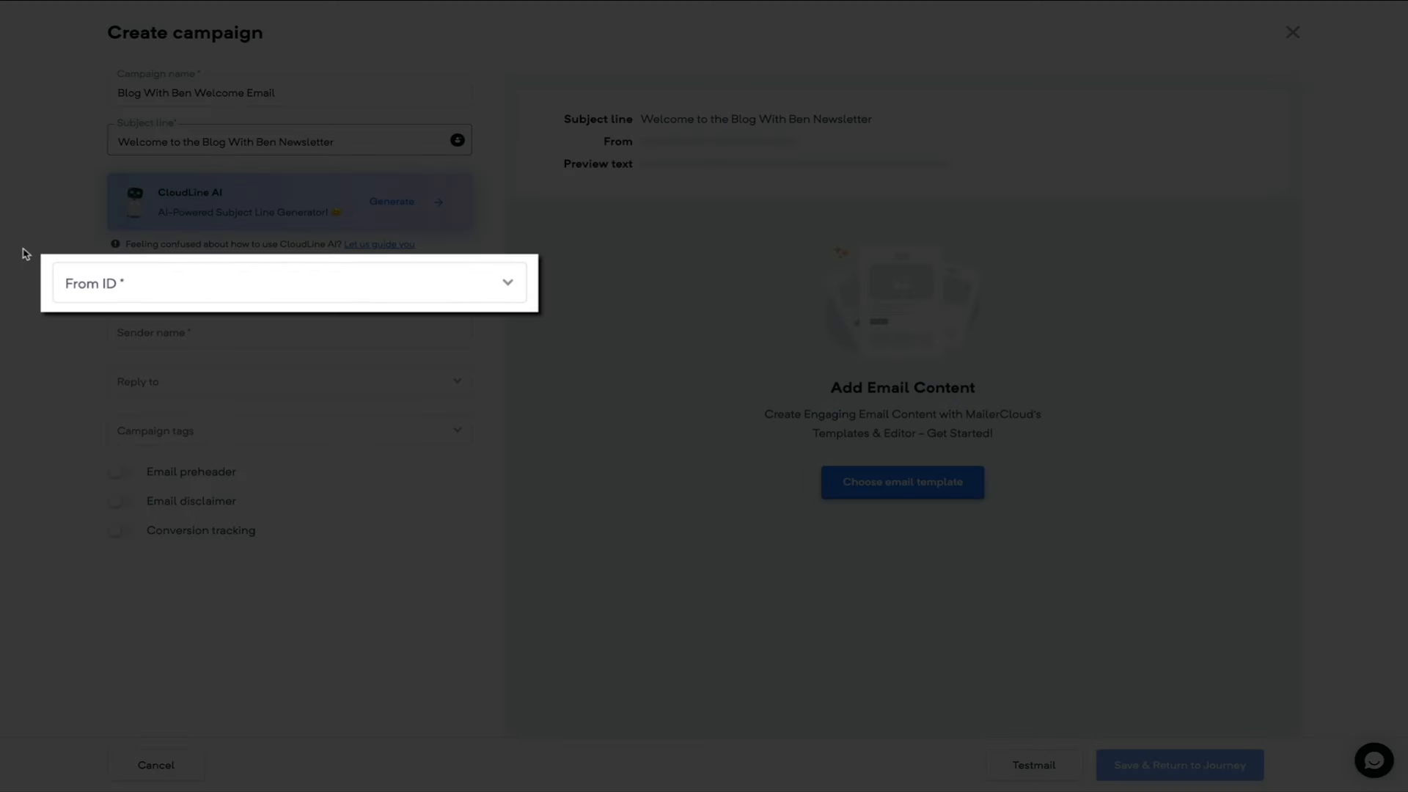
- Set the sender to Blog With Ben and paste a WordPress-tips preheader
{"action": "left_click", "coordinate": [509, 286]}
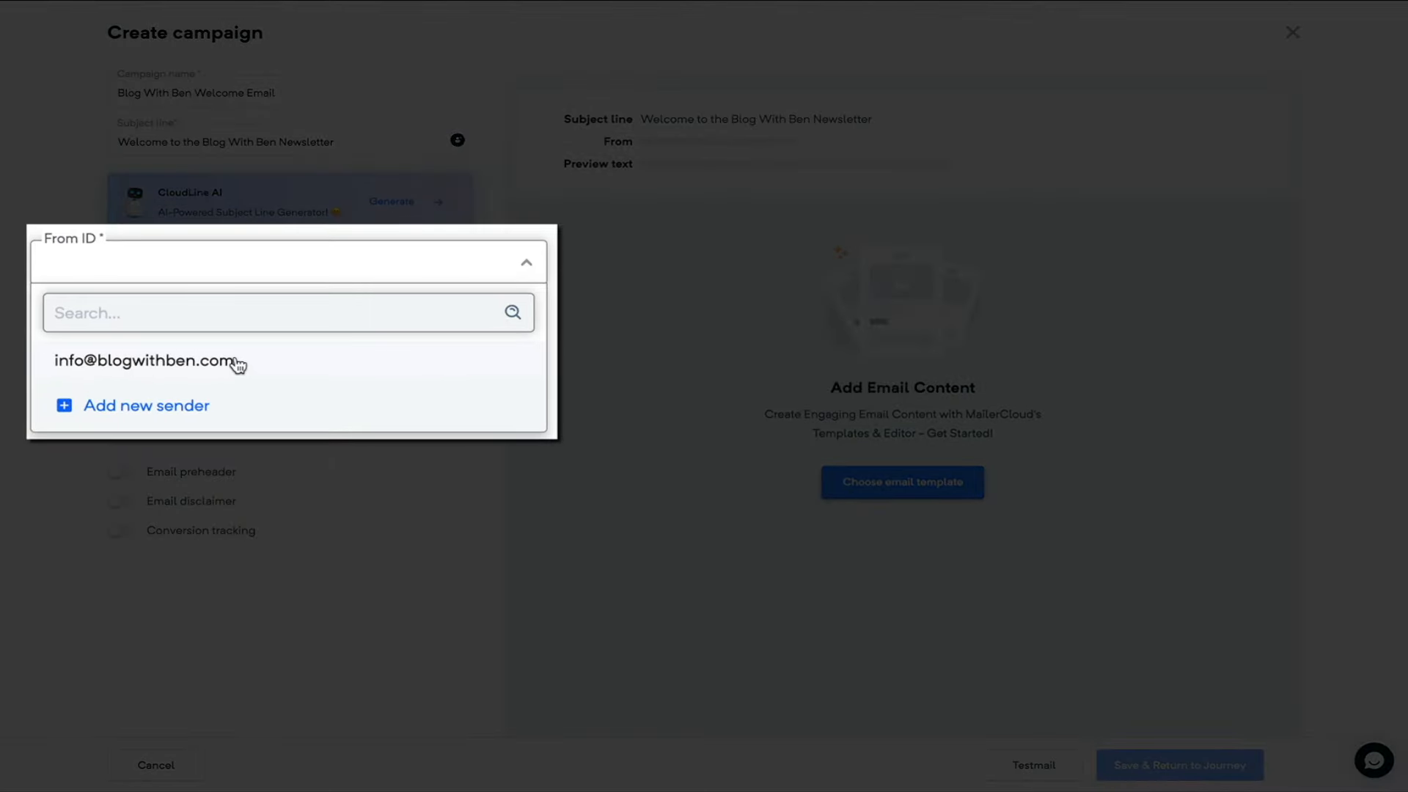
{"action": "left_click", "coordinate": [236, 362]}
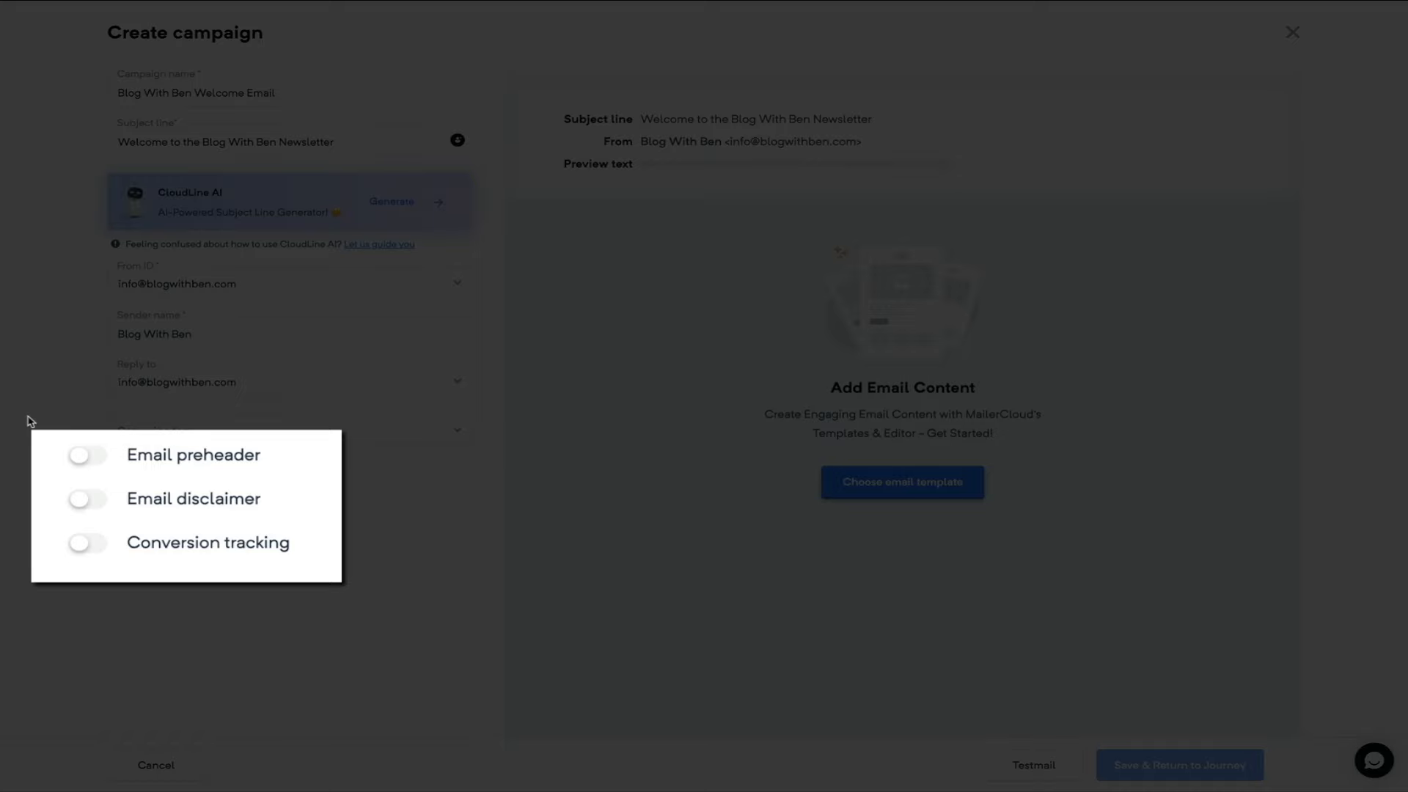
{"action": "left_click", "coordinate": [86, 459]}
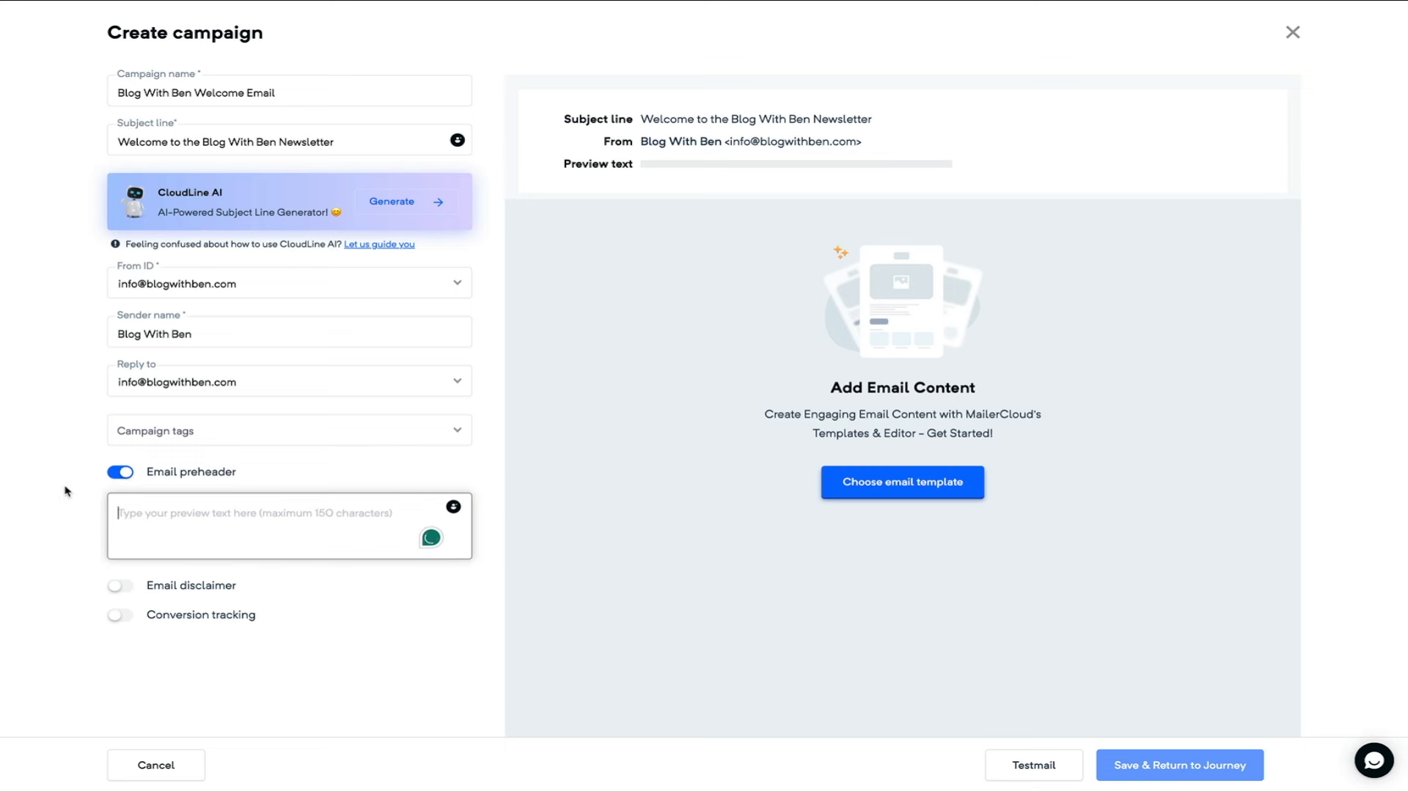
{"action": "type", "text": "Discover the latest tips and tools to supercharge your WordPress blog and boost your digital marketing game!"}
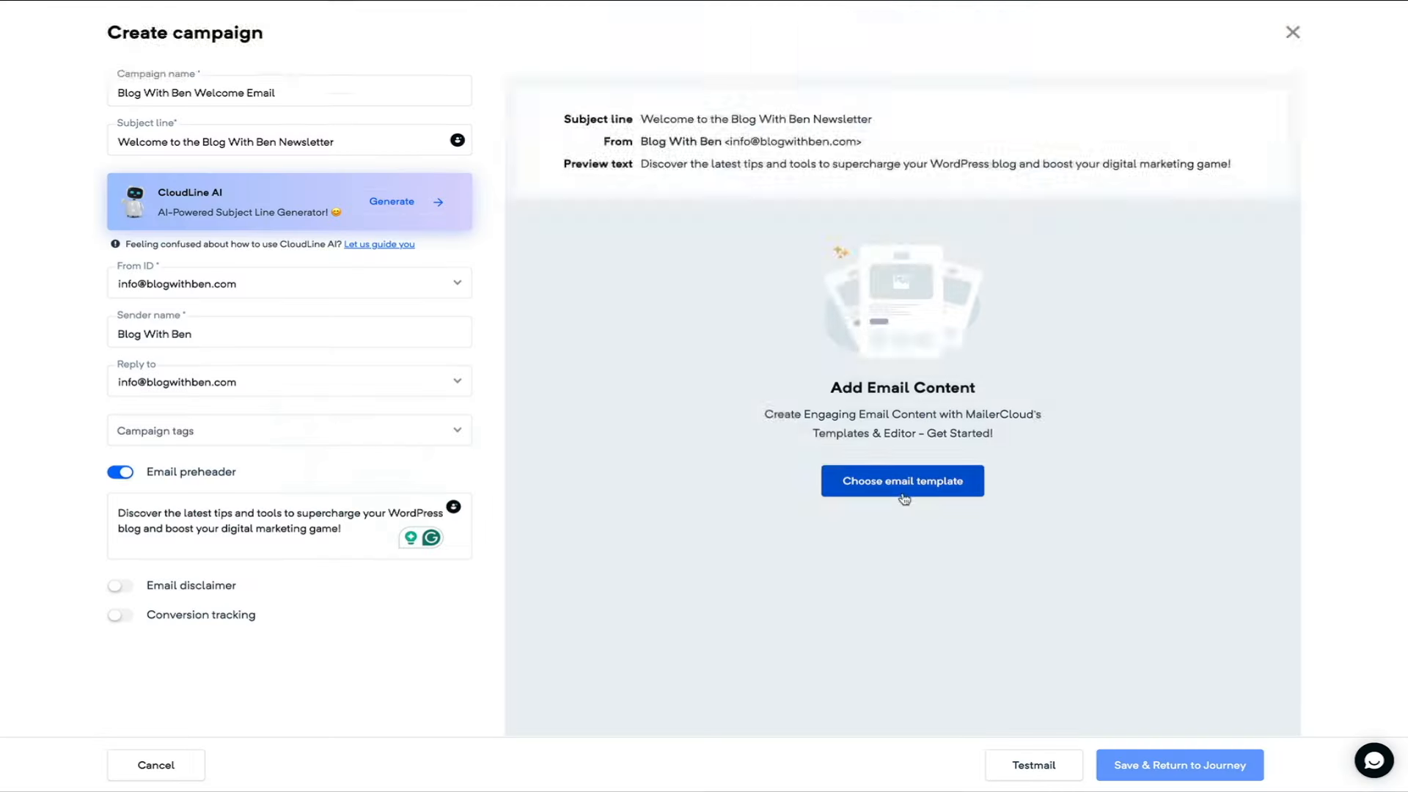
{"action": "left_click", "coordinate": [903, 486]}
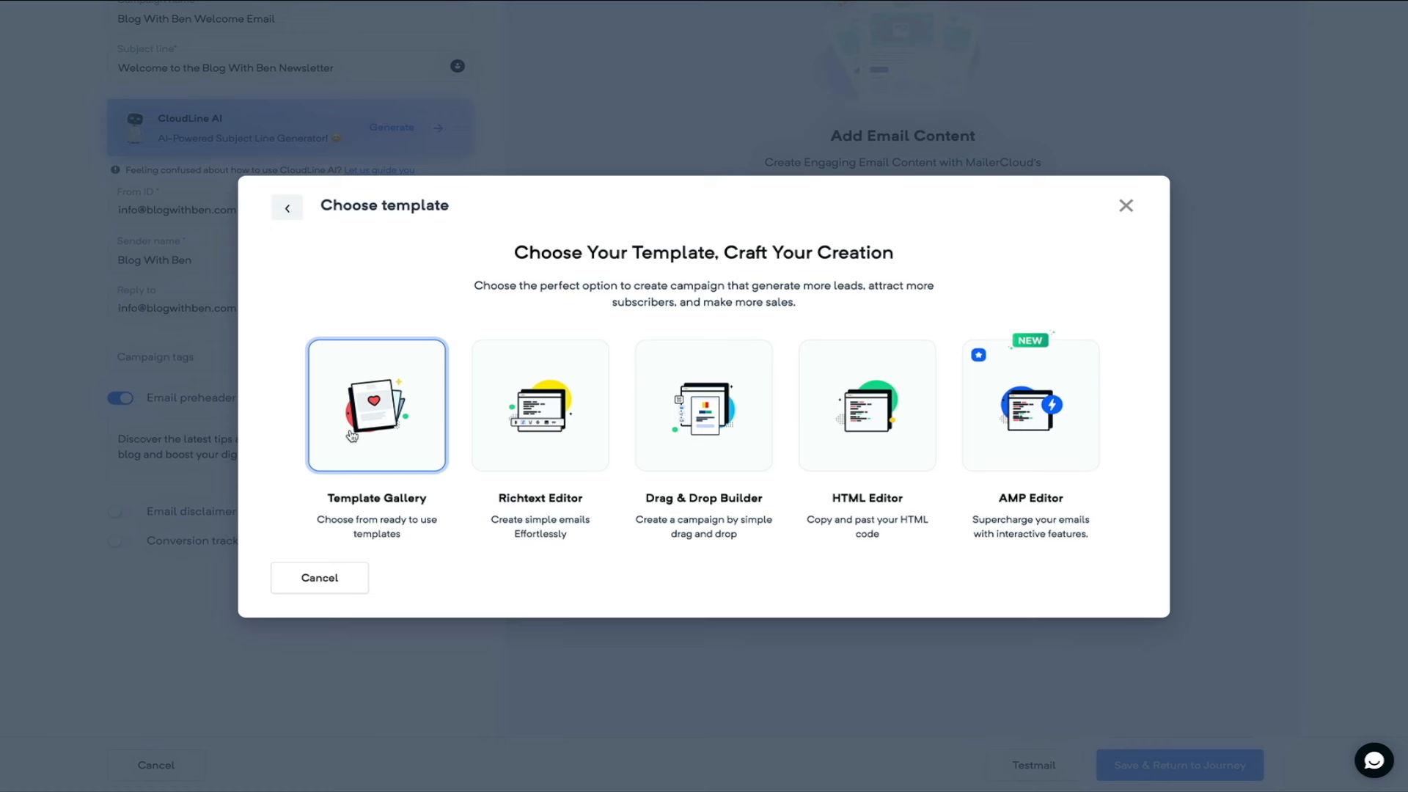
- Search the template gallery for 'Welcome' and load the Welcome email template into the campaign
{"action": "left_click", "coordinate": [352, 436]}
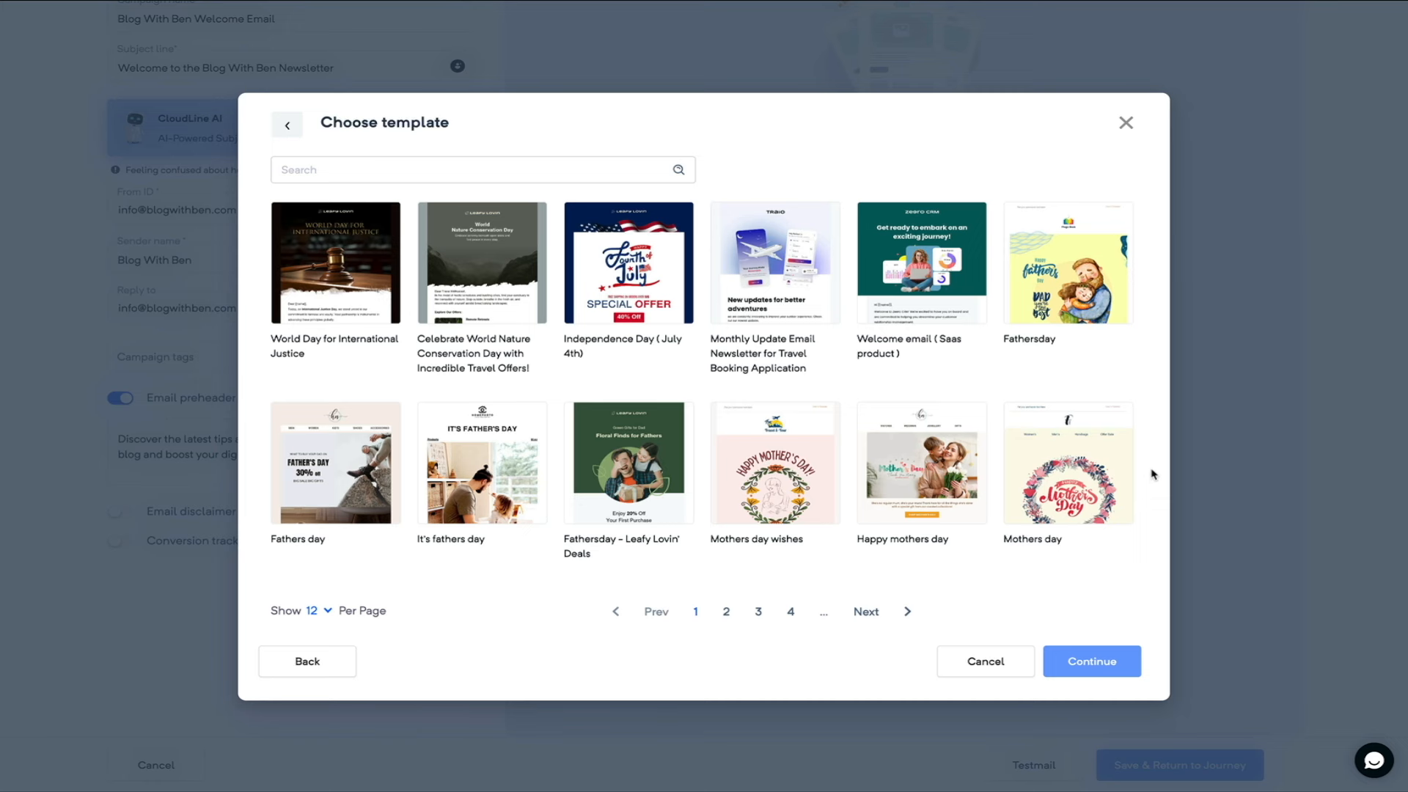
{"action": "left_click", "coordinate": [866, 612]}
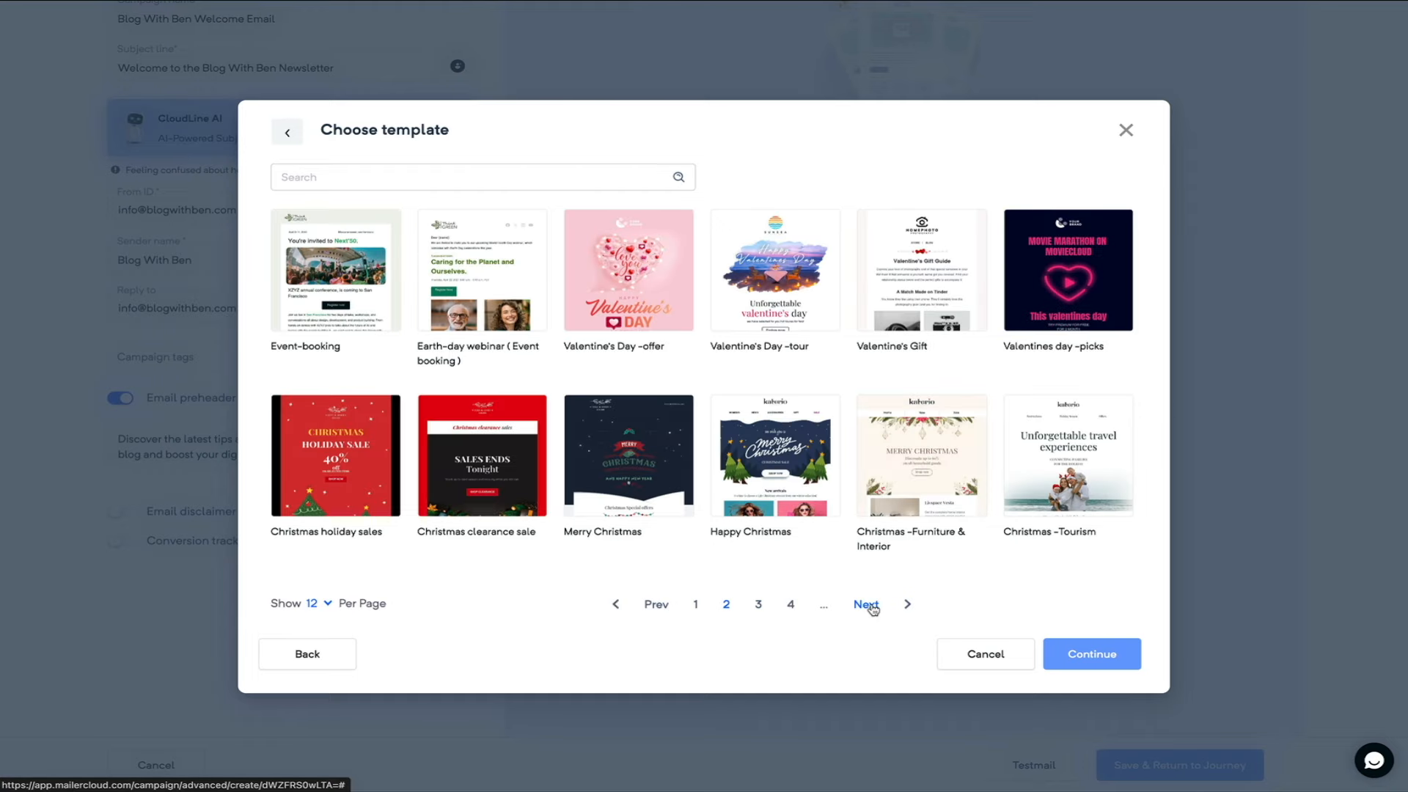
{"action": "left_click", "coordinate": [872, 609]}
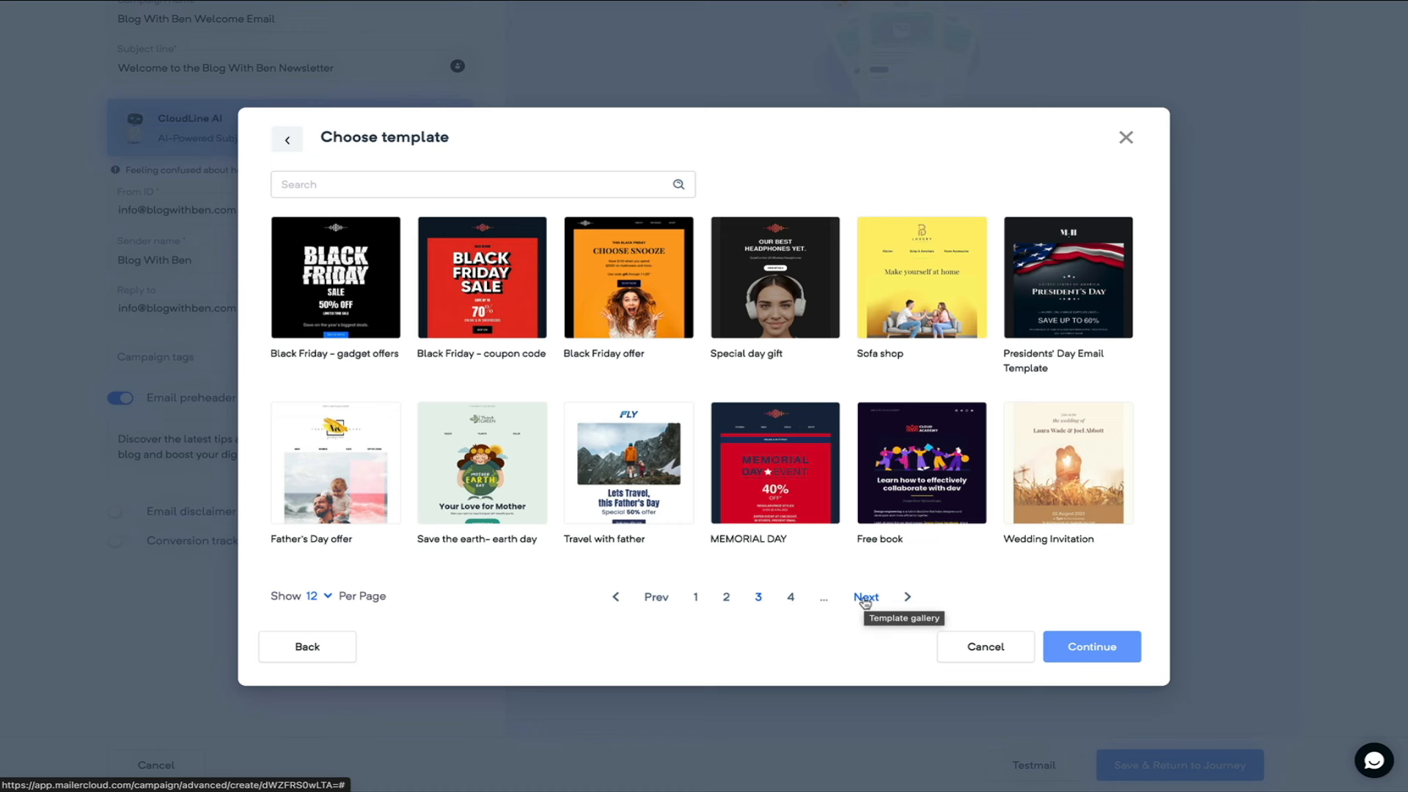
{"action": "left_click", "coordinate": [865, 599]}
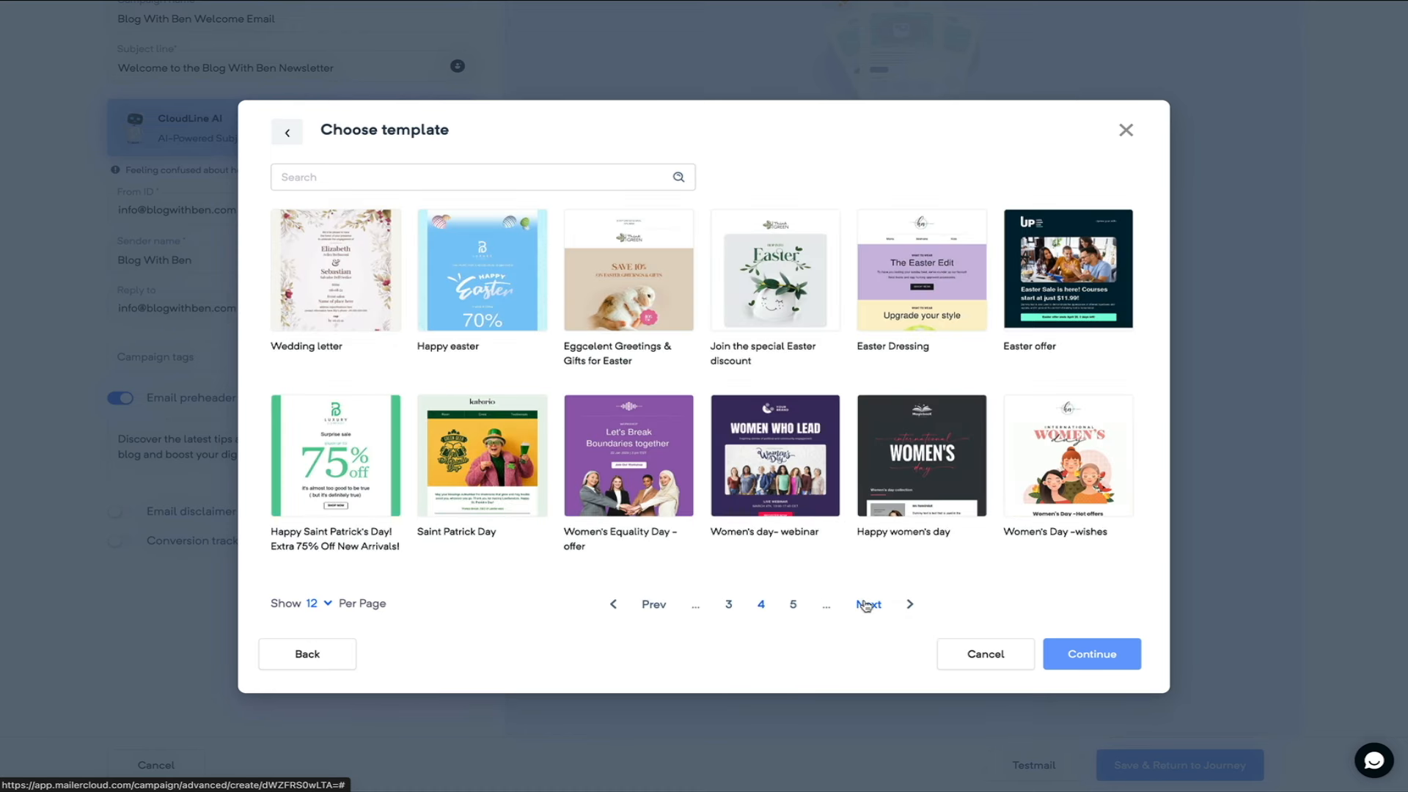
{"action": "left_click", "coordinate": [866, 606]}
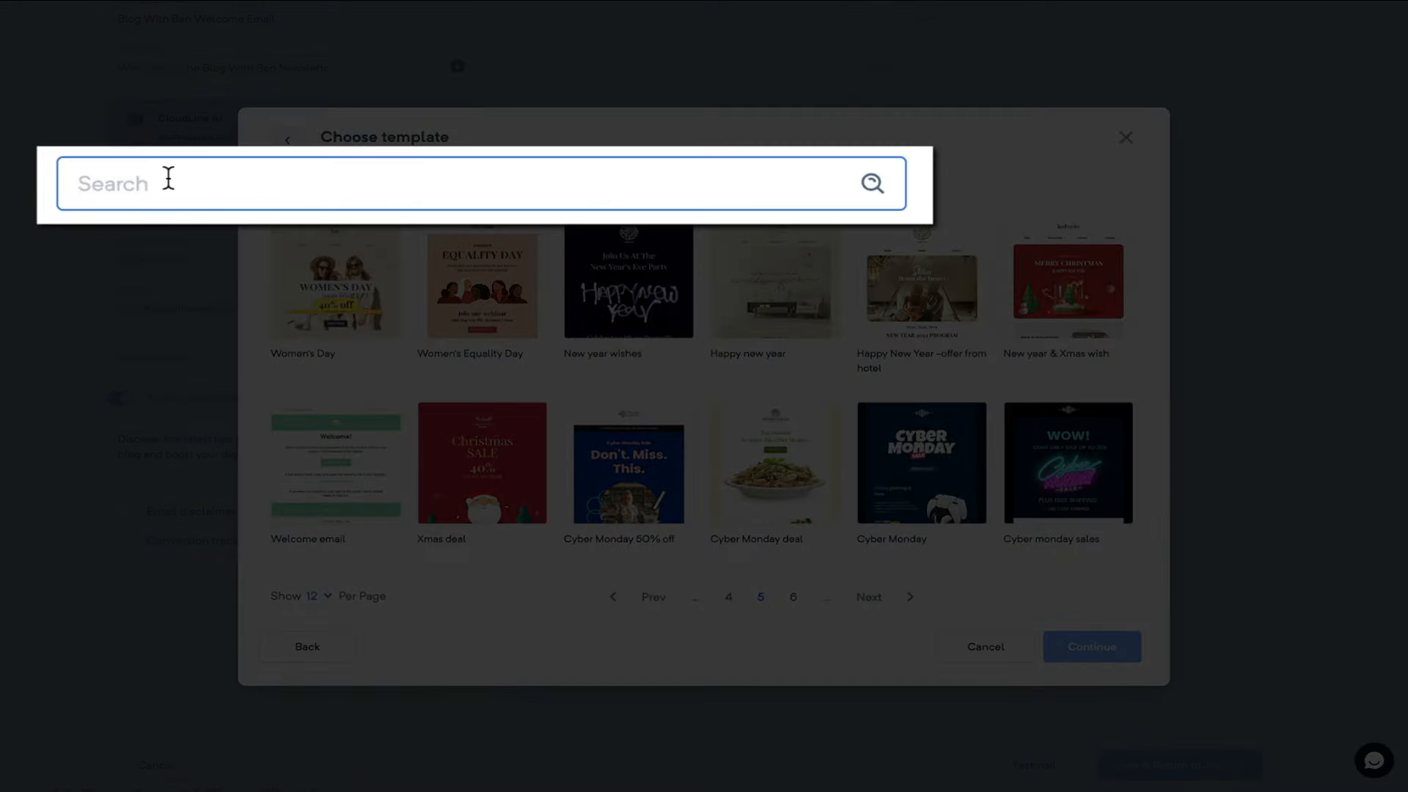
{"action": "type", "text": "Welcome"}
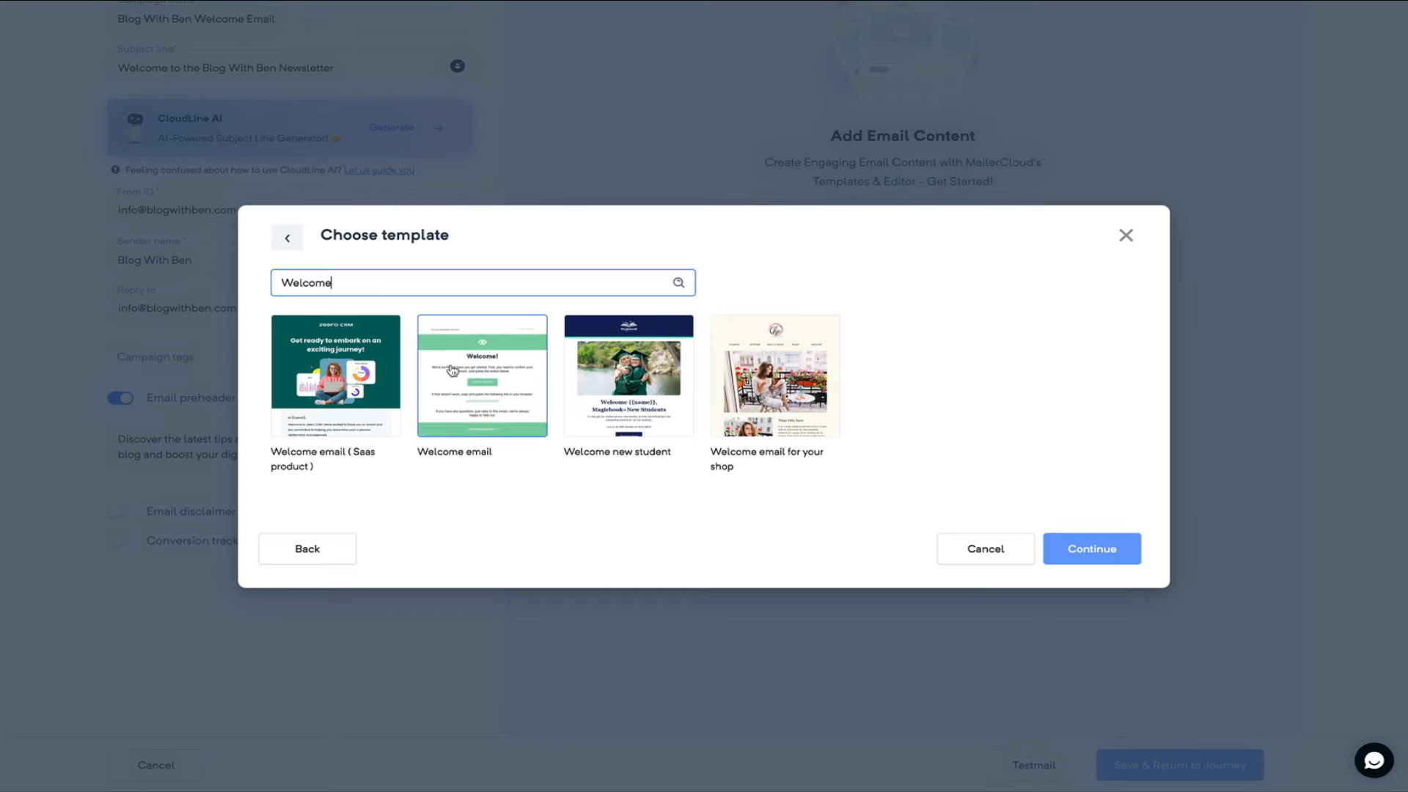
{"action": "left_click", "coordinate": [480, 410]}
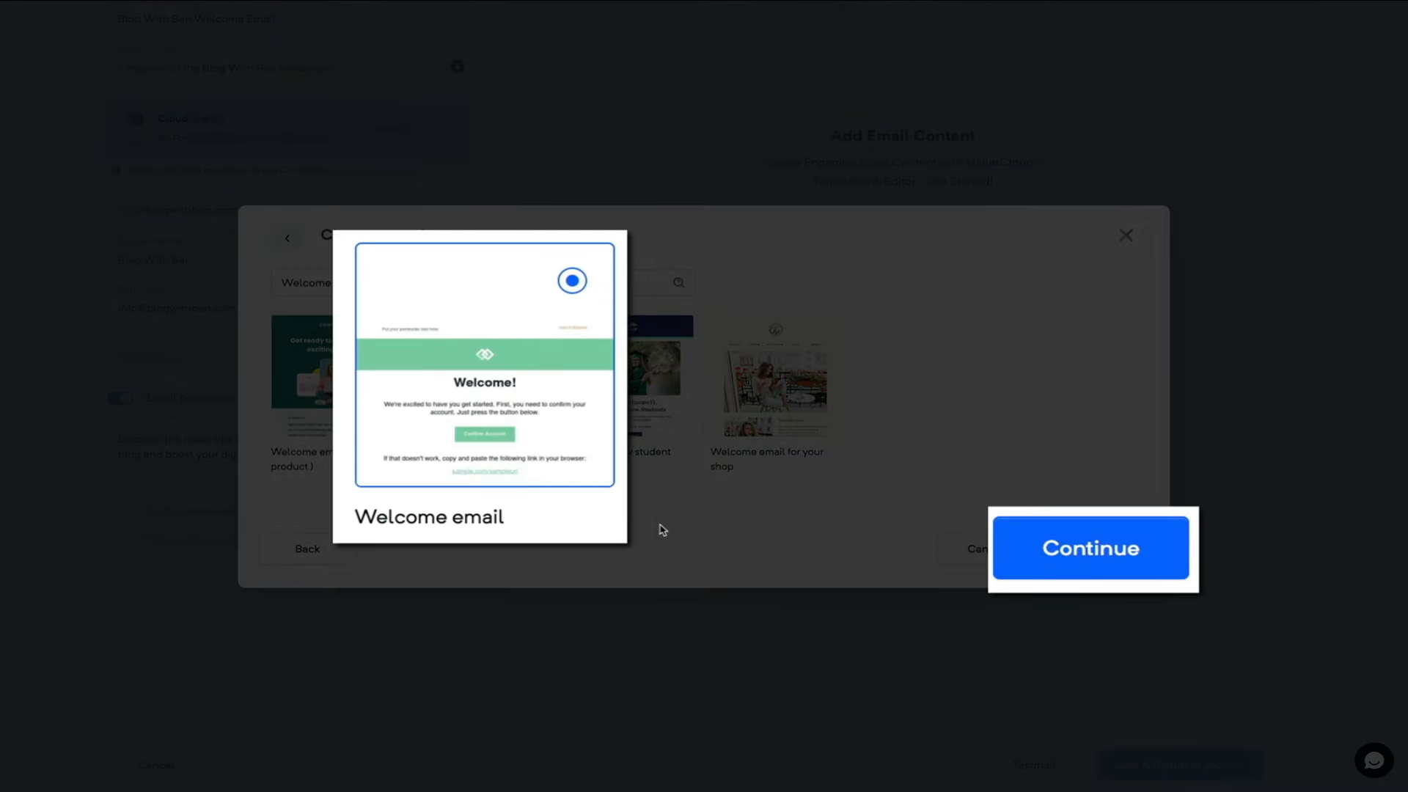
{"action": "left_click", "coordinate": [1090, 557]}
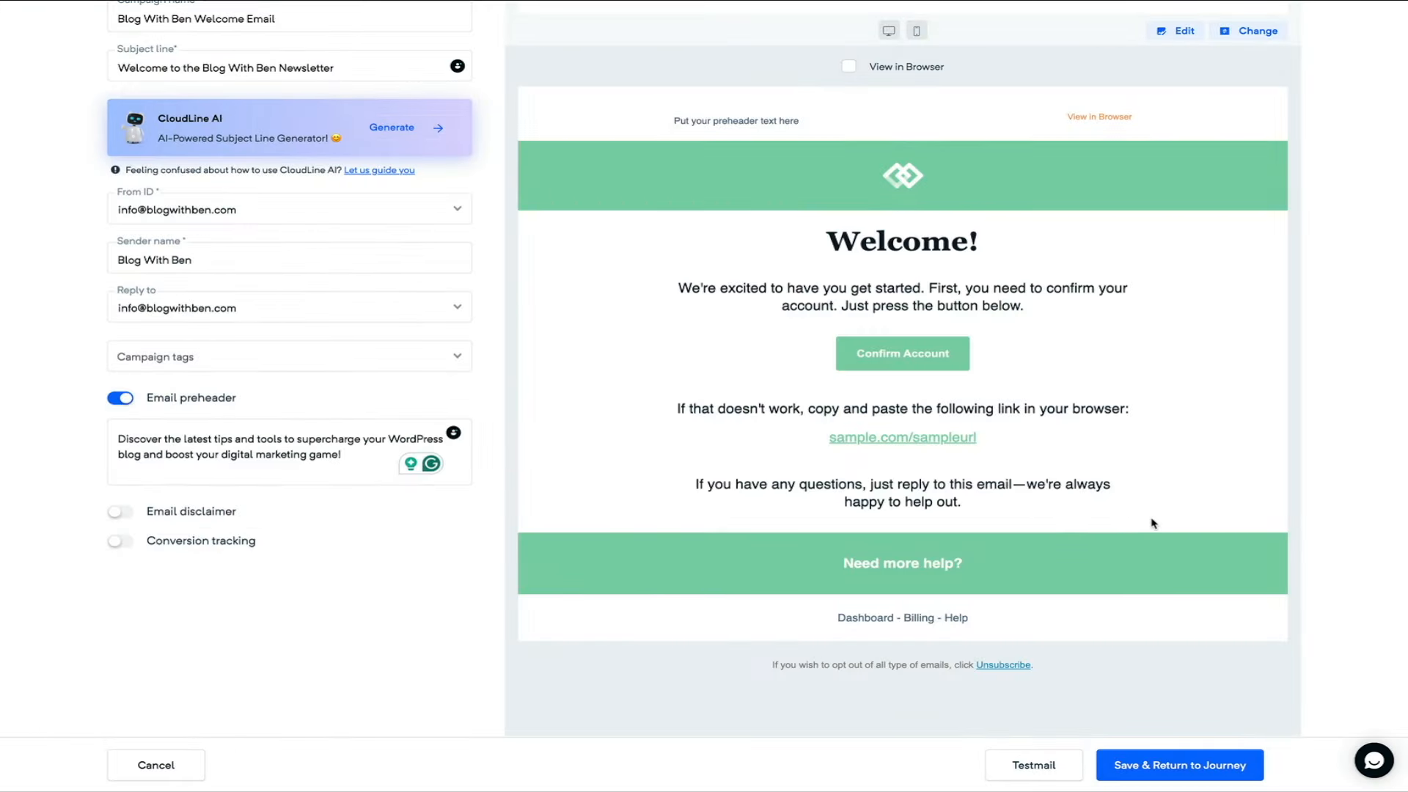
{"action": "scroll", "coordinate": [1153, 523], "scroll_direction": "up", "scroll_amount": 2}
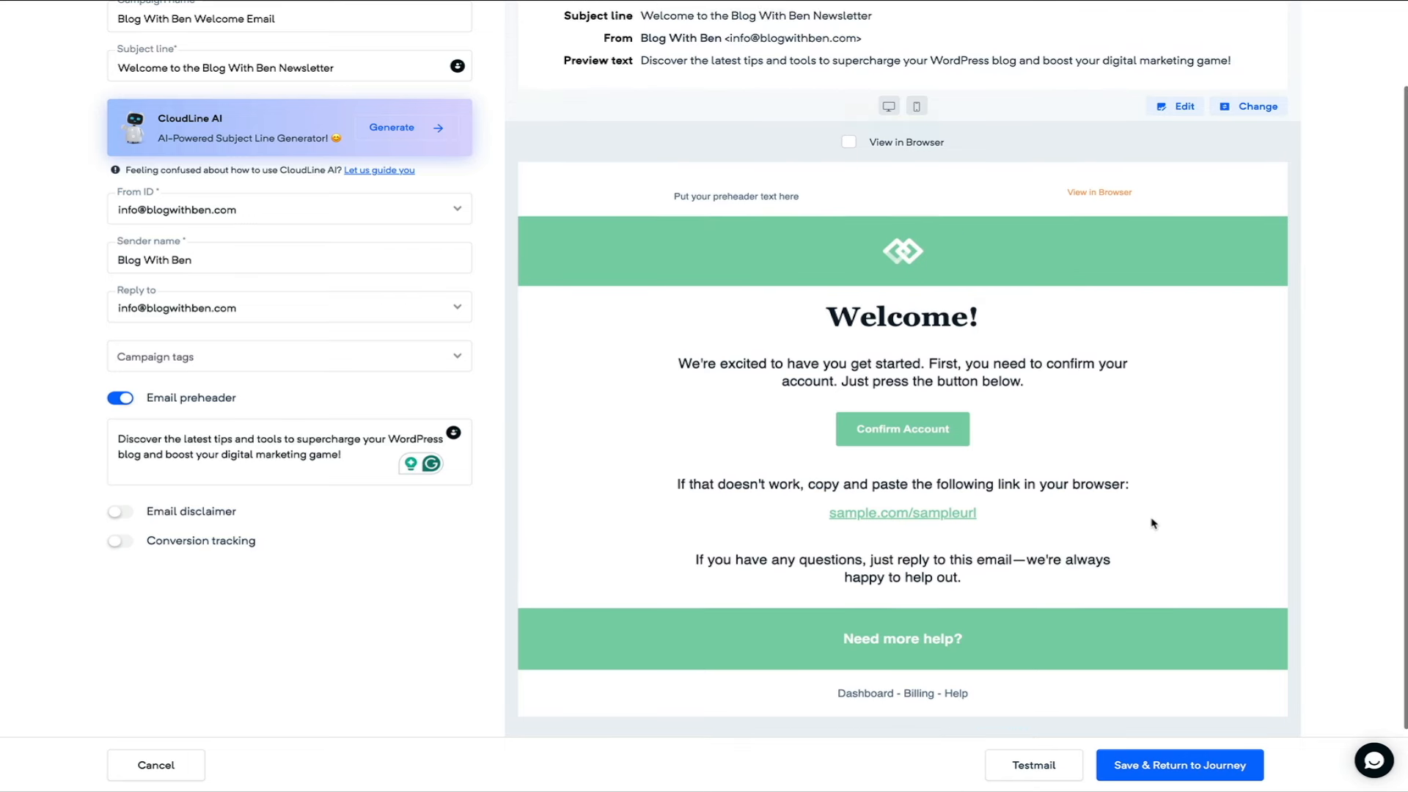
{"action": "scroll", "coordinate": [1154, 523], "scroll_direction": "up", "scroll_amount": 1}
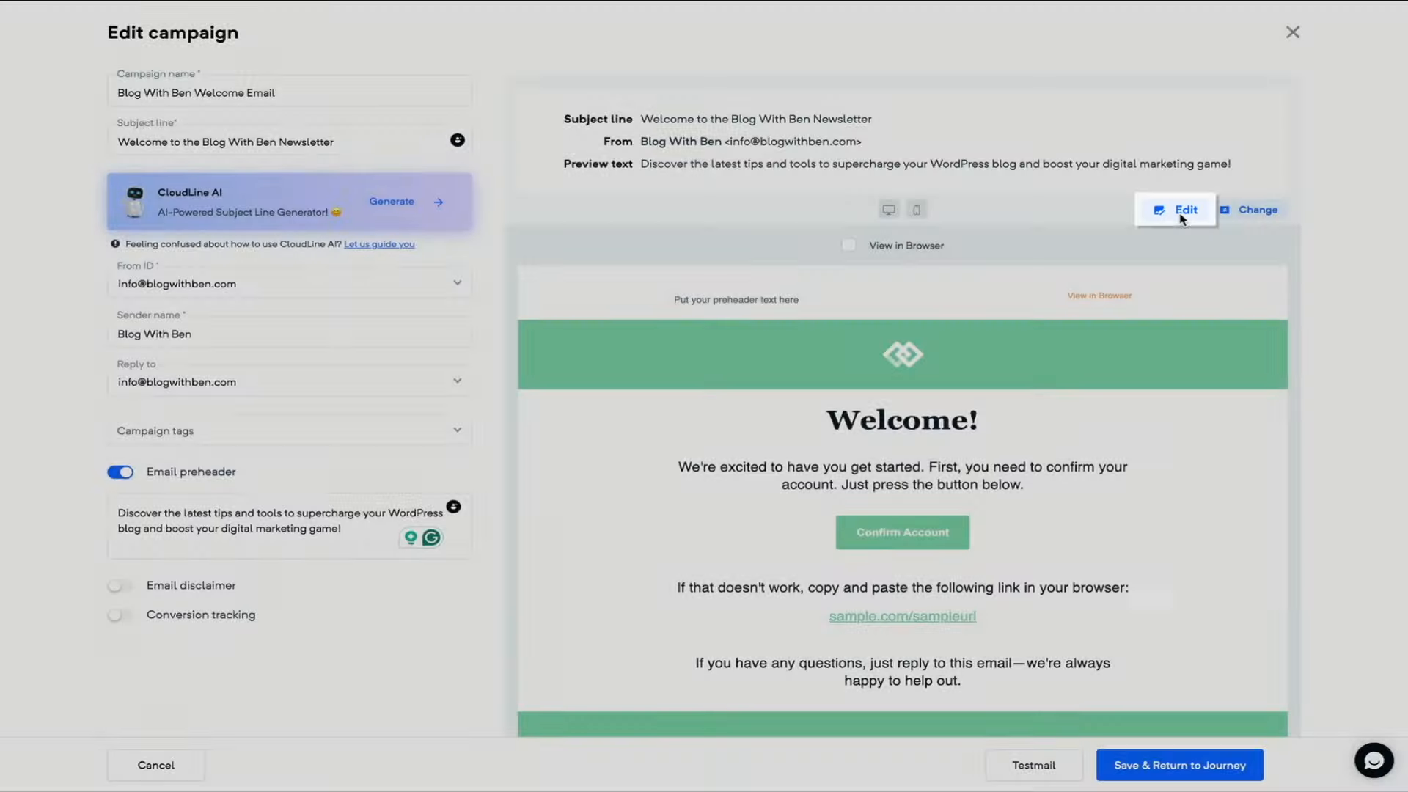
- Open the Welcome template in the drag-and-drop builder to edit its content
{"action": "left_click", "coordinate": [1176, 211]}
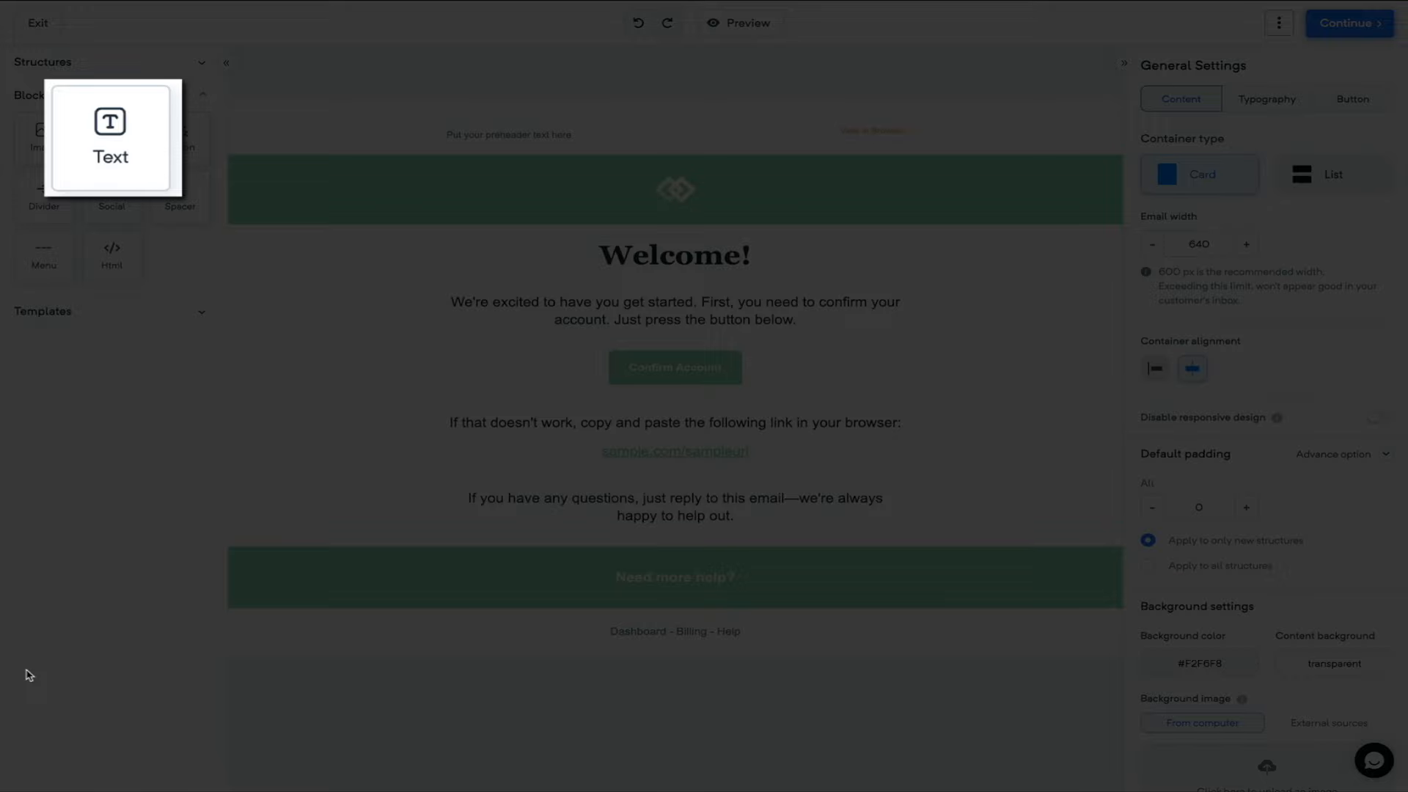
- Test a text block reading 'Start typing and you can add to your email.', centred and bold, then delete it
{"action": "left_click_drag", "start_coordinate": [106, 138], "coordinate": [710, 349]}
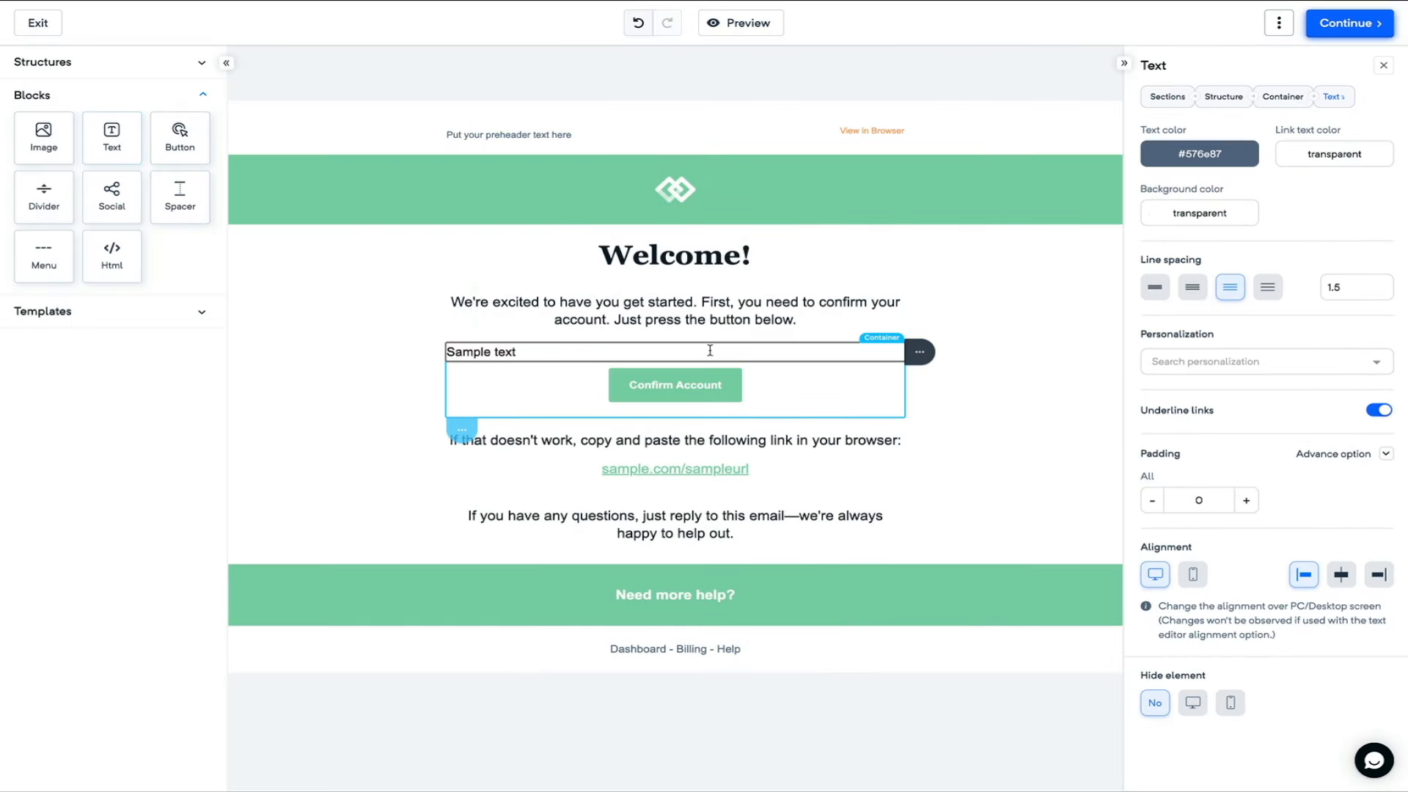
{"action": "triple_click", "coordinate": [710, 351]}
{"action": "key", "text": "BackSpace"}
{"action": "type", "text": "S"}
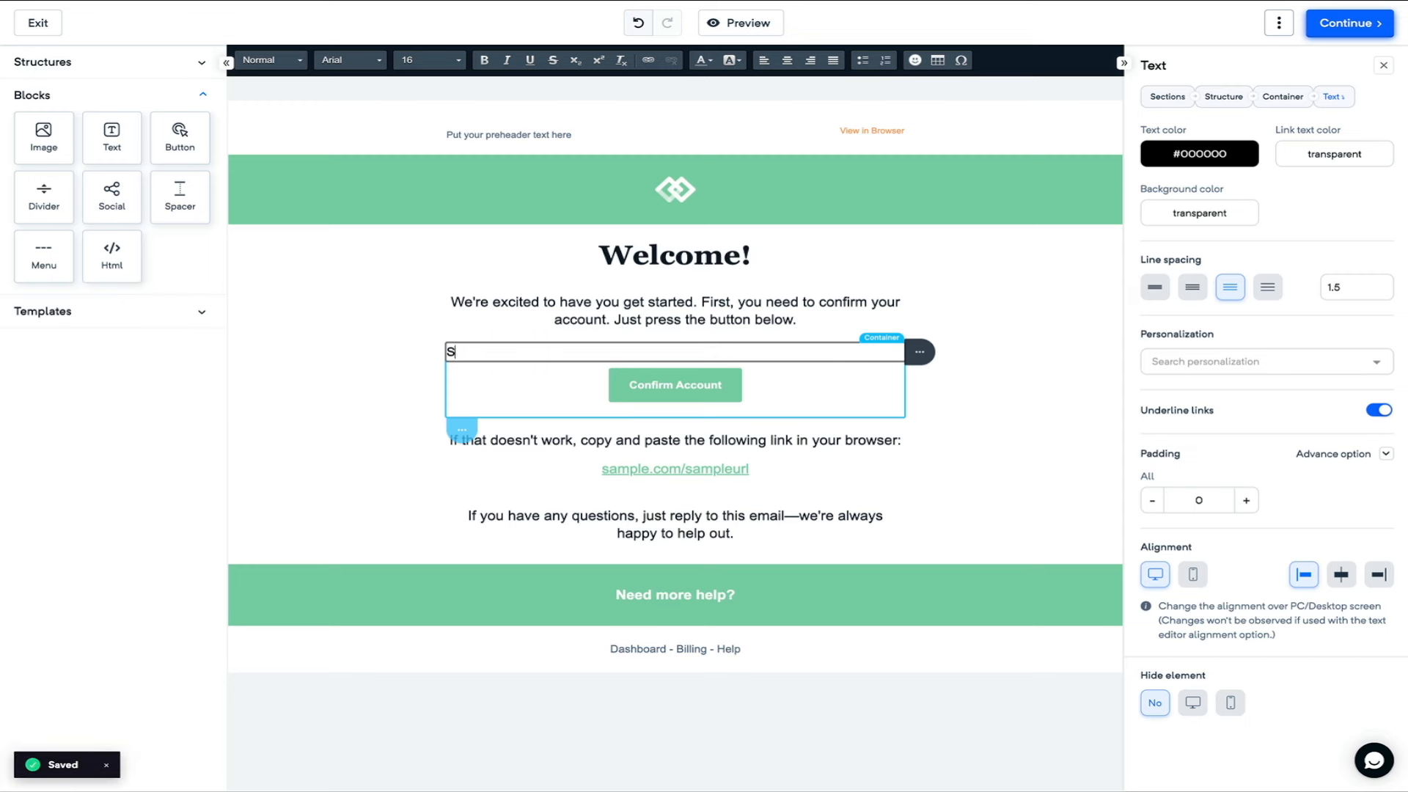
{"action": "type", "text": "tart typing an d"}
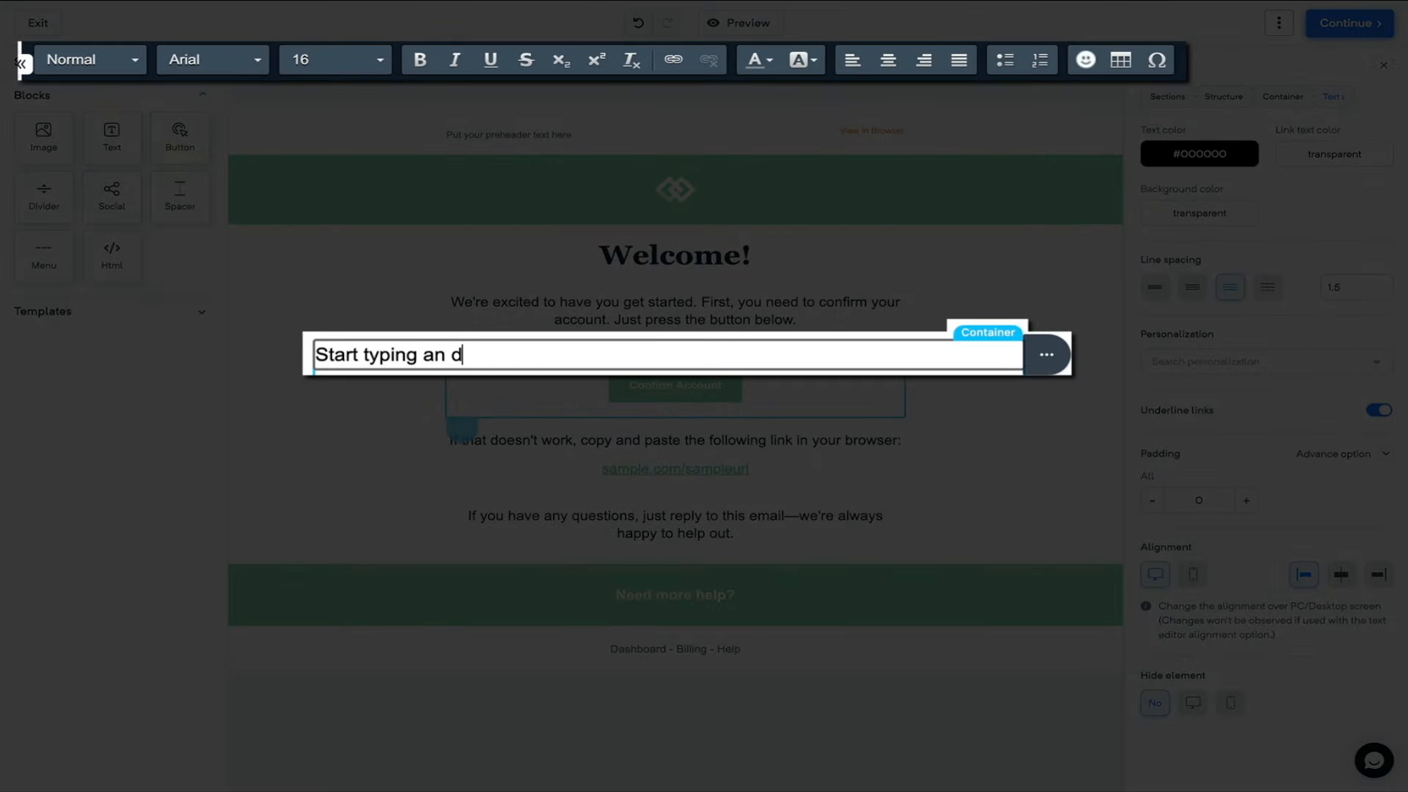
{"action": "key", "text": "BackSpace"}
{"action": "key", "text": "BackSpace"}
{"action": "type", "text": "d you can add to "}
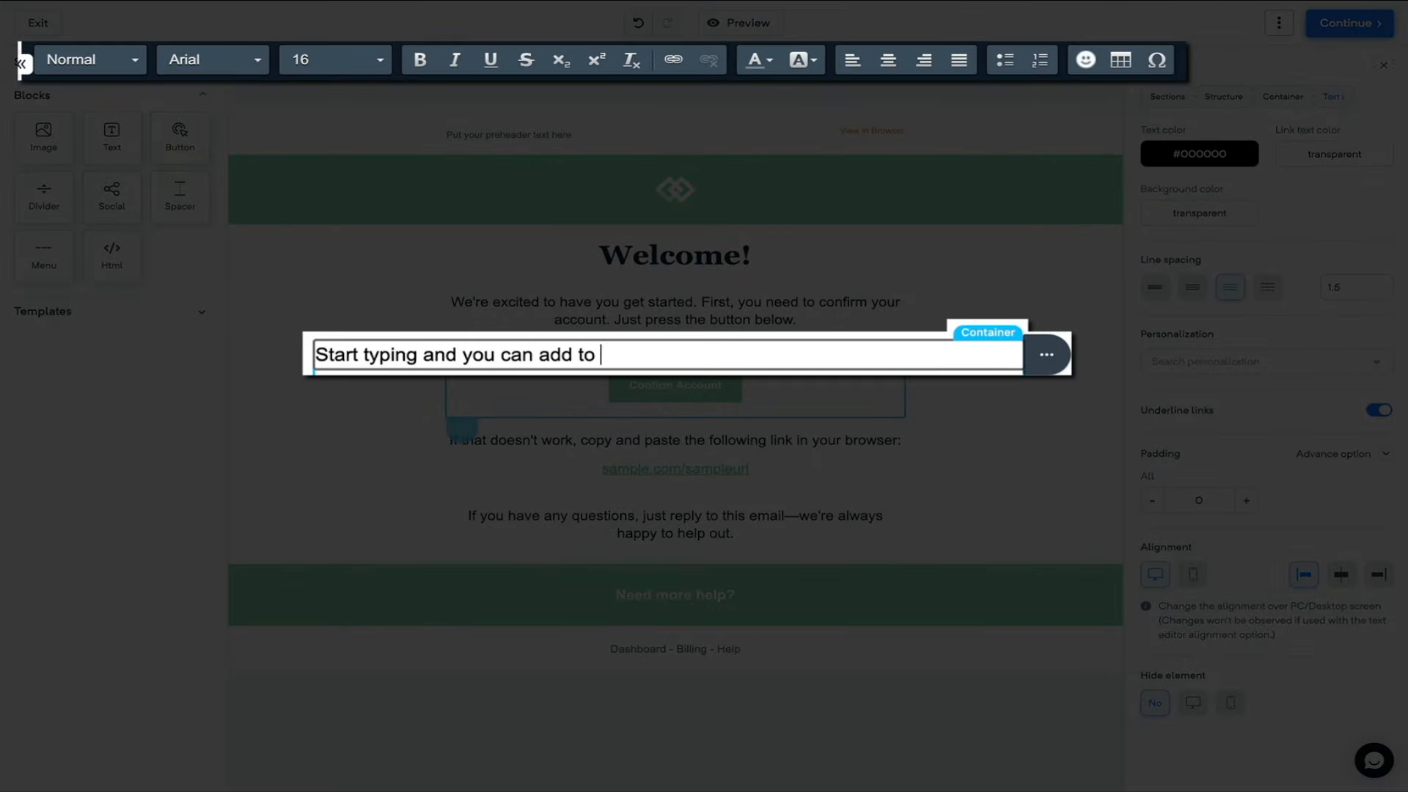
{"action": "type", "text": "your email."}
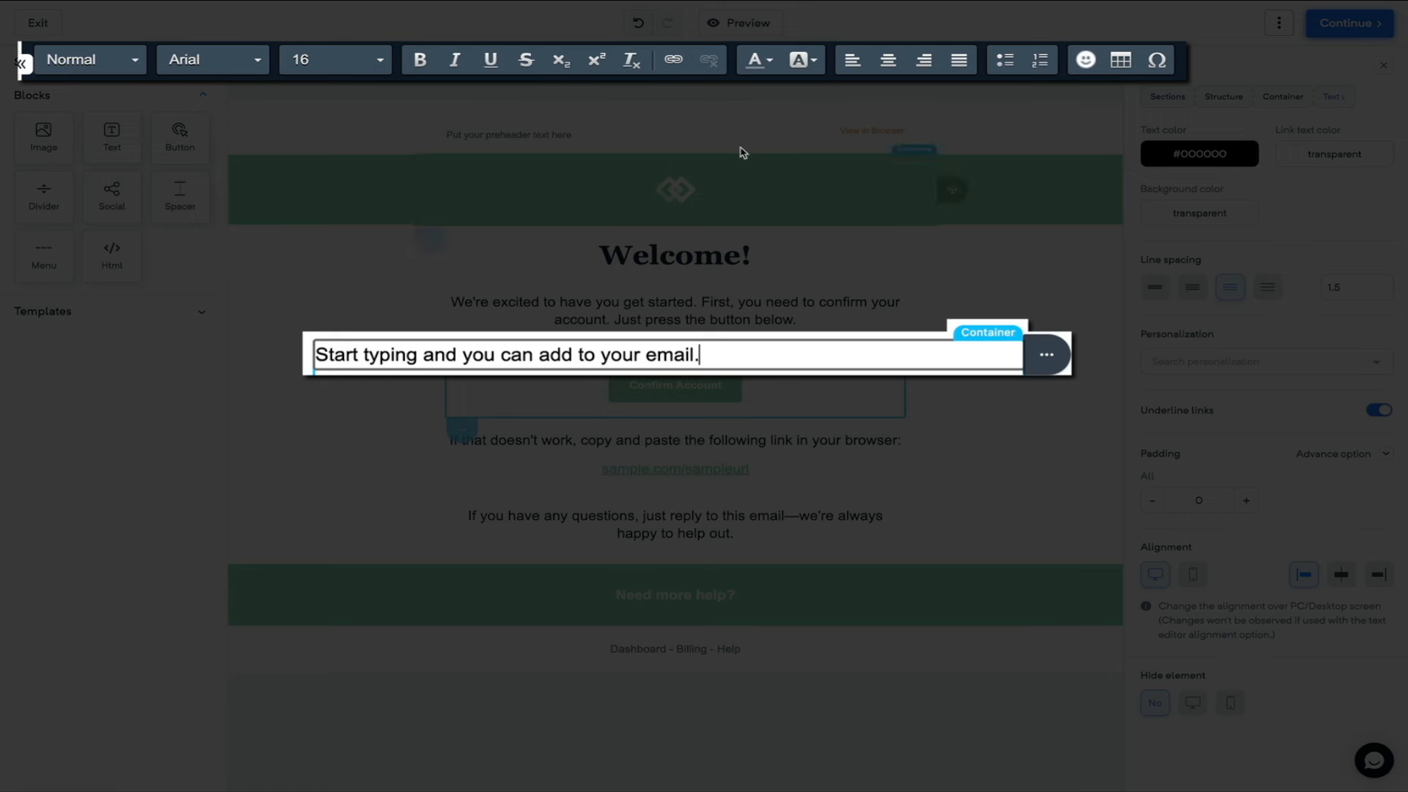
{"action": "left_click", "coordinate": [887, 60]}
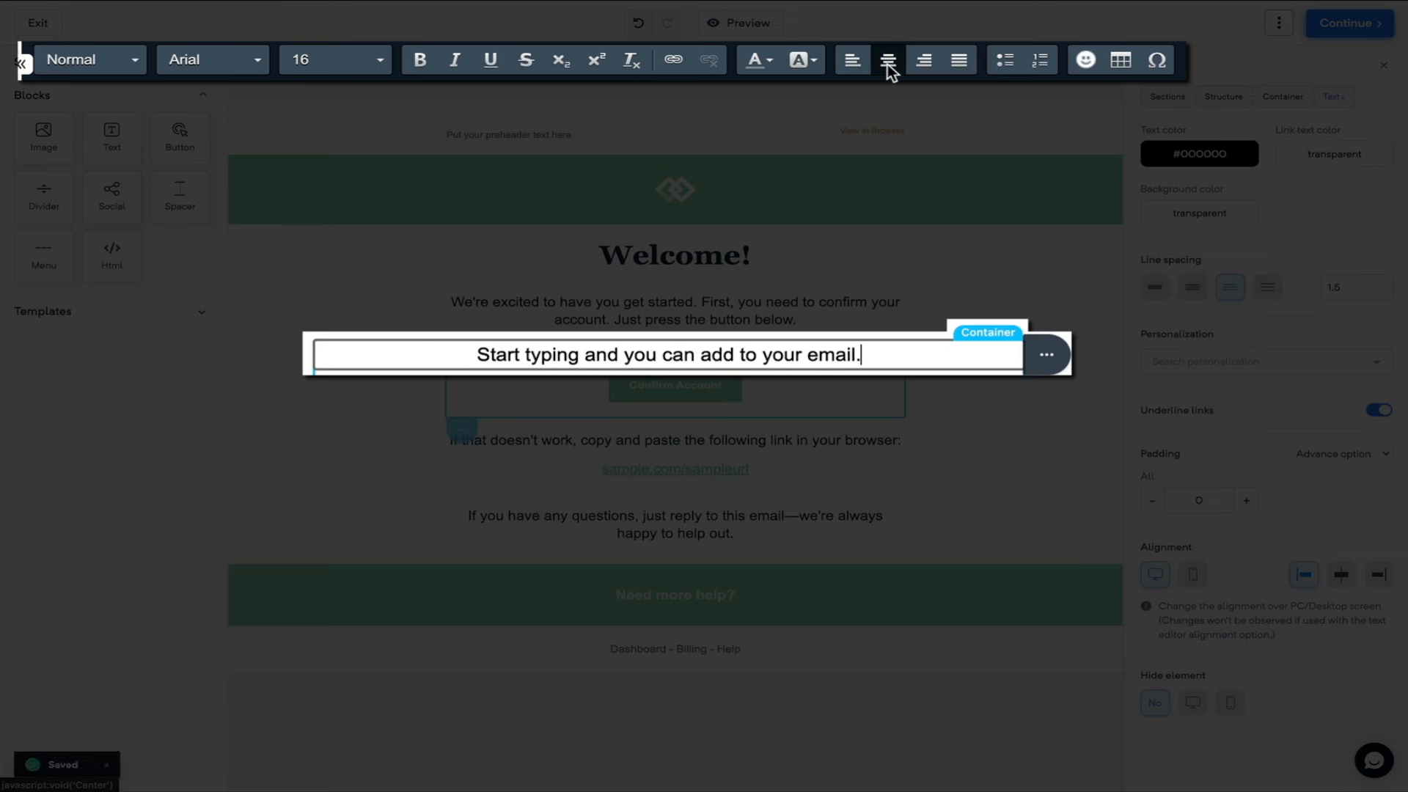
{"action": "left_click_drag", "start_coordinate": [874, 355], "coordinate": [578, 110]}
{"action": "left_click", "coordinate": [424, 61]}
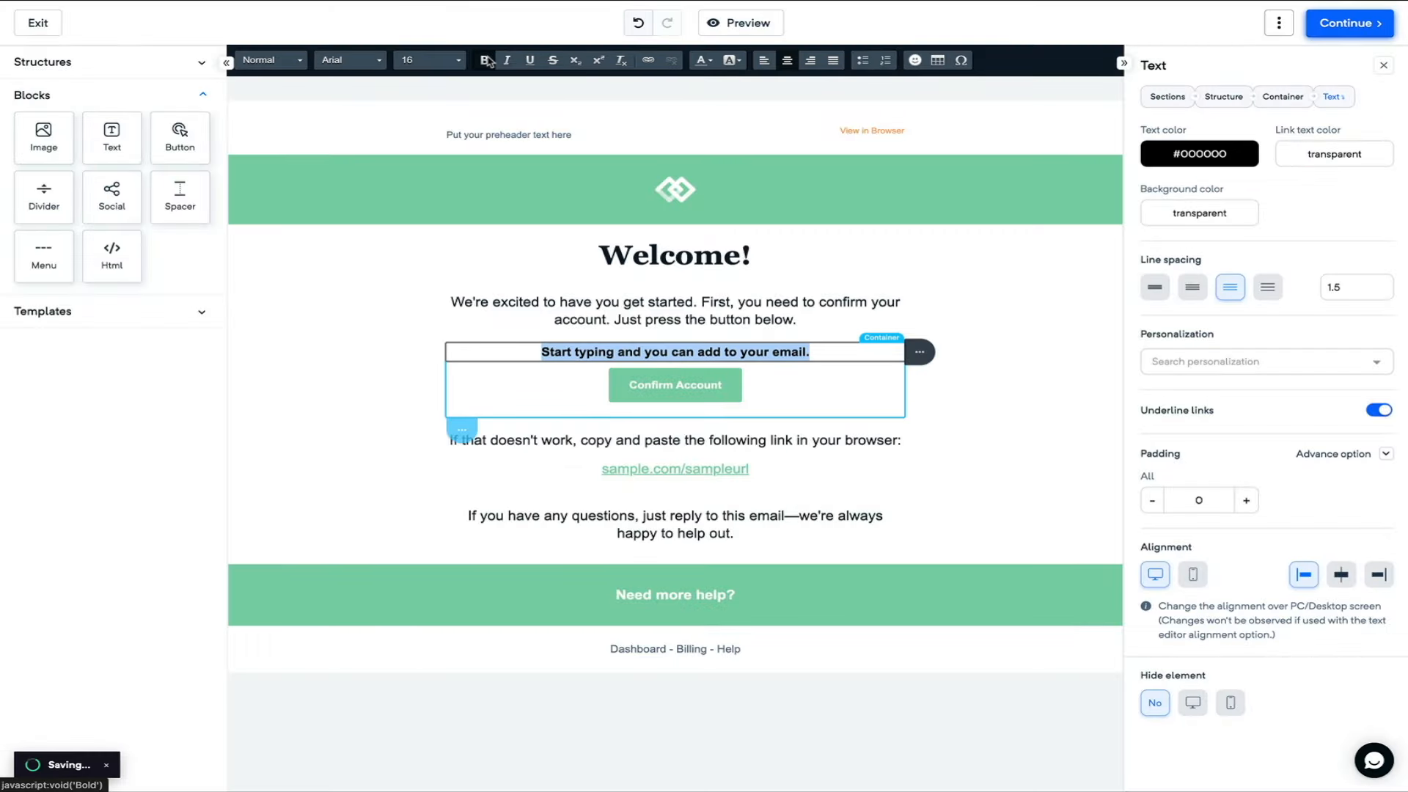
{"action": "mouse_move", "coordinate": [918, 354]}
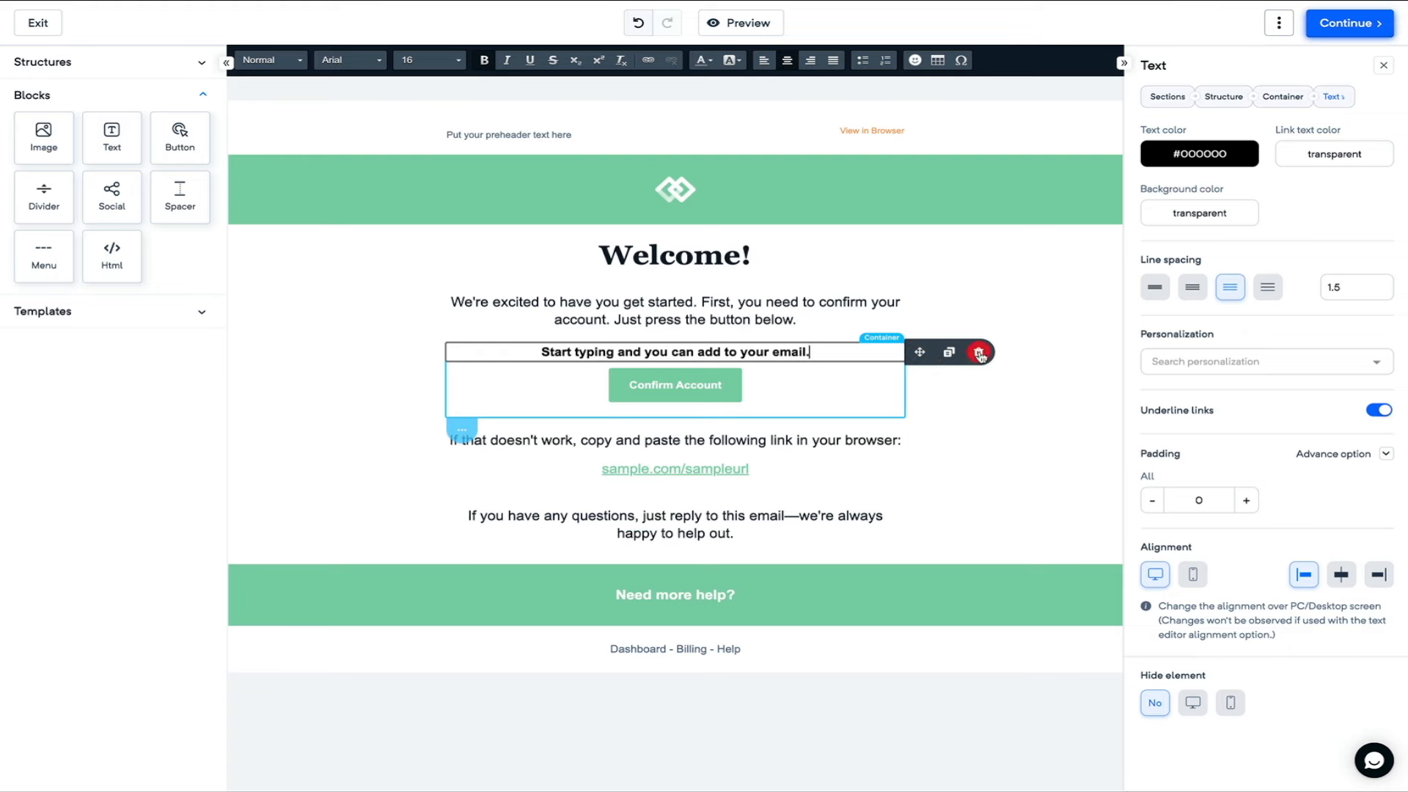
{"action": "left_click", "coordinate": [979, 359]}
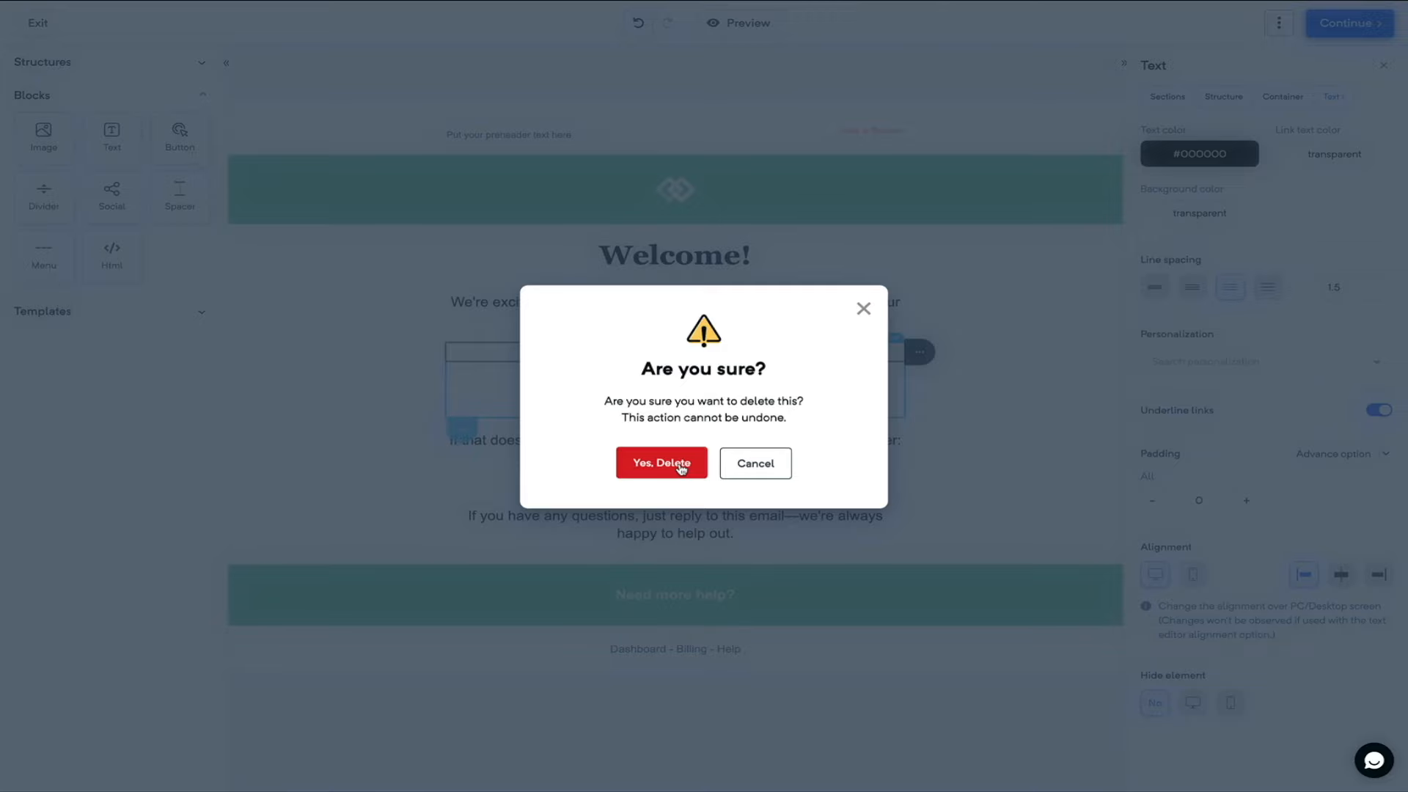
{"action": "left_click", "coordinate": [681, 468]}
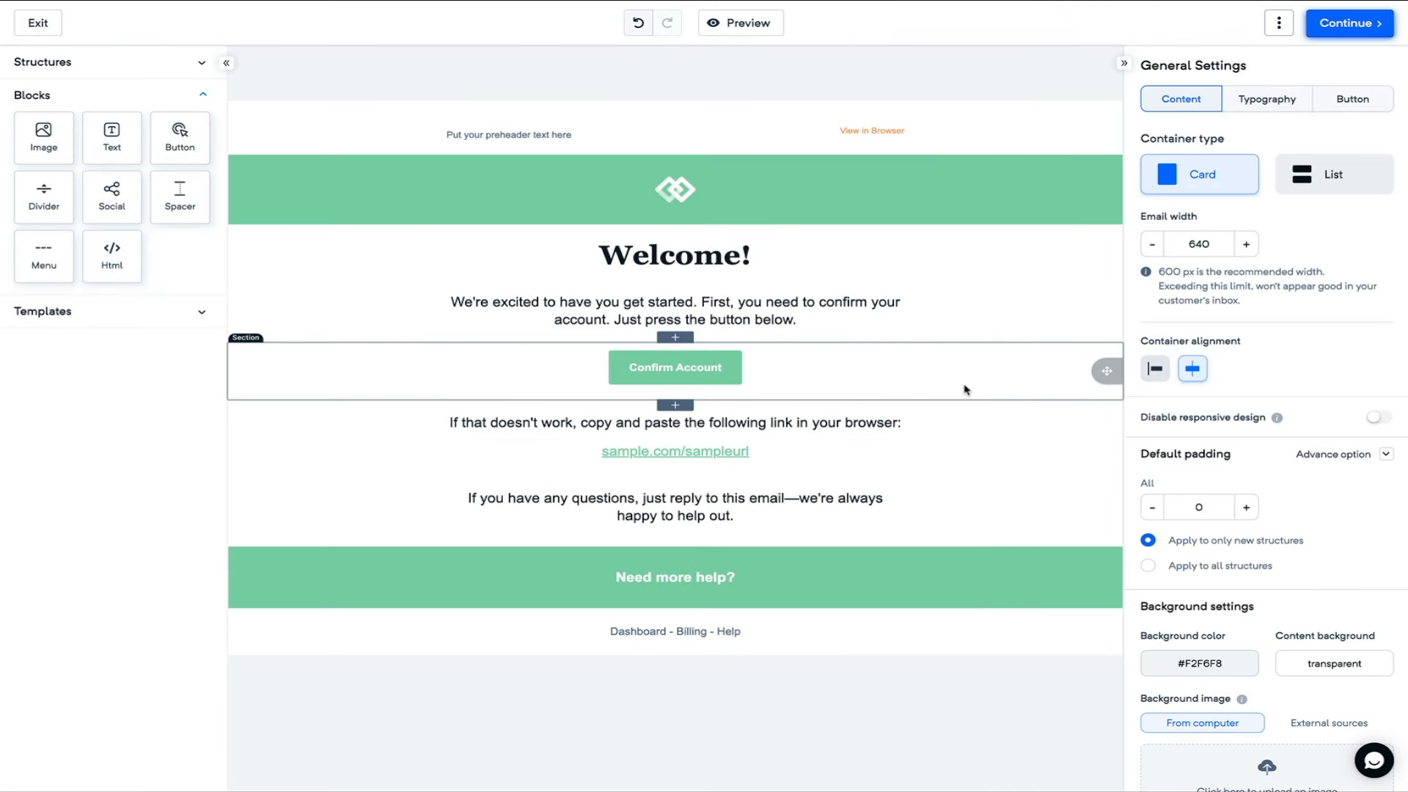
- Delete the preheader and View in Browser blocks, and hide the empty top section on mobile
{"action": "left_click", "coordinate": [953, 128]}
{"action": "left_click", "coordinate": [529, 128]}
{"action": "left_click", "coordinate": [750, 135]}
{"action": "left_click", "coordinate": [681, 469]}
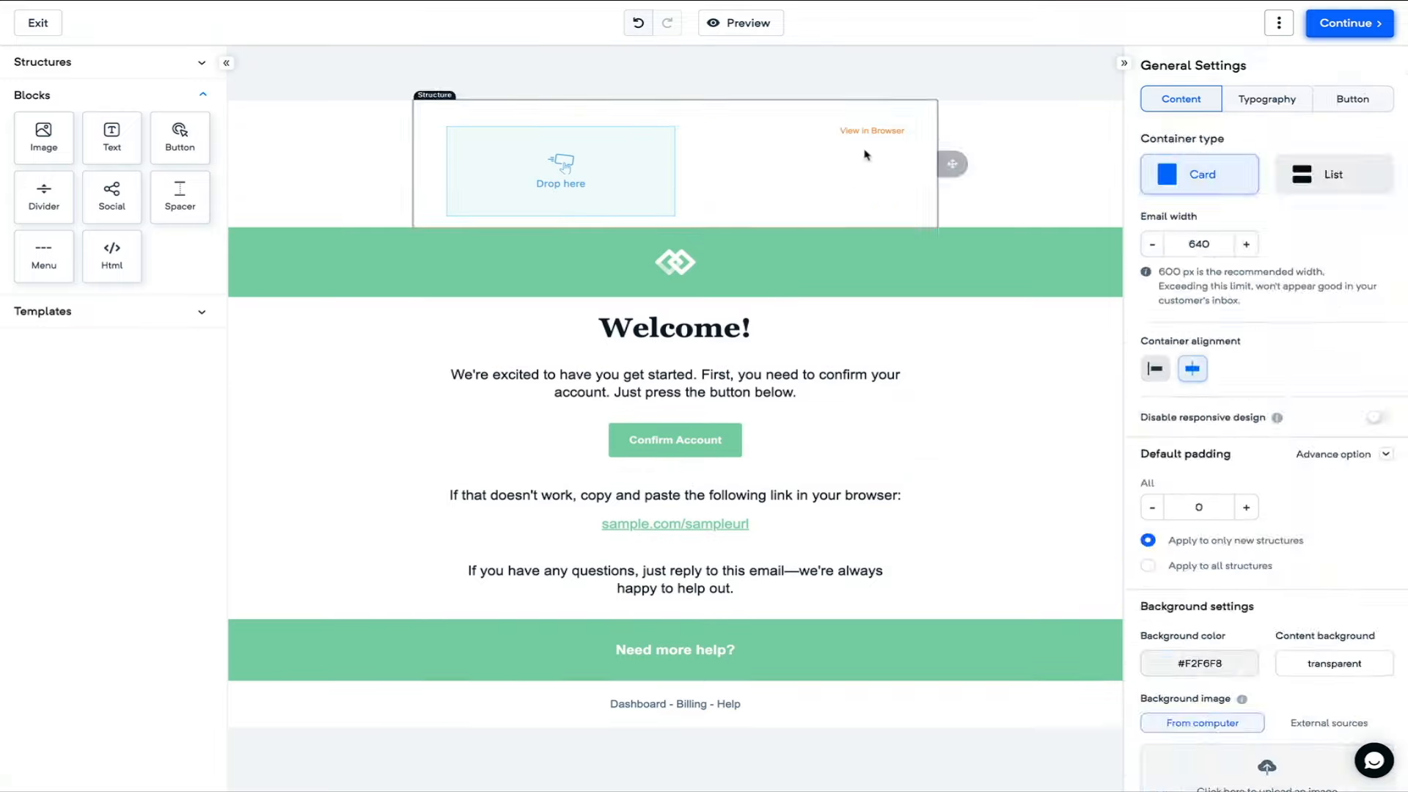
{"action": "left_click", "coordinate": [871, 132]}
{"action": "left_click", "coordinate": [979, 135]}
{"action": "left_click", "coordinate": [681, 469]}
{"action": "left_click", "coordinate": [1107, 164]}
{"action": "left_click", "coordinate": [1230, 641]}
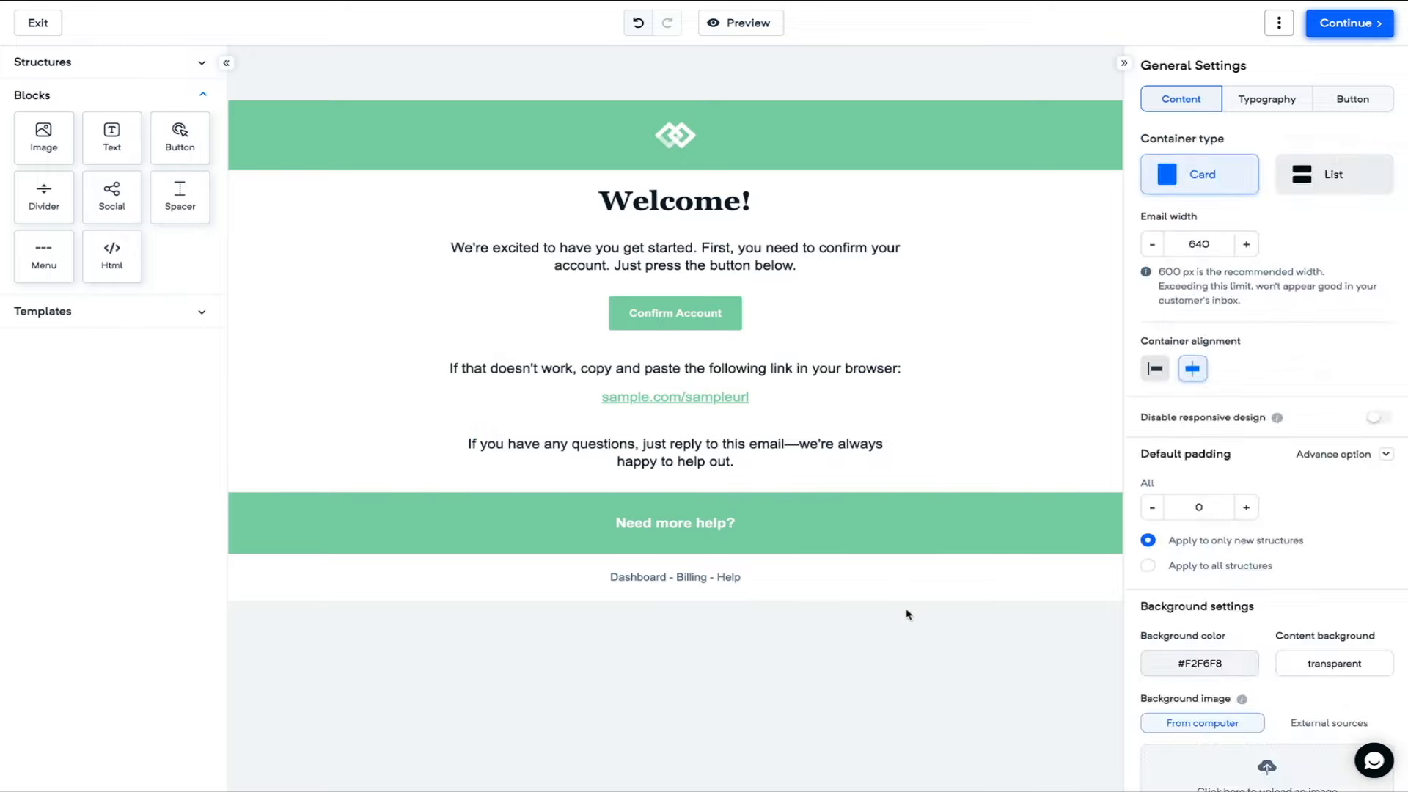
- Change the logo banner and Need more help? banner backgrounds to #FFBF00
{"action": "left_click", "coordinate": [1199, 127]}
{"action": "type", "text": "FFBF00"}
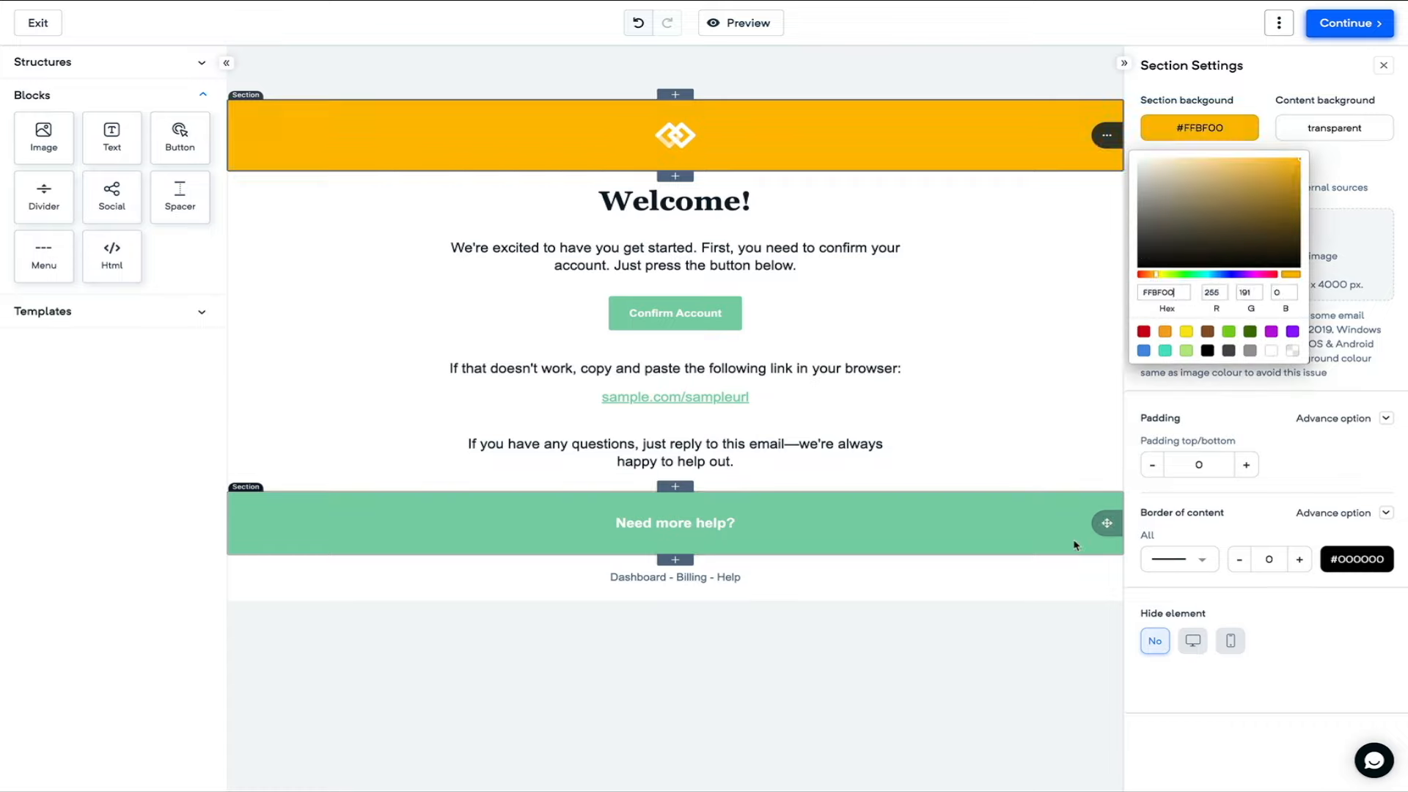
{"action": "left_click", "coordinate": [1106, 523]}
{"action": "left_click", "coordinate": [1200, 128]}
{"action": "double_click", "coordinate": [1160, 292]}
{"action": "type", "text": "FFBF00"}
- Remove the Confirm Account section and link line, and set the footer to 'Ignit Fitness - Blog With Ben'
{"action": "left_click", "coordinate": [1106, 313]}
{"action": "left_click", "coordinate": [1106, 313]}
{"action": "left_click", "coordinate": [681, 468]}
{"action": "left_click", "coordinate": [682, 468]}
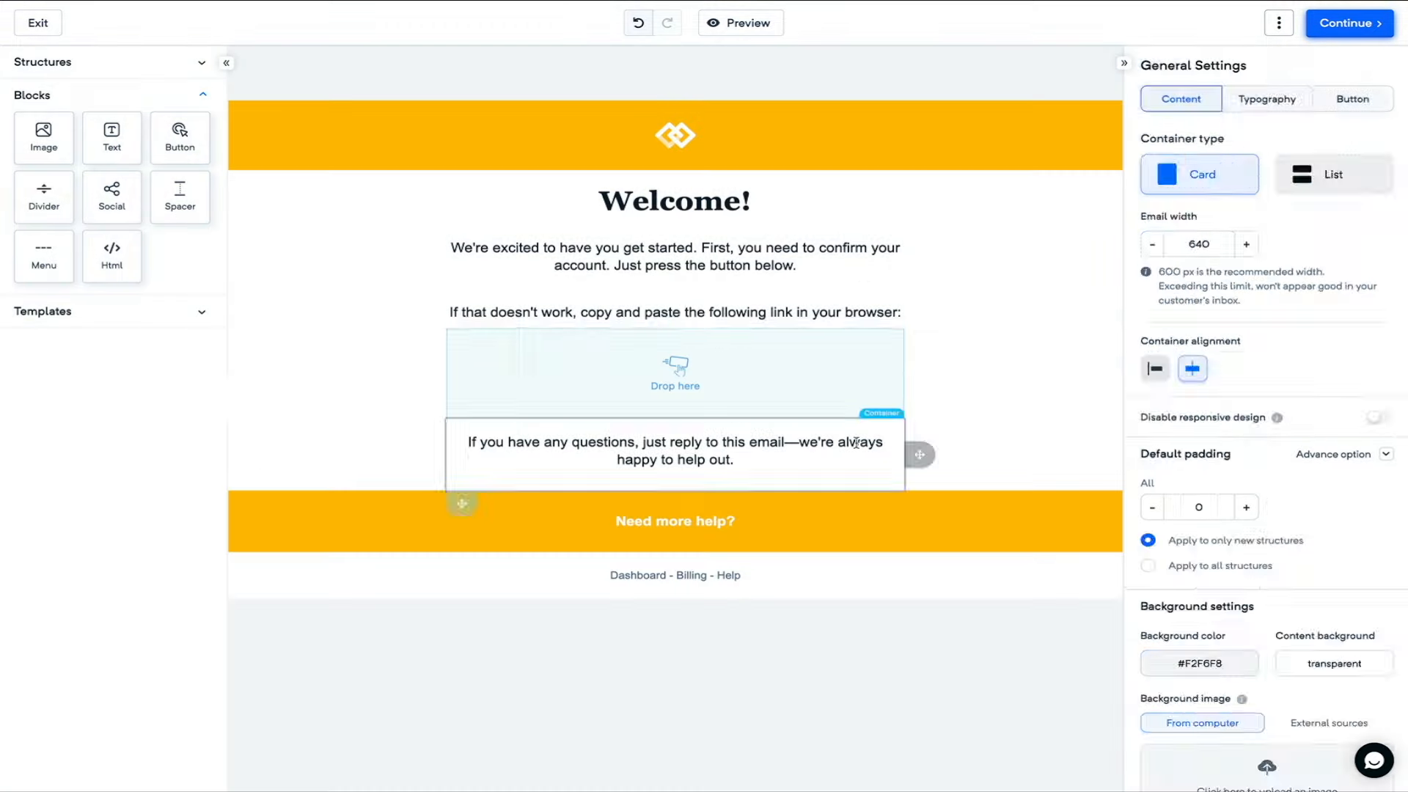
{"action": "triple_click", "coordinate": [705, 484]}
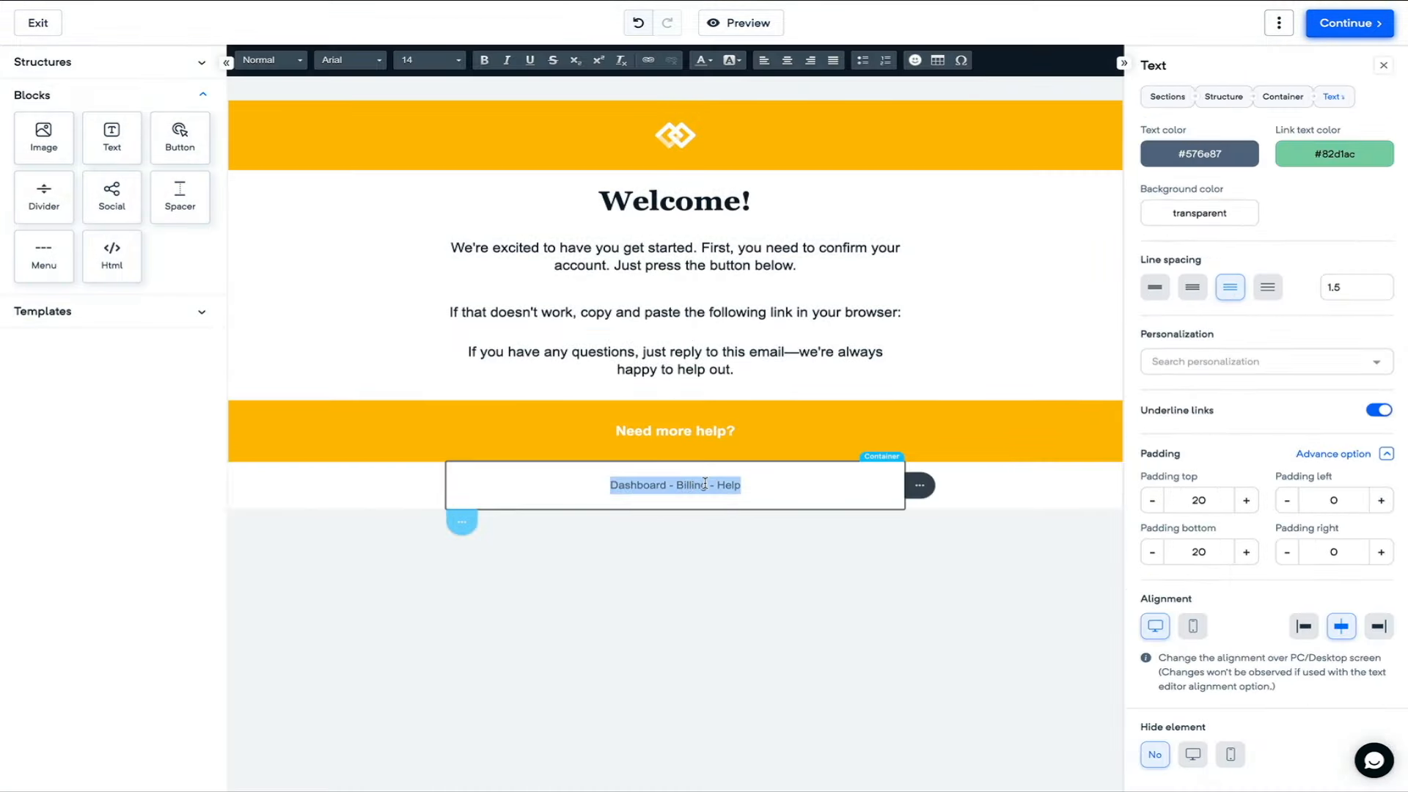
{"action": "type", "text": "Ignit Fitness - Blog With Ben -"}
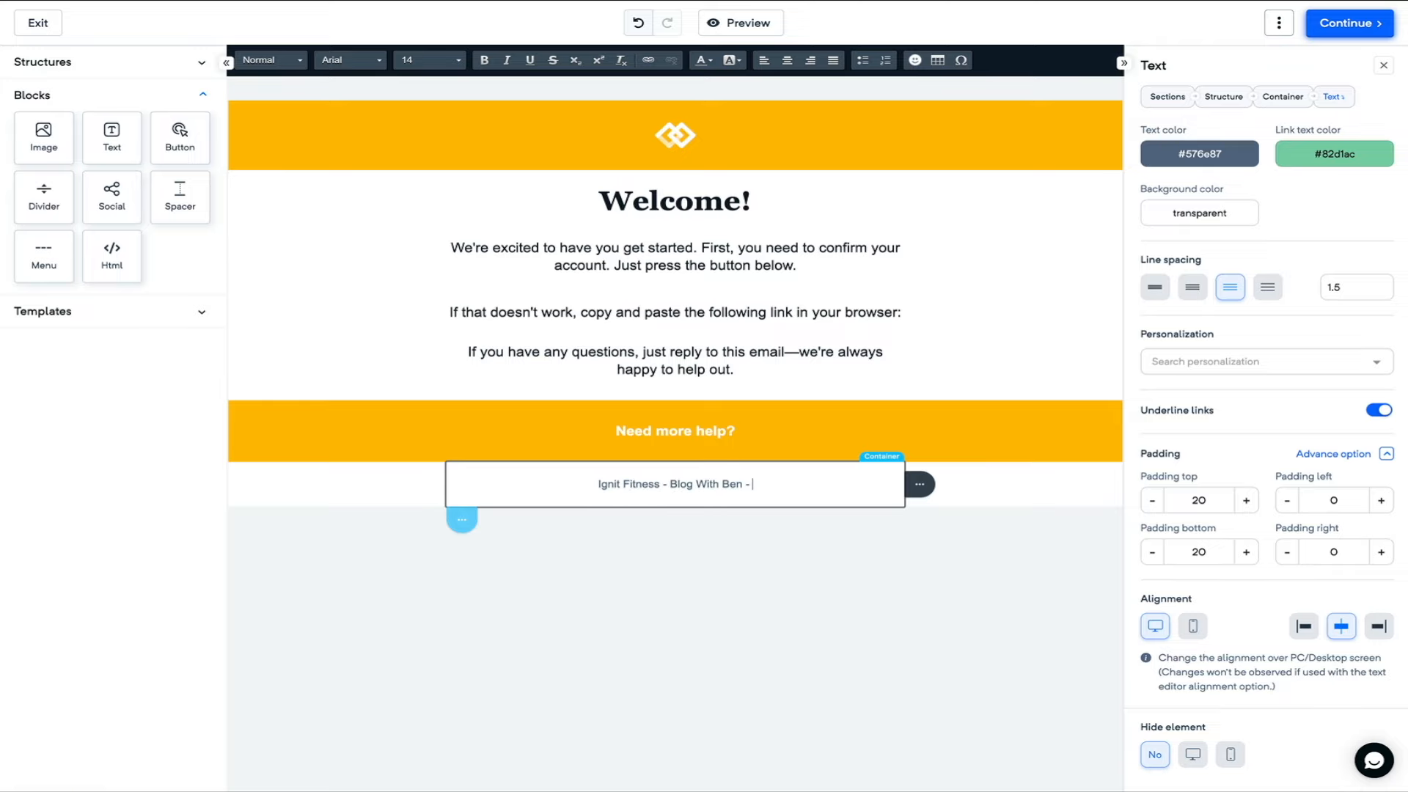
{"action": "key", "text": "BackSpace"}
{"action": "key", "text": "BackSpace"}
{"action": "key", "text": "BackSpace"}
- Clear the Need more help? banner text and select the logo image for replacement
{"action": "triple_click", "coordinate": [675, 431]}
{"action": "key", "text": "BackSpace"}
{"action": "left_click", "coordinate": [986, 537]}
{"action": "left_click", "coordinate": [676, 136]}
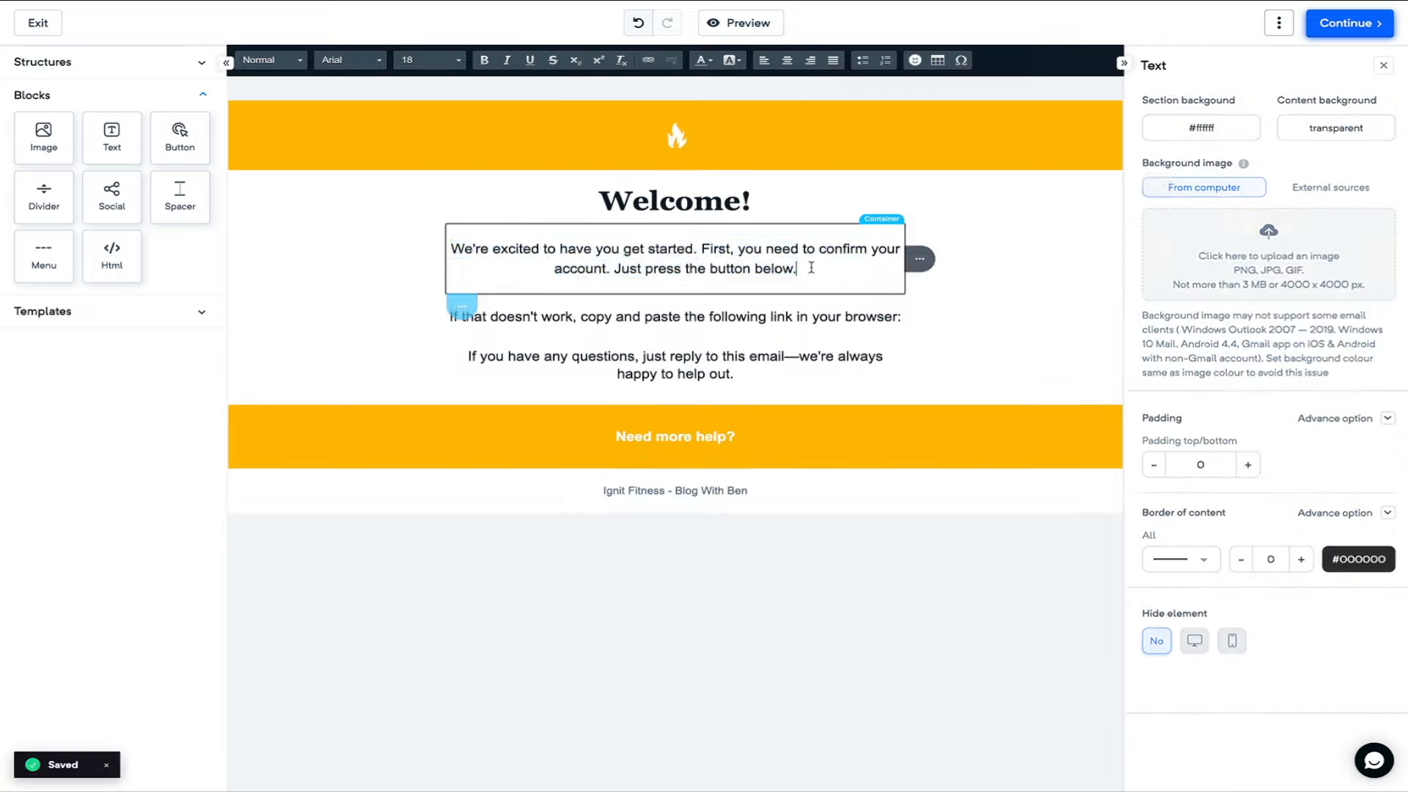
- Replace the first paragraph under Welcome! with the pasted newsletter text
{"action": "triple_click", "coordinate": [706, 264]}
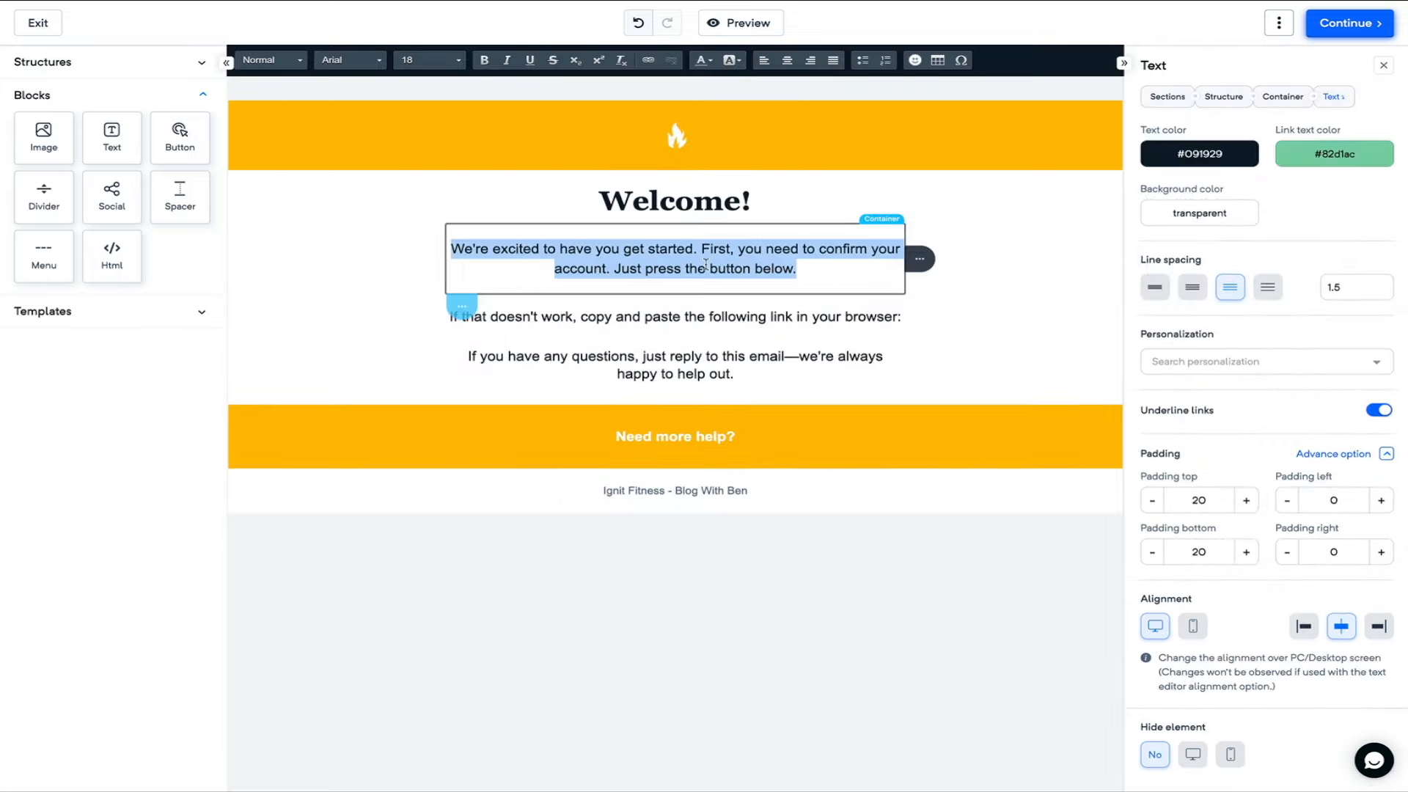
{"action": "type", "text": "We are thrilled to welcome you to the Ignite Fitness family! Whether you're a seasoned athlete or just starting your fitness journey, our newsletter is designed to provide you with the motivation, tips, and resources you need to achieve your health and wellness goals. From expert advice on workout routines and nutrition to inspiring success stories from our community, we've got you covered. Get ready to ignite your passion for fitness and transform your life! In each edition of our newsletter, you'll find exclusive content curated by our team of fitness professionals. We'll share the latest trends in the fitness industry, innovative workout techniques, and practical tips to help you stay on track. Our goal is to empower you with knowledge and inspiration, ensuring that you have everything you need to succeed. Plus, you'll be the first to know about special events, challenges, and promotions that we offer exclusively to our subscribers. Thank you for joining us on this exciting journey. We can't wait to support you every step of the way as you work towards your fitness aspirations. If you have any questions, suggestions, or topics you'd like us to cover, please don't hesitate to reach out. Together, we'll ignite the fire within and achieve greatness. Welcome aboard! Yours in health and fitness, The Ignite Fitness Team"}
{"action": "left_click_drag", "start_coordinate": [716, 349], "coordinate": [453, 246]}
{"action": "left_click", "coordinate": [429, 60]}
{"action": "left_click", "coordinate": [418, 177]}
{"action": "left_click_drag", "start_coordinate": [749, 616], "coordinate": [449, 388]}
{"action": "key", "text": "ctrl+c"}
{"action": "key", "text": "BackSpace"}
{"action": "key", "text": "BackSpace"}
{"action": "key", "text": "BackSpace"}
- Paste newsletter text over the browser-link line, cut the surplus, and set it to size 18
{"action": "triple_click", "coordinate": [633, 413]}
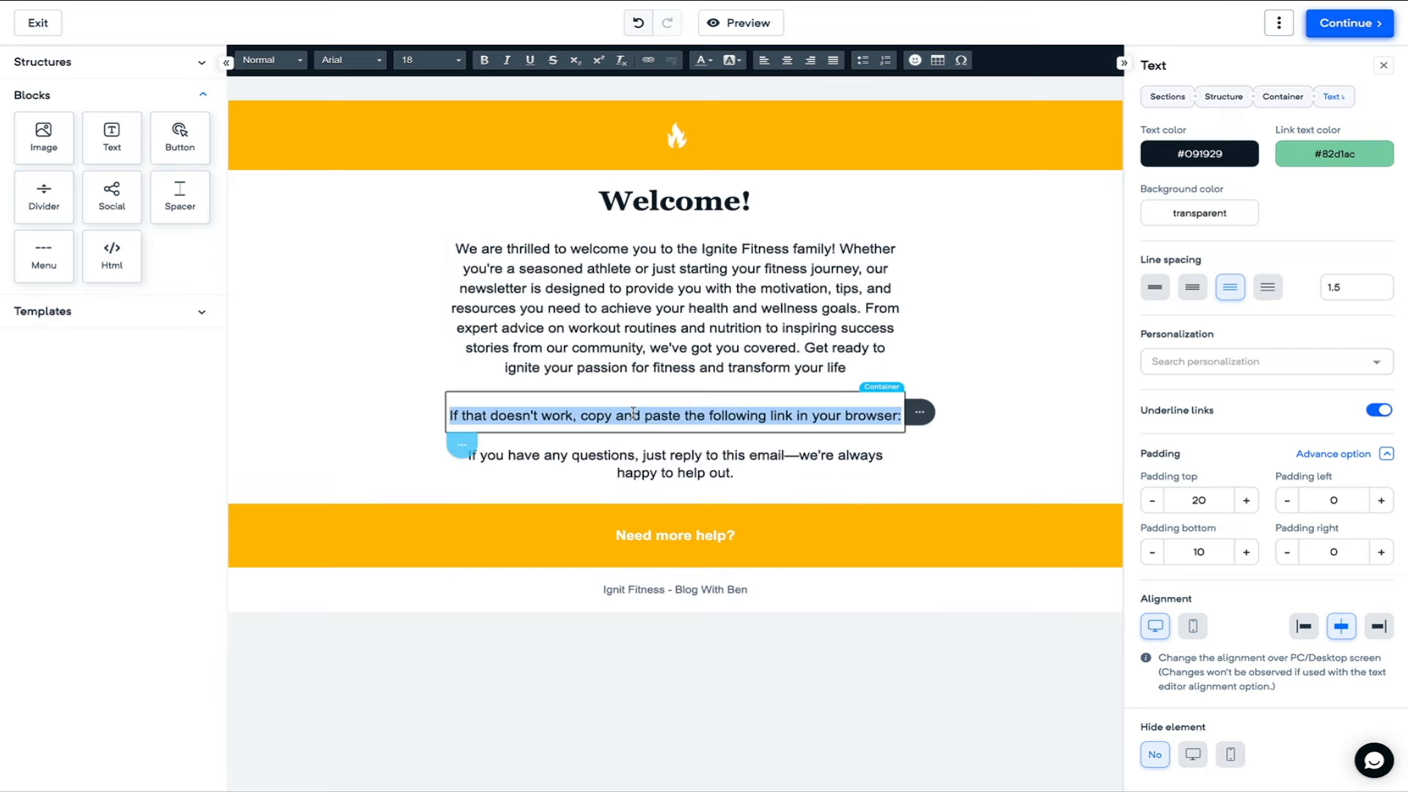
{"action": "key", "text": "ctrl+v"}
{"action": "left_click_drag", "start_coordinate": [745, 644], "coordinate": [450, 539]}
{"action": "key", "text": "ctrl+x"}
{"action": "left_click_drag", "start_coordinate": [713, 522], "coordinate": [453, 415]}
{"action": "left_click", "coordinate": [458, 60]}
{"action": "left_click", "coordinate": [418, 177]}
- Replace the last block with the thank-you text, strip its sign-off lines, and enlarge it to 18
{"action": "left_click_drag", "start_coordinate": [754, 613], "coordinate": [466, 577]}
{"action": "key", "text": "ctrl+v"}
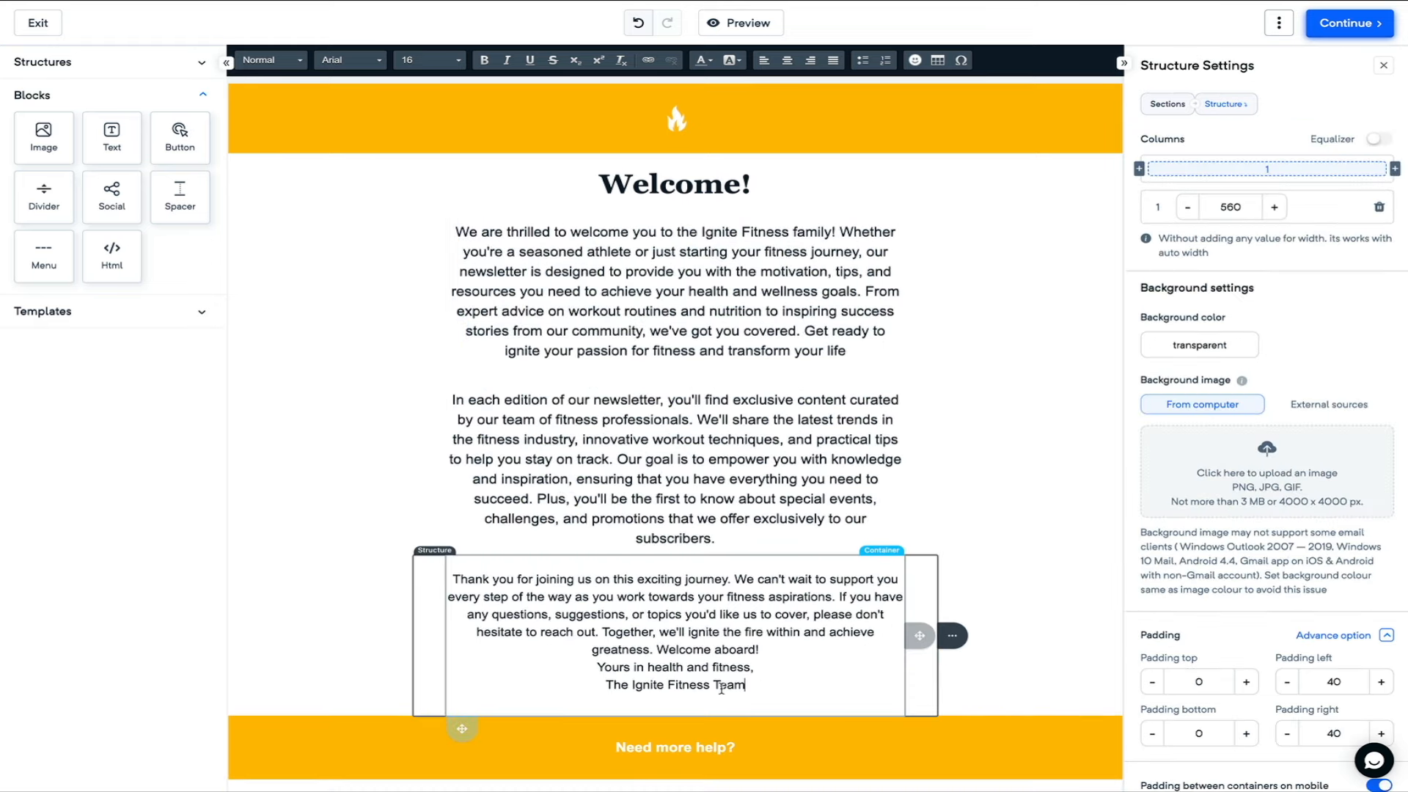
{"action": "left_click_drag", "start_coordinate": [746, 686], "coordinate": [596, 666]}
{"action": "key", "text": "BackSpace"}
{"action": "key", "text": "BackSpace"}
{"action": "left_click_drag", "start_coordinate": [770, 652], "coordinate": [452, 578]}
{"action": "left_click", "coordinate": [429, 60]}
{"action": "left_click", "coordinate": [418, 177]}
{"action": "left_click", "coordinate": [858, 440]}
{"action": "scroll", "coordinate": [990, 431], "scroll_direction": "up", "scroll_amount": 1}
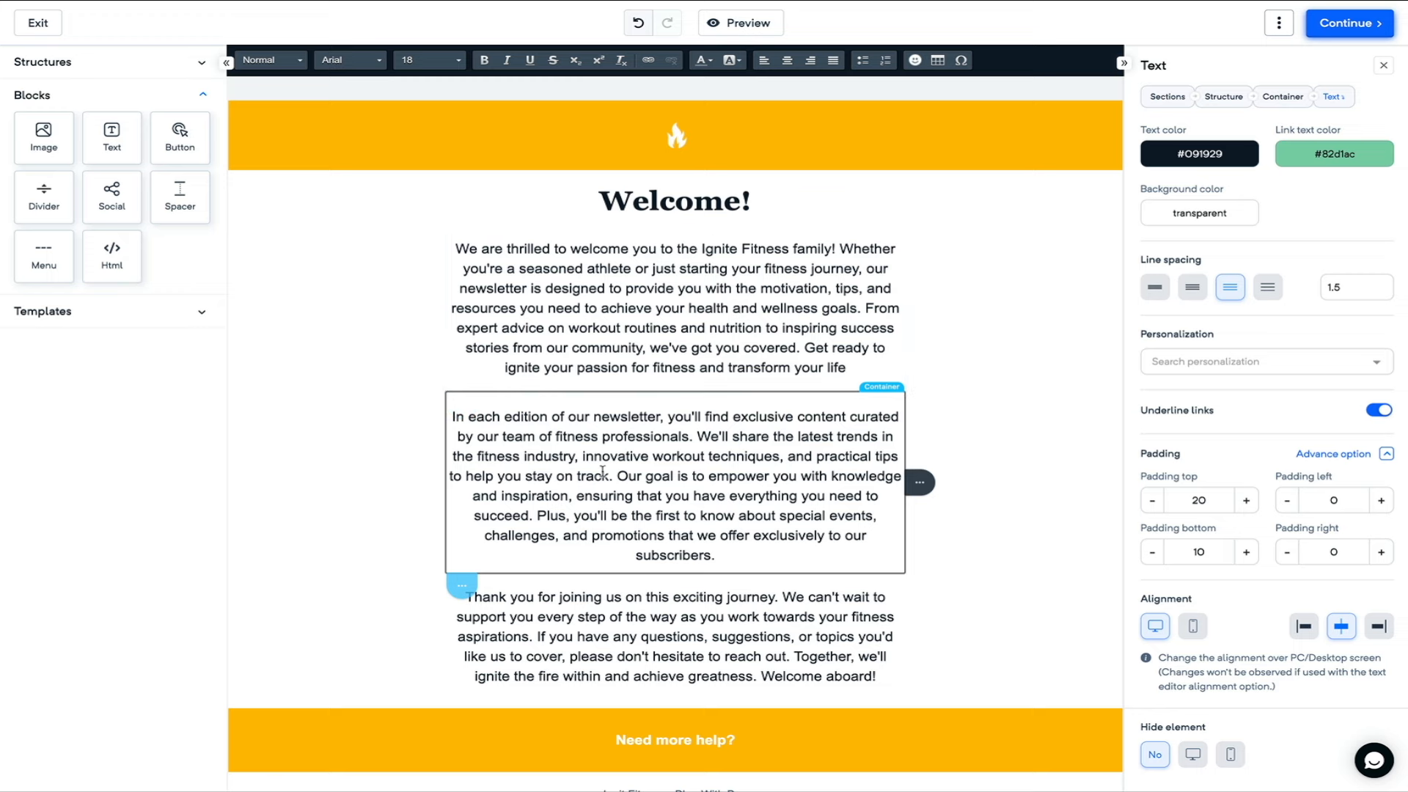
- Trim the extra sentences from the middle and last paragraphs, including the 'From expert advice' sentence
{"action": "left_click_drag", "start_coordinate": [611, 475], "coordinate": [792, 559]}
{"action": "key", "text": "BackSpace"}
{"action": "left_click_drag", "start_coordinate": [877, 597], "coordinate": [540, 558]}
{"action": "key", "text": "BackSpace"}
{"action": "left_click", "coordinate": [865, 308]}
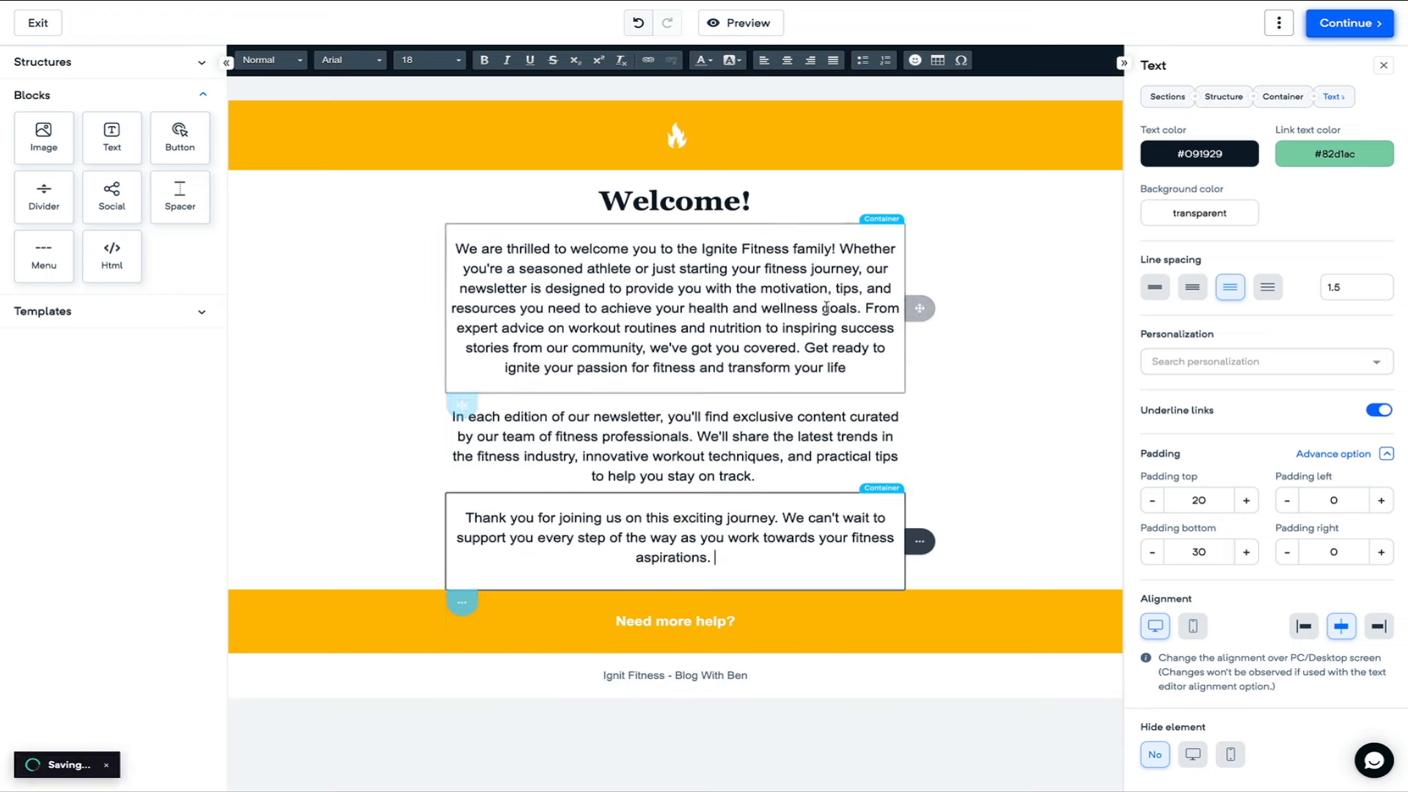
{"action": "left_click", "coordinate": [797, 349], "text": "shift"}
{"action": "key", "text": "BackSpace"}
{"action": "left_click", "coordinate": [963, 134]}
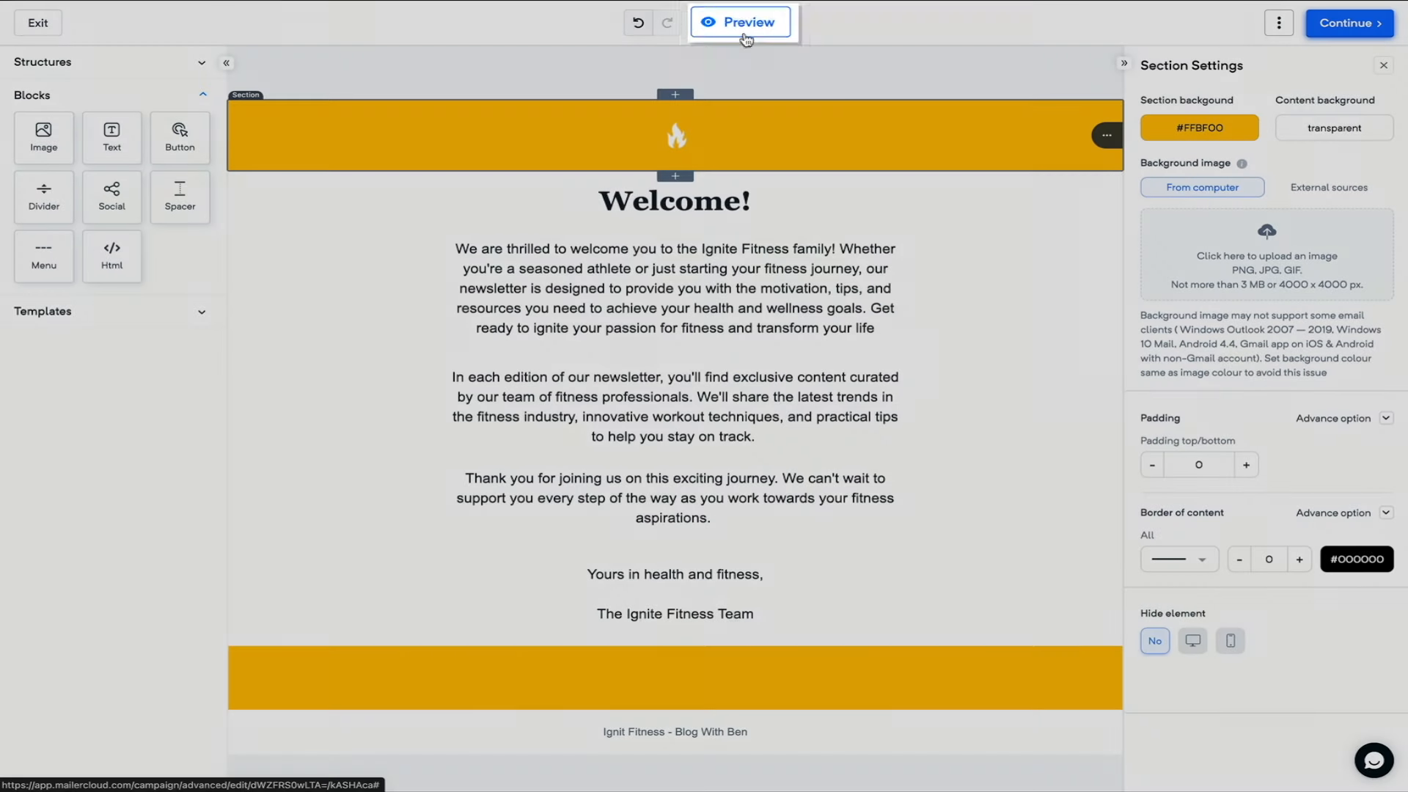
{"action": "left_click", "coordinate": [747, 26]}
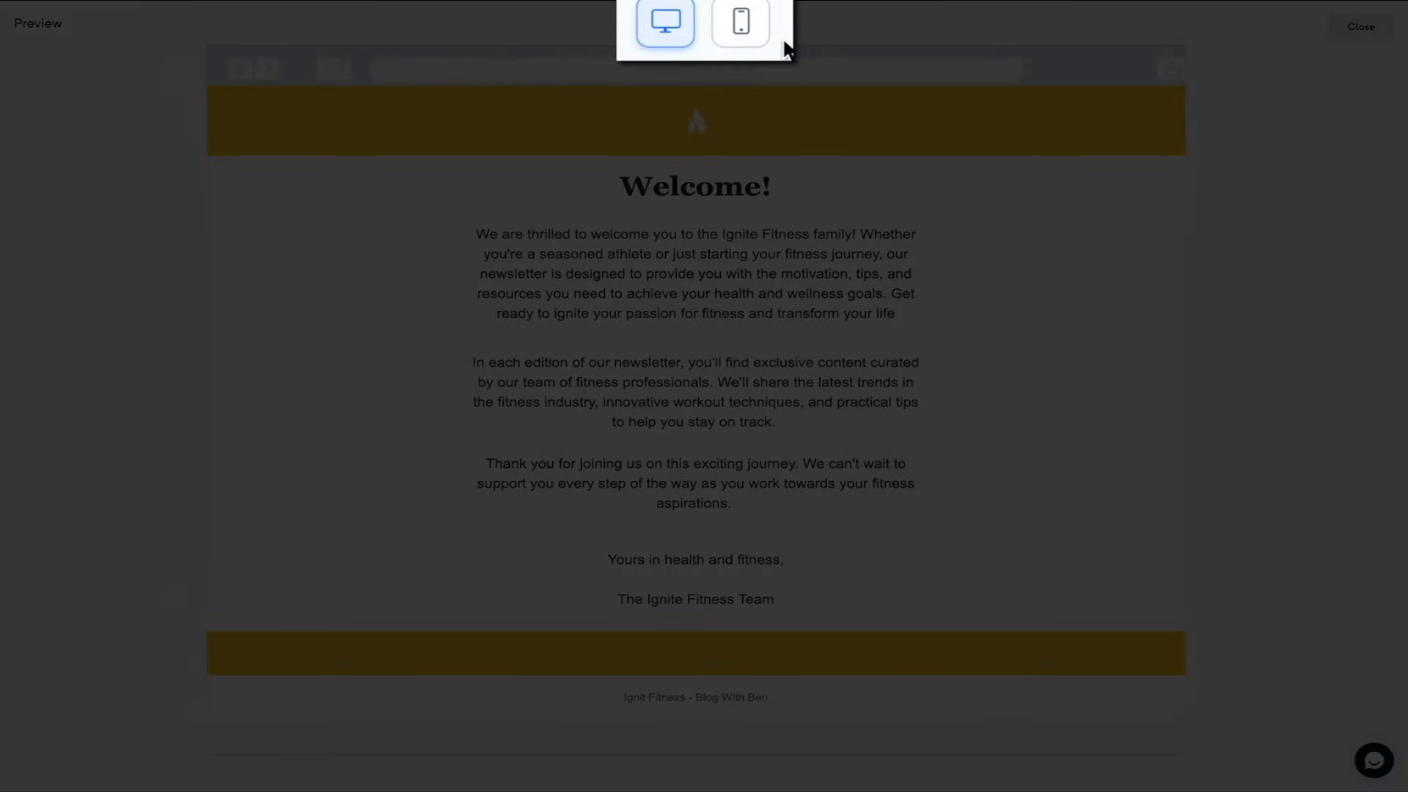
{"action": "left_click", "coordinate": [728, 25]}
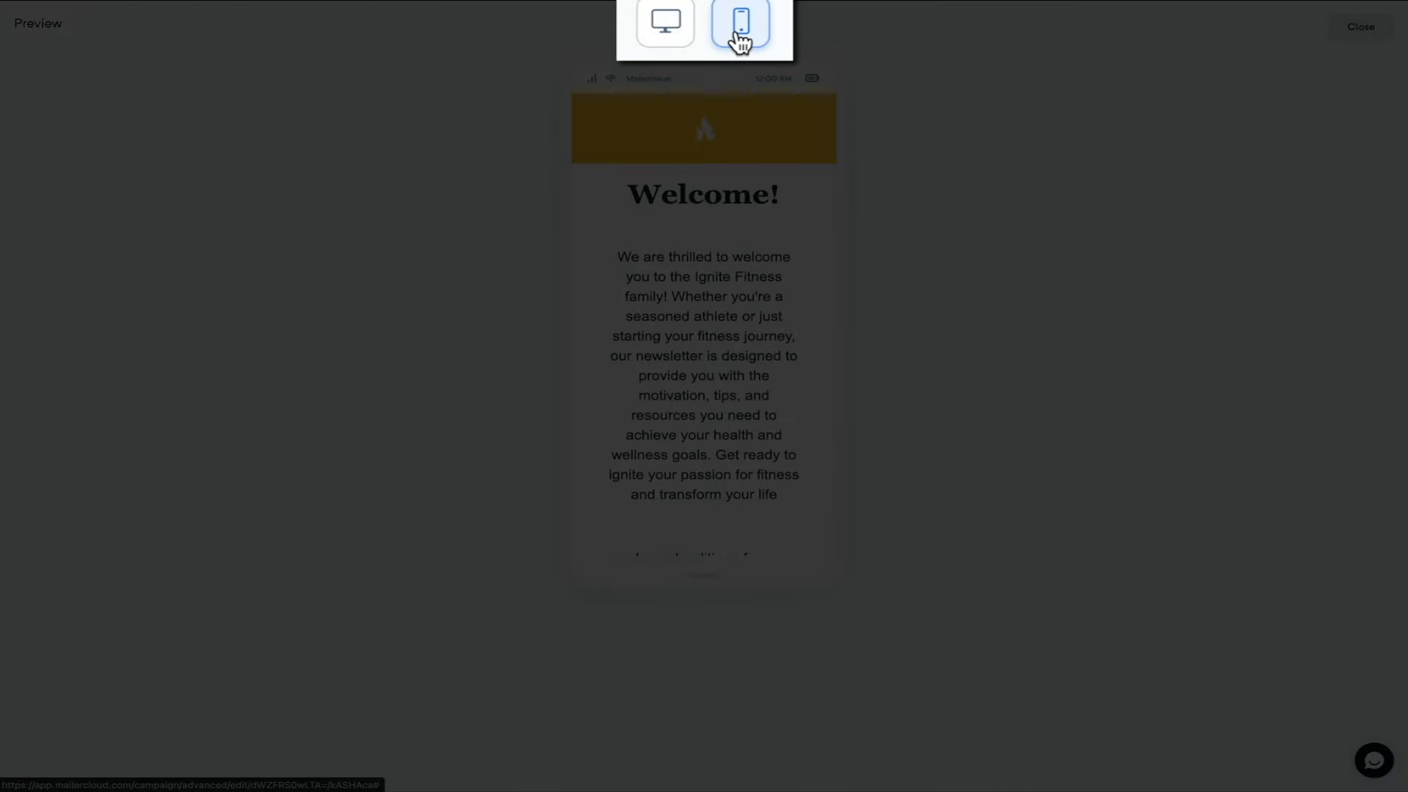
{"action": "scroll", "coordinate": [745, 389], "scroll_direction": "down", "scroll_amount": 3}
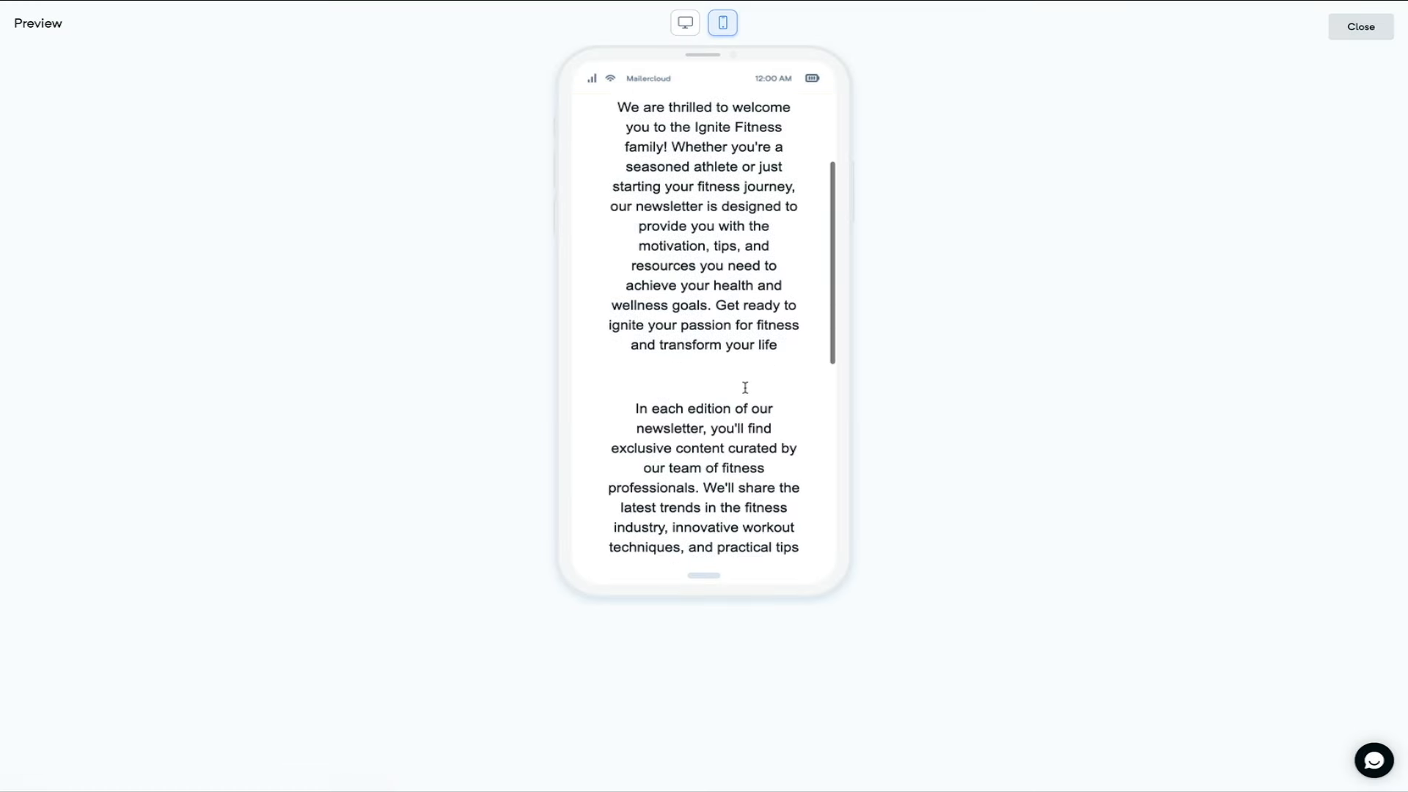
{"action": "scroll", "coordinate": [745, 387], "scroll_direction": "down", "scroll_amount": 6}
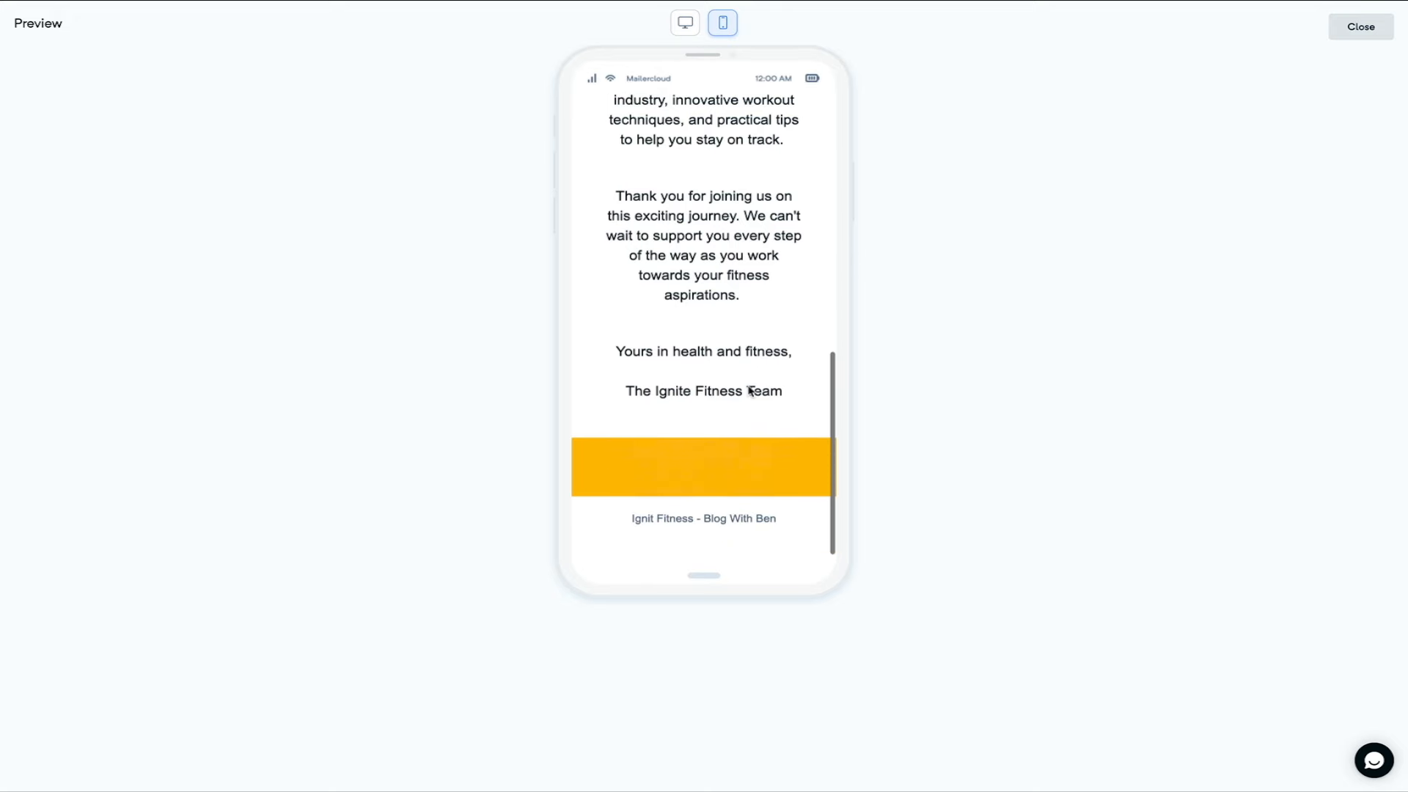
{"action": "scroll", "coordinate": [749, 391], "scroll_direction": "up", "scroll_amount": 4}
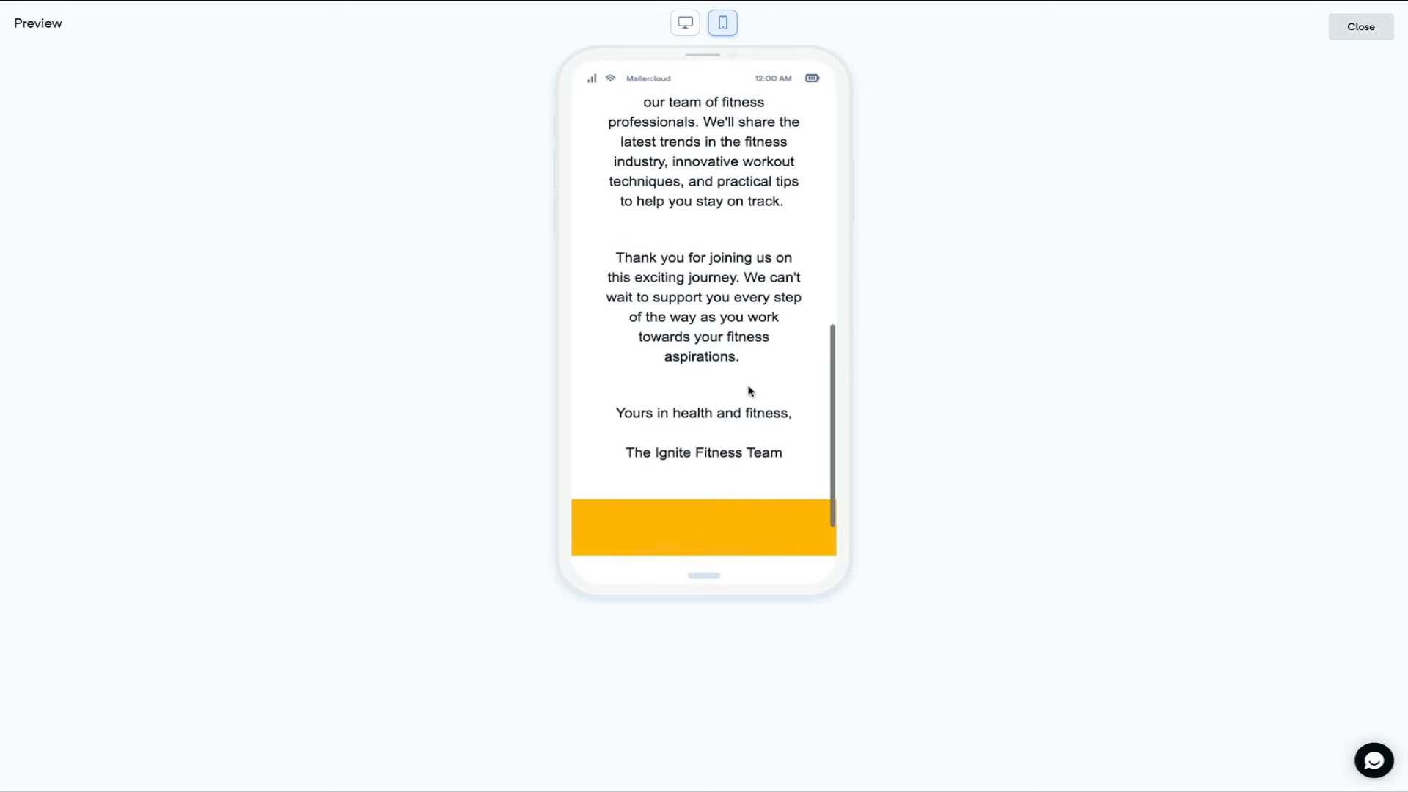
{"action": "scroll", "coordinate": [750, 391], "scroll_direction": "up", "scroll_amount": 3}
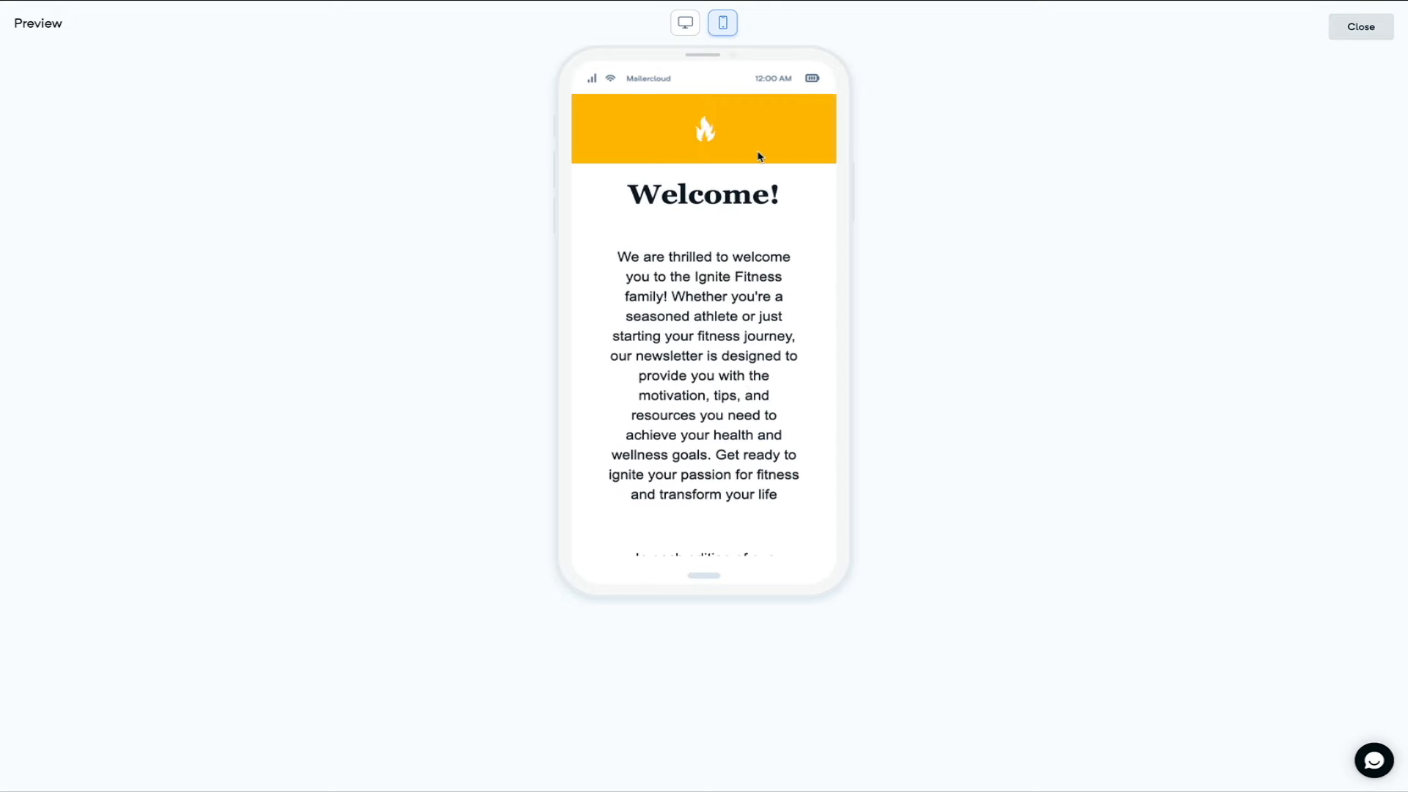
{"action": "left_click", "coordinate": [689, 27]}
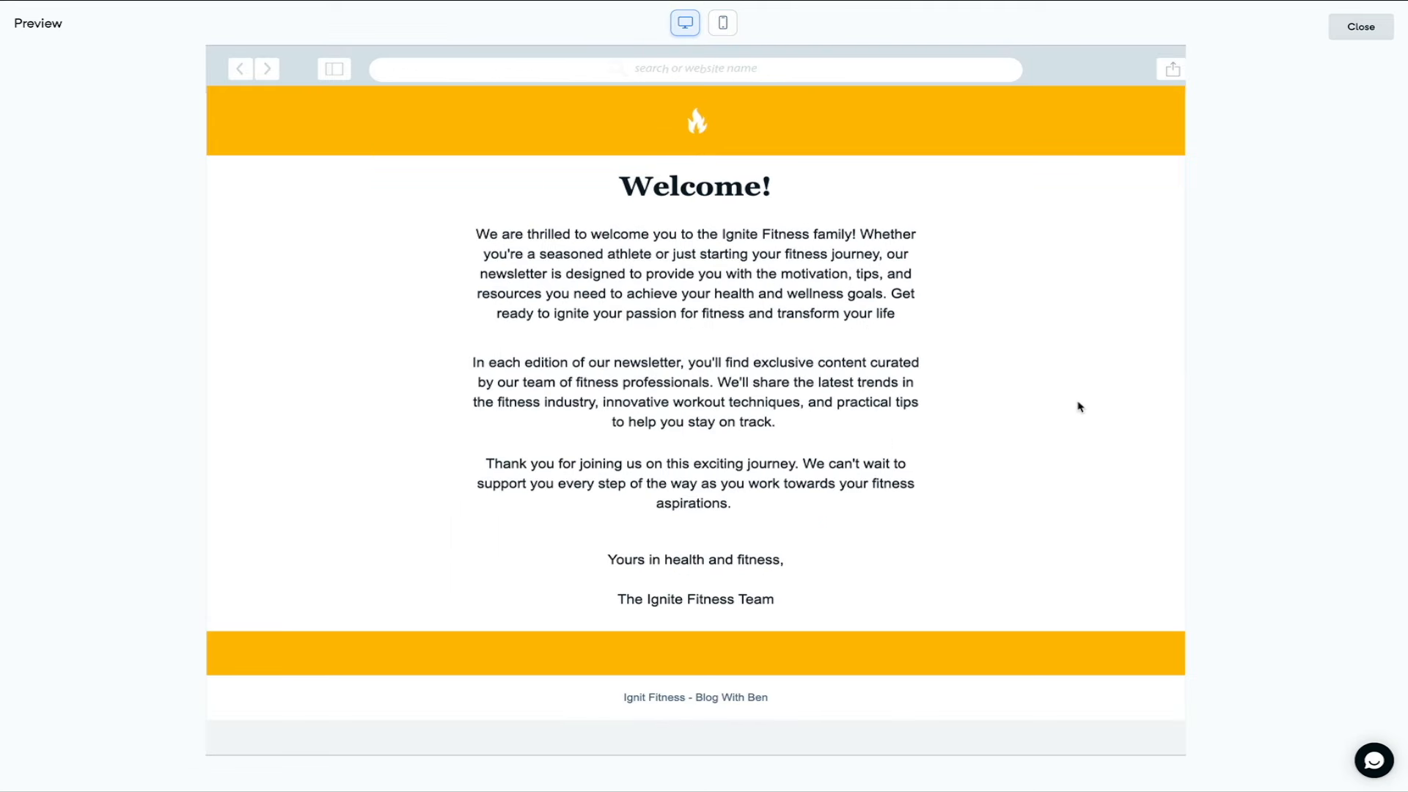
{"action": "left_click", "coordinate": [1339, 42]}
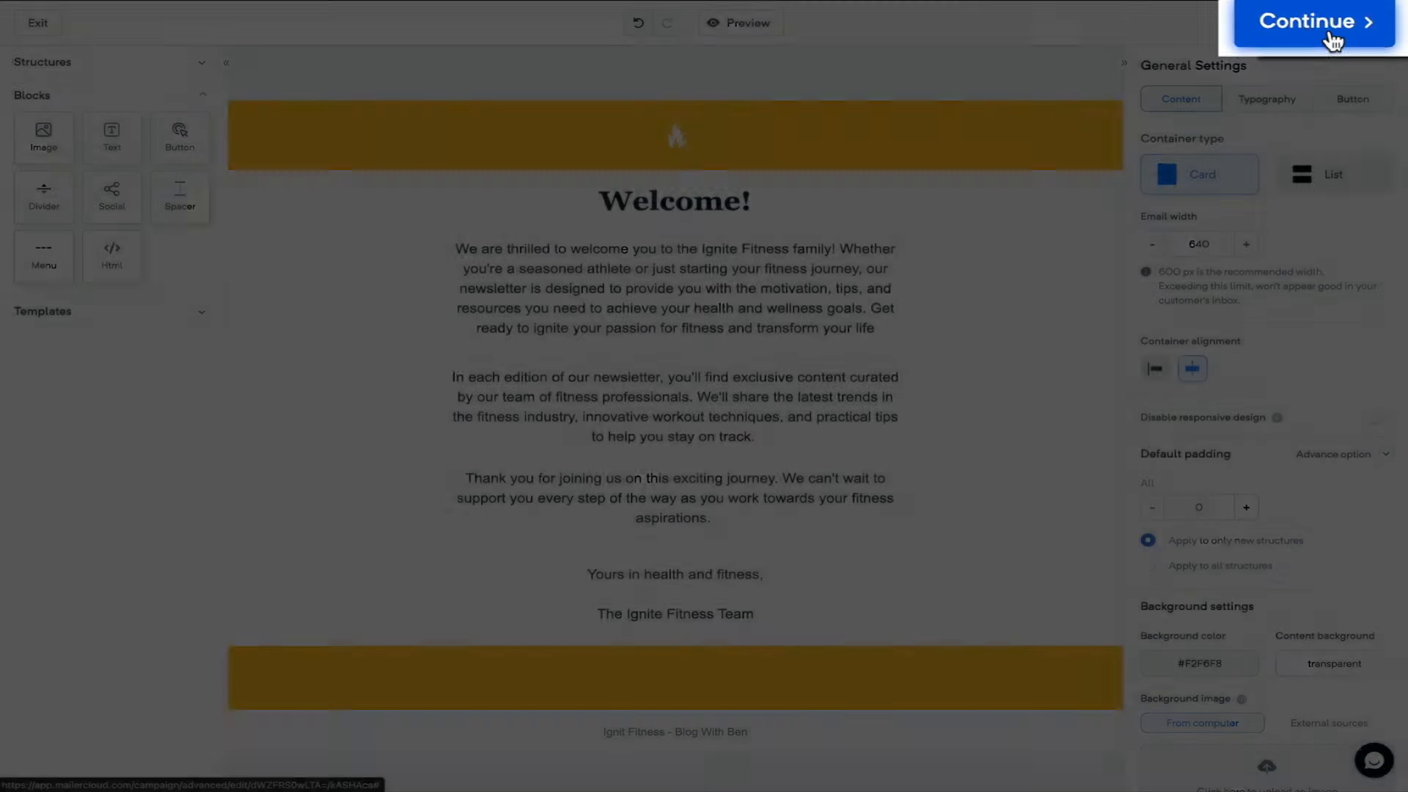
- Continue to the campaign page and send a test email to the suggested sender address
{"action": "left_click", "coordinate": [1360, 33]}
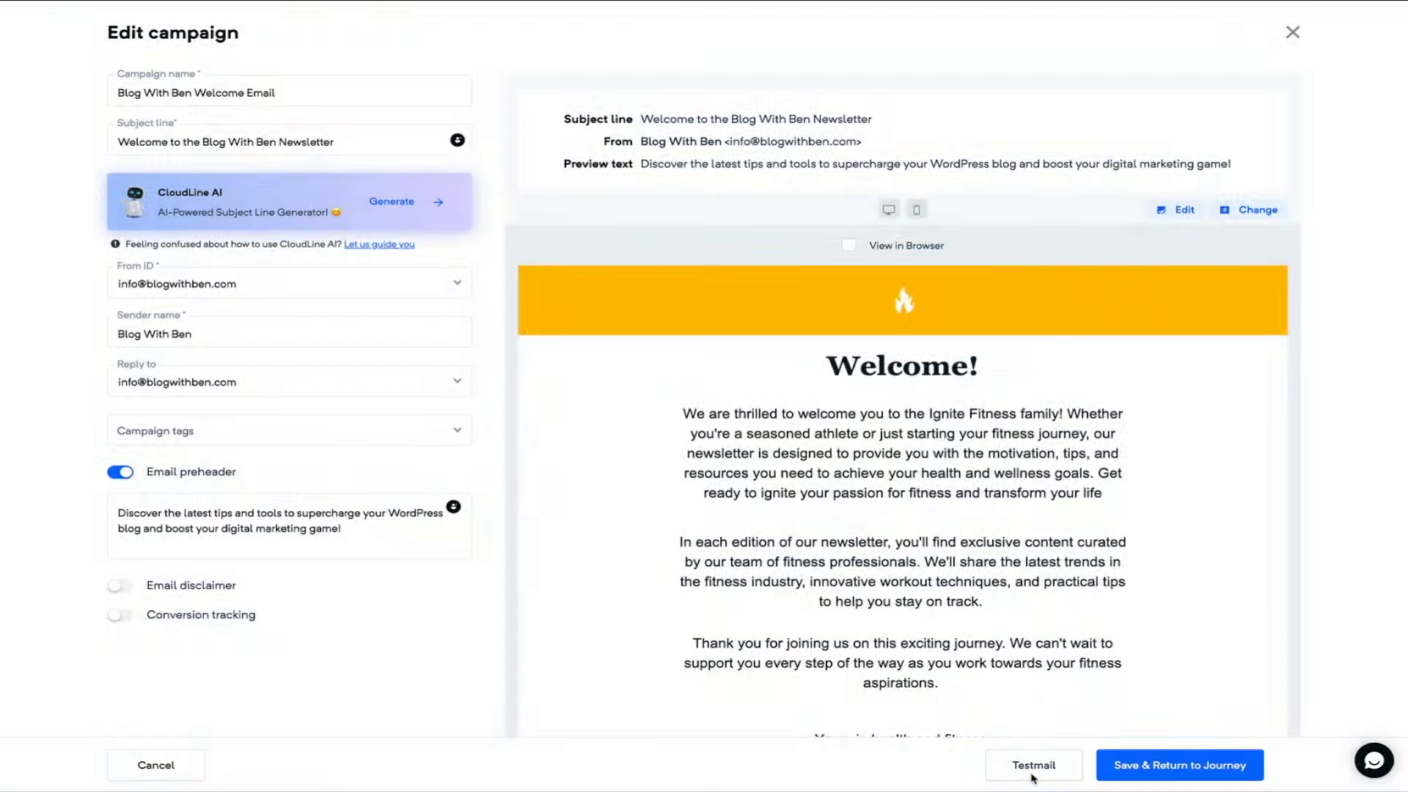
{"action": "left_click", "coordinate": [1031, 769]}
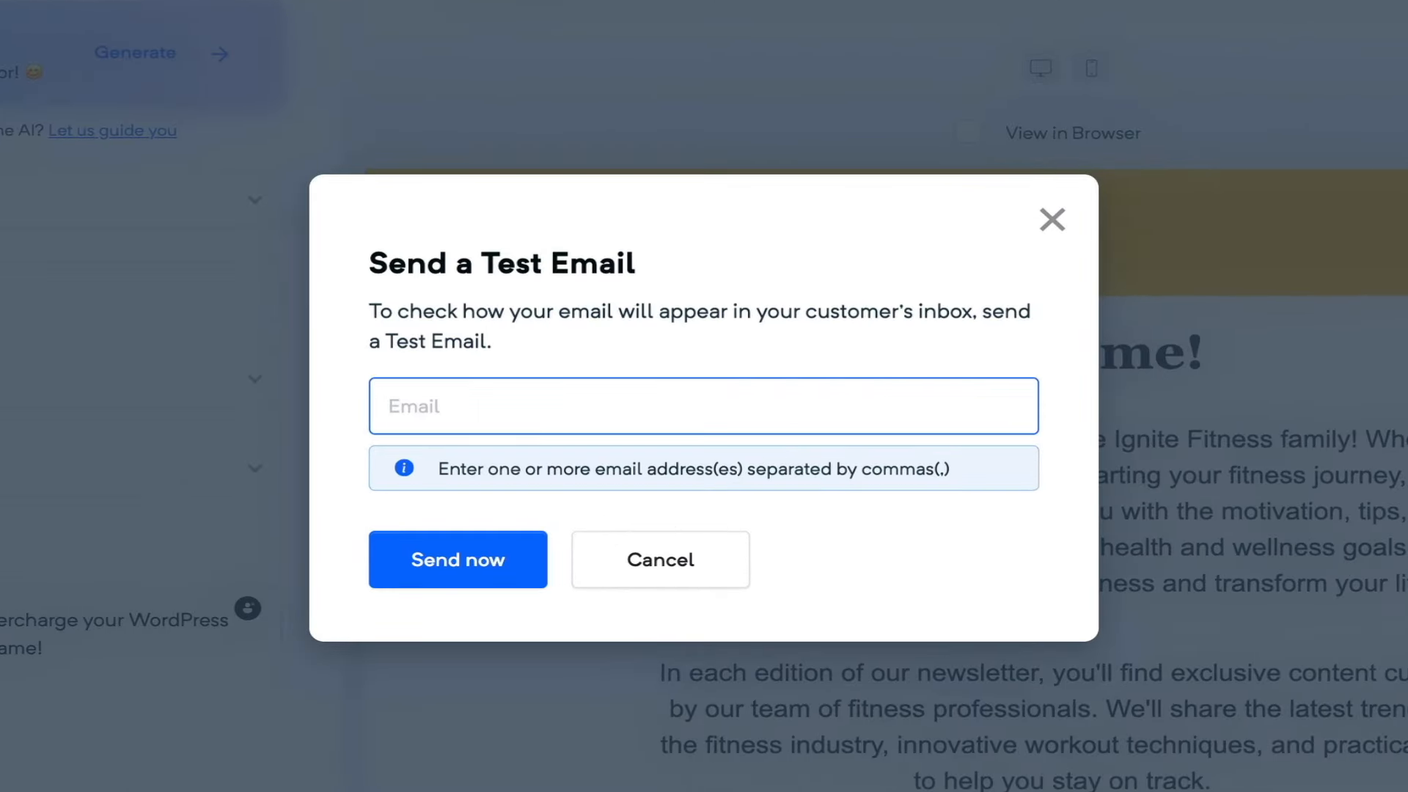
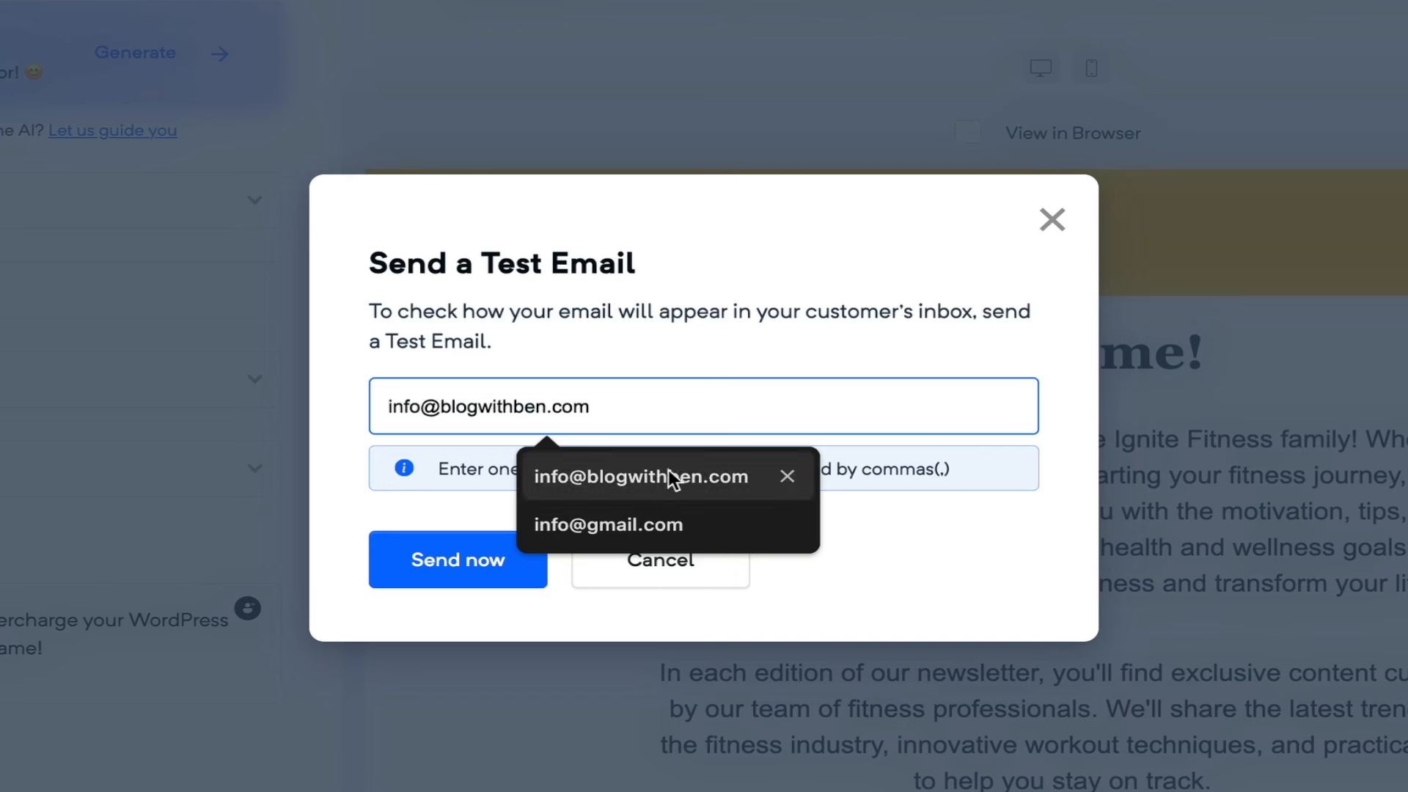
{"action": "left_click", "coordinate": [669, 477]}
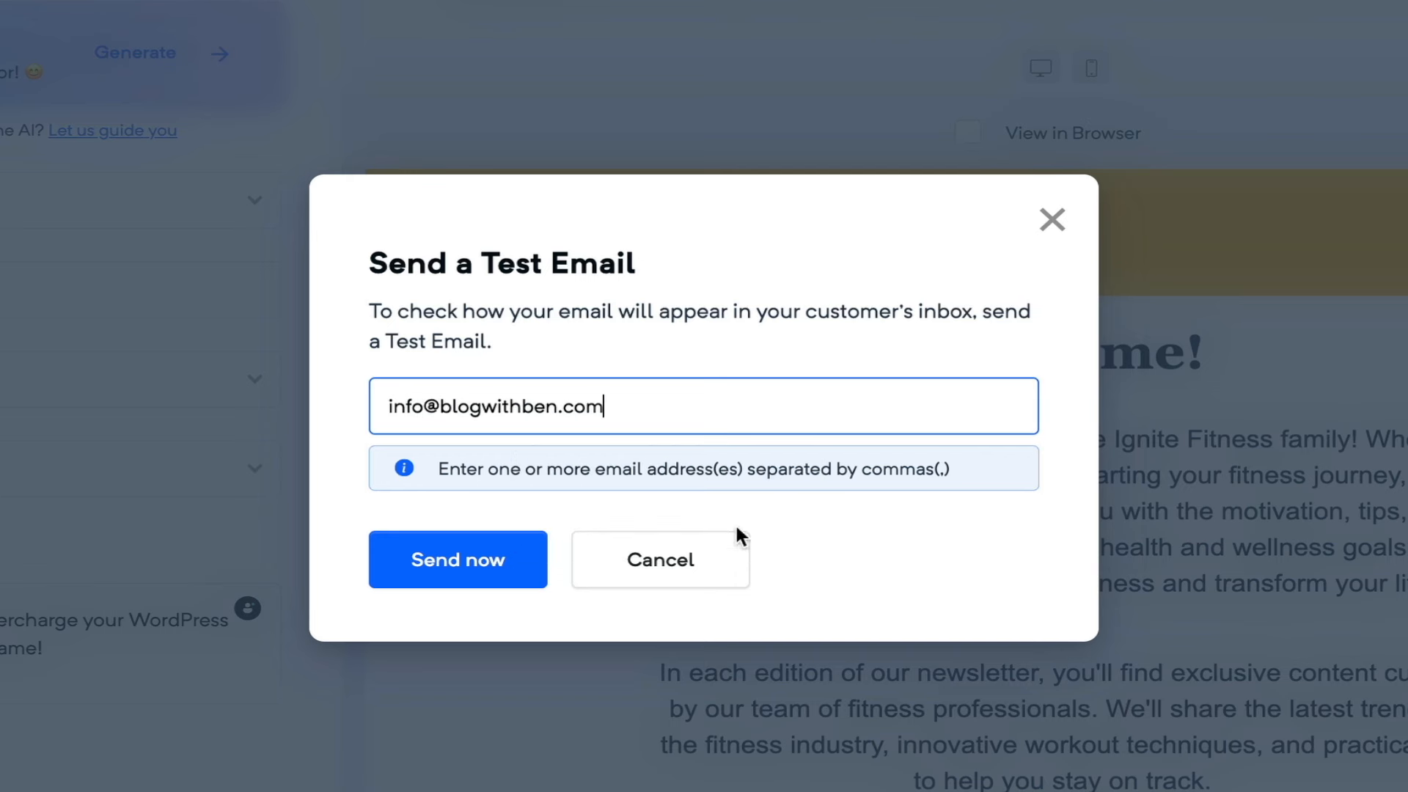
{"action": "left_click", "coordinate": [455, 580]}
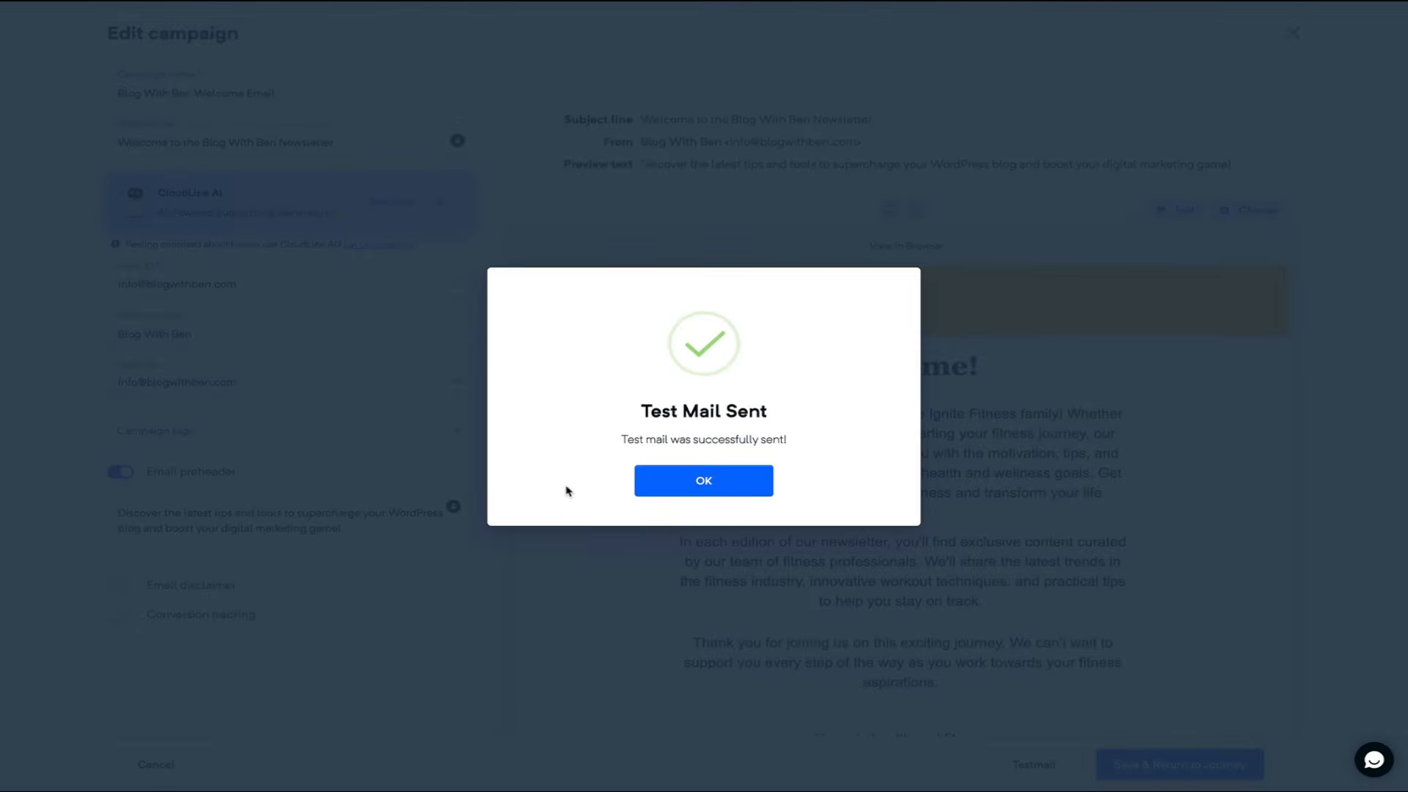
{"action": "left_click", "coordinate": [702, 493]}
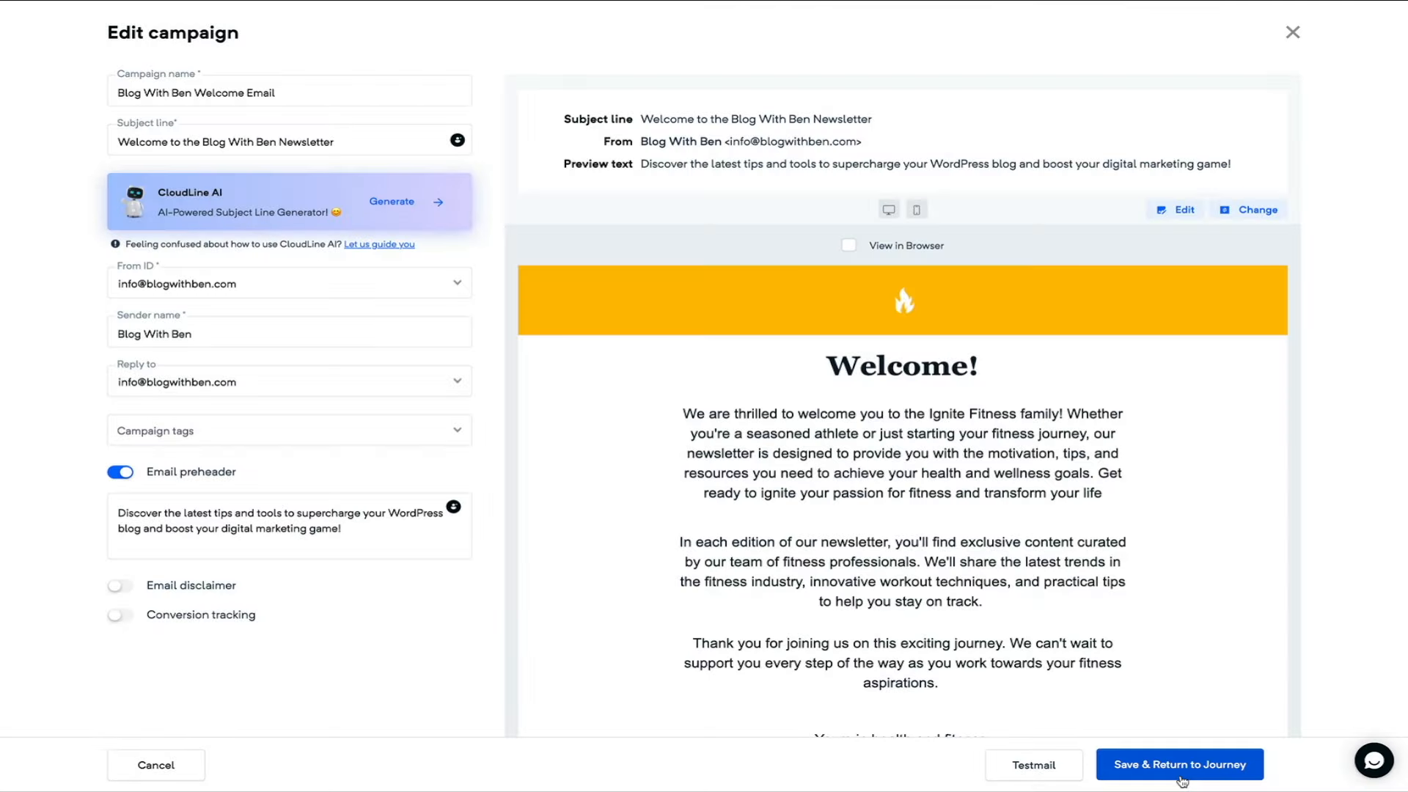
- Save the email, pass the domain and link check, and publish the Blog With Ben Welcome Email automation
{"action": "left_click", "coordinate": [1181, 779]}
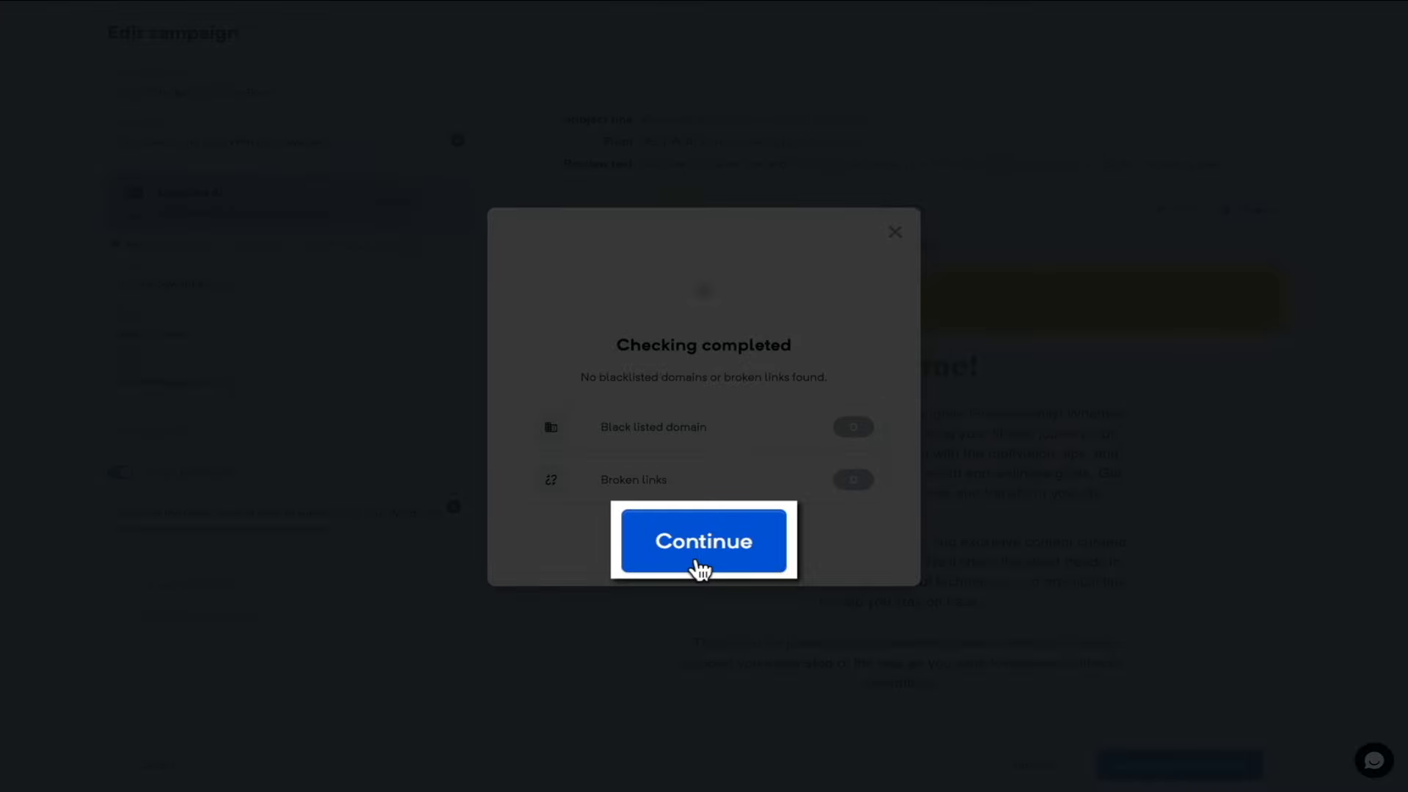
{"action": "left_click", "coordinate": [701, 565]}
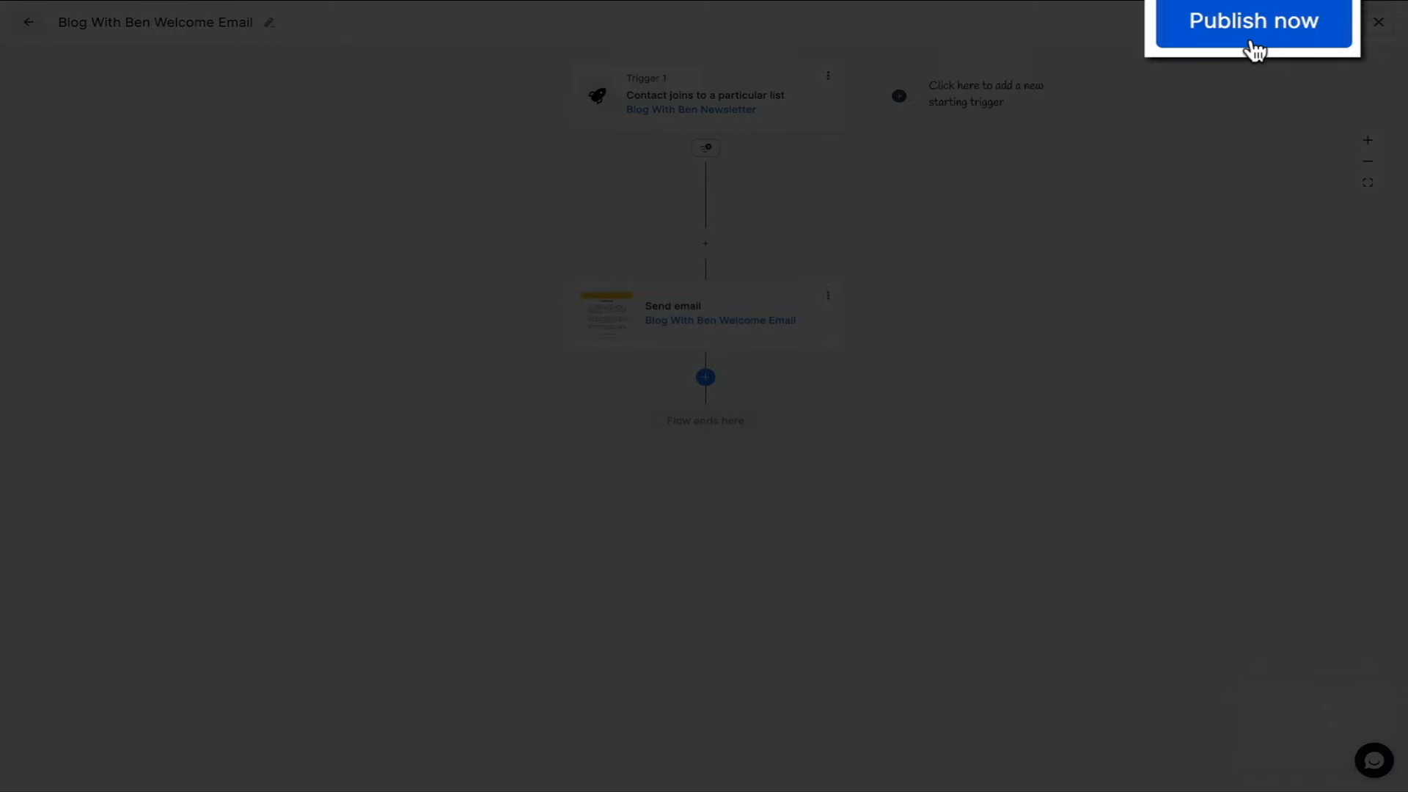
{"action": "left_click", "coordinate": [1253, 34]}
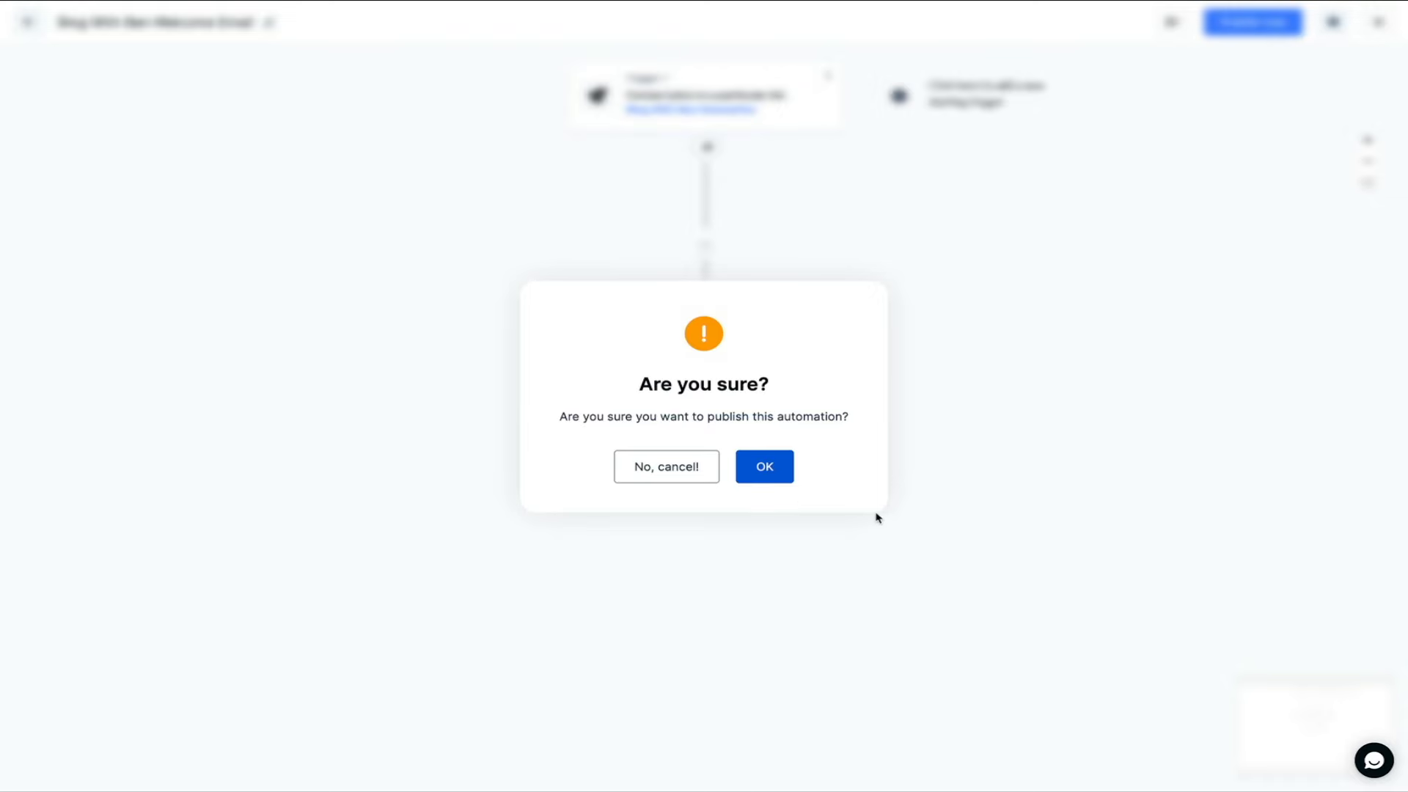
{"action": "left_click", "coordinate": [768, 478]}
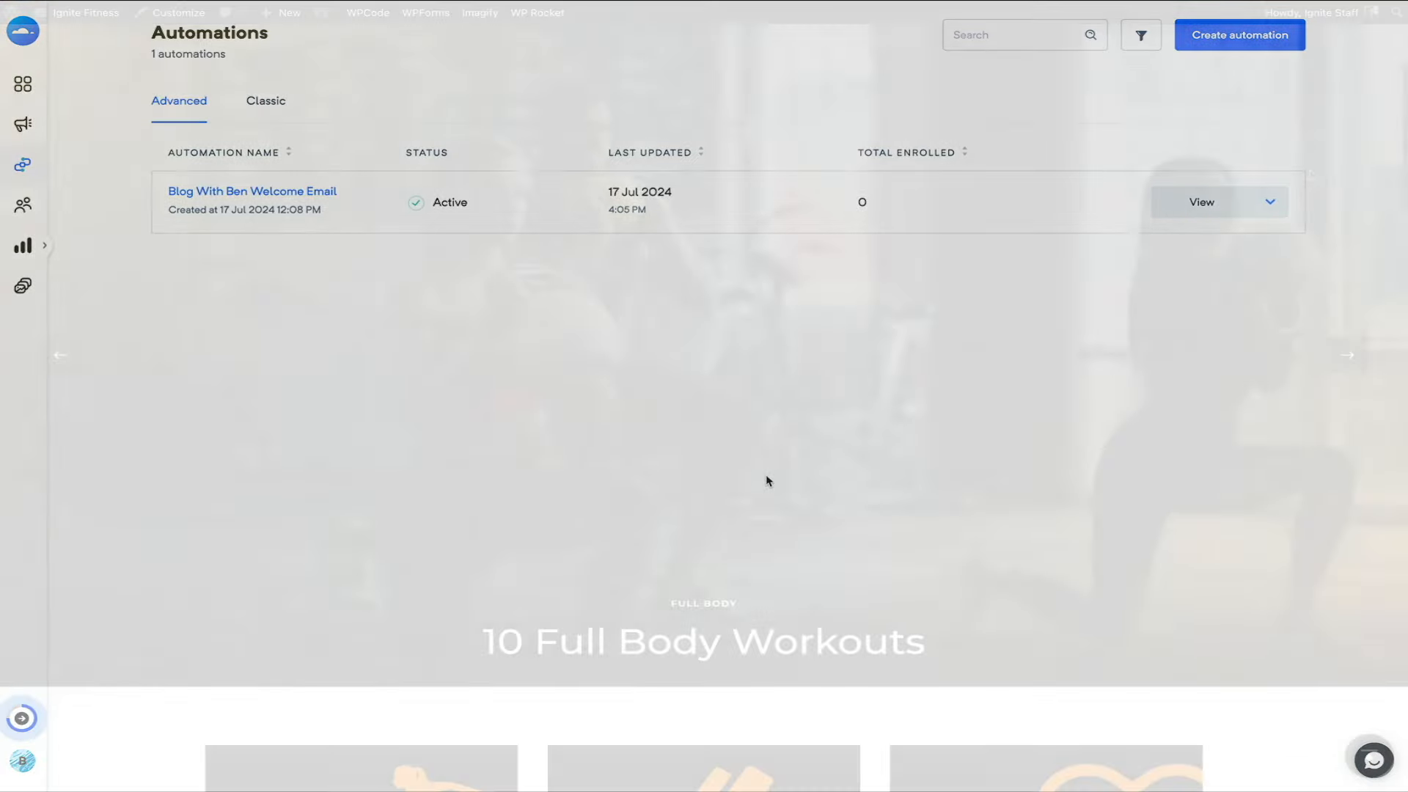
- Subscribe to the Gym Newsletter in the site sidebar with the subscriber's e-mail and first name
{"action": "scroll", "coordinate": [1311, 175], "scroll_direction": "down", "scroll_amount": 5}
{"action": "scroll", "coordinate": [1311, 174], "scroll_direction": "down", "scroll_amount": 4}
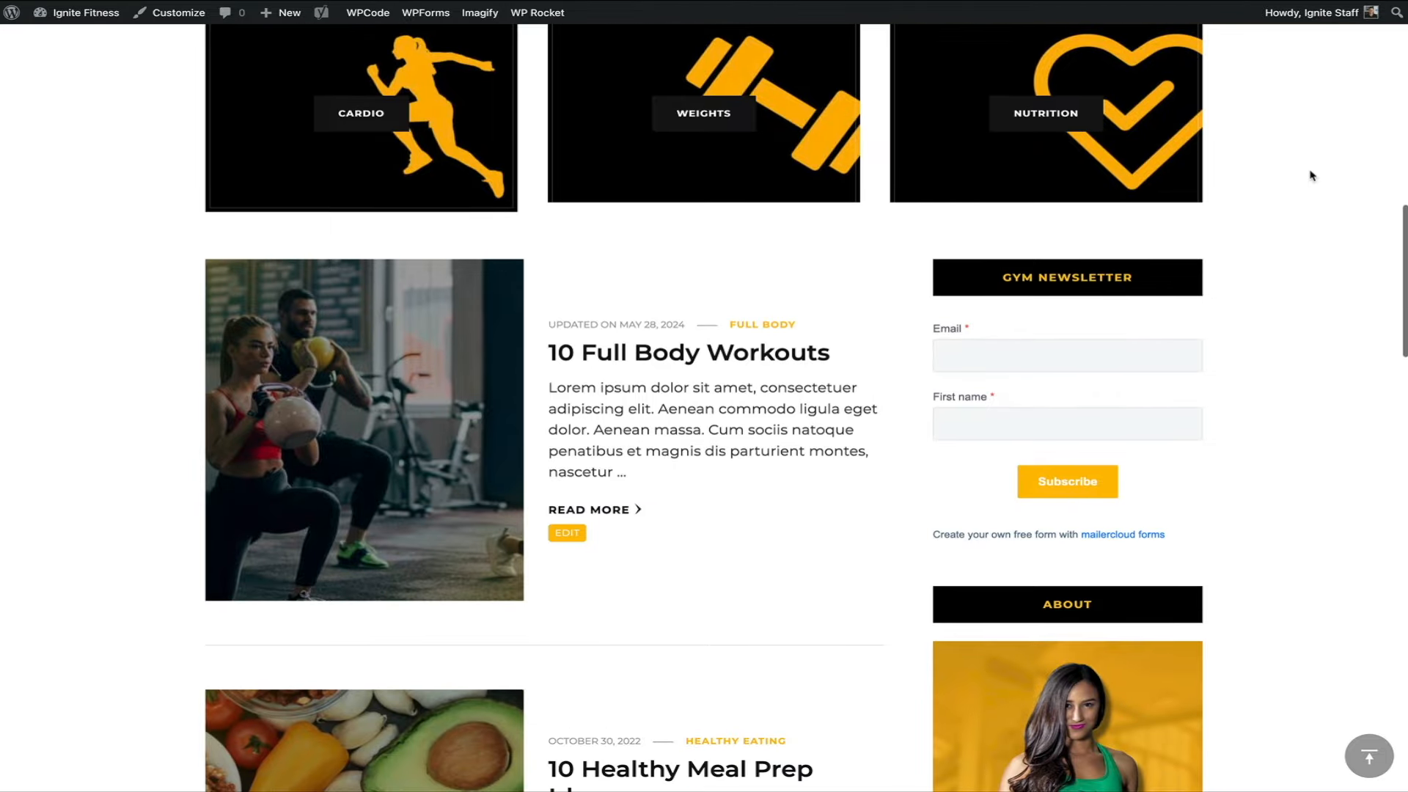
{"action": "left_click", "coordinate": [948, 361]}
{"action": "type", "text": "[redacted][redacted]"}
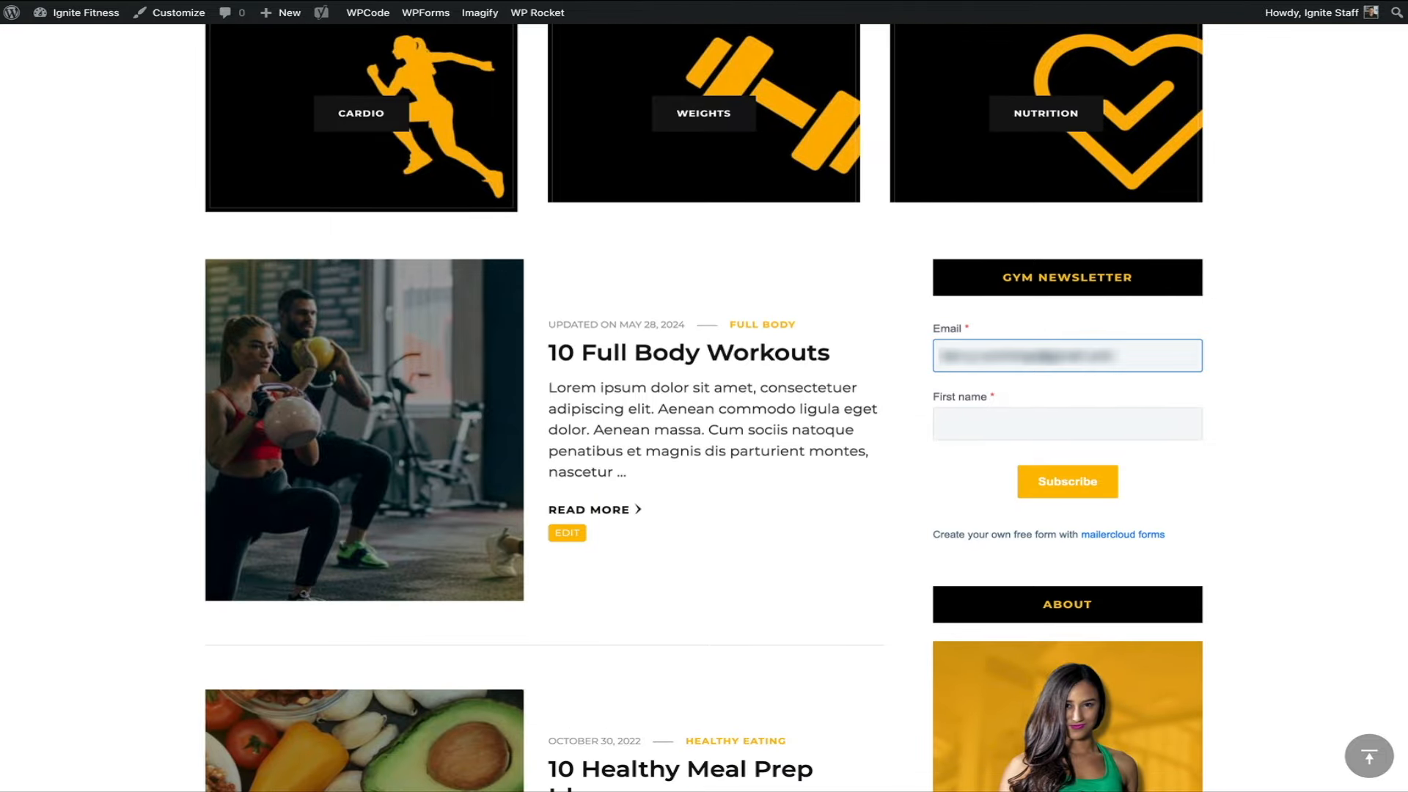
{"action": "key", "text": "Tab"}
{"action": "type", "text": "Ben"}
{"action": "left_click", "coordinate": [1063, 499]}
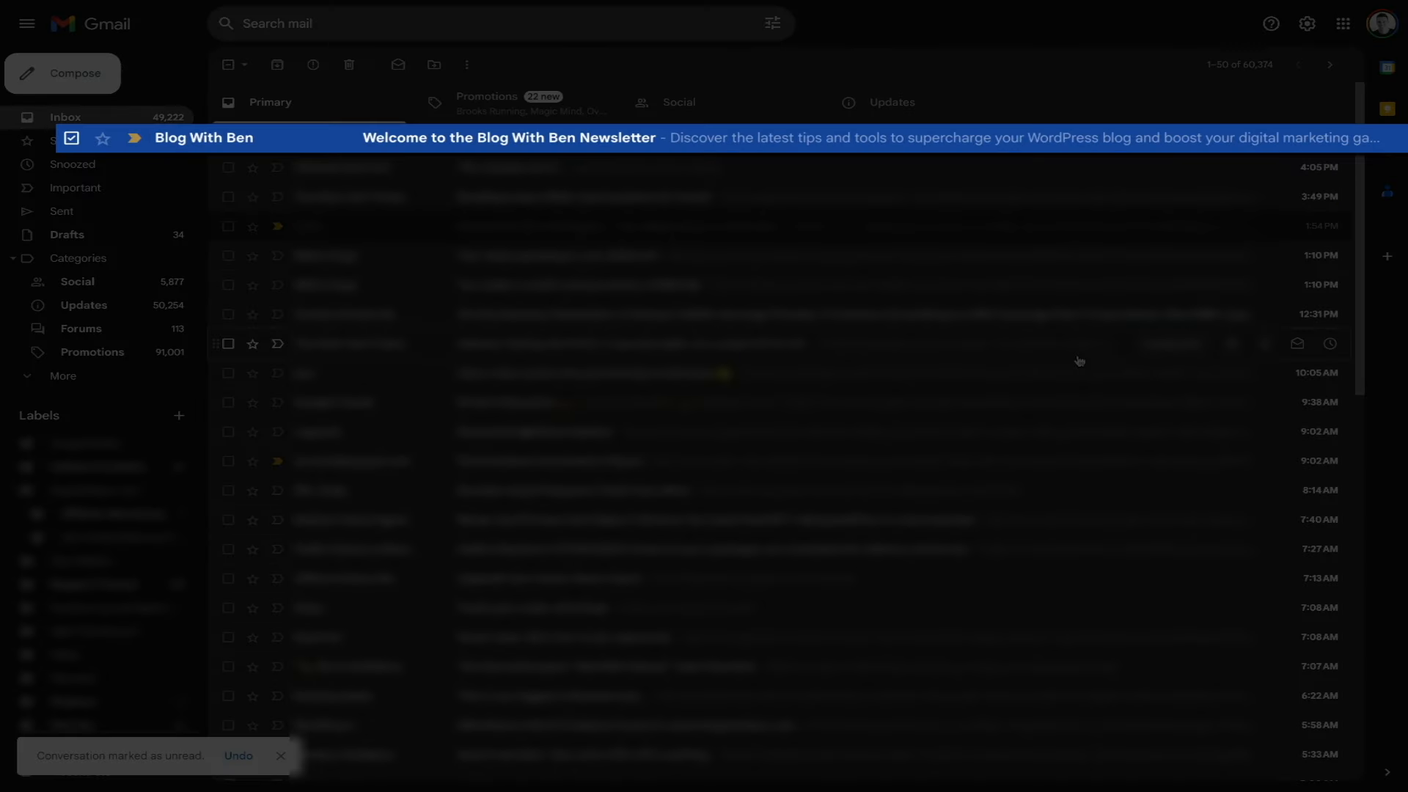
- Open the Blog With Ben welcome email in Gmail, then review the dashboard's sent and open counts
{"action": "left_click", "coordinate": [841, 142]}
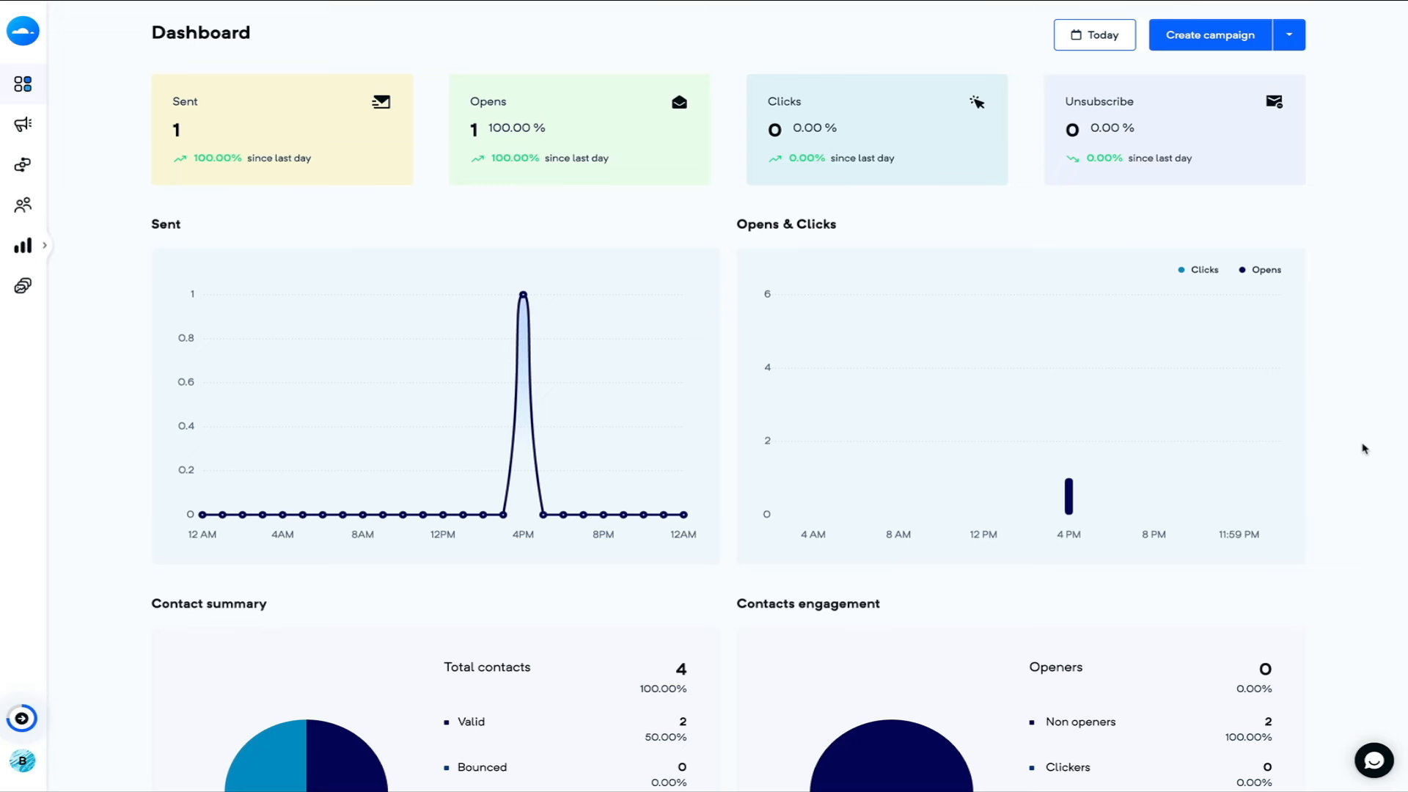
{"action": "scroll", "coordinate": [1364, 449], "scroll_direction": "down", "scroll_amount": 3}
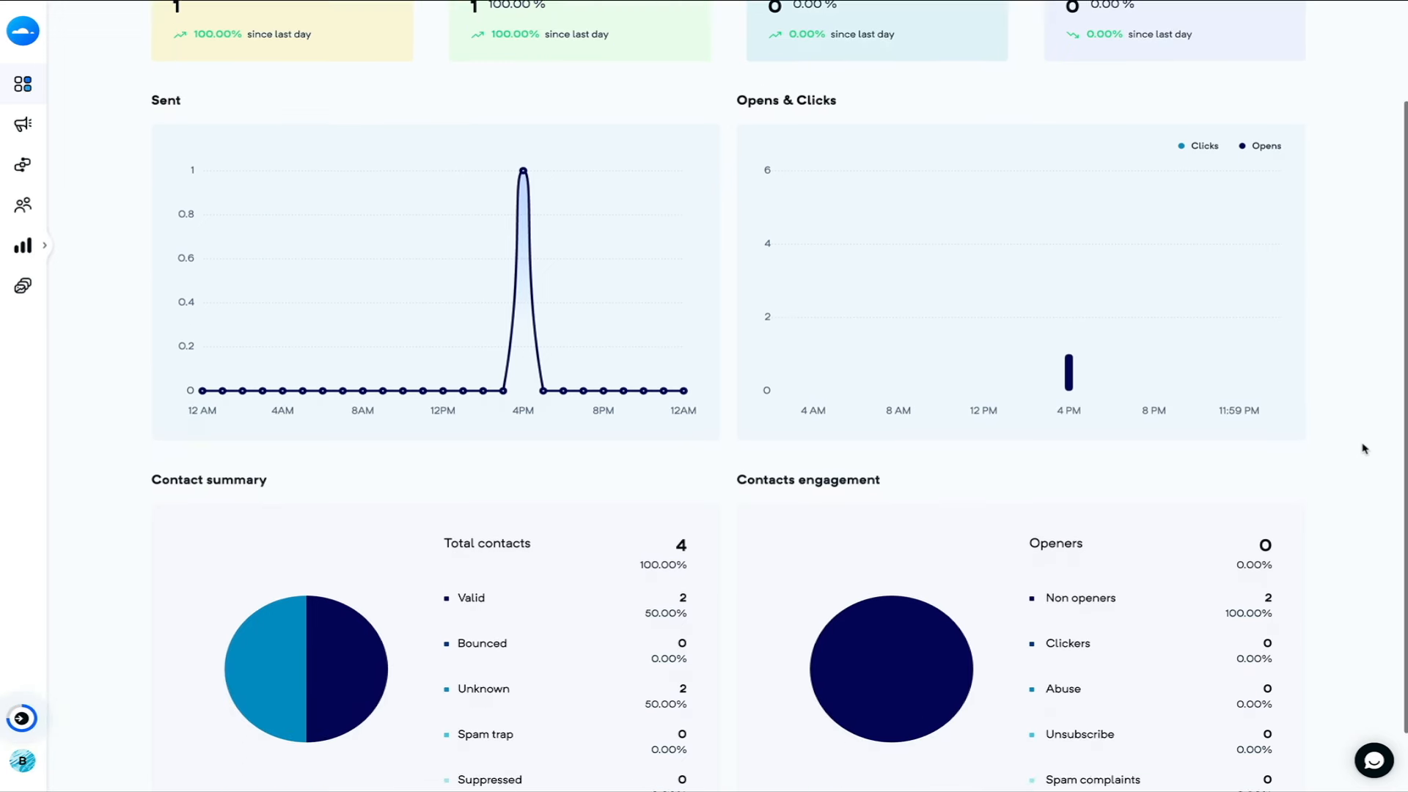